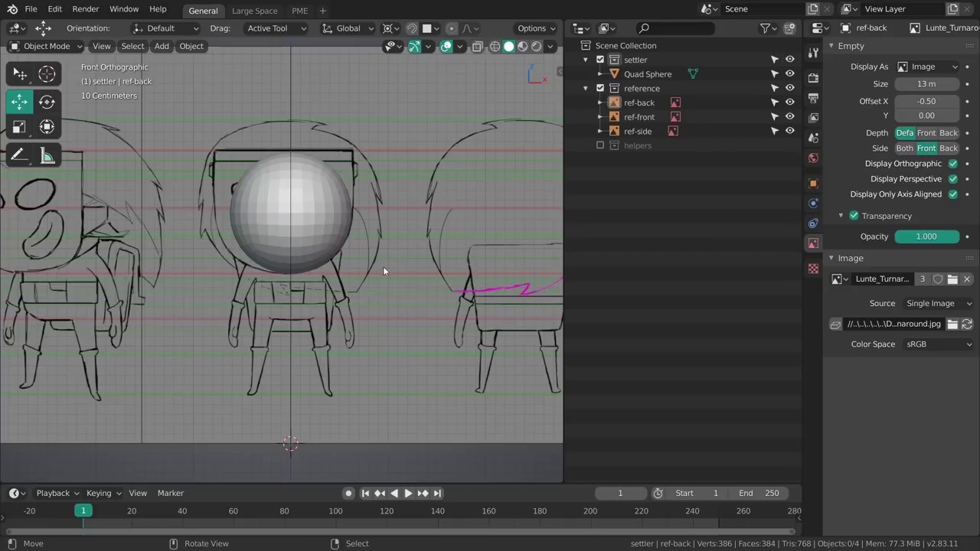
- Delete the quad sphere and make the settler collection active with nothing selected
middle_click_drag(371, 258, 377, 309)
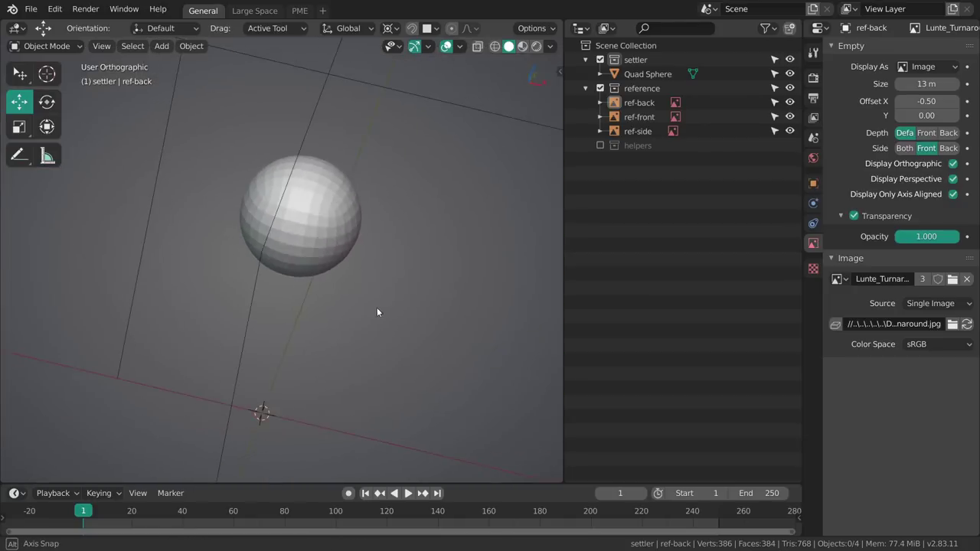
key("KP_1")
middle_click_drag(340, 255, 372, 233, "shift")
right_click(344, 246)
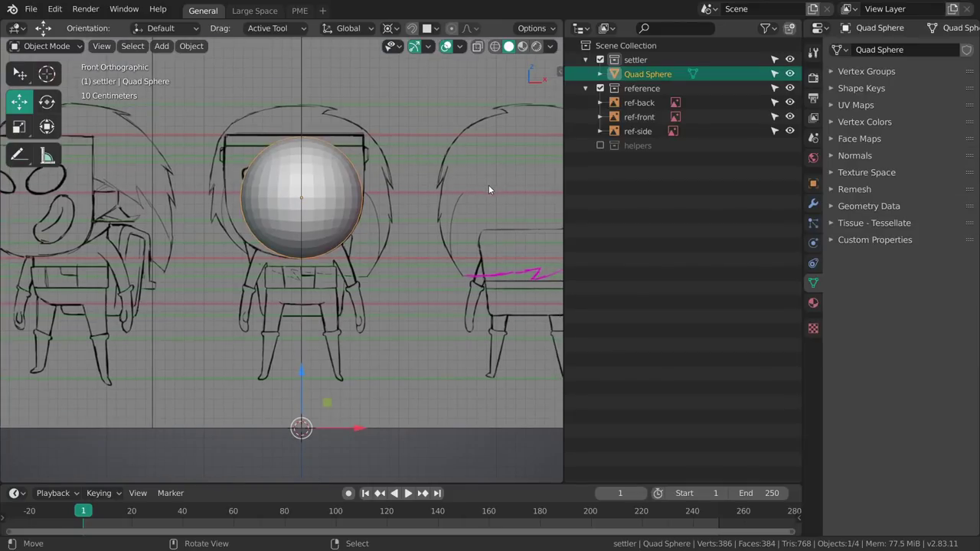
key("x")
left_click(326, 220)
left_click(637, 60)
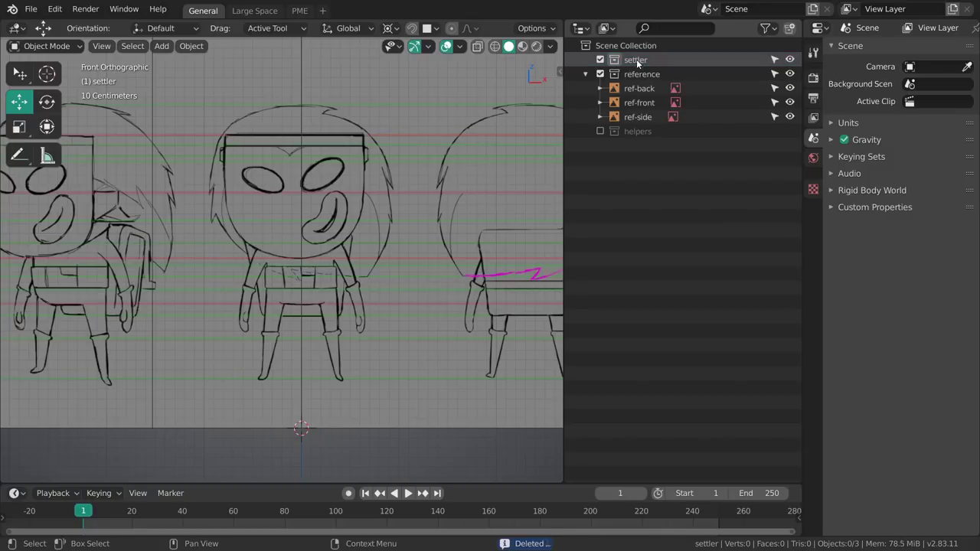
key("alt+a")
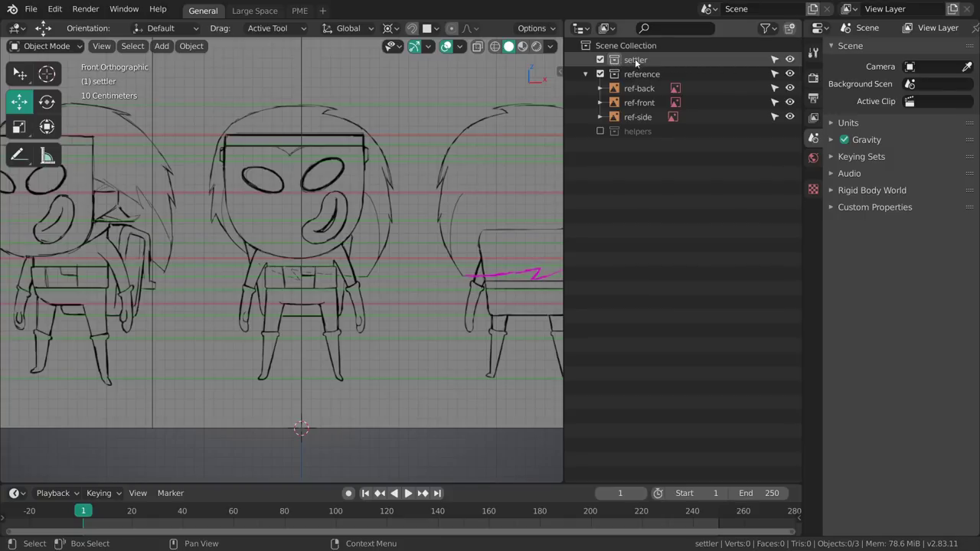
key("shift+a")
mouse_move(348, 221)
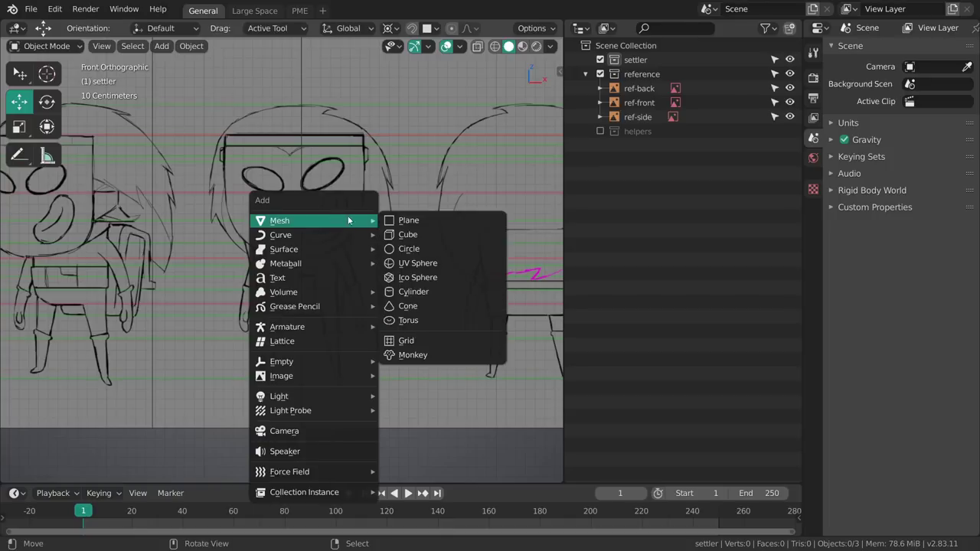
key("shift+s")
left_click(424, 173)
key("shift+a")
mouse_move(384, 198)
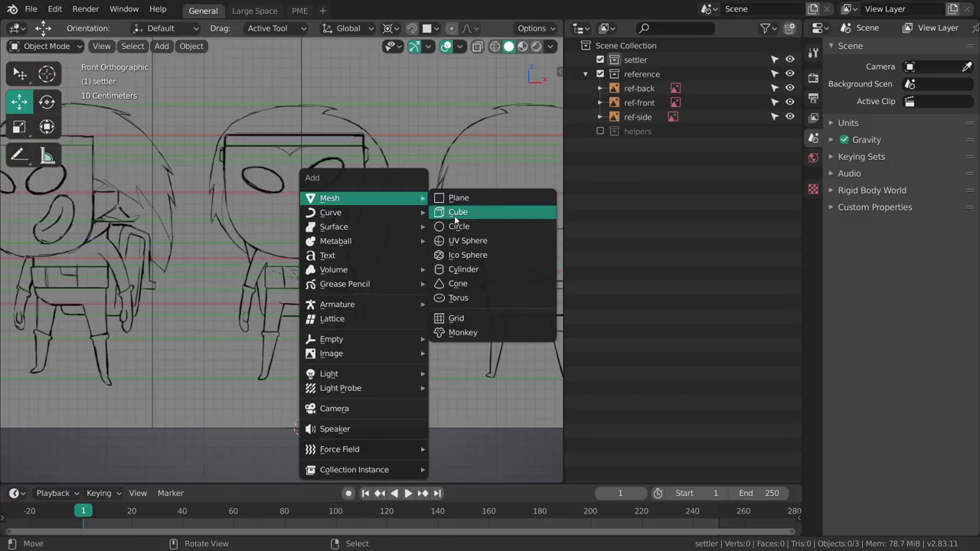
left_click(464, 213)
key("s")
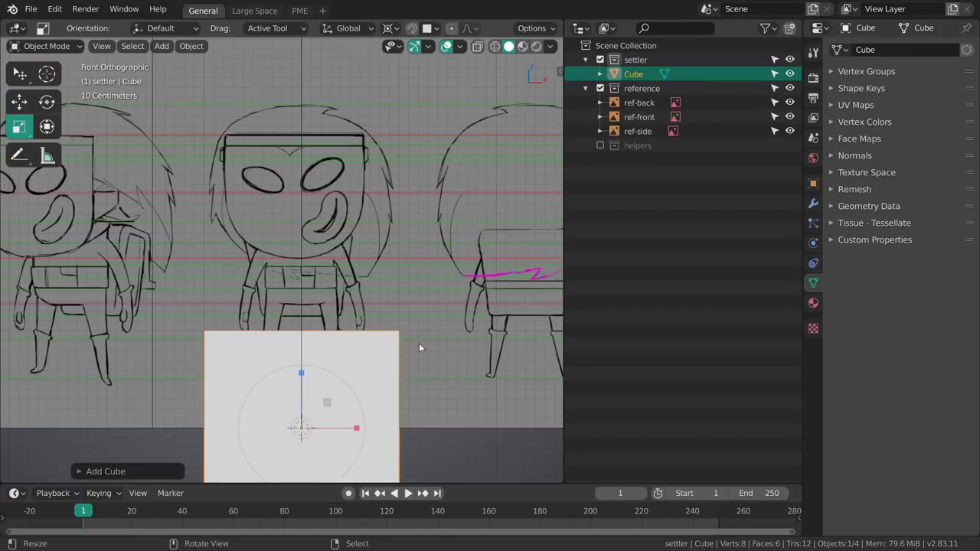
key("g")
left_click_drag(419, 344, 416, 156)
key("x")
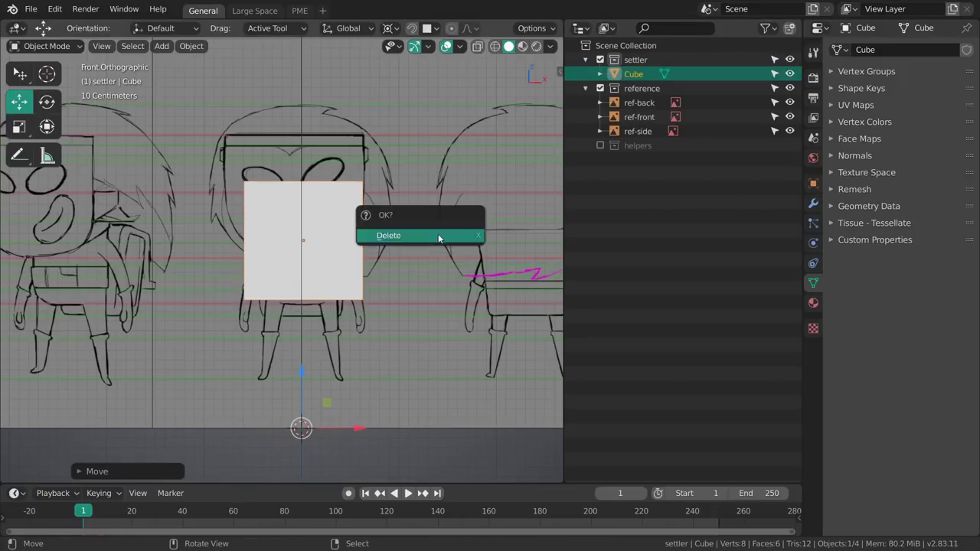
left_click(439, 236)
- Select the ref-back, ref-front and ref-side images and move them down along Z to bring the character's feet towards the world origin
middle_click_drag(428, 262, 444, 249, "shift")
middle_click_drag(444, 248, 444, 250, "ctrl")
scroll(444, 249, "down", 1)
left_click(673, 104)
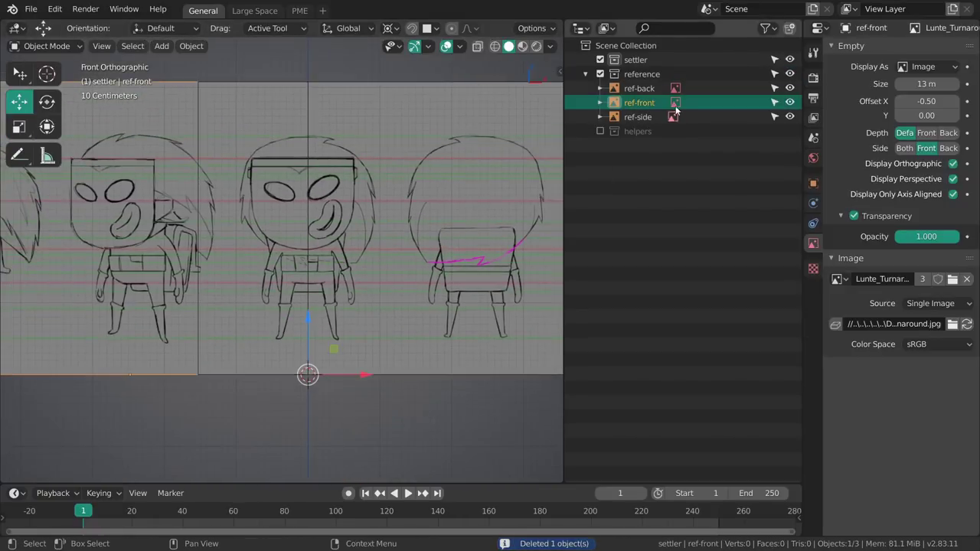
left_click(647, 91)
left_click(645, 116, "shift")
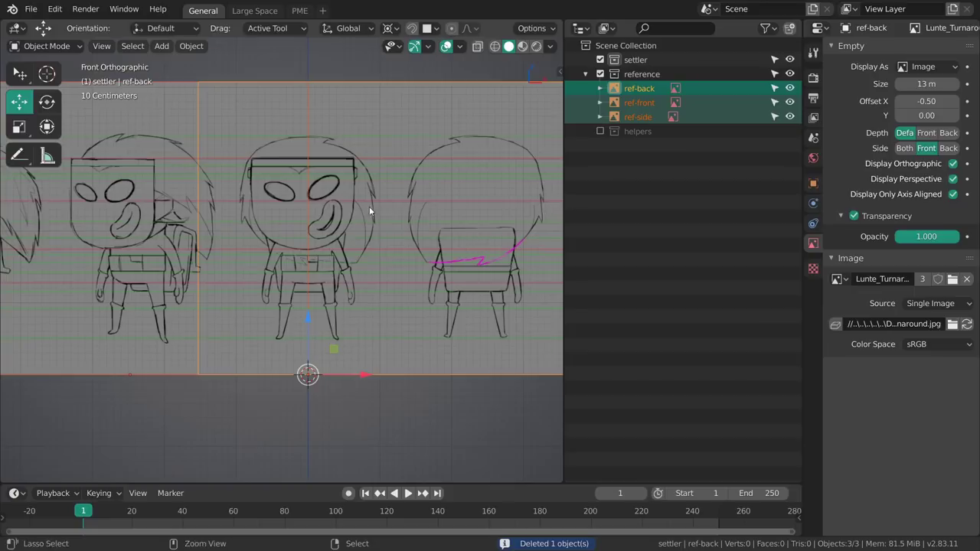
middle_click_drag(369, 206, 345, 306, "ctrl")
middle_click_drag(346, 306, 343, 162, "shift")
key("g")
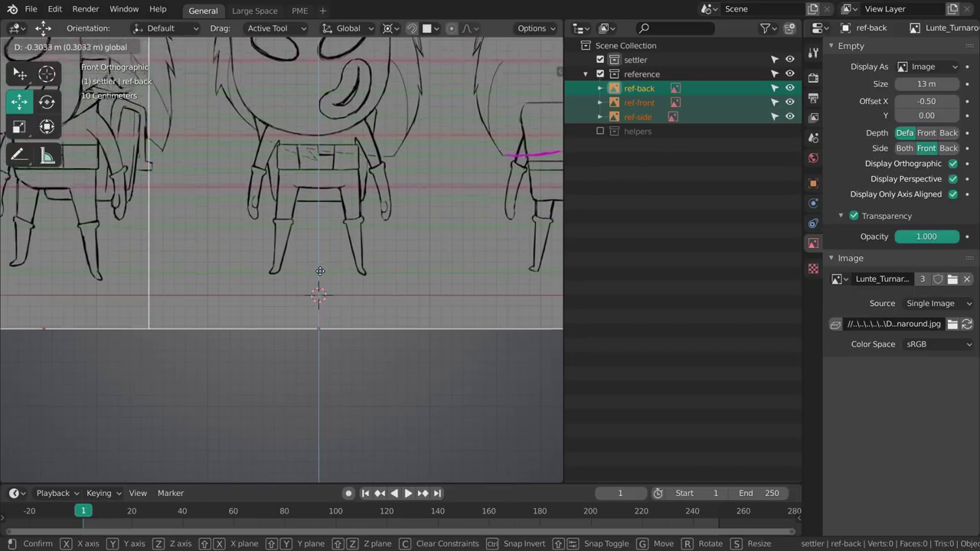
left_click_drag(321, 291, 321, 292)
- Fine-tune the reference images' height in front view so the foot guide line sits on the world origin
middle_click_drag(322, 293, 309, 238, "shift")
middle_click_drag(309, 238, 334, 305, "ctrl")
key("g")
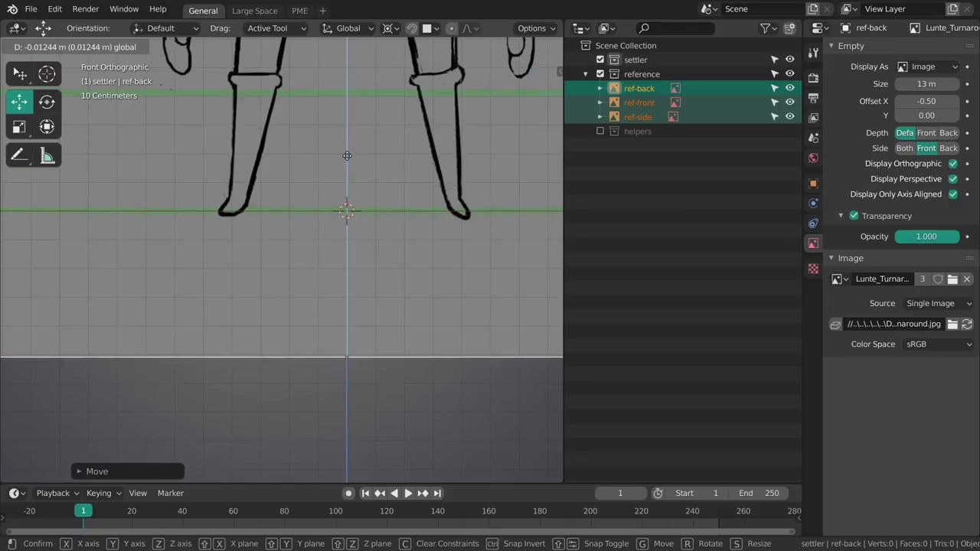
left_click_drag(347, 159, 347, 160)
middle_click_drag(357, 164, 340, 246, "shift")
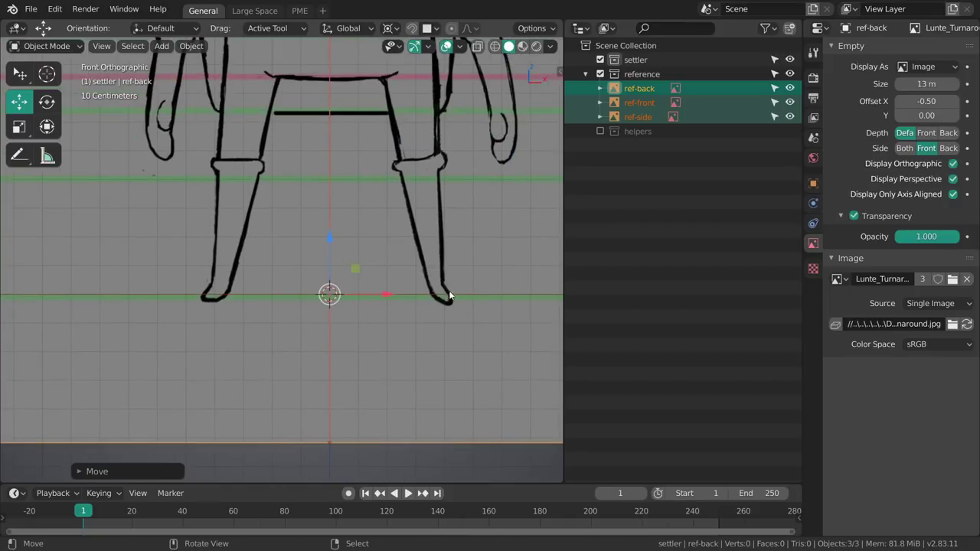
left_click_drag(334, 240, 335, 239)
- Check the foot alignment from the right and back views and nudge the reference images vertically onto the ground line
mouse_move(425, 276)
middle_mouse_down("shift")
mouse_move(425, 292)
mouse_move(416, 259)
mouse_move(427, 281)
mouse_move(405, 270)
middle_mouse_up("shift")
key("KP_3")
scroll(416, 267, "up", 1)
key("ctrl+KP_1")
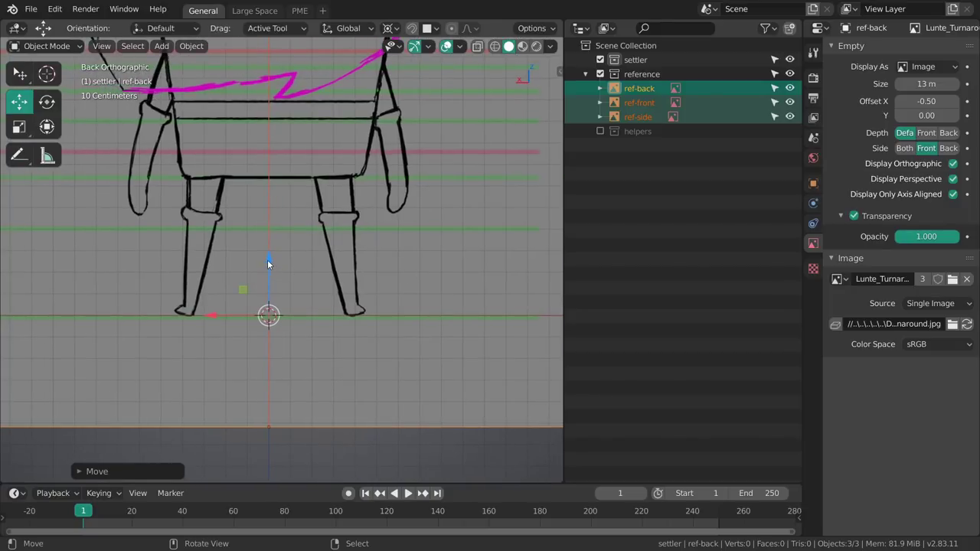
left_click_drag(268, 262, 268, 262)
middle_click_drag(357, 265, 392, 324, "shift")
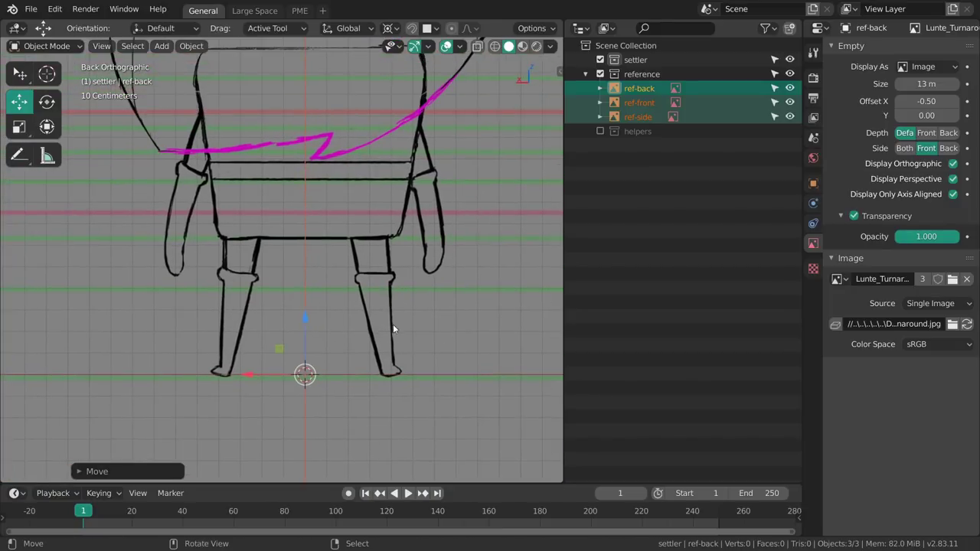
- Deselect everything and examine the alignment of the reference drawings in the front and right views
scroll(394, 328, "down", 2)
key("grave")
left_click(324, 250)
middle_click_drag(342, 254, 383, 296, "shift")
key("alt+a")
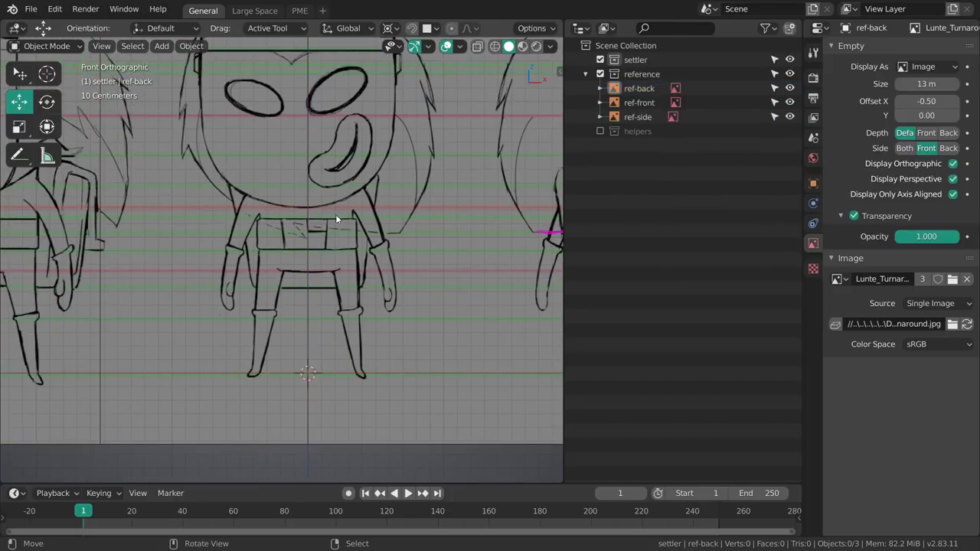
key("KP_3")
middle_click_drag(295, 355, 378, 344, "shift")
key("grave")
left_click(307, 259)
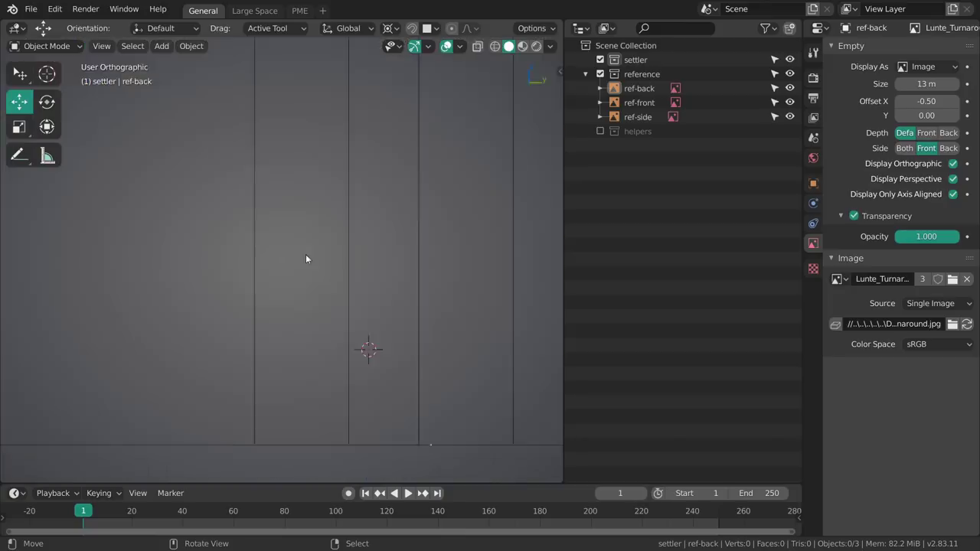
- Save the blend file with the whole front-view character reference in view
middle_click_drag(474, 249, 432, 322, "shift")
scroll(431, 322, "down", 3)
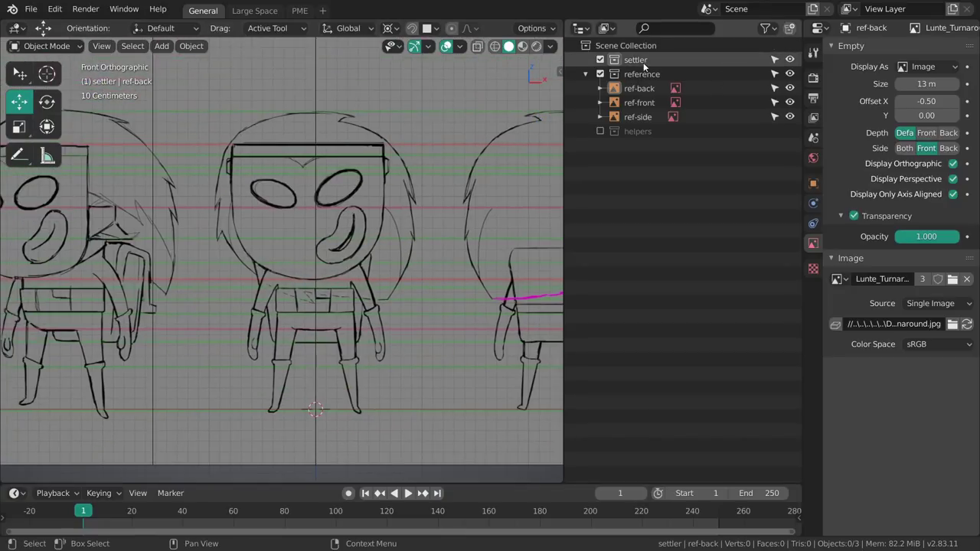
key("ctrl+s")
middle_click_drag(392, 328, 394, 262, "shift")
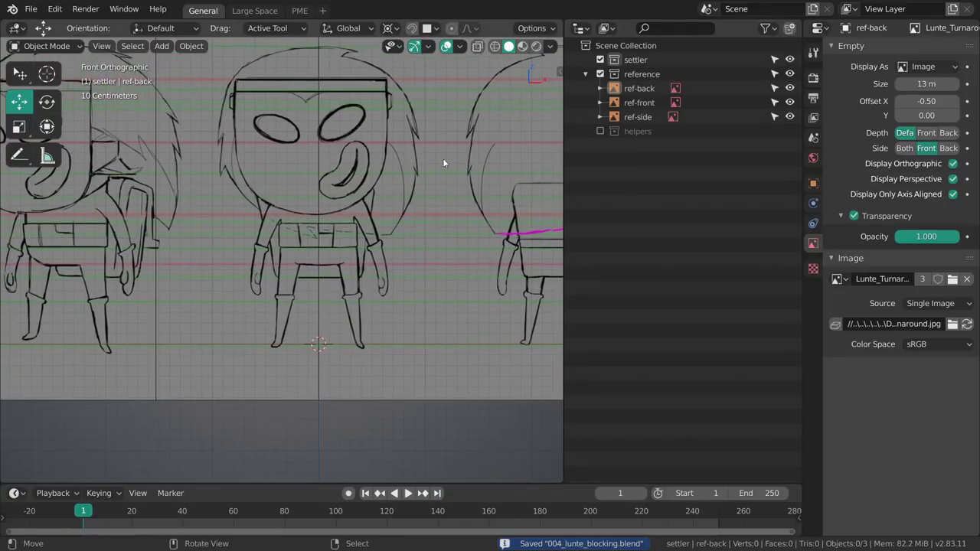
- Add a cube mesh to the settler collection and move it up along Z over the character's body
key("shift+a")
key("Escape")
key("shift+a")
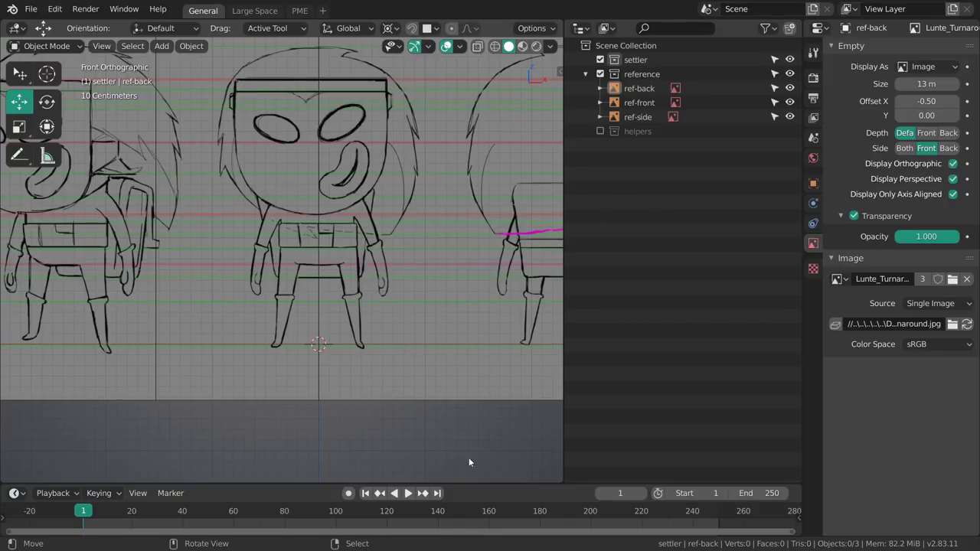
key("shift+a")
mouse_move(418, 199)
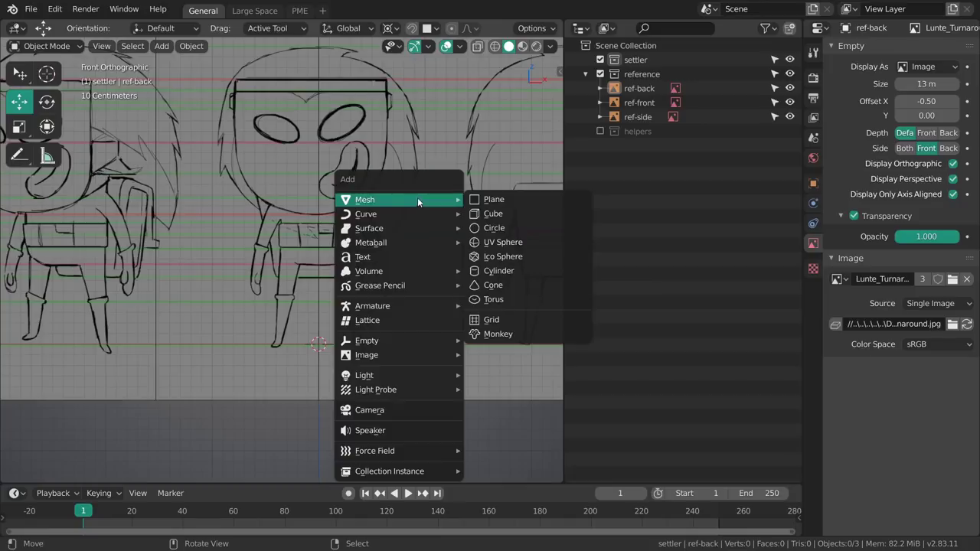
left_click(500, 215)
middle_click_drag(464, 198, 443, 233, "shift")
left_click_drag(301, 316, 306, 200)
- Give the cube a Subdivision Surface modifier at level 2 to round it into a sphere
key("ctrl+3")
middle_click_drag(399, 243, 407, 221, "shift")
key("ctrl+2")
key("ctrl+1")
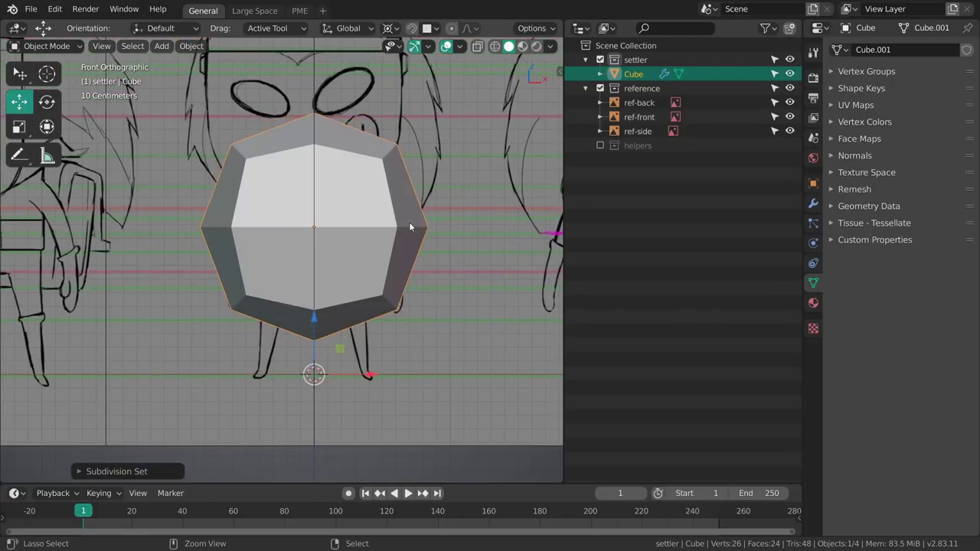
key("ctrl+2")
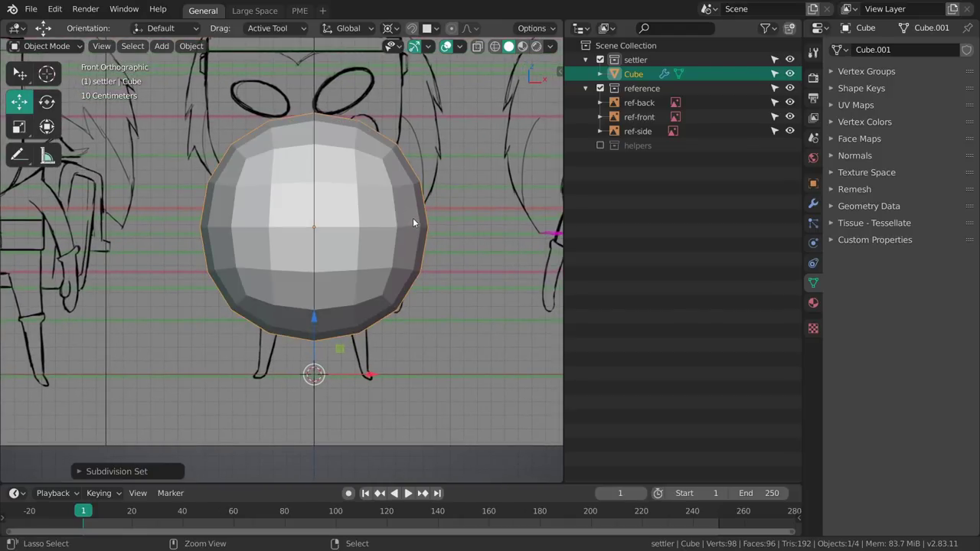
- Apply the subdivided shape with Visual Geometry to Mesh and show the object's modifier stack
key("ctrl+a")
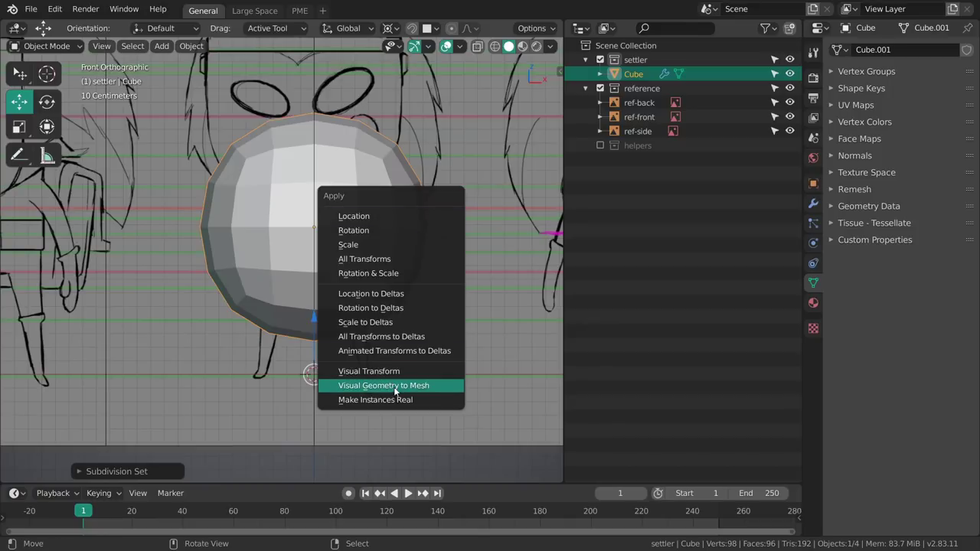
left_click(394, 386)
left_click(813, 203)
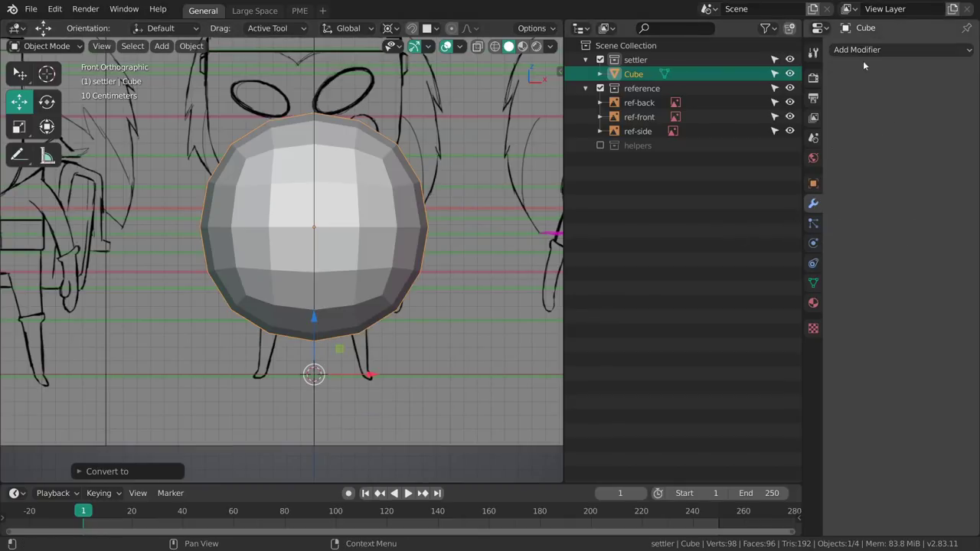
middle_click_drag(354, 266, 357, 280, "shift")
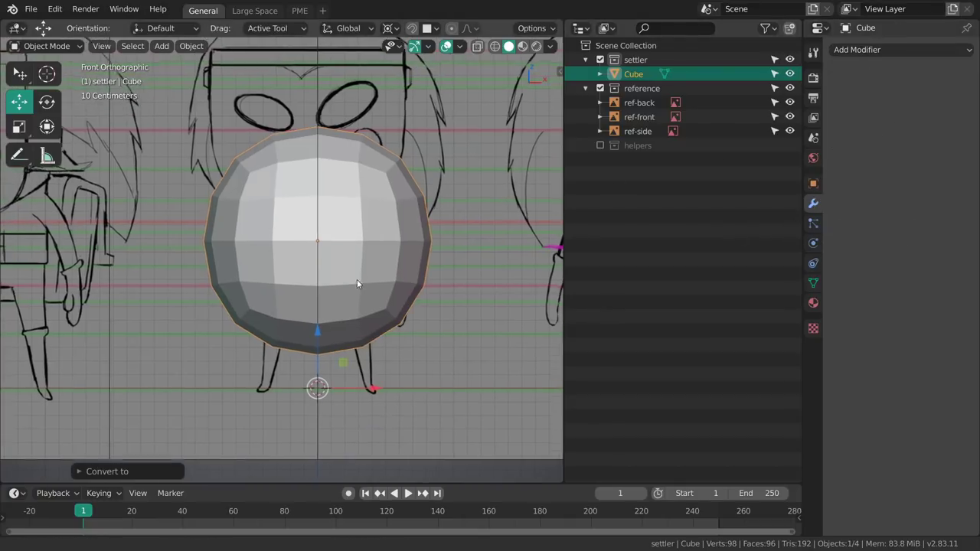
- In right view, switch the pivot from the 3D cursor to the object's own origin and scale the sphere down
key("grave")
middle_click_drag(417, 268, 402, 319)
left_click(412, 260)
middle_click_drag(402, 320, 338, 350, "ctrl")
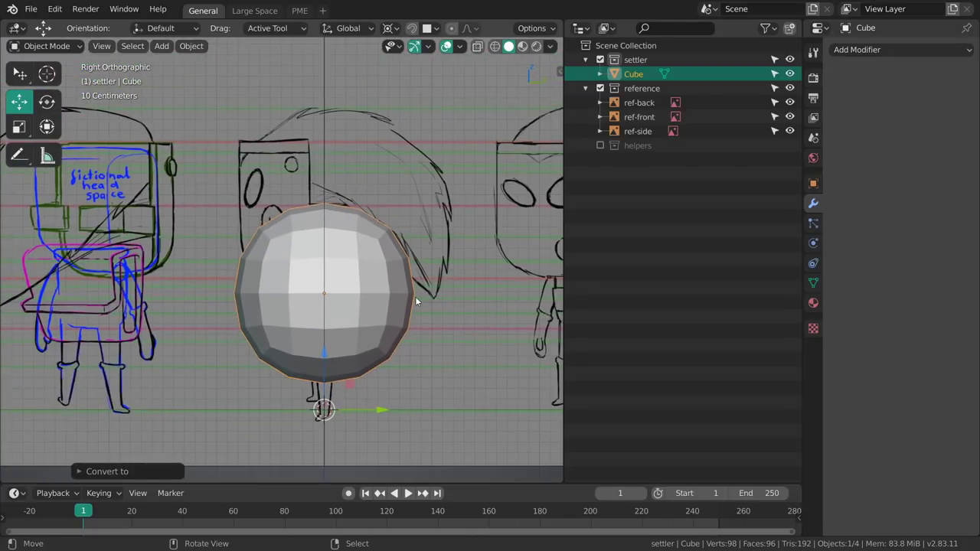
key("s")
key("period")
left_click(415, 232)
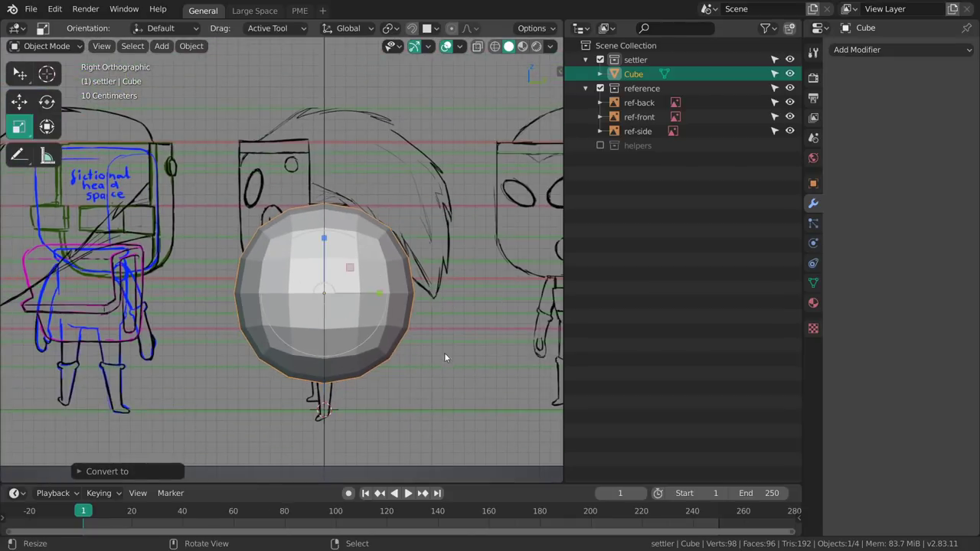
left_click_drag(439, 258, 408, 263)
- Raise the sphere to head height, resize it slightly, and shift it along Y towards the face in the side reference
key("g")
left_click_drag(325, 237, 325, 159)
key("s")
left_click_drag(402, 160, 395, 164)
left_click_drag(327, 165, 325, 162)
key("ctrl+z")
key("g")
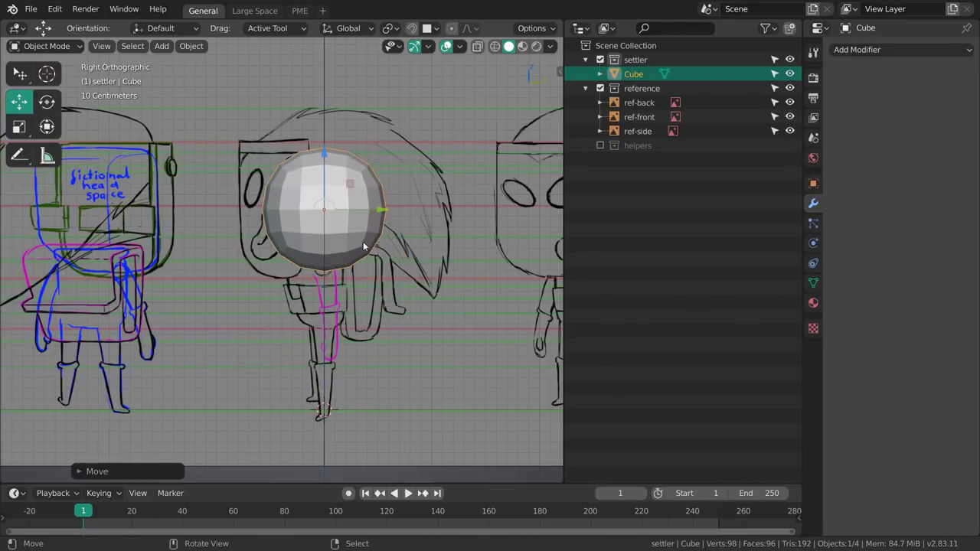
left_click_drag(381, 210, 353, 210)
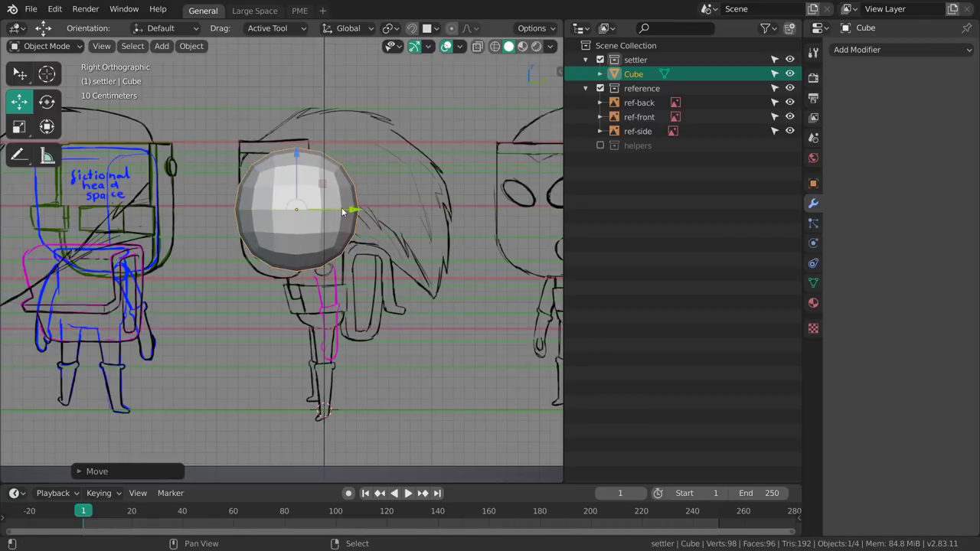
- Scale and move the sphere in side view to fit the rounded chin area of the head drawing
middle_click_drag(343, 208, 400, 200, "shift")
middle_click_drag(401, 201, 390, 242, "ctrl")
key("s")
left_click(456, 147)
key("g")
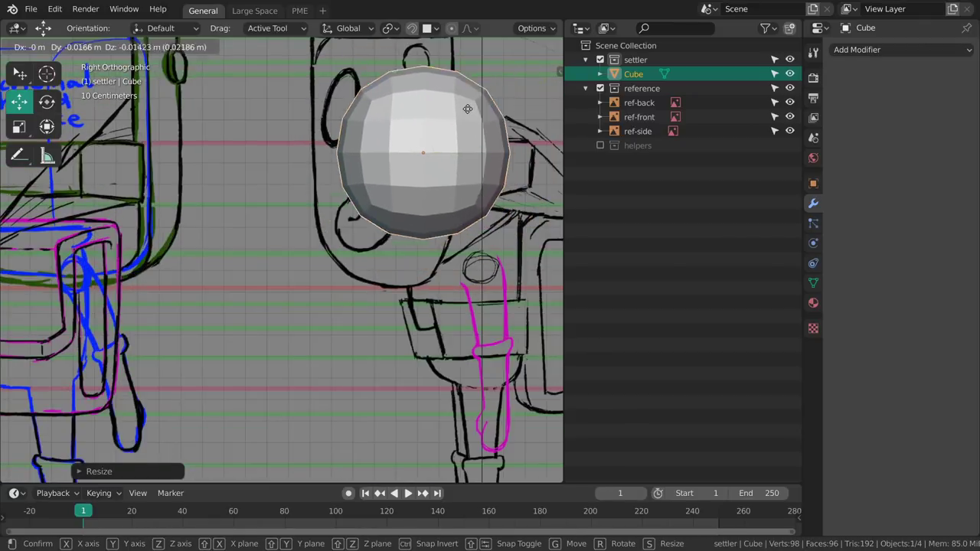
left_click(447, 154)
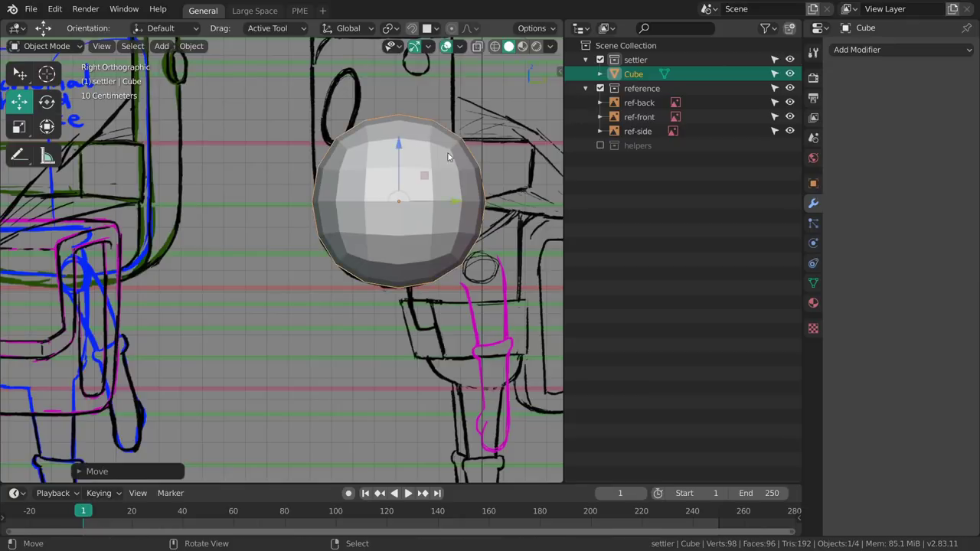
- Add a Subdivision Surface modifier at level 2 to the sphere and enter Edit Mode
middle_click_drag(463, 161, 453, 173, "shift")
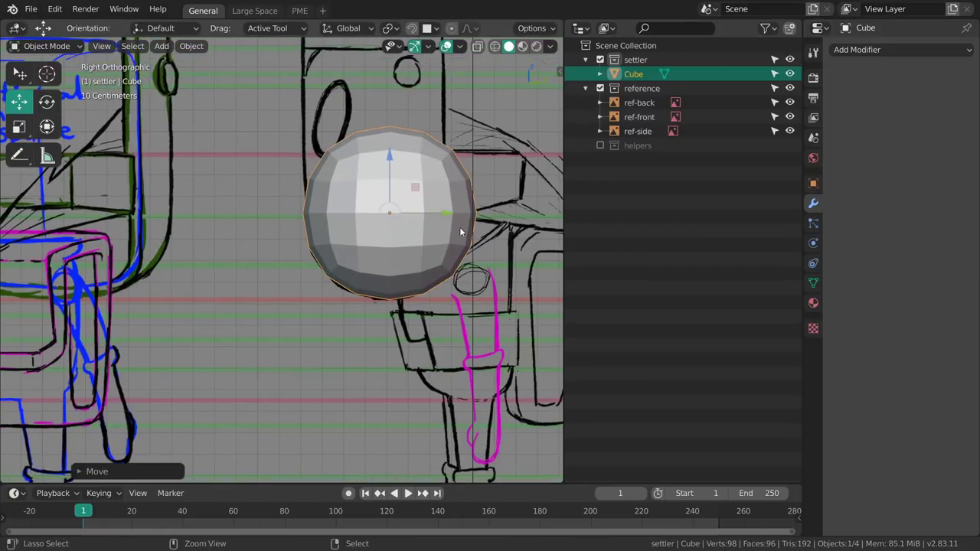
key("ctrl+2")
middle_click_drag(393, 224, 373, 220, "shift")
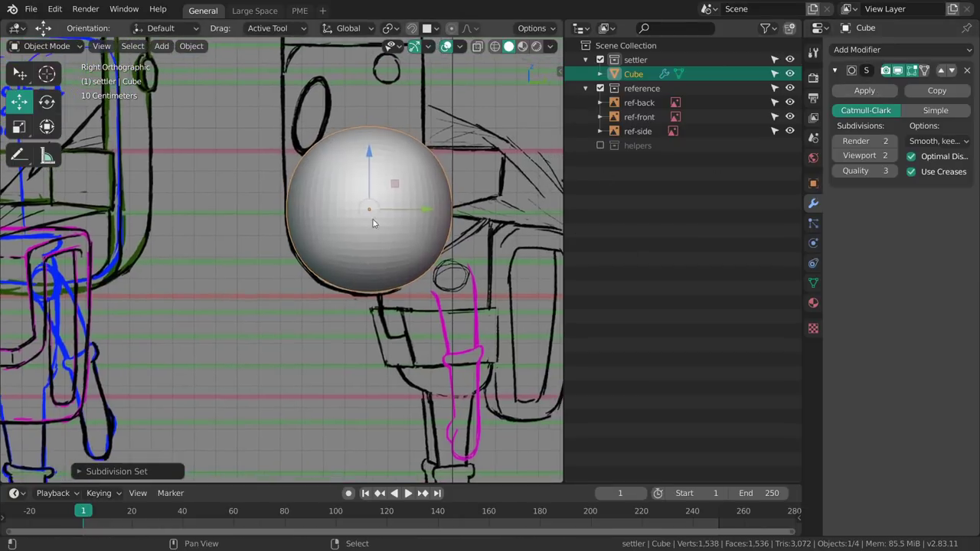
key("Tab")
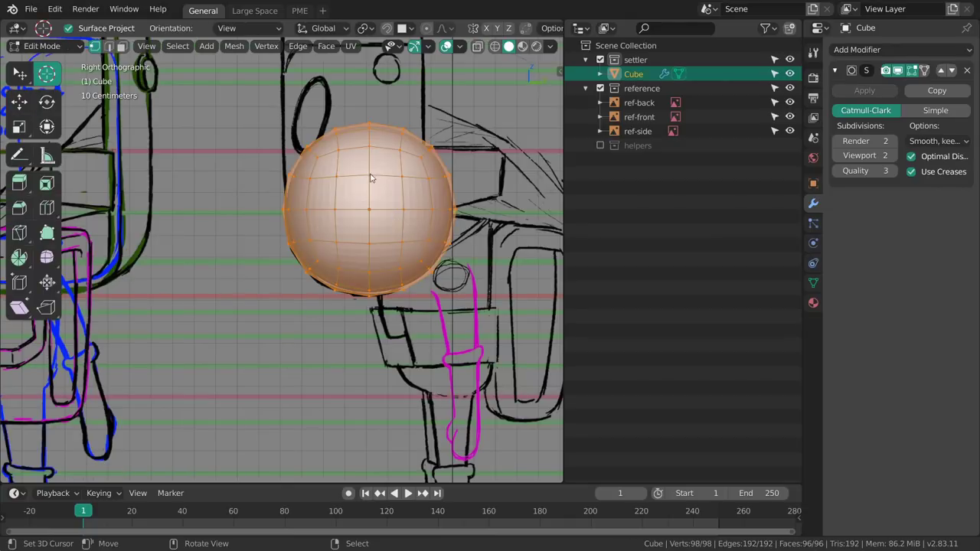
- Apply the To Sphere transform to the whole mesh with a factor of 1
left_click(235, 47)
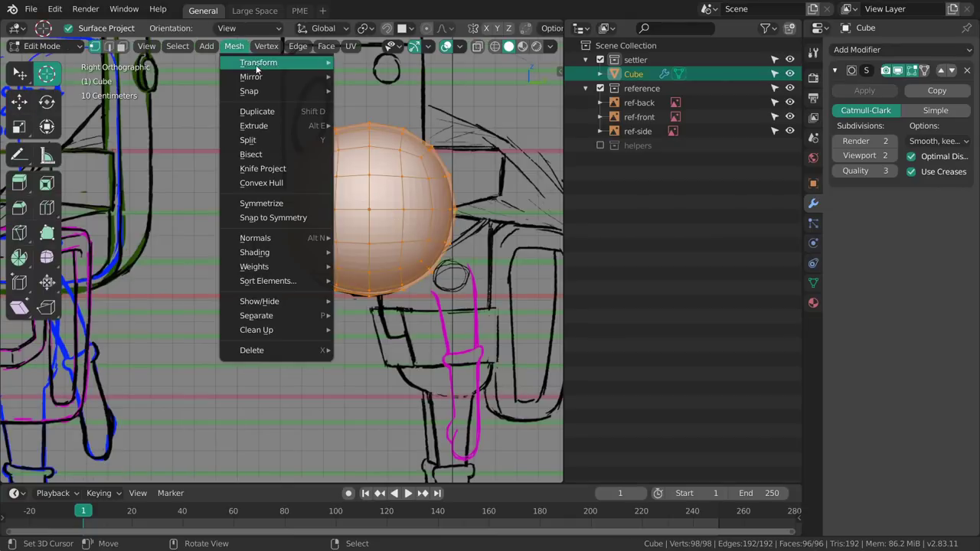
mouse_move(259, 64)
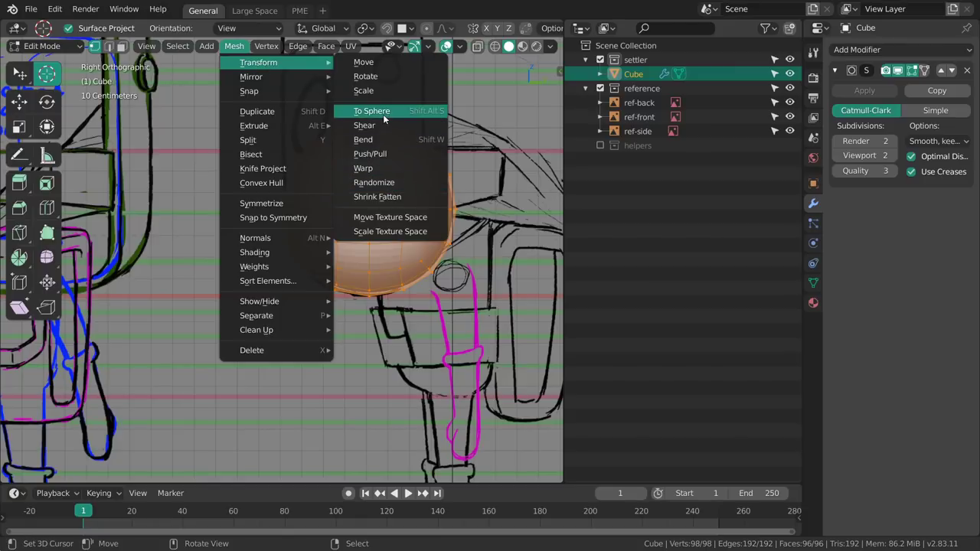
left_click(427, 114)
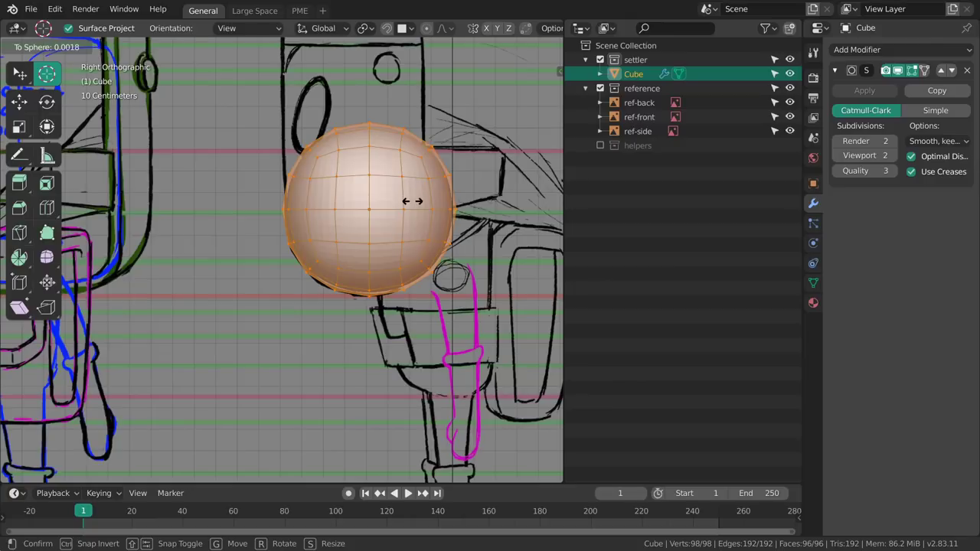
type("1")
key("Return")
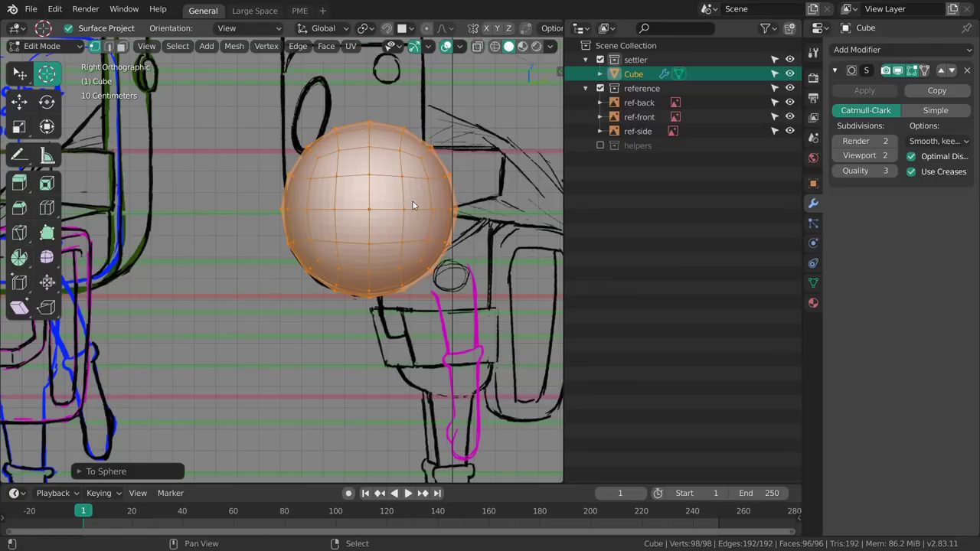
- Leave Edit Mode and shift the sphere slightly so it lines up with the chin in the side reference
mouse_move(412, 202)
middle_mouse_down("shift")
mouse_move(389, 186)
mouse_move(431, 202)
middle_mouse_up("shift")
key("Tab")
key("g")
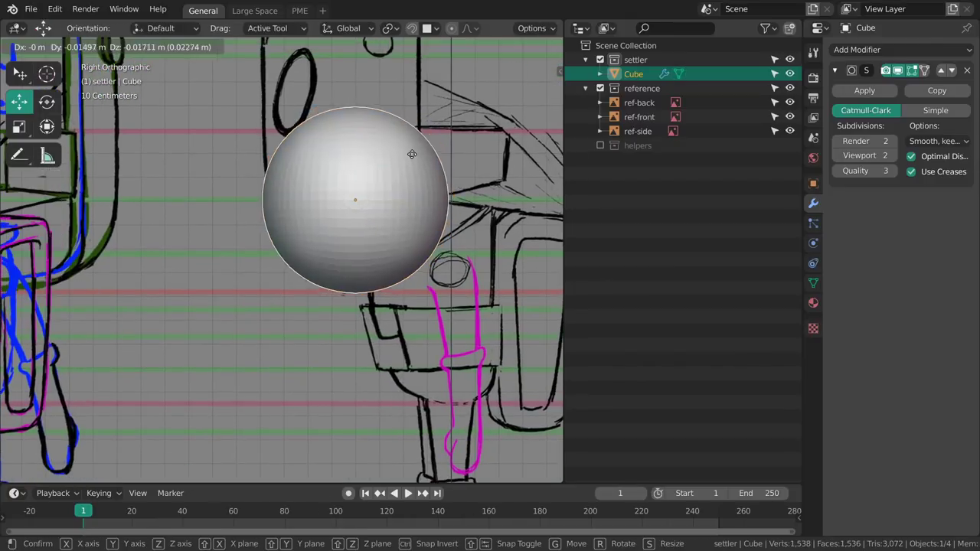
left_click(417, 164)
middle_click_drag(420, 175, 419, 228, "shift")
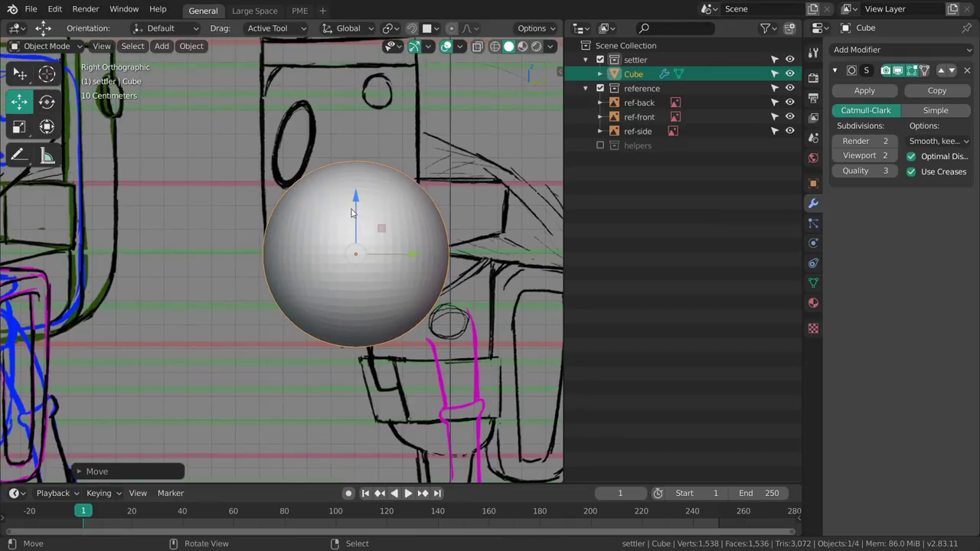
- In Edit Mode, delete the face loop above the sphere's equator and the remaining cap, keeping only the lower half
key("Tab")
left_click(433, 202)
middle_click_drag(396, 176, 379, 180, "shift")
right_click(364, 242, "alt")
key("x")
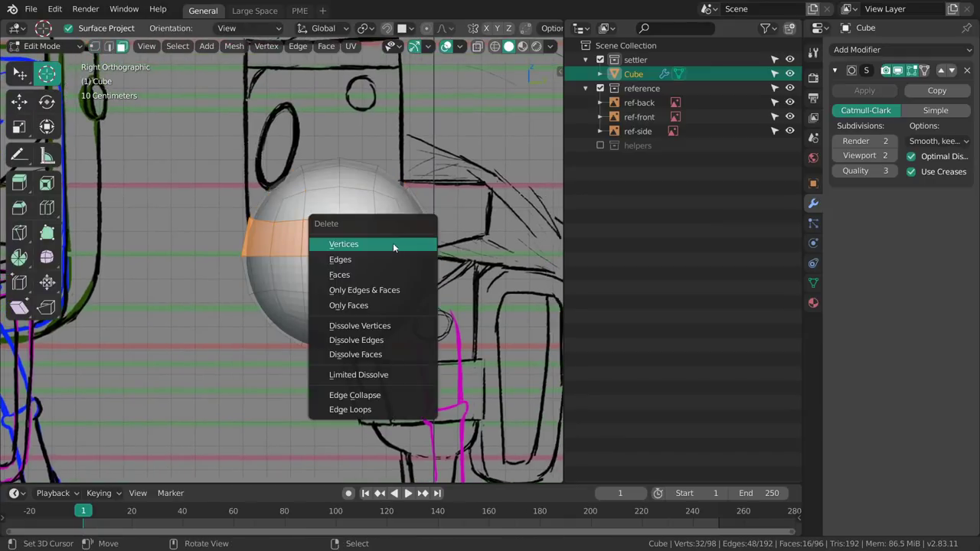
left_click(382, 277)
key("l")
key("x")
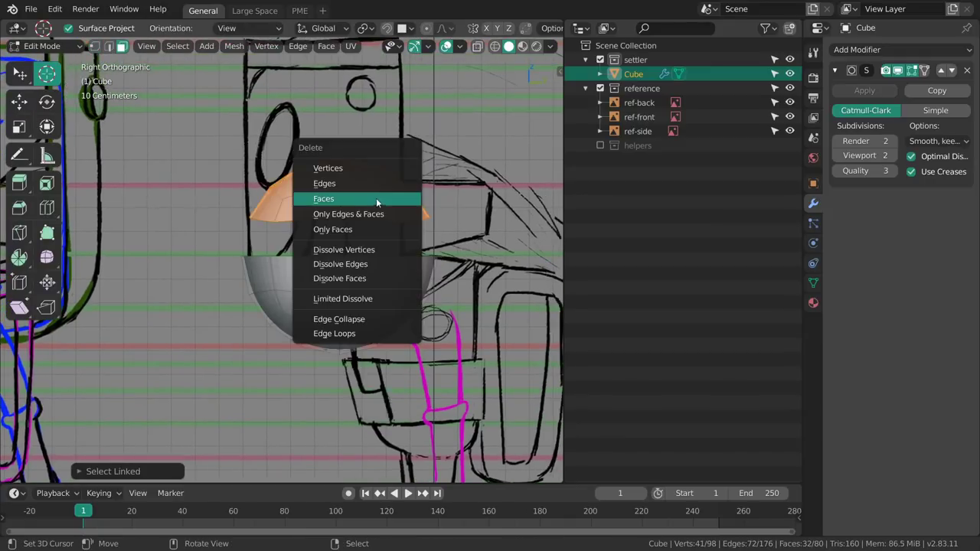
left_click(376, 198)
- Compare the half sphere in wireframe and solid shading against the side reference
mouse_move(389, 221)
middle_mouse_down("shift")
mouse_move(363, 213)
mouse_move(372, 232)
middle_mouse_up("shift")
key("z")
left_click(354, 236)
key("z")
left_click(431, 244)
key("z")
left_click(345, 242)
key("z")
left_click(414, 243)
- Enable X-Ray in the viewport shading and set its strength to 1.000
key("z")
left_click(414, 304)
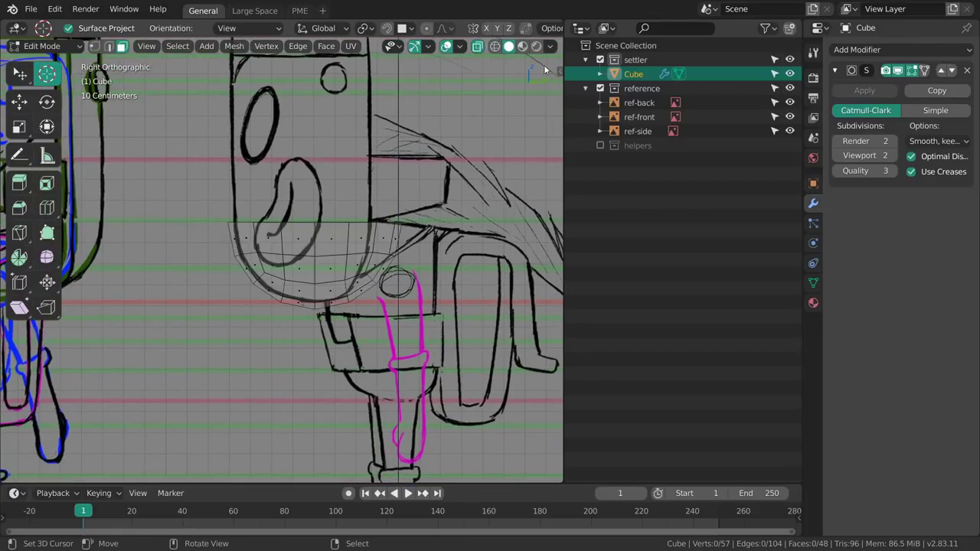
left_click(549, 48)
left_click_drag(583, 311, 663, 320)
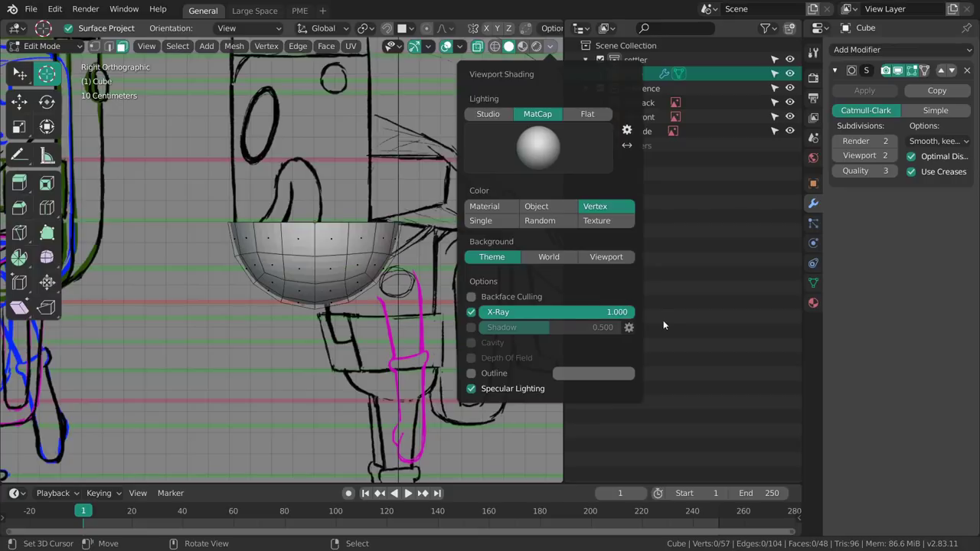
mouse_move(388, 290)
middle_mouse_down()
mouse_move(381, 251)
mouse_move(395, 253)
mouse_move(360, 229)
mouse_move(388, 253)
mouse_move(372, 238)
middle_mouse_up()
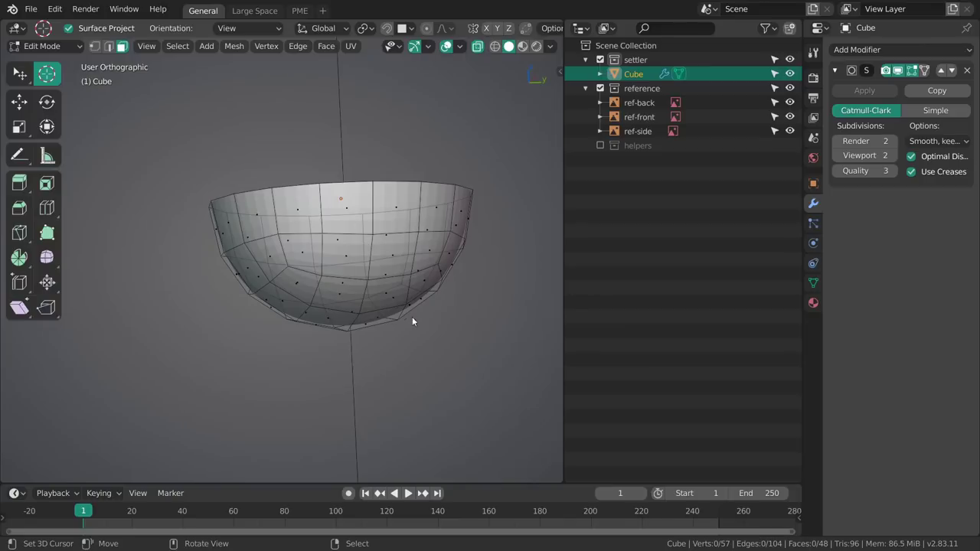
- In right view, delete all faces of the back half of the bowl, keeping the front quarter
key("KP_3")
middle_click_drag(393, 272, 392, 292, "shift")
key("2")
right_click(355, 228, "alt")
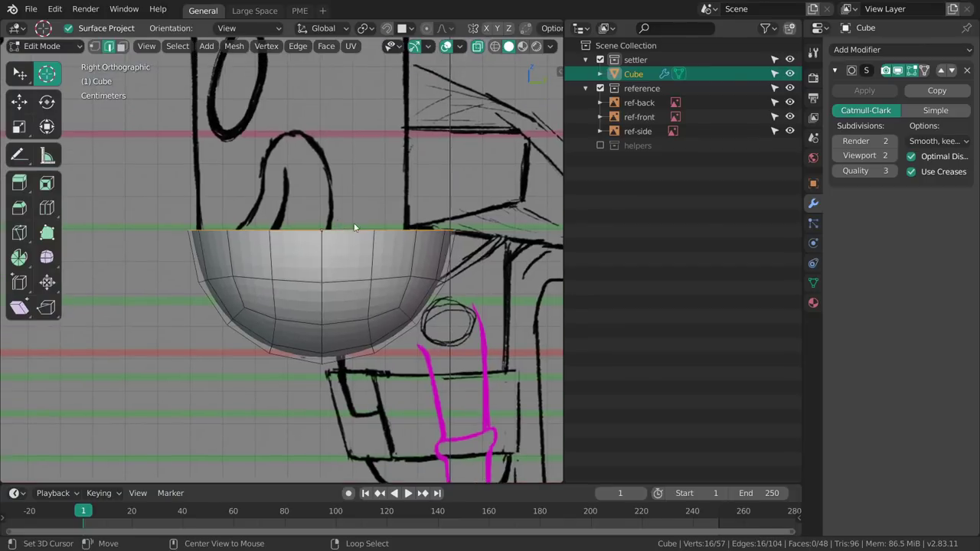
key("3")
left_click(365, 283, "alt")
key("x")
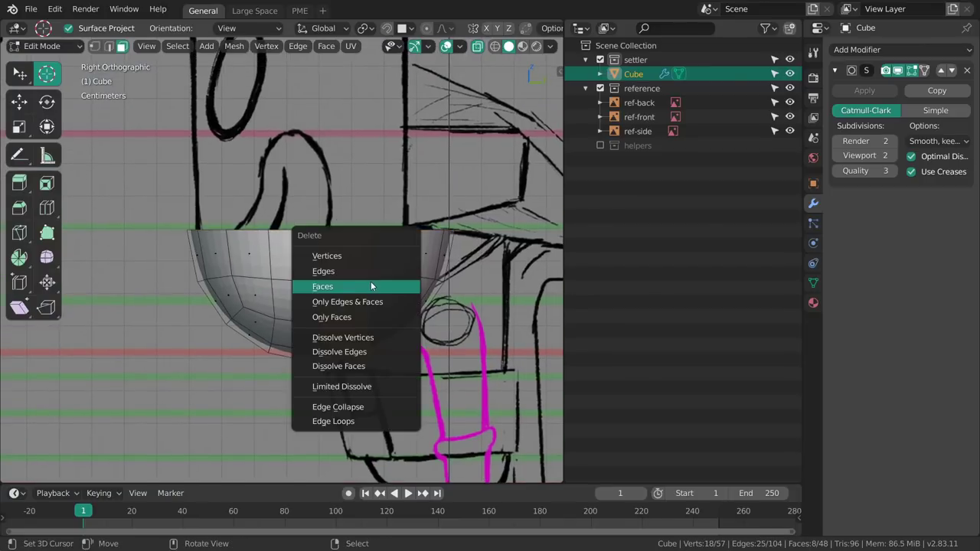
left_click(373, 281)
key("l")
key("x")
left_click(393, 281)
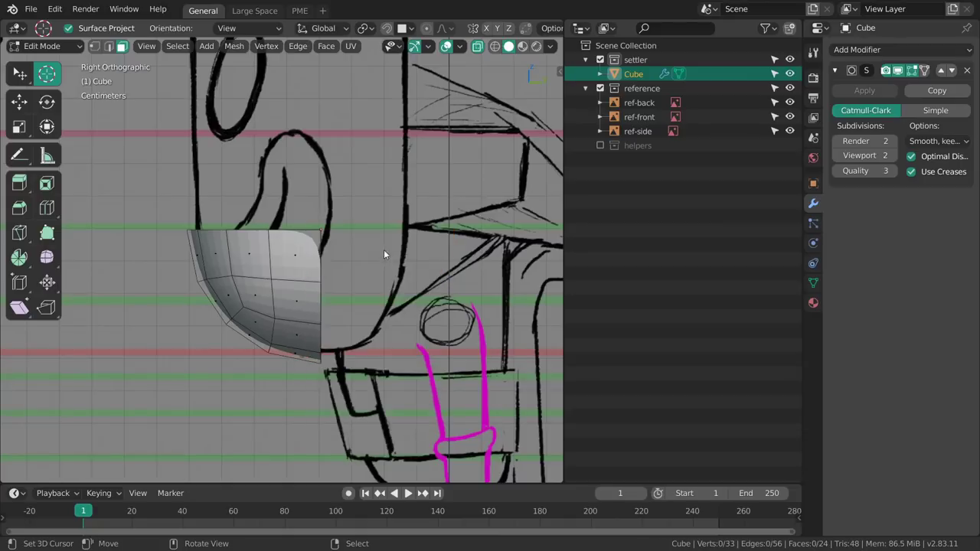
- Extrude the bowl's open upper rim straight up to the top line of the head in the side reference
middle_click_drag(302, 212, 389, 334, "shift")
key("2")
right_click(330, 306, "alt")
middle_click_drag(390, 334, 368, 303, "ctrl")
key("shift+space")
key("e")
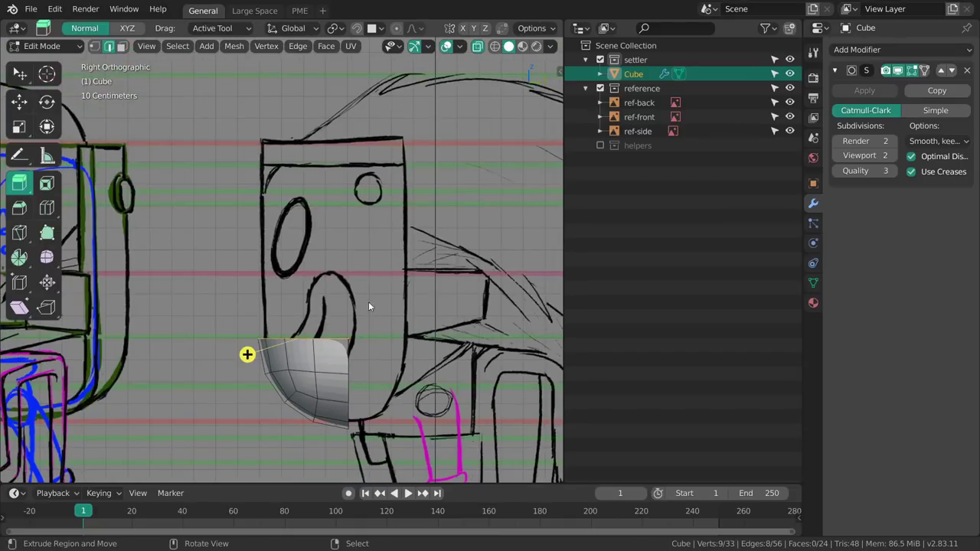
left_click_drag(341, 271, 353, 83)
middle_click_drag(366, 280, 355, 226, "shift")
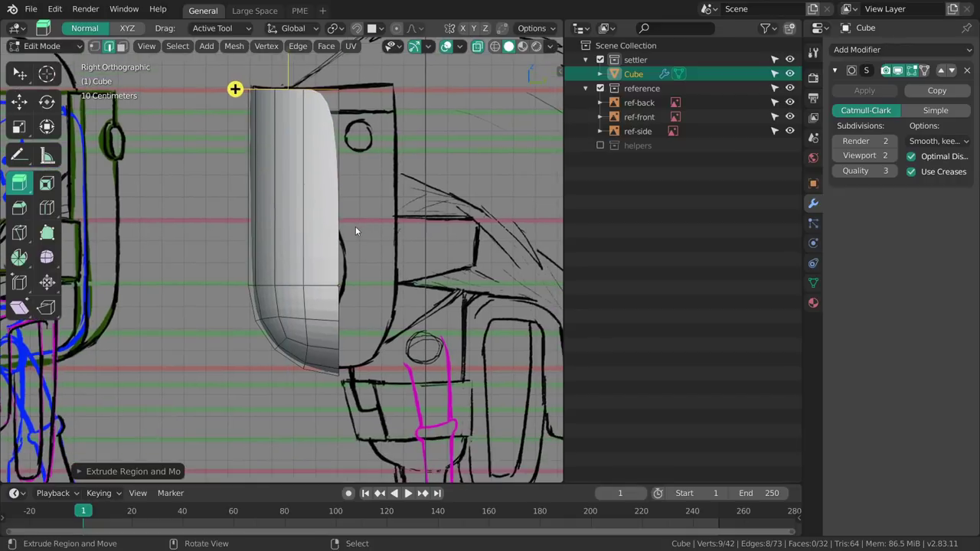
- Select the open rear edge loop of the head shell
right_click(340, 217, "alt")
middle_click_drag(380, 286, 371, 258, "shift")
key("shift+space")
key("g")
left_click_drag(384, 268, 428, 260)
key("ctrl+z")
- Extrude the rear edge loop along Y to the back of the head drawing
key("shift+space")
key("e")
key("y")
middle_click_drag(405, 225, 400, 268, "shift")
- In front view, delete the faces on the negative X half of the head
middle_click_drag(392, 267, 505, 314)
key("KP_1")
key("a")
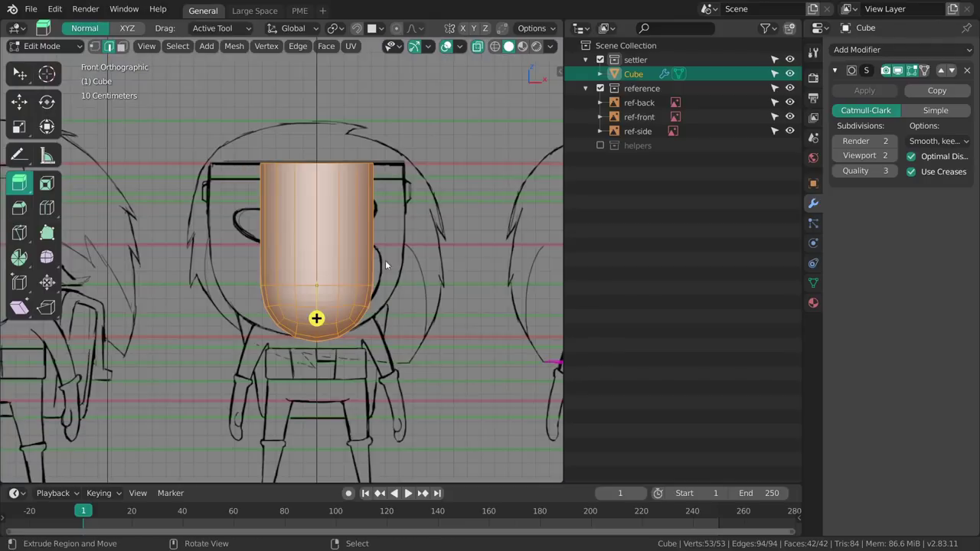
middle_click_drag(385, 262, 379, 291, "shift")
key("alt+a")
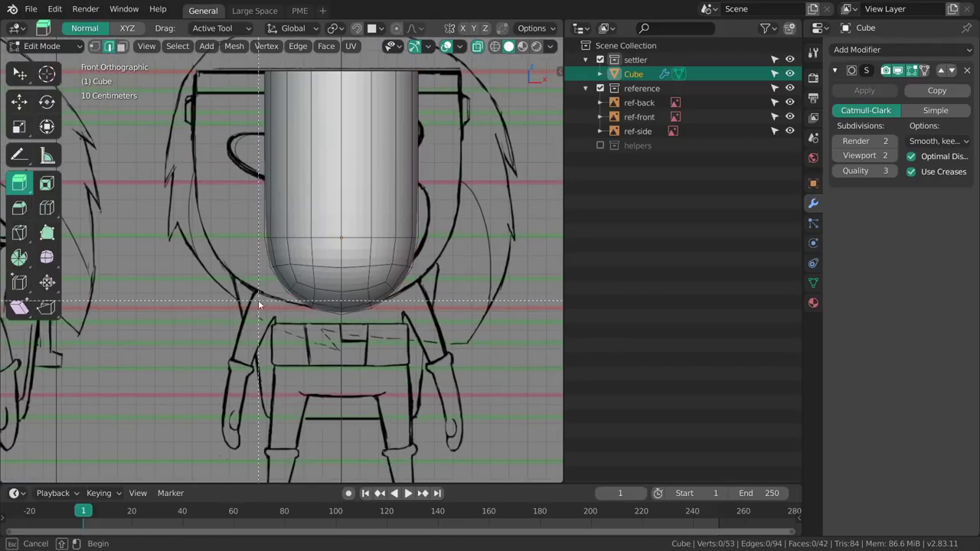
key("3")
left_click_drag(233, 350, 341, 84)
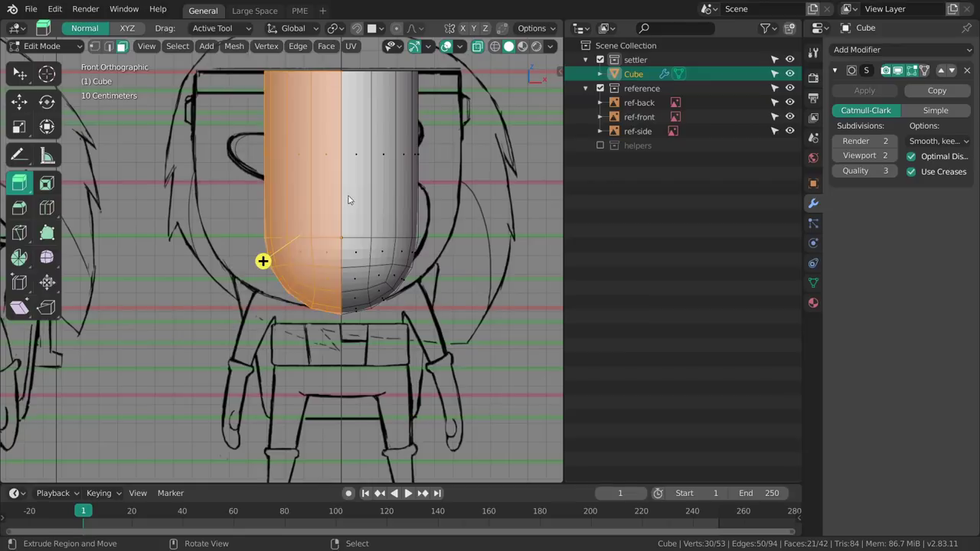
key("x")
left_click(343, 230)
- Add a Mirror modifier on X, place it above the Subdivision Surface modifier, and enable Clipping
left_click(845, 53)
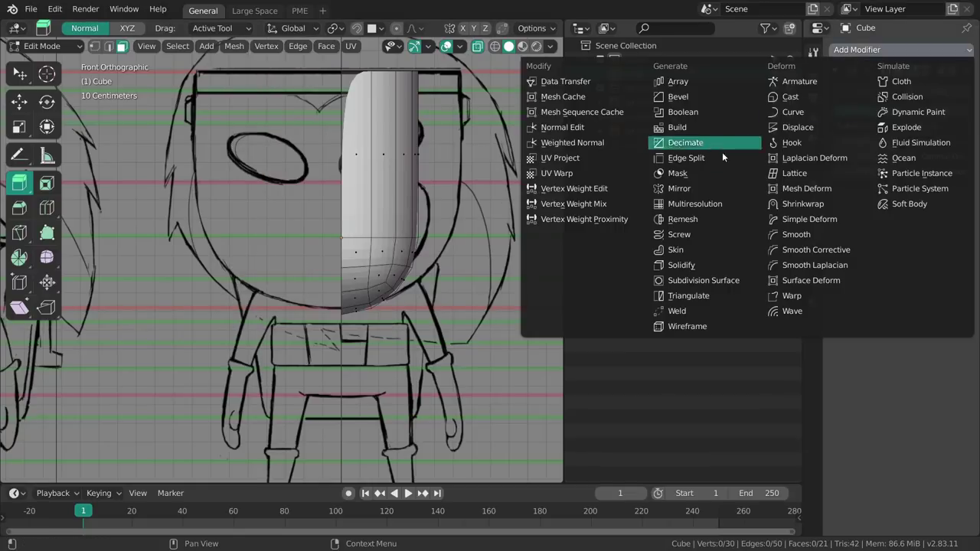
left_click(705, 183)
left_click(941, 202)
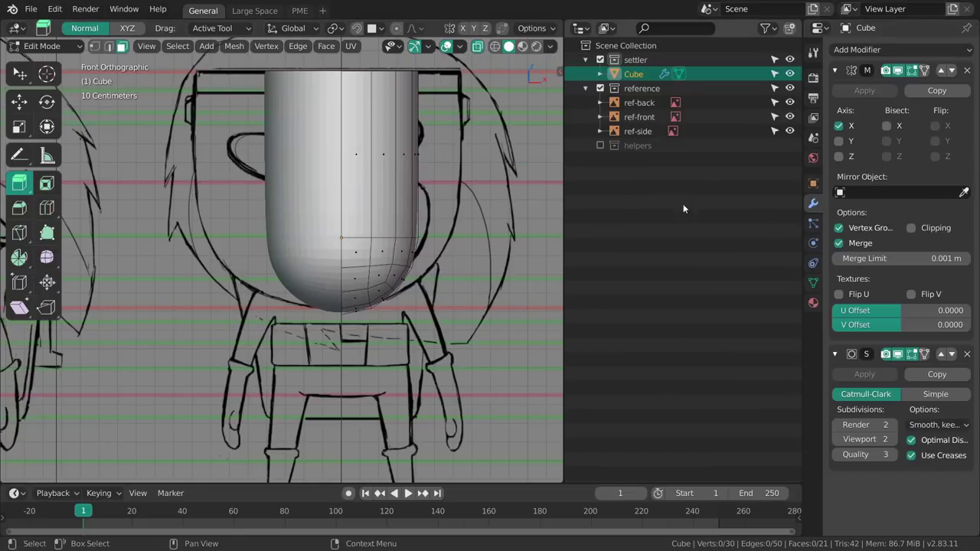
left_click(925, 229)
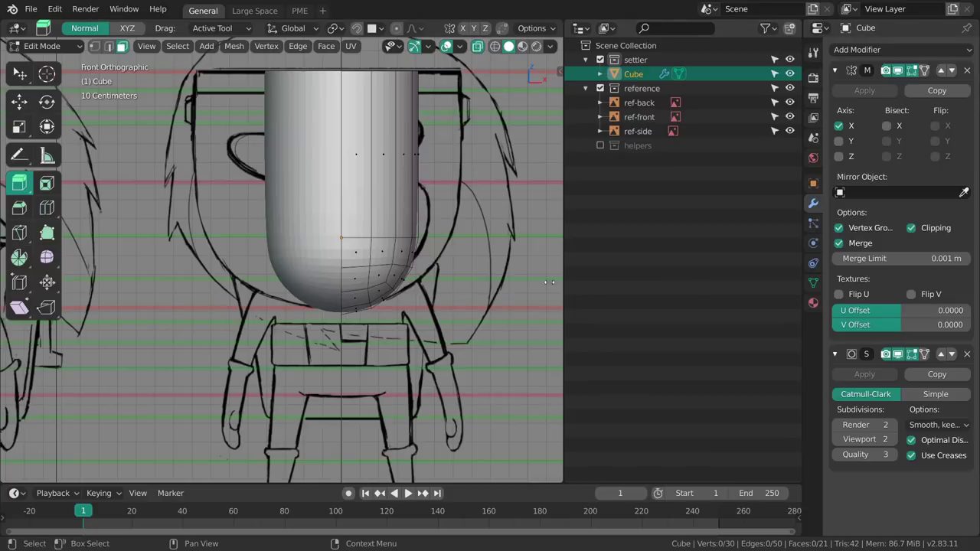
- Try moving the centre seam edge loop to test the mirror clipping
key("2")
right_click(337, 201, "alt")
key("g")
key("g")
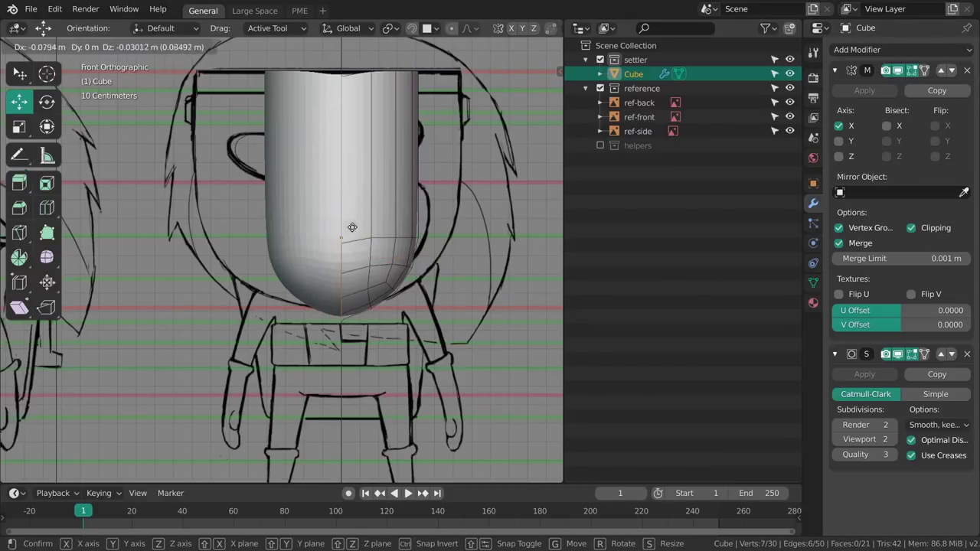
left_click_drag(342, 219, 376, 200)
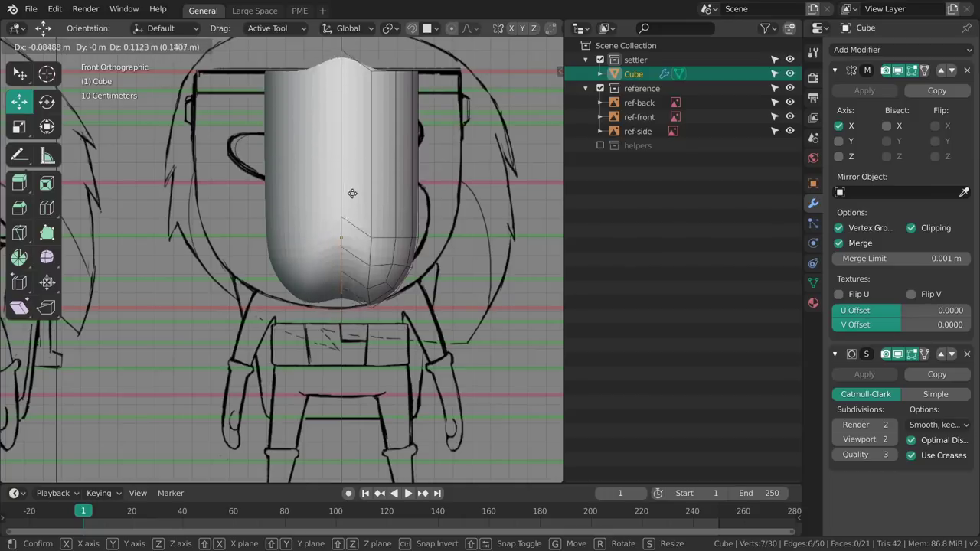
left_click_drag(340, 237, 340, 218)
middle_click_drag(354, 209, 373, 221, "shift")
- Move all geometry except the centre seam outward along X to widen the head to the front reference
key("alt+a")
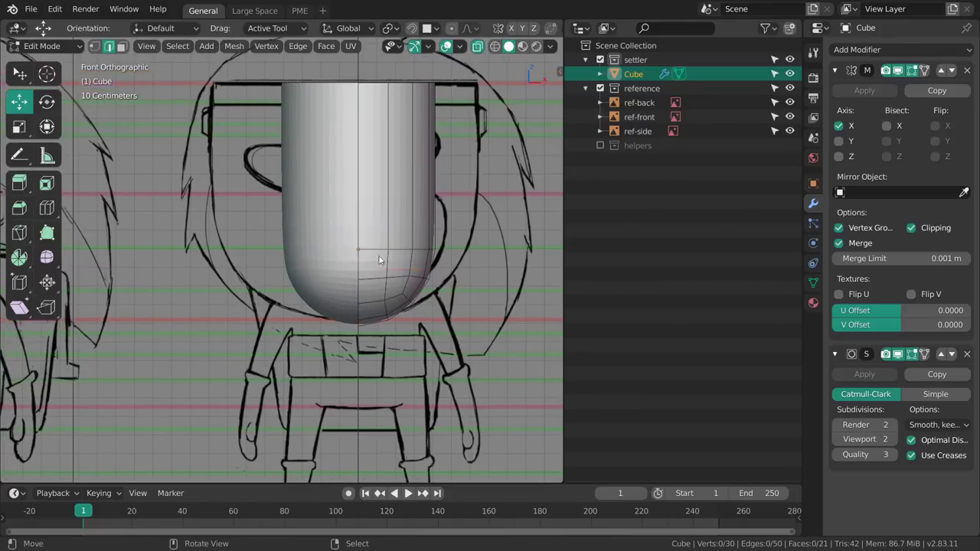
middle_click_drag(413, 277, 344, 292, "shift")
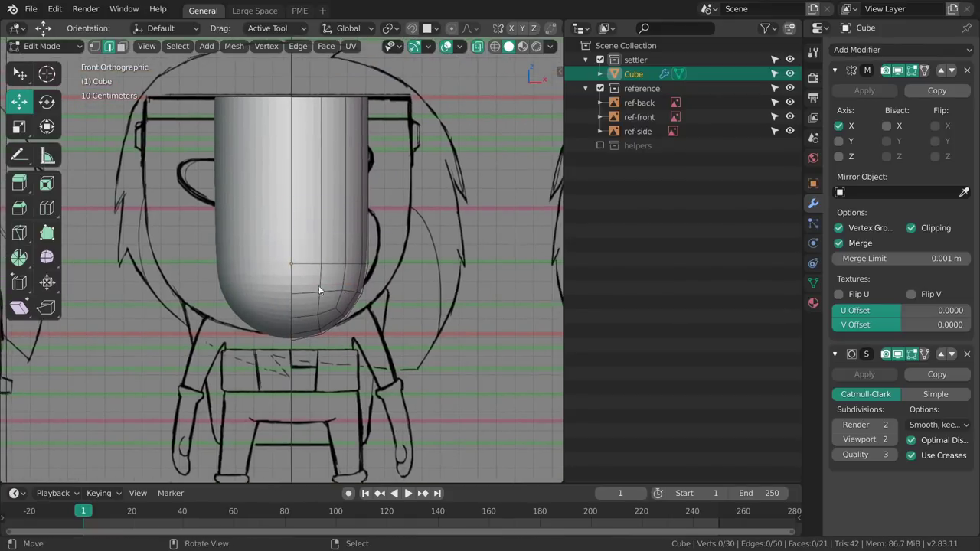
left_click_drag(306, 360, 414, 90)
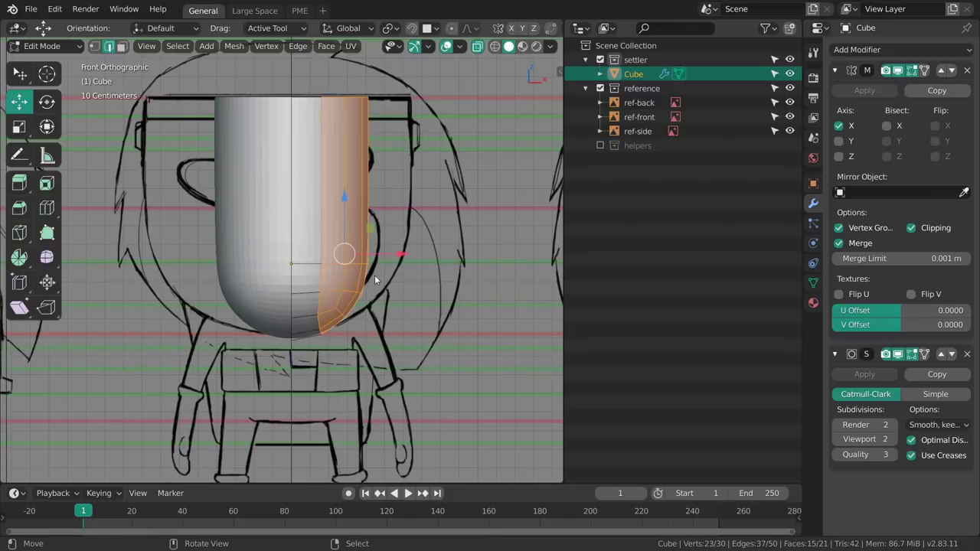
left_click_drag(396, 259, 443, 264)
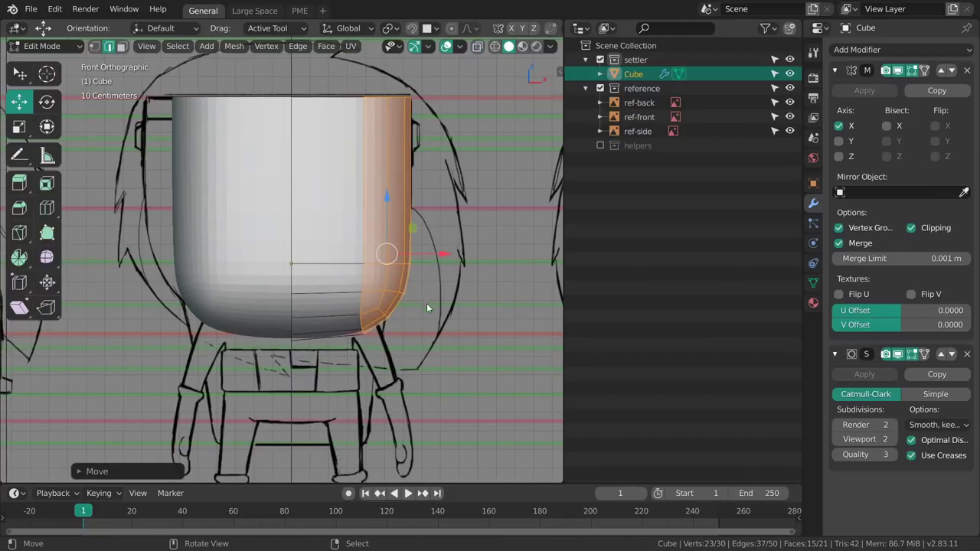
- Switch to wireframe shading and push the selected side geometry slightly further outward along X
left_click(494, 46)
middle_click_drag(407, 260, 448, 251, "shift")
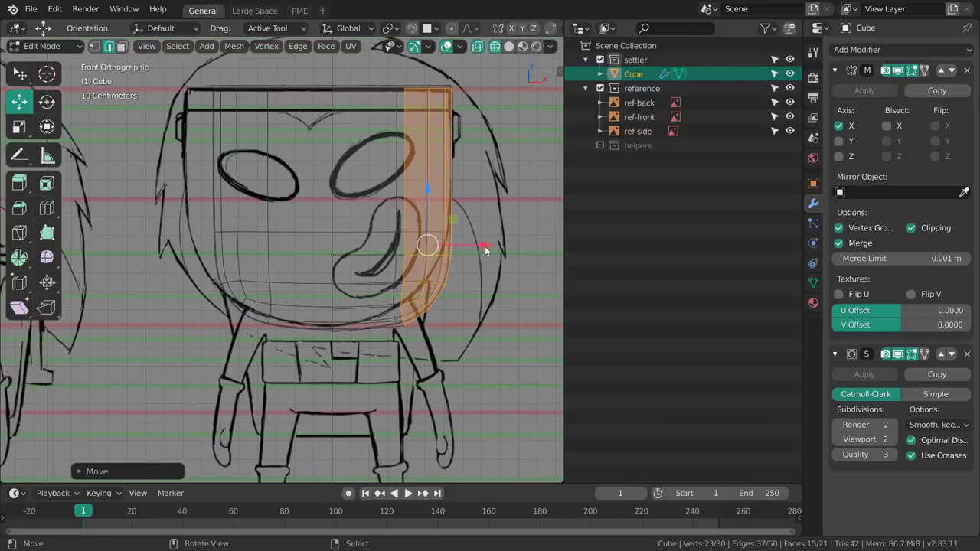
left_click_drag(488, 245, 499, 242)
left_click(499, 242)
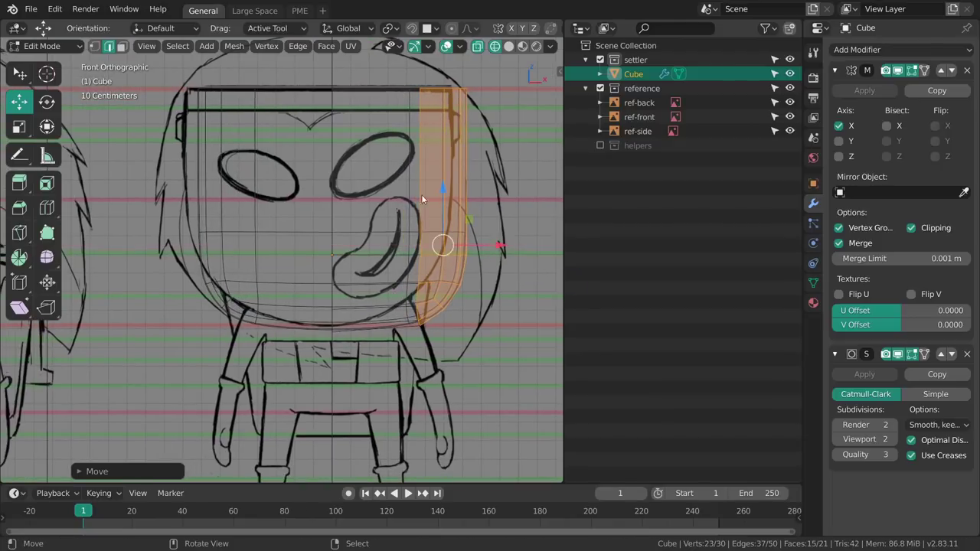
left_click_drag(497, 243, 501, 256)
- In vertex mode, move the lower side vertices inward to follow the rounded jaw outline of the front reference
key("alt+a")
middle_click_drag(434, 335, 426, 316, "shift")
key("1")
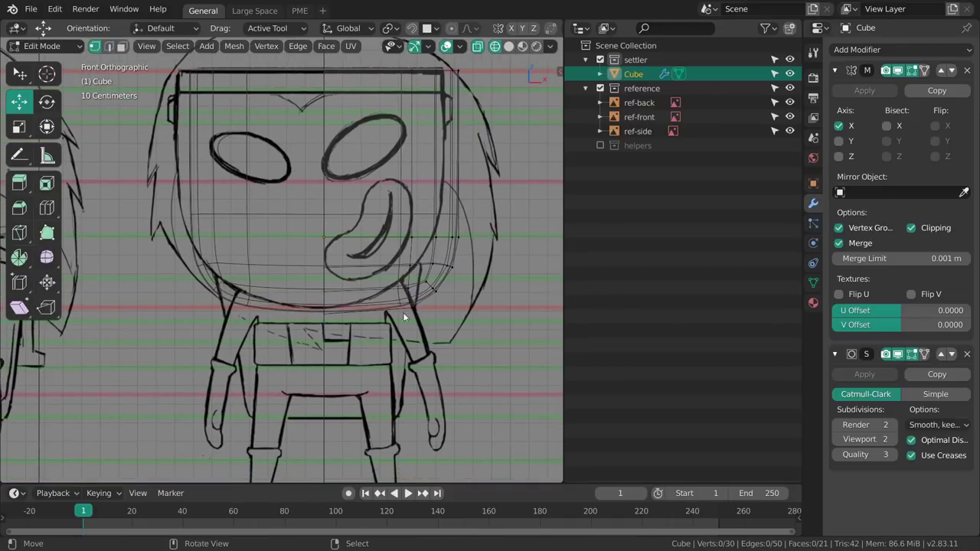
left_click_drag(502, 195, 501, 197)
left_click_drag(493, 273, 476, 285)
key("ctrl+z")
key("alt+a")
key("b")
key("alt+a")
key("b")
mouse_move(366, 327)
left_mouse_down()
mouse_move(421, 278)
mouse_move(456, 298)
mouse_move(427, 305)
left_mouse_up()
key("alt+a")
key("alt+a")
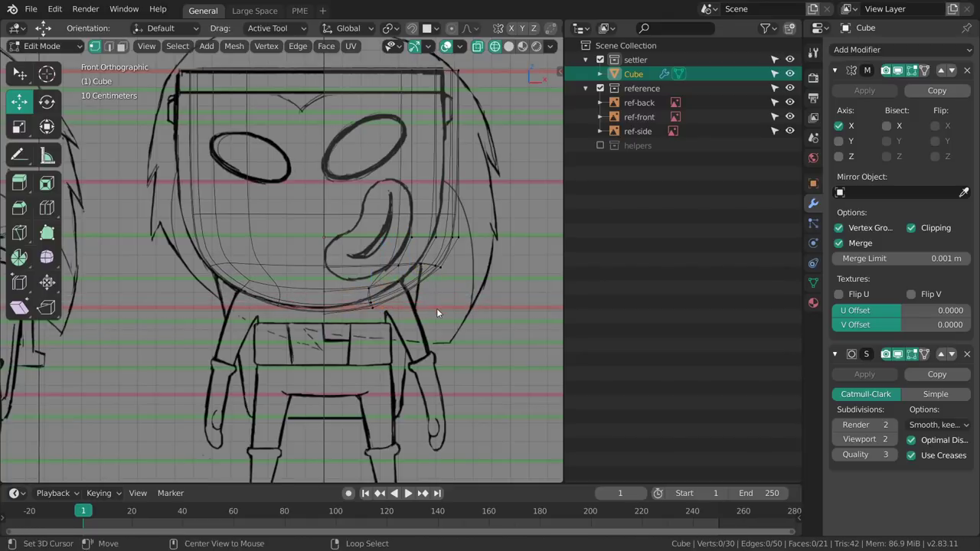
- In solid shading, nudge the lower jaw vertices down and outward to smooth the curve, and check the head from the side
key("z")
left_click(447, 268)
middle_click_drag(450, 254, 450, 259, "shift")
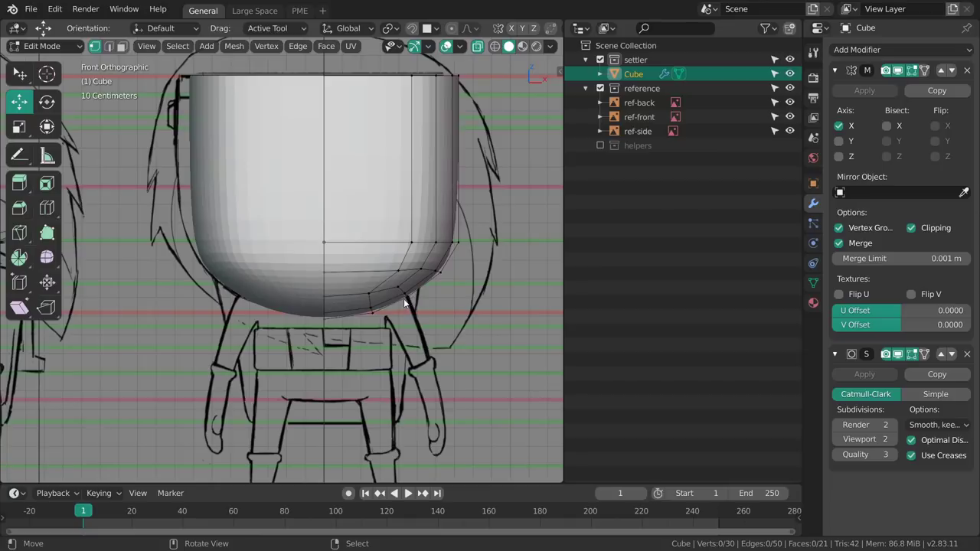
left_click_drag(384, 289, 408, 299)
key("alt+a")
key("alt+a")
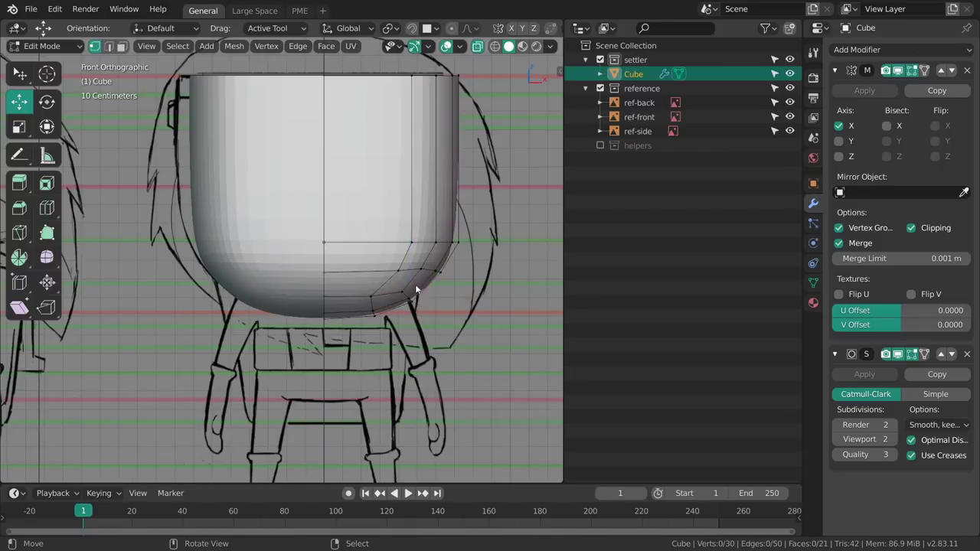
middle_click_drag(416, 289, 436, 268, "shift")
key("KP_3")
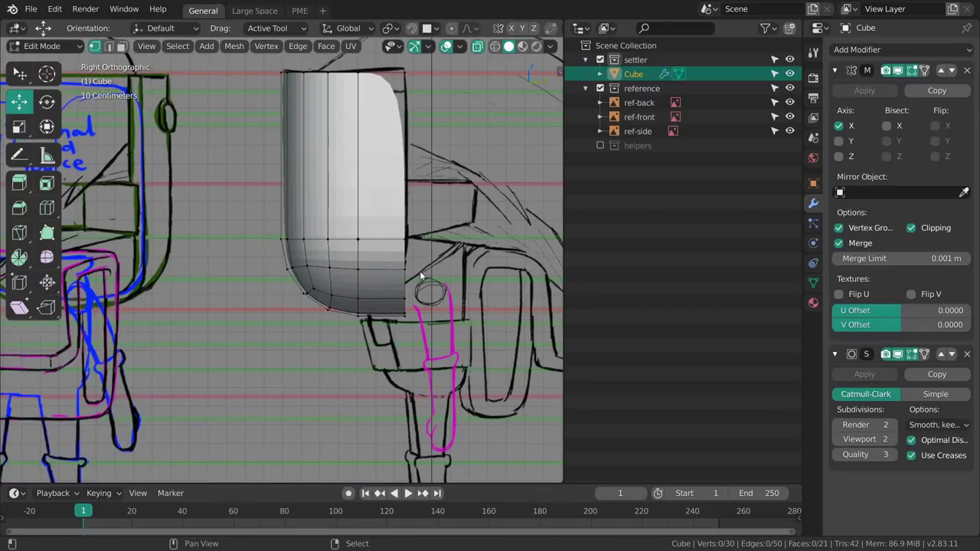
- Switch the head back to solid shading, leave edit mode and hide the old head object in the side view
key("shift+z")
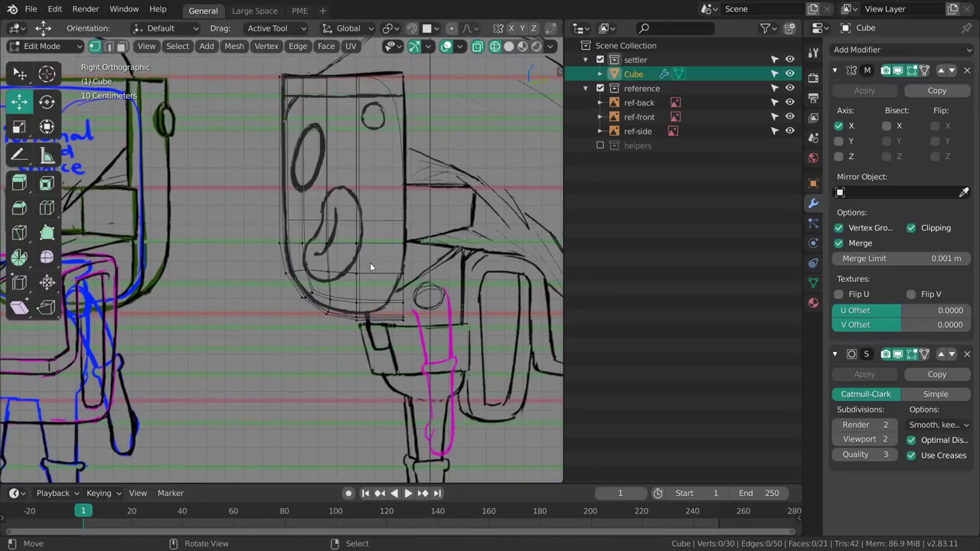
mouse_move(372, 263)
middle_mouse_down("shift")
mouse_move(386, 285)
mouse_move(389, 402)
mouse_move(373, 281)
middle_mouse_up("shift")
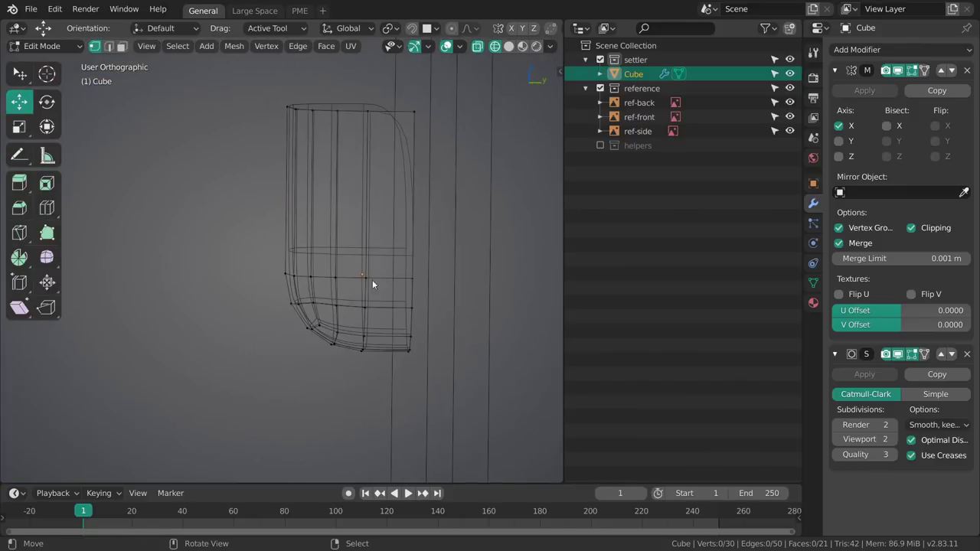
key("z")
left_click(458, 281)
mouse_move(429, 296)
middle_mouse_down("shift")
mouse_move(426, 274)
mouse_move(331, 336)
mouse_move(463, 337)
mouse_move(374, 337)
mouse_move(426, 285)
middle_mouse_up("shift")
key("Tab")
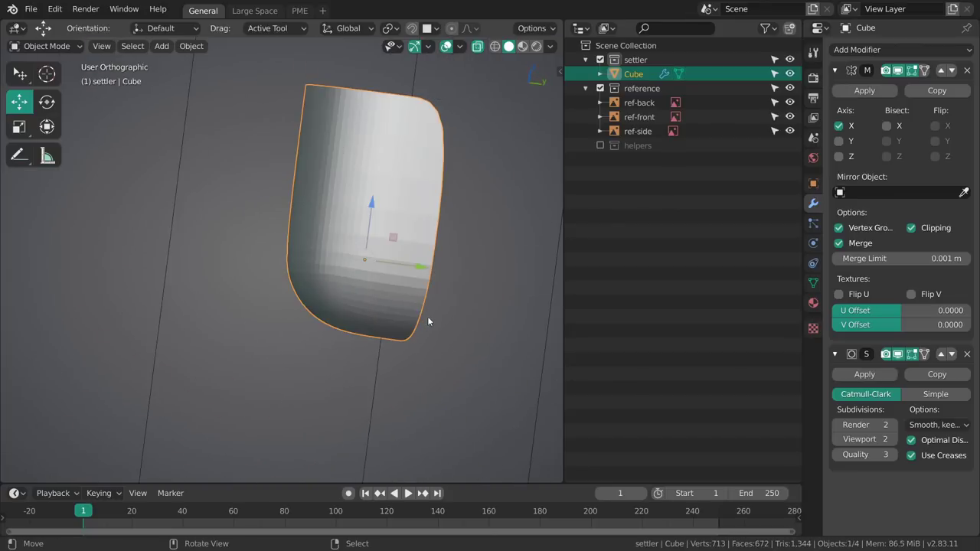
key("h")
key("alt+h")
key("h")
key("KP_3")
key("shift+a")
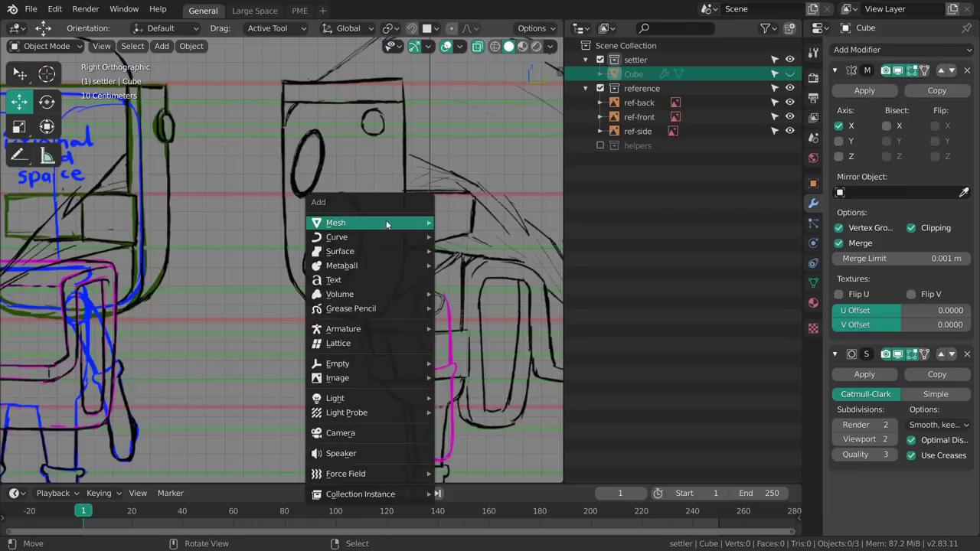
mouse_move(382, 223)
left_click(471, 235)
key("x")
left_click(475, 231)
- Add a cube, scale it down, move it up over the head in the side reference and enter edit mode
key("shift+a")
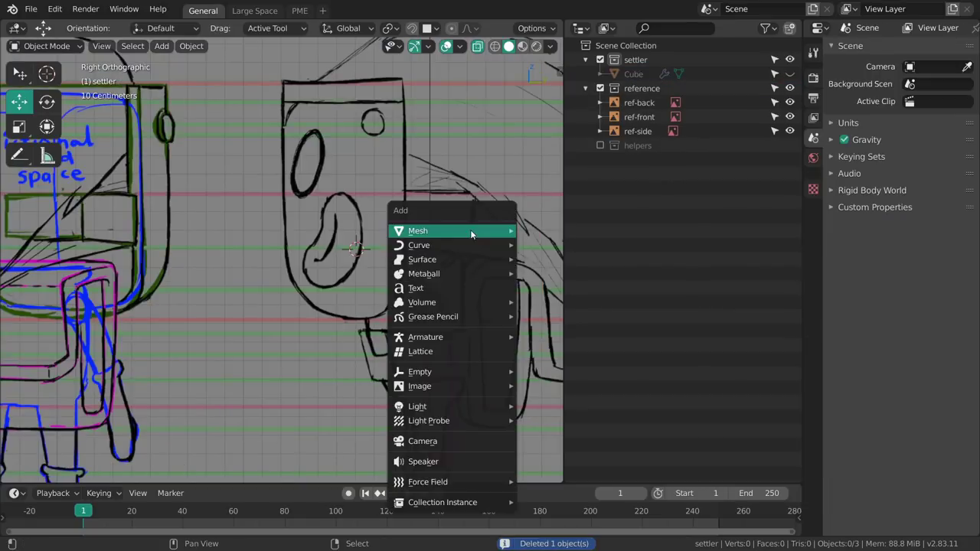
mouse_move(474, 231)
left_click(529, 246)
middle_click_drag(513, 258, 474, 278, "shift")
key("s")
left_click_drag(491, 324, 391, 301)
key("g")
left_click_drag(435, 288, 445, 217)
left_click(440, 198)
key("Tab")
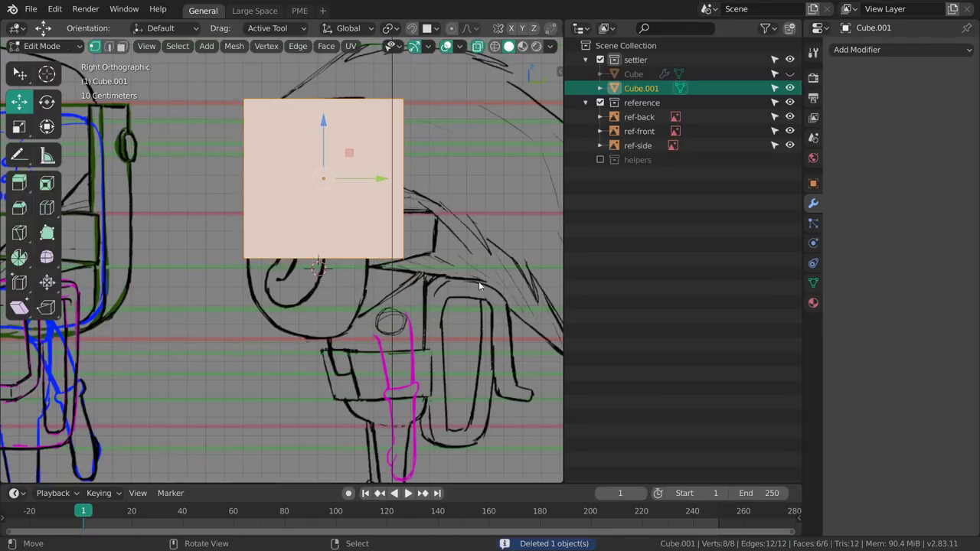
- Move the cube's bottom face down to the chin line and its back face forward to the head's rear outline in the side reference
middle_click_drag(344, 287, 346, 235)
key("3")
left_click(332, 260)
mouse_move(318, 185)
left_mouse_down()
mouse_move(317, 255)
mouse_move(324, 281)
mouse_move(331, 248)
mouse_move(331, 282)
left_mouse_up()
key("KP_3")
key("shift+z")
middle_click_drag(364, 283, 425, 242, "shift")
right_click(435, 195)
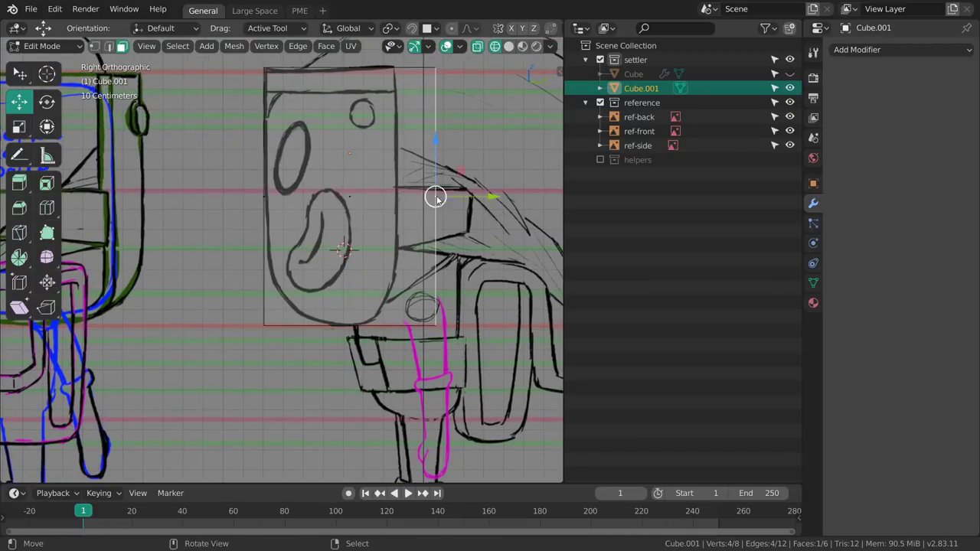
left_click_drag(492, 196, 450, 191)
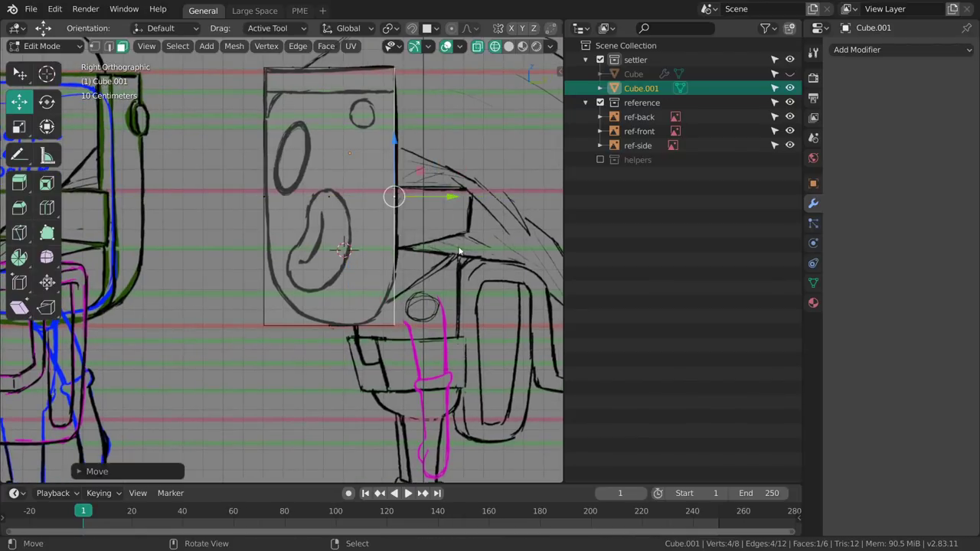
- Scale the whole box along X to roughly the head's width in the front reference
middle_click_drag(410, 284, 400, 306, "shift")
key("KP_1")
key("a")
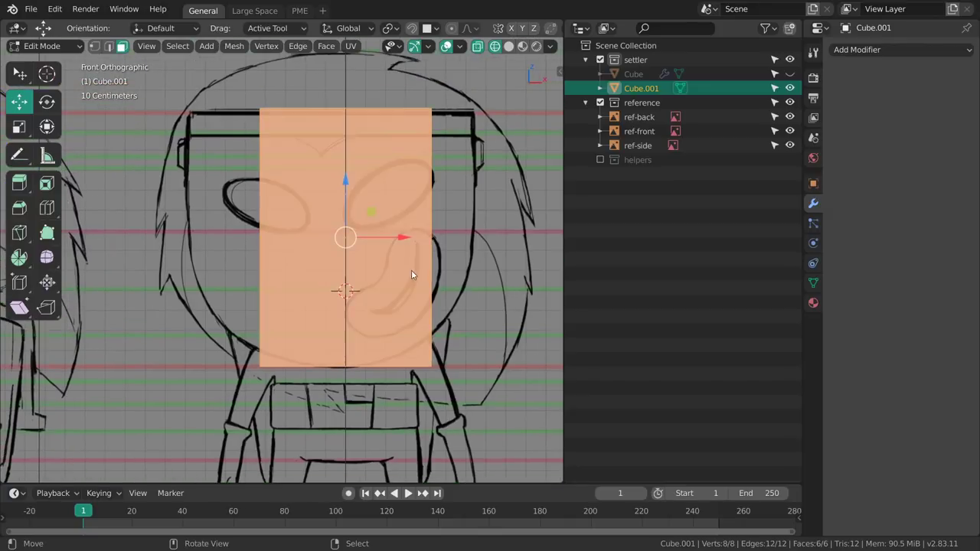
key("s")
left_click_drag(403, 237, 440, 237)
middle_click_drag(413, 352, 409, 313, "shift")
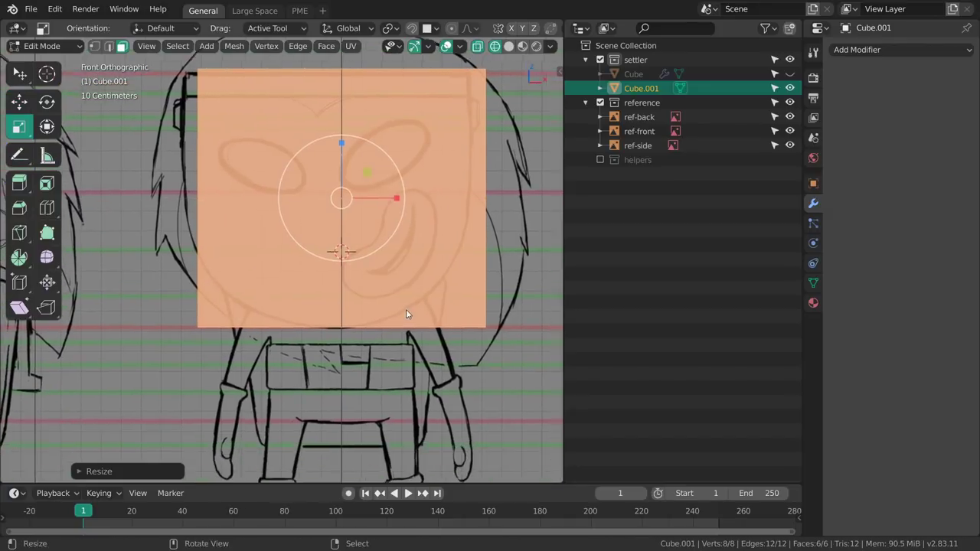
- Add one vertical loop cut down the exact centre of the box
key("alt+a")
key("ctrl+r")
left_click_drag(347, 333, 379, 314)
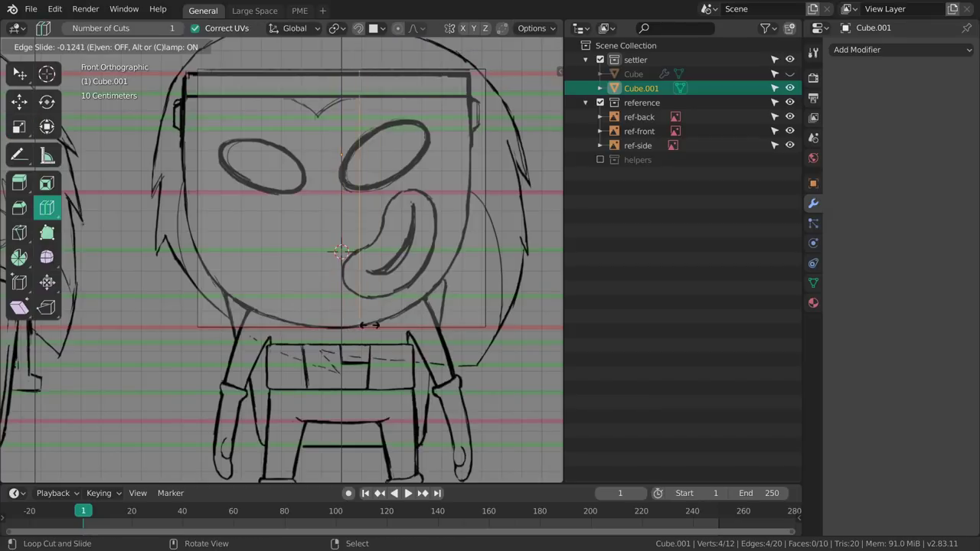
right_click(370, 325)
middle_click_drag(347, 317, 350, 373, "shift")
- In vertex mode, delete the vertices of the box's negative-X half, keeping the centre seam
key("w")
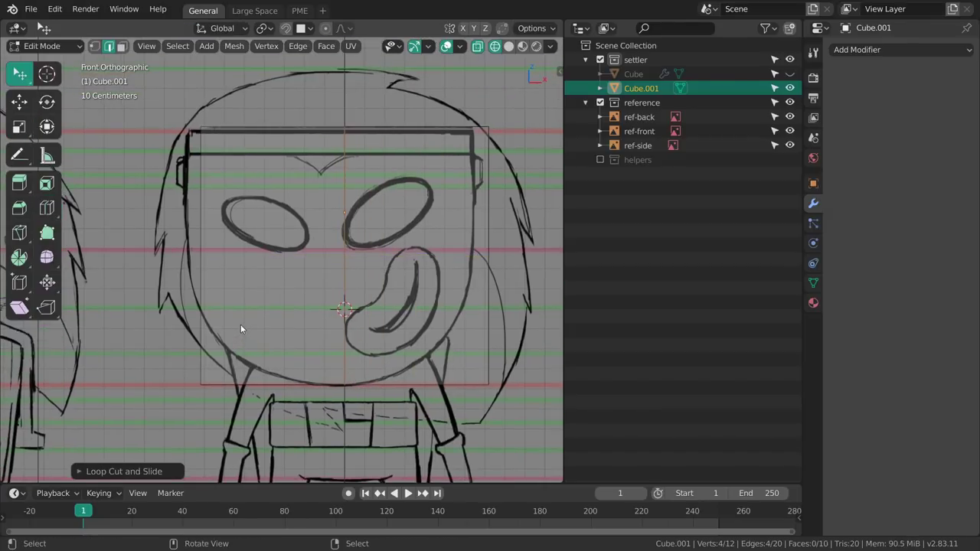
key("1")
key("b")
left_click_drag(162, 429, 253, 98)
key("alt+a")
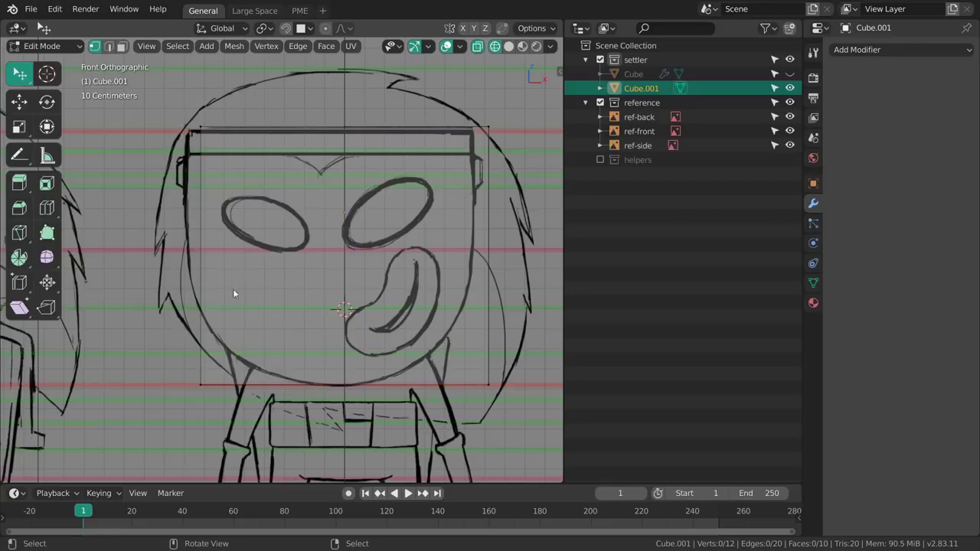
left_click_drag(180, 226, 383, 70)
key("x")
left_click(344, 220)
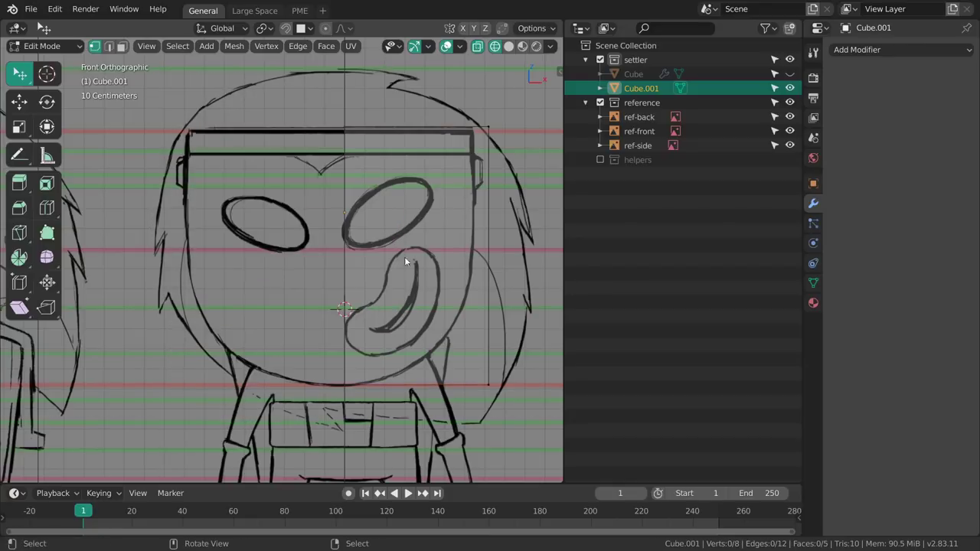
- Add a Mirror modifier on the X axis with Clipping enabled and switch to solid shading
middle_click_drag(500, 278, 498, 243, "shift")
left_click(862, 50)
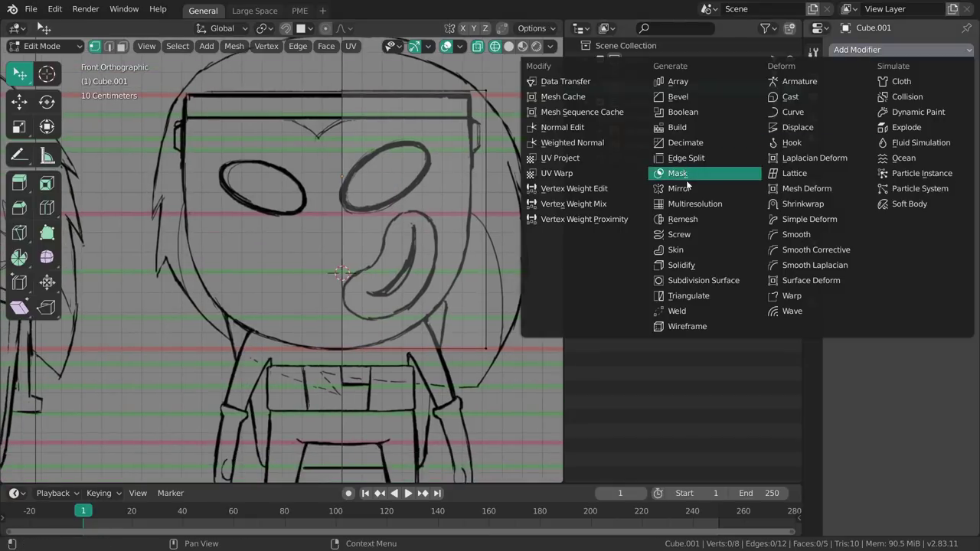
left_click(679, 188)
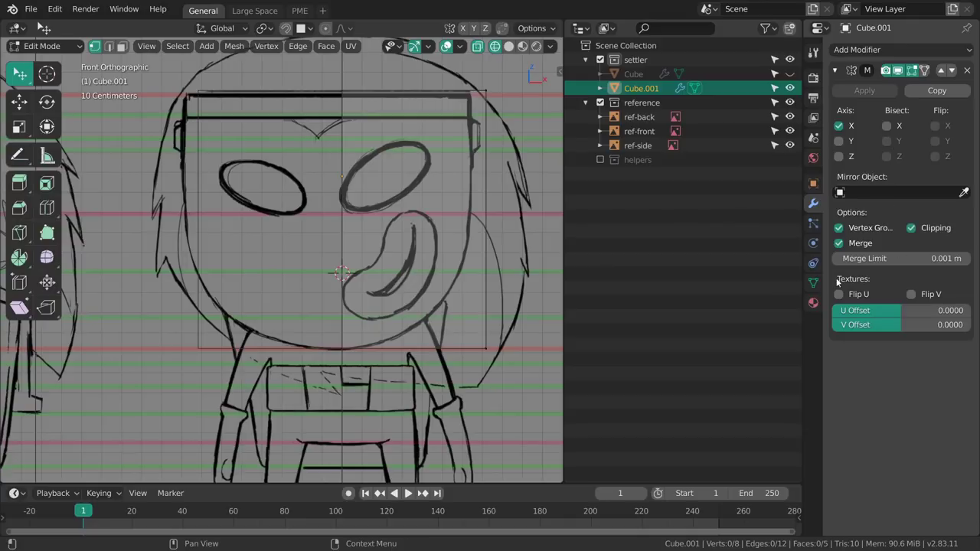
mouse_move(451, 259)
middle_mouse_down()
mouse_move(388, 258)
mouse_move(413, 277)
middle_mouse_up()
key("z")
left_click(491, 269)
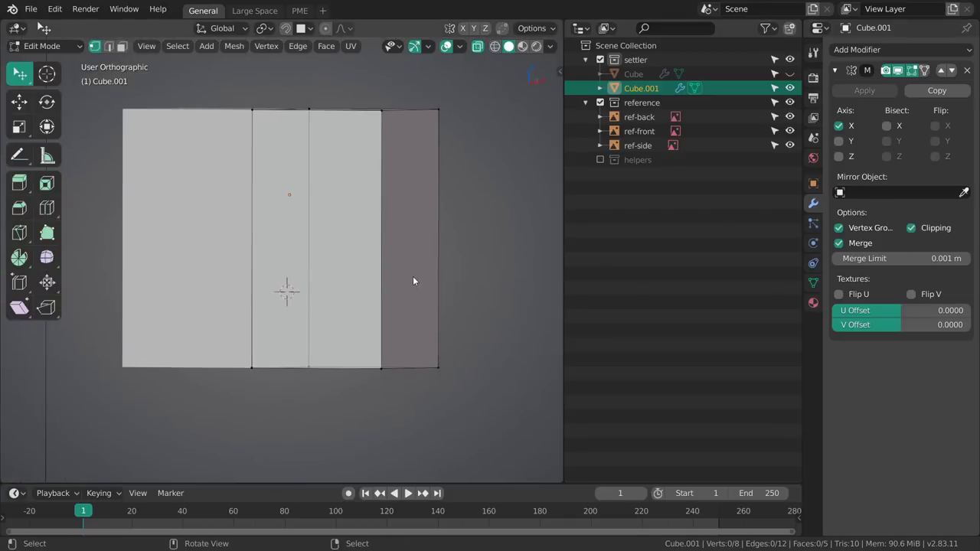
- Select the half box's front outer vertical edge, bottom front edge and bottom outer edge, and switch to wireframe shading
middle_click_drag(380, 248, 376, 307)
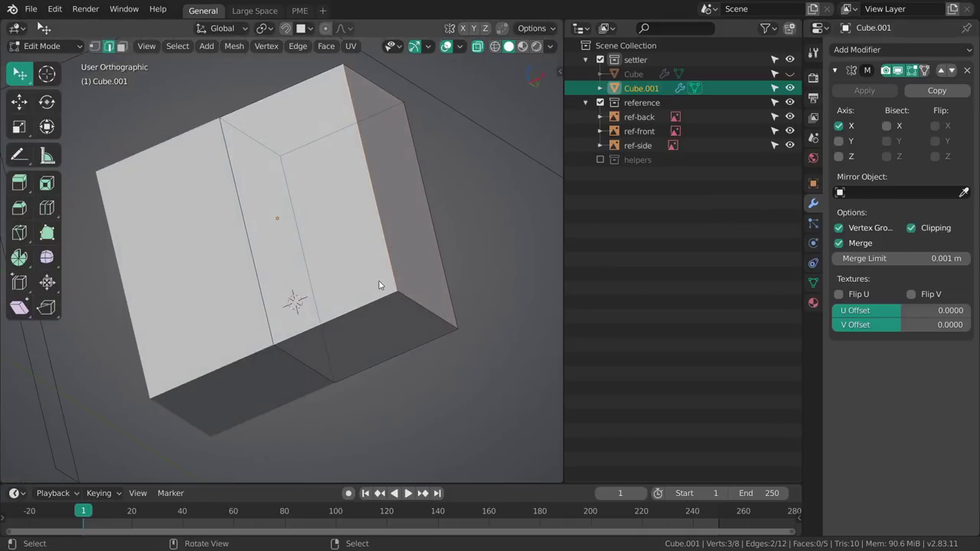
left_click(394, 299, "shift")
key("grave")
left_click(393, 288)
key("grave")
left_click(467, 289)
key("z")
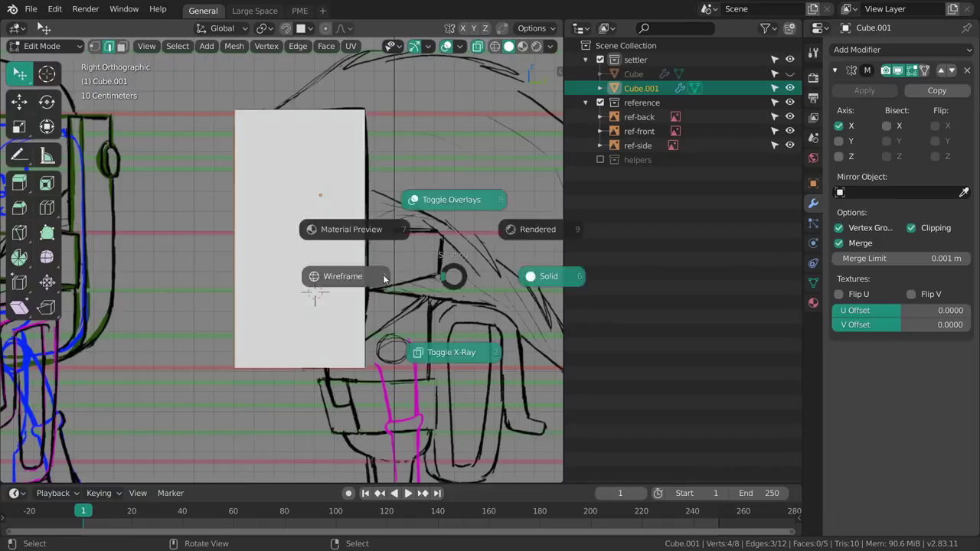
left_click(384, 276)
key("grave")
left_click(383, 291)
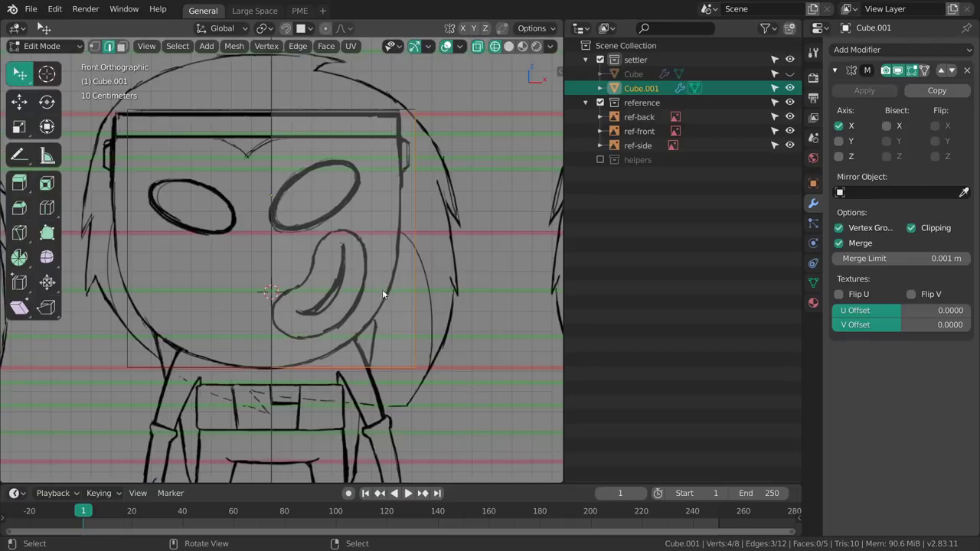
middle_click_drag(443, 337, 468, 319, "shift")
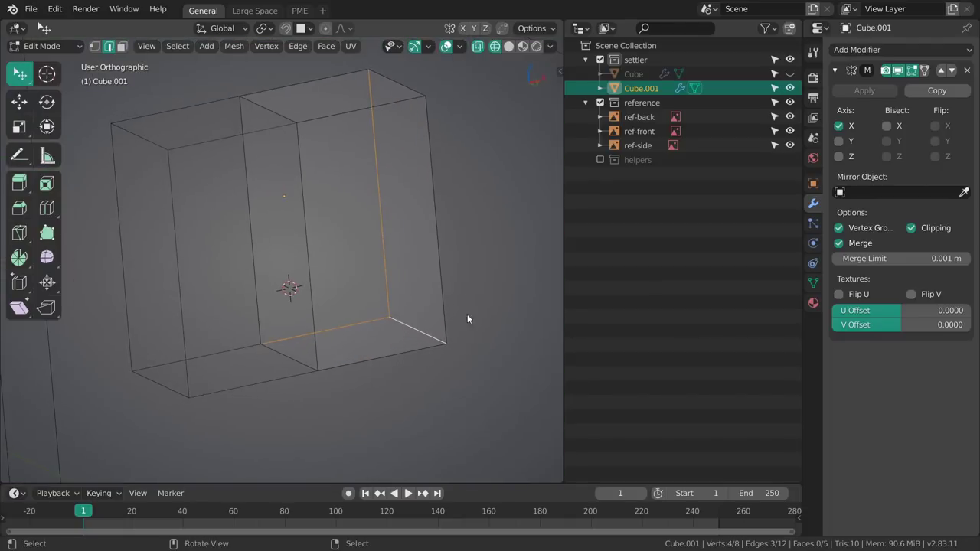
key("ctrl+b")
left_click_drag(488, 312, 525, 332)
key("ctrl+z")
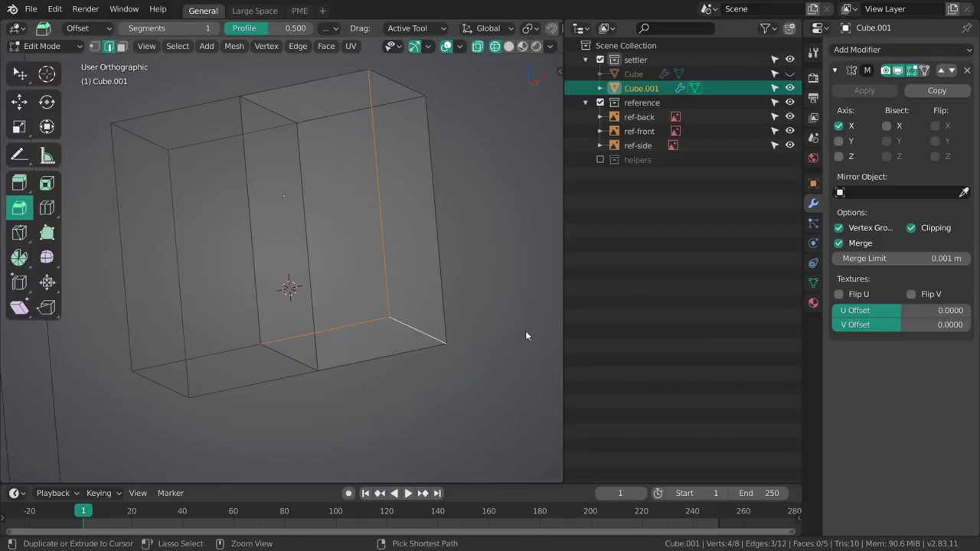
- Apply the box's object transform in object mode and return to edit mode
key("Tab")
key("ctrl+a")
left_click(409, 165)
key("ctrl+Tab")
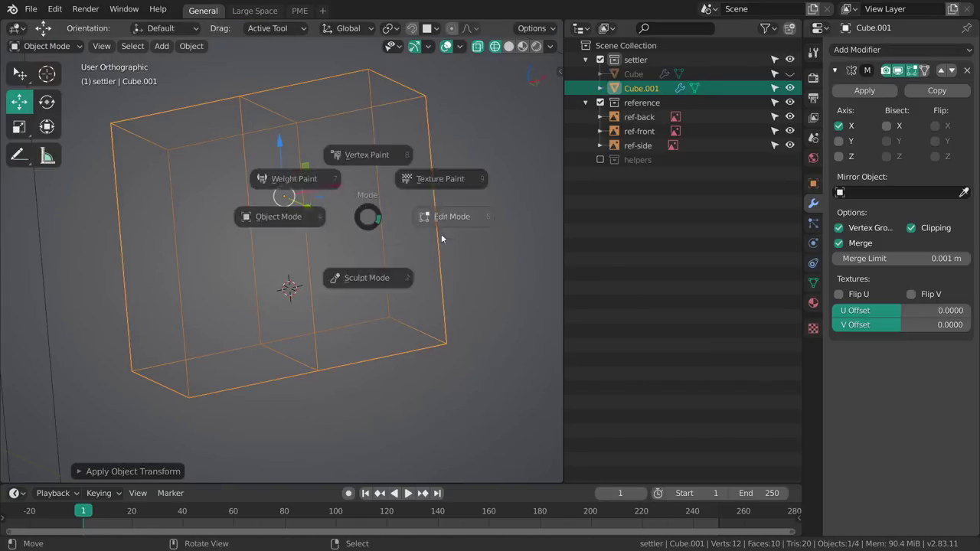
left_click(442, 233)
- Bevel the three selected edges with 4 segments, wide enough to round the front corner and jaw
key("KP_1")
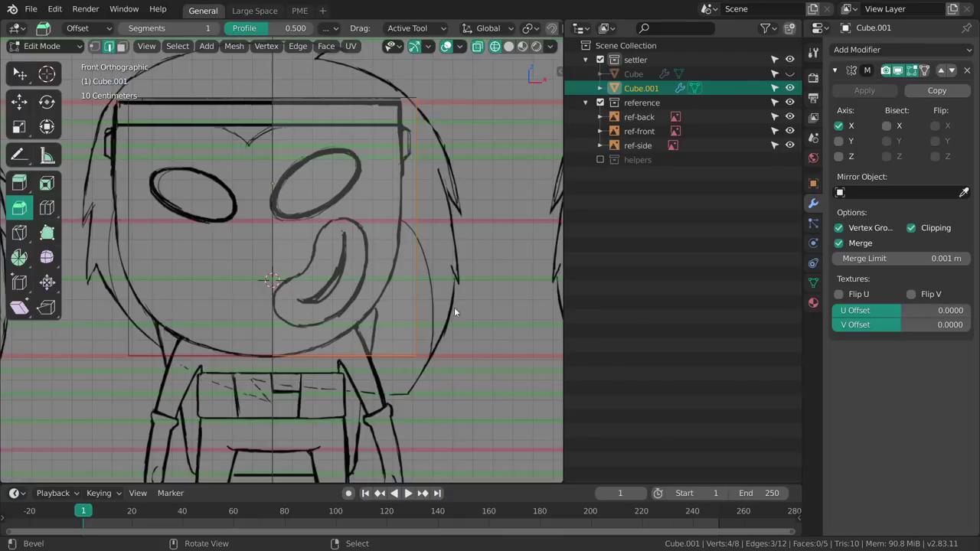
key("ctrl+b")
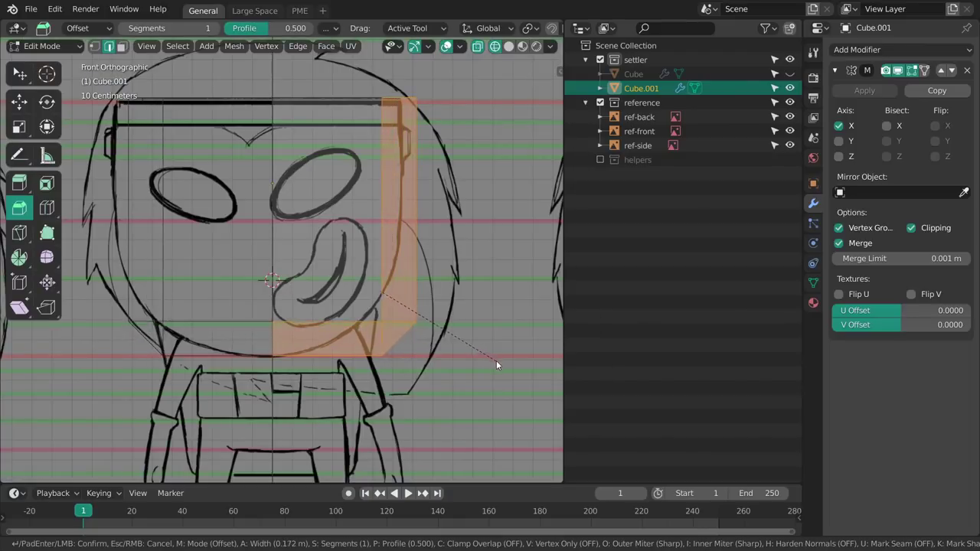
key("s")
scroll(524, 373, "up", 2)
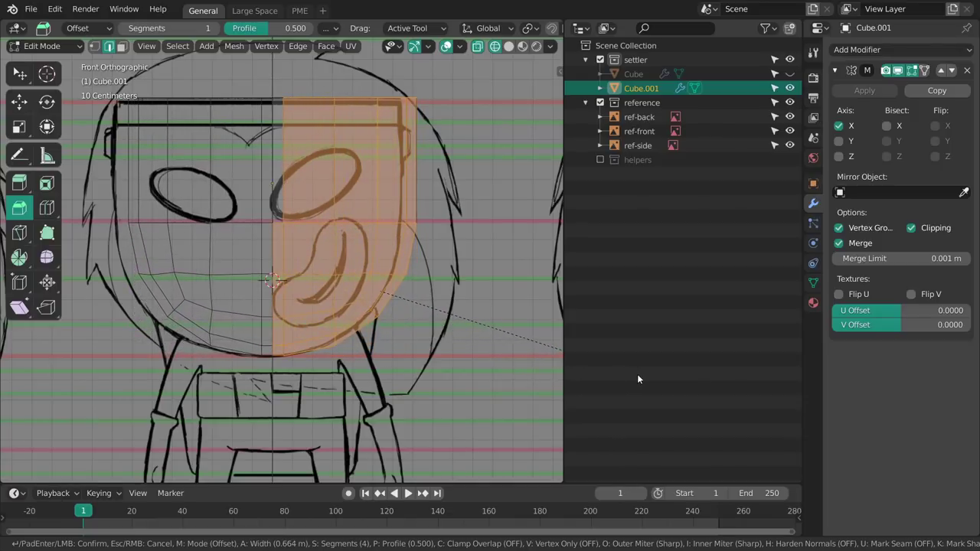
left_click(570, 366)
- Clear the selection and examine the beveled head against the side and front references
key("KP_3")
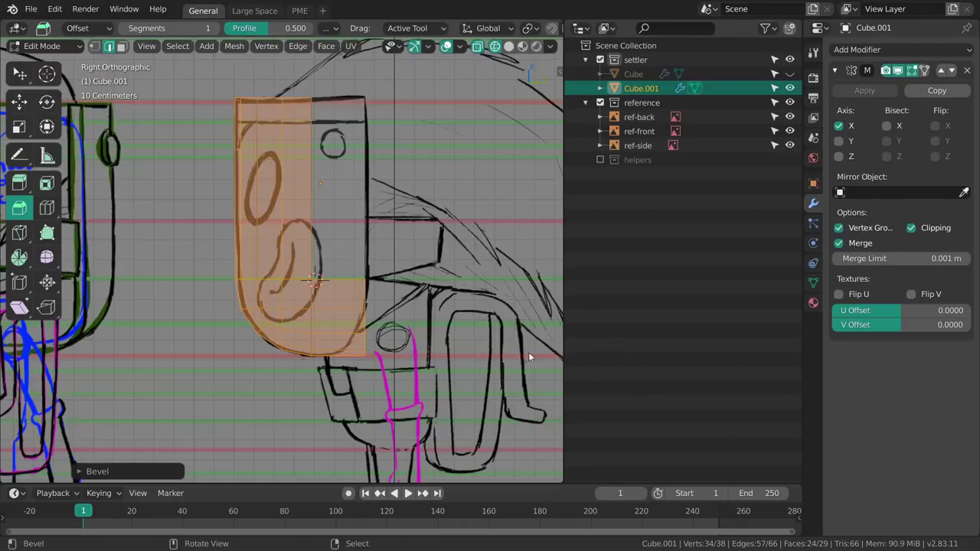
middle_click_drag(464, 328, 494, 322, "shift")
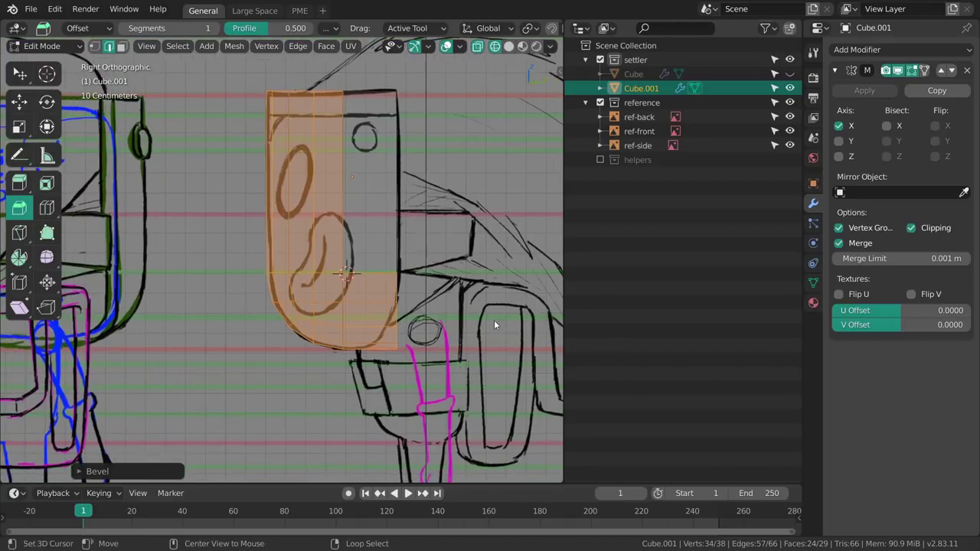
key("alt+a")
scroll(343, 302, "up", 2)
middle_click_drag(343, 301, 378, 276)
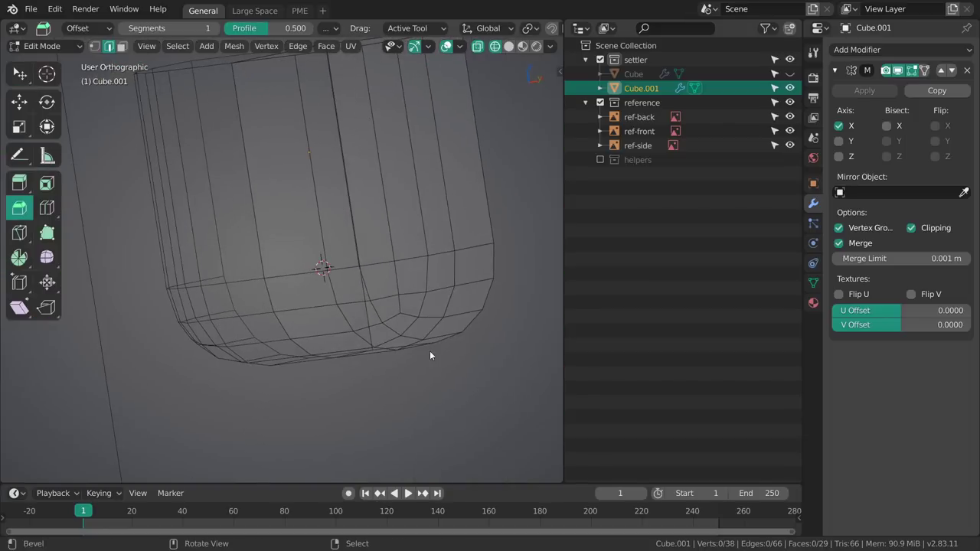
key("KP_1")
middle_click_drag(377, 314, 378, 318, "shift")
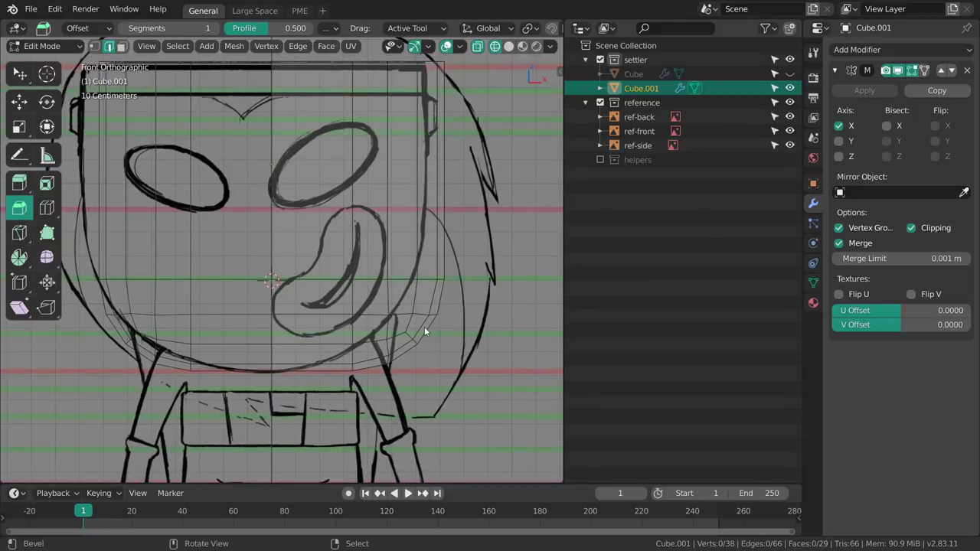
- In object mode, unhide the old head object and delete it
key("Tab")
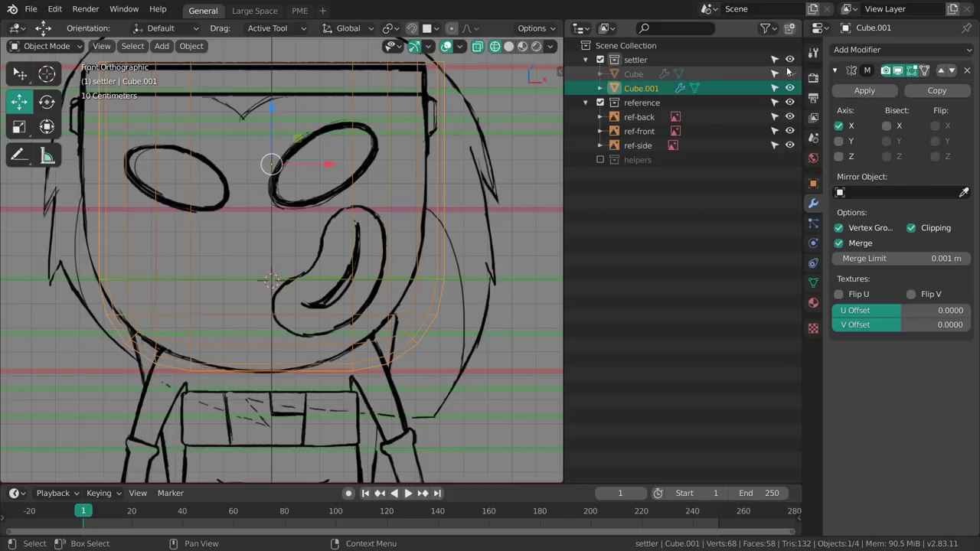
left_click(790, 74)
left_click(635, 74)
key("x")
left_click(402, 286)
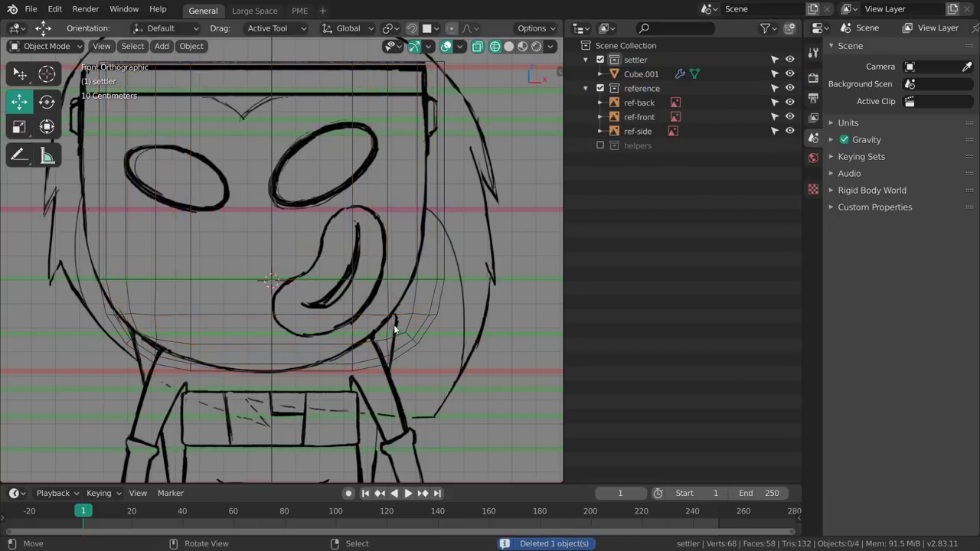
- Select the new head, make the reference collection unselectable and collapse it in the outliner
right_click(394, 329)
right_click(402, 316)
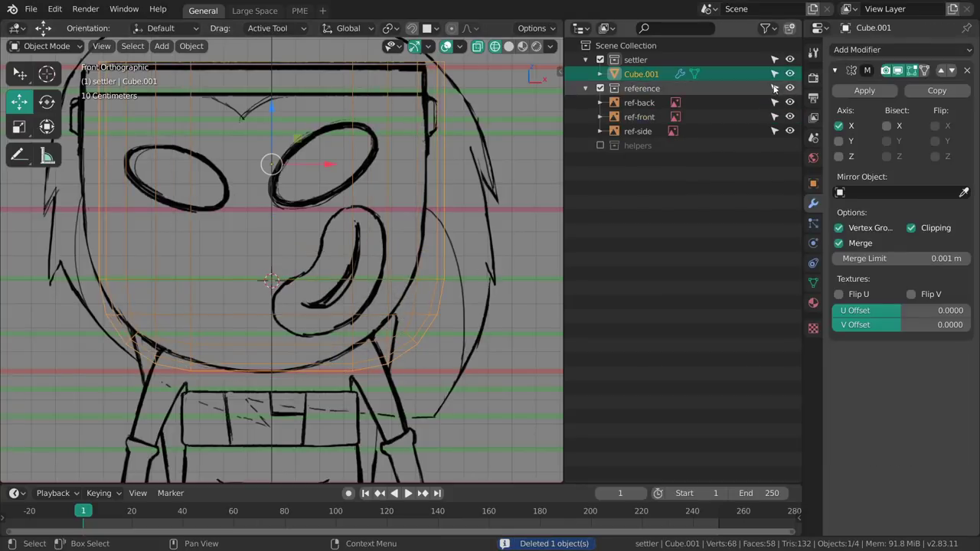
left_click(586, 88)
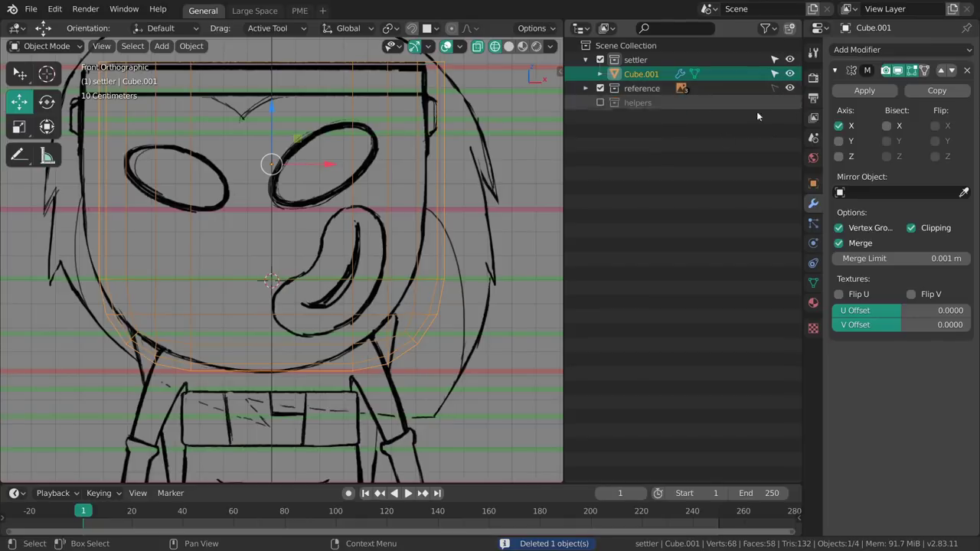
middle_click_drag(363, 282, 403, 289, "shift")
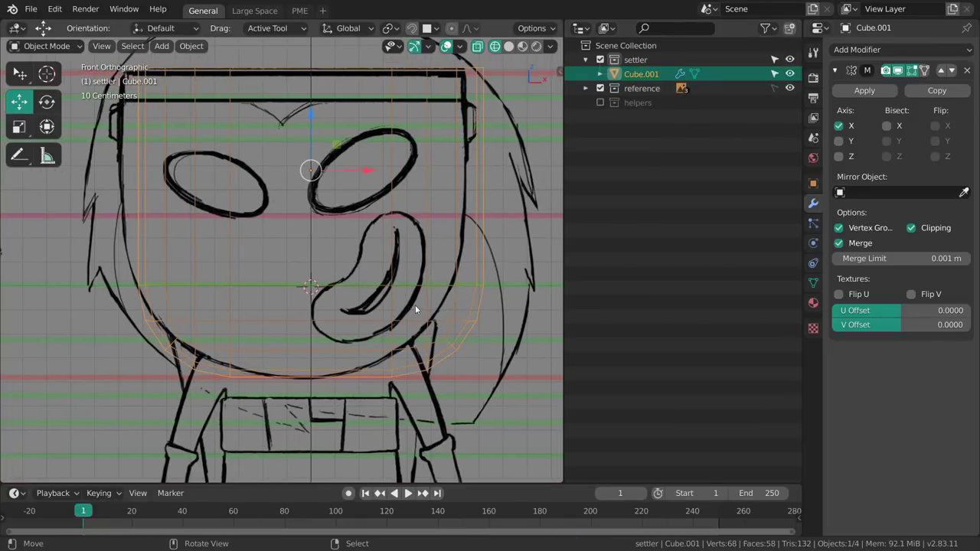
- Move the head along the X axis in object mode to align it with the face outline of the front reference
key("z")
key("Tab")
middle_click_drag(476, 314, 466, 316, "shift")
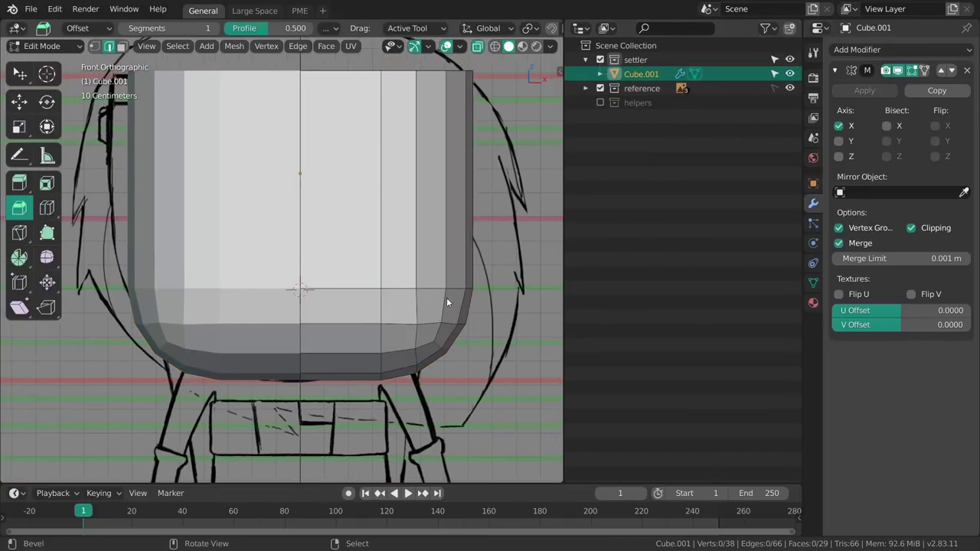
key("z")
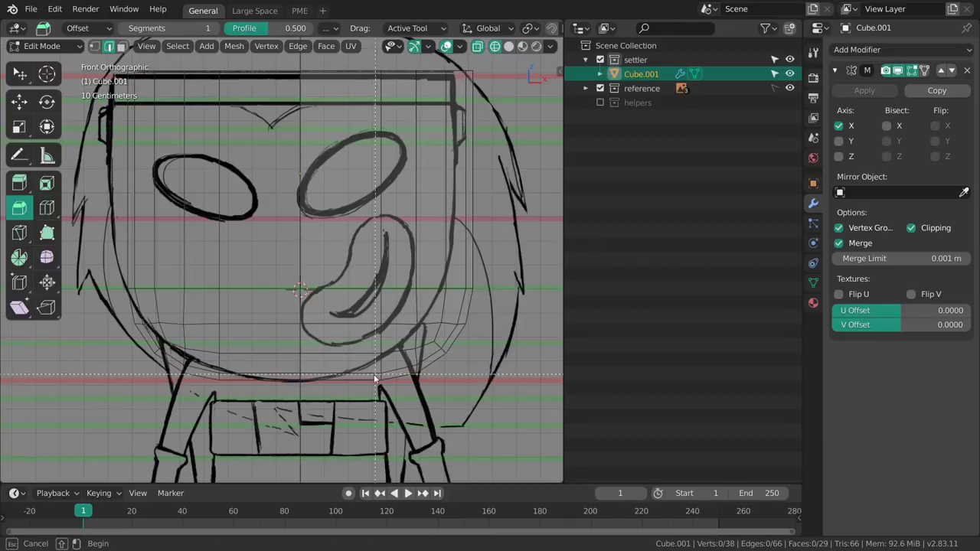
key("Escape")
middle_click_drag(442, 338, 467, 339, "shift")
key("Tab")
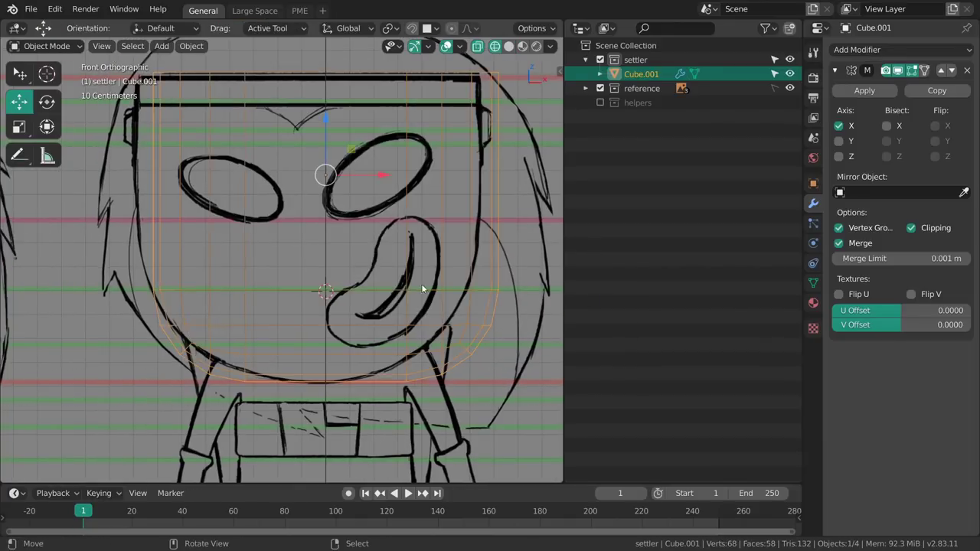
left_click_drag(382, 176, 363, 169)
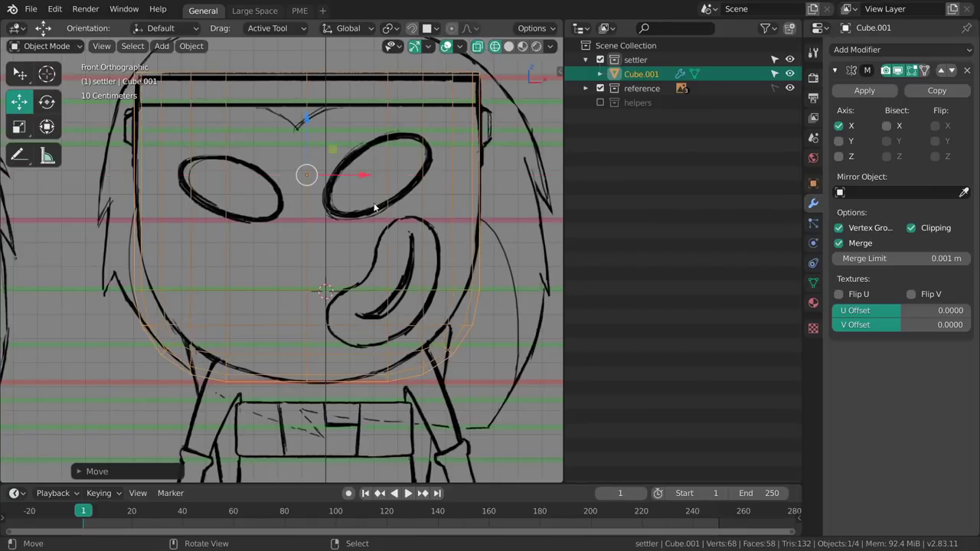
- Add a horizontal loop cut around the upper head and slide it to the pink guide line below the eyes
middle_click_drag(375, 206, 403, 200, "shift")
middle_click_drag(514, 129, 512, 183, "shift")
middle_click_drag(491, 268, 468, 178, "shift")
key("Tab")
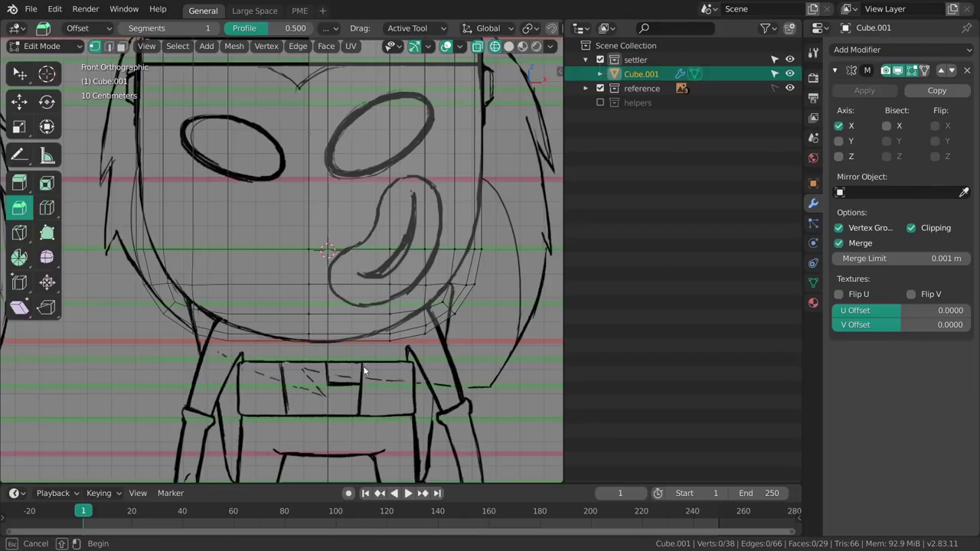
left_click_drag(502, 233, 502, 233)
key("g")
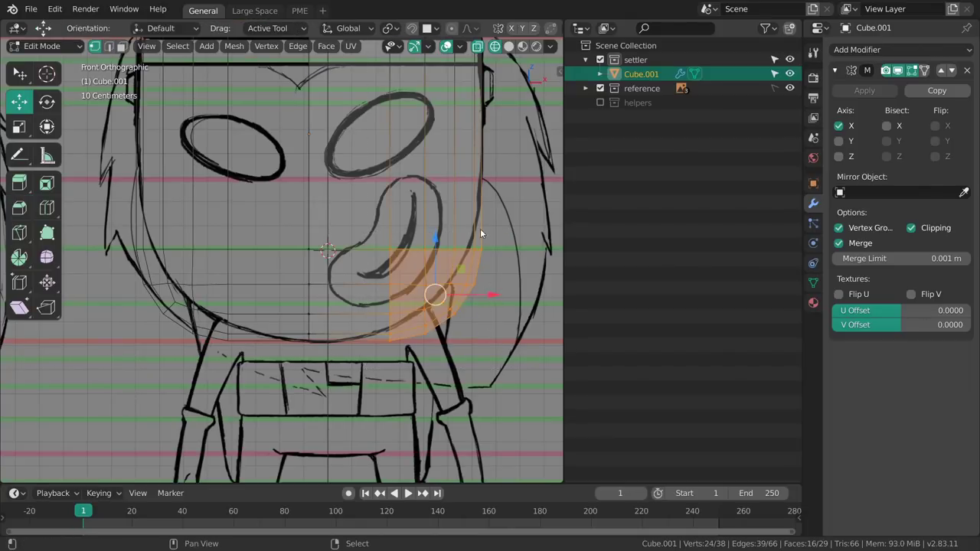
middle_click_drag(481, 230, 479, 244, "shift")
key("ctrl+r")
left_click_drag(486, 164, 486, 171)
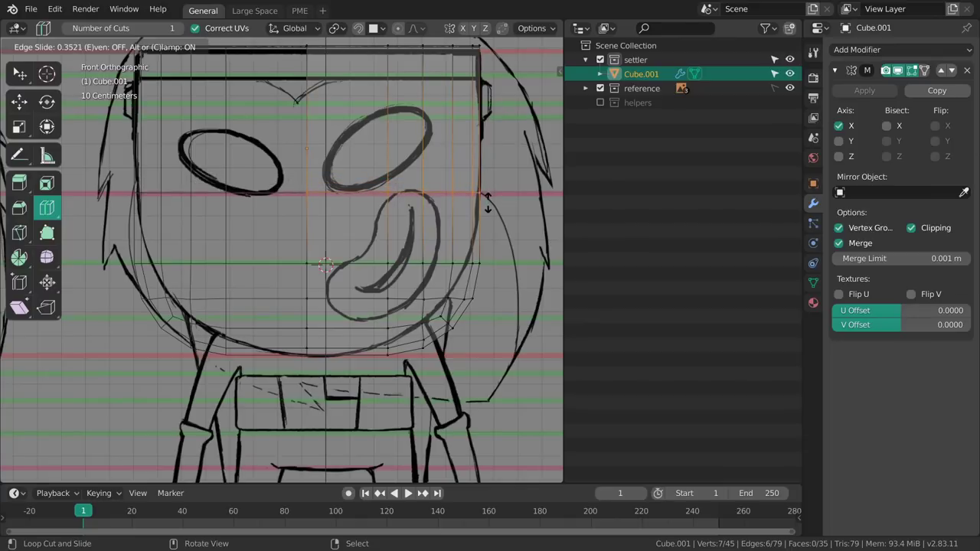
left_click_drag(489, 205, 489, 205)
middle_click_drag(480, 213, 467, 218, "shift")
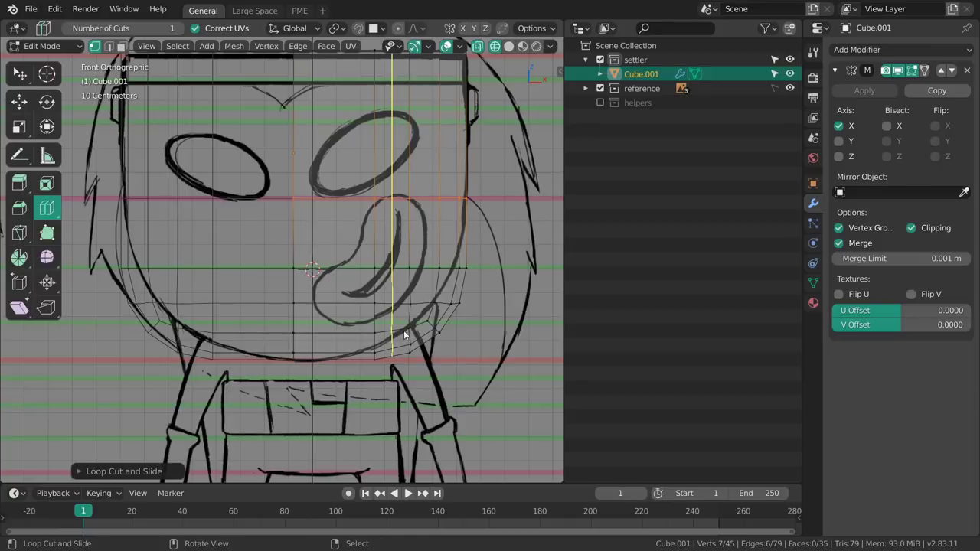
- Move and scale the head's lower side vertices to follow the jaw outline in the front reference
key("w")
key("alt+a")
mouse_move(414, 273)
left_mouse_down()
mouse_move(472, 261)
mouse_move(430, 276)
mouse_move(422, 270)
mouse_move(433, 265)
mouse_move(418, 266)
mouse_move(464, 263)
mouse_move(471, 275)
left_mouse_up()
key("g")
key("s")
key("g")
key("s")
key("g")
key("z")
key("z")
left_click(381, 273)
mouse_move(390, 257)
middle_mouse_down("shift")
mouse_move(405, 313)
mouse_move(447, 294)
mouse_move(420, 270)
mouse_move(519, 270)
middle_mouse_up("shift")
- In solid shading, slide the upper front vertical edge nearest the mirror line inward to line up with the column below
key("z")
left_click(440, 303)
key("grave")
left_click(485, 315)
key("alt+a")
middle_click_drag(400, 291, 408, 258)
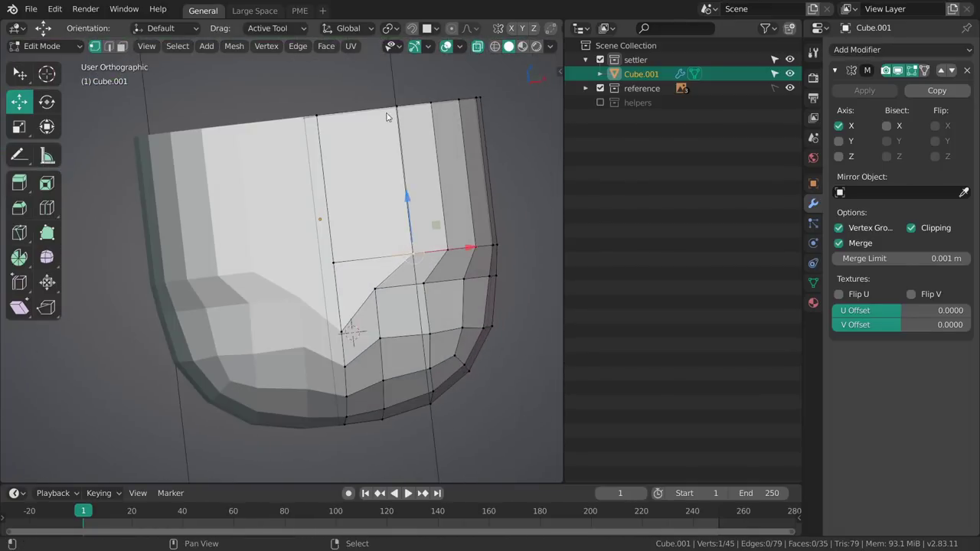
middle_click_drag(408, 215, 394, 230)
key("g")
key("g")
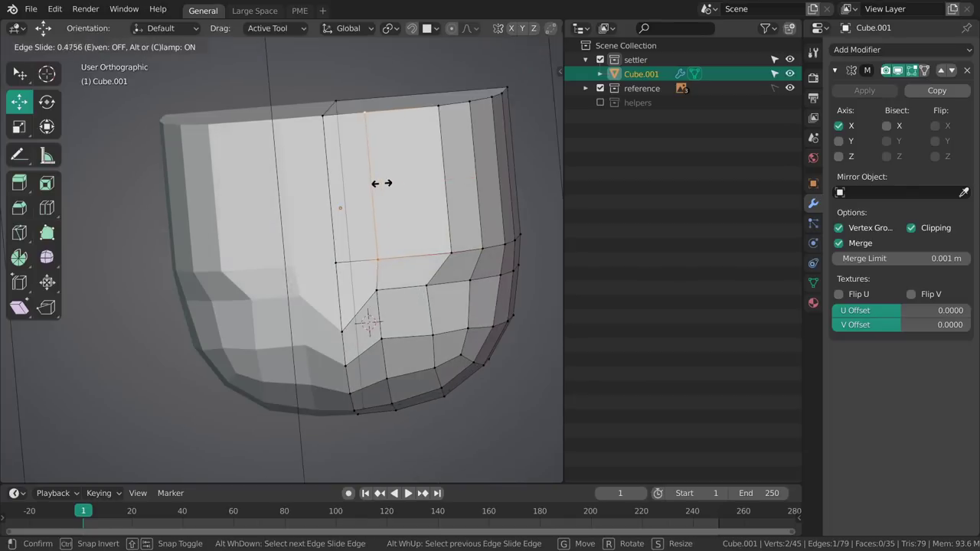
left_click(381, 187)
- Slide the next two upper vertical edges inward to line up with the edge columns of the lower face
right_click(446, 250)
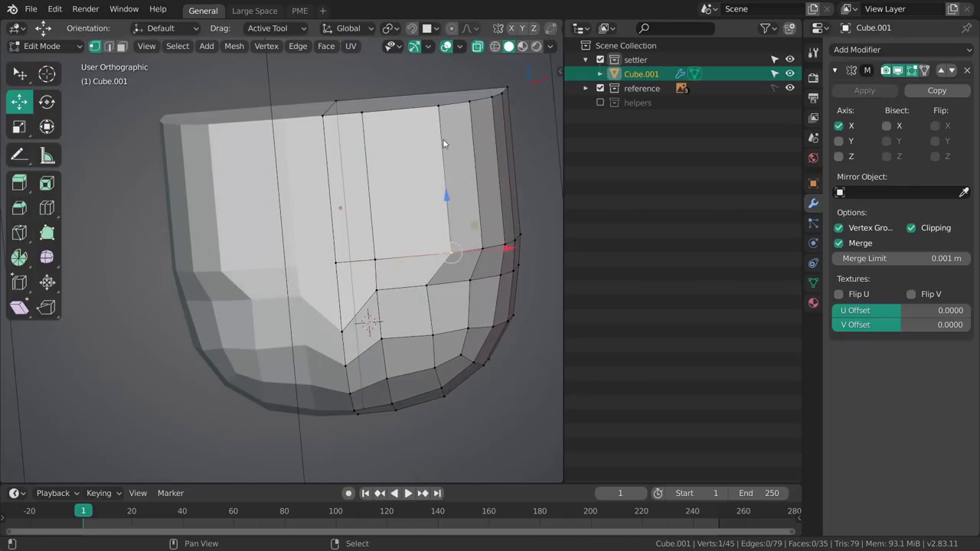
key("g")
key("g")
left_click(424, 175)
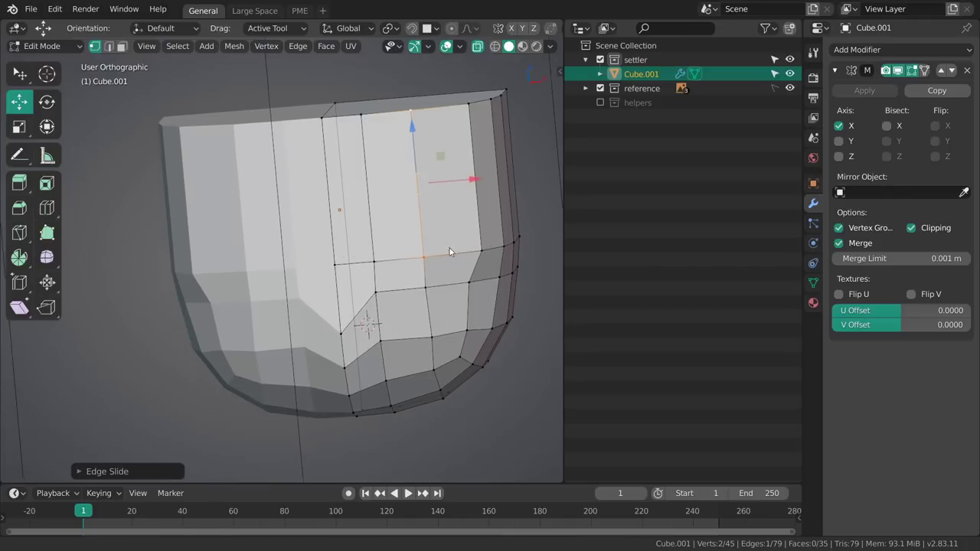
middle_click_drag(451, 251, 411, 287)
right_click(426, 285)
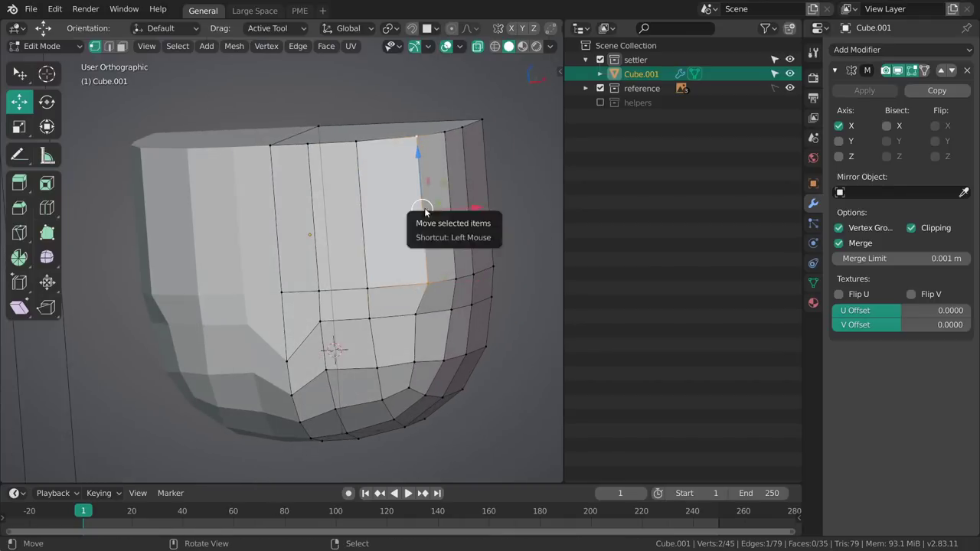
key("g")
key("g")
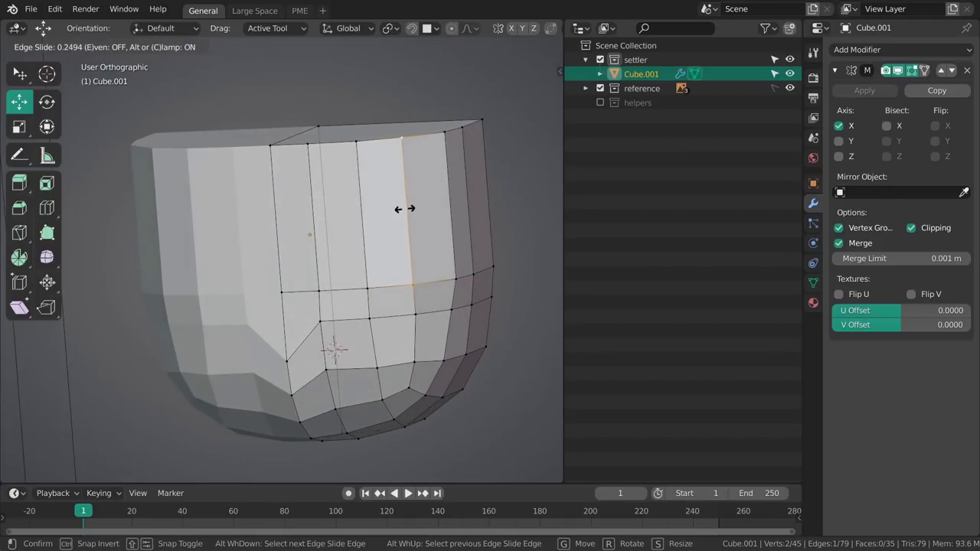
left_click(404, 208)
- Slide the upper vertical edge nearer the head's side into line with its lower column and fine-tune the neighbouring edge
middle_click_drag(405, 208, 379, 275)
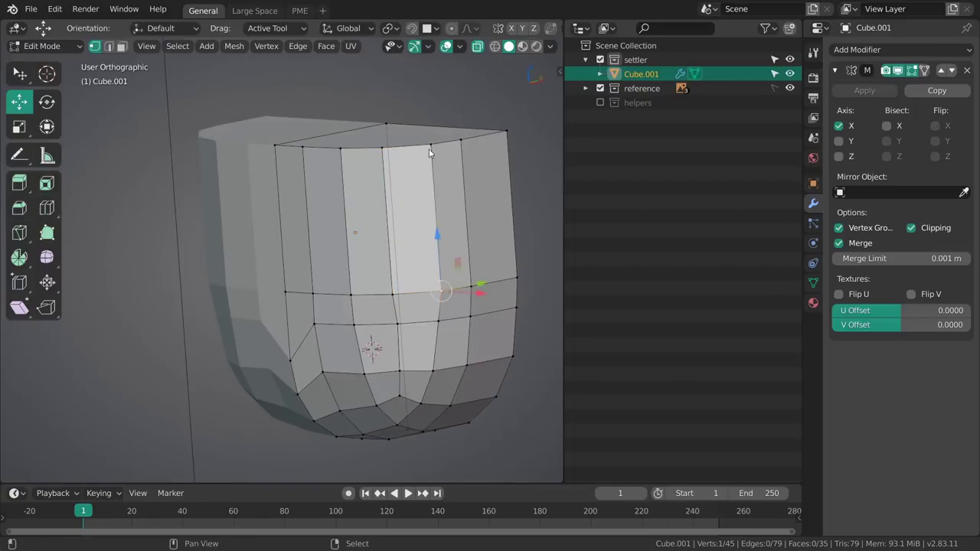
key("g")
key("g")
left_click(432, 219)
middle_click_drag(432, 218, 469, 208)
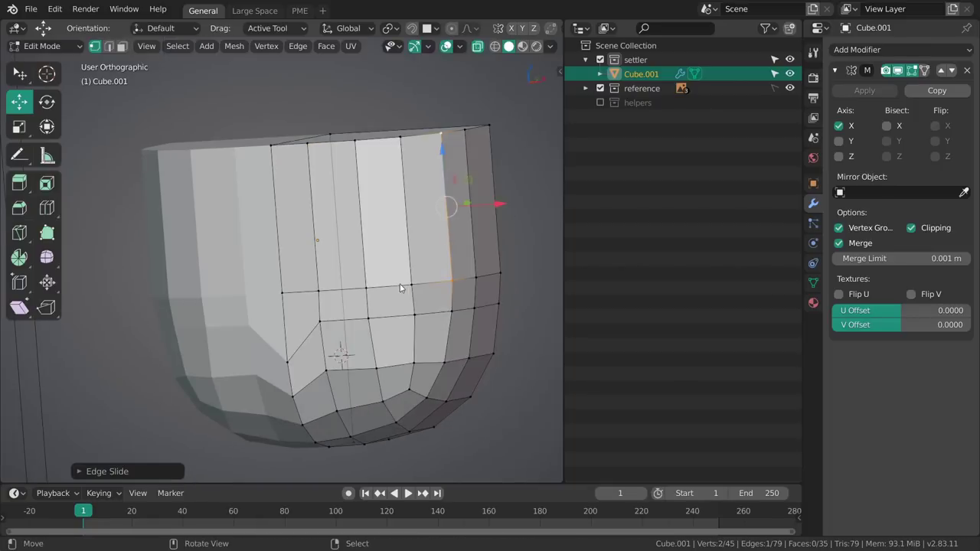
right_click(409, 286)
right_click(401, 152, "shift")
key("g")
key("g")
left_click(411, 211)
key("alt+a")
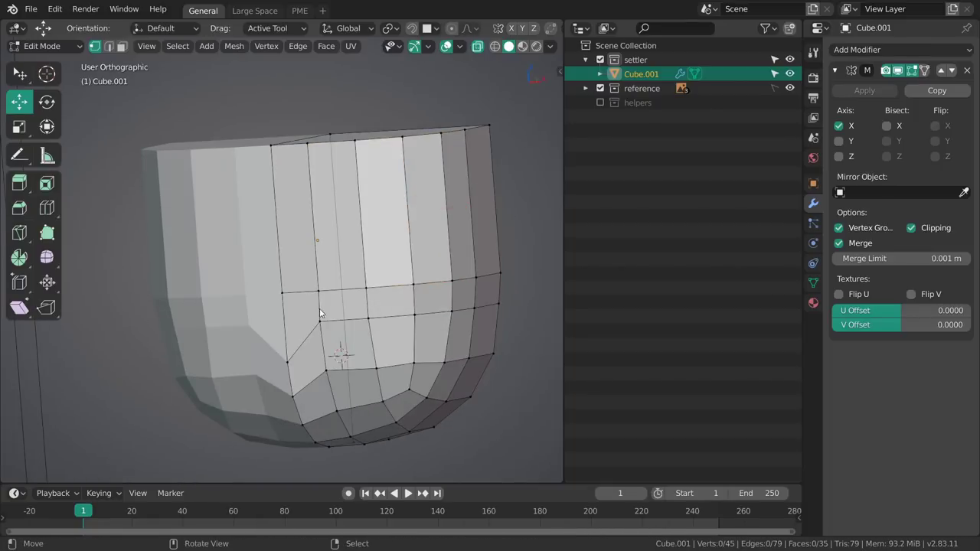
- Slide the two sagging vertices on the mirror line upward to flatten the horizontal rows of the lower face
middle_click_drag(298, 321, 411, 255, "shift")
key("g")
key("g")
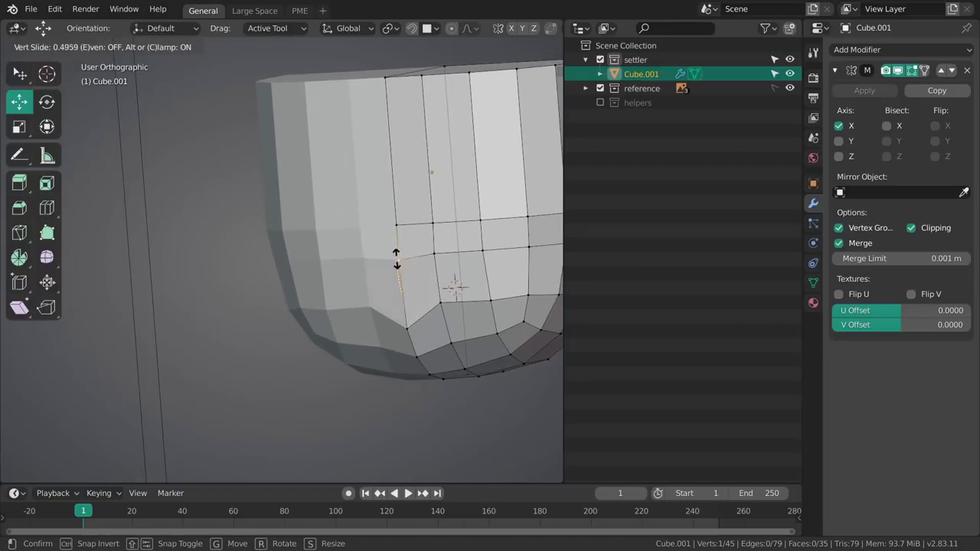
left_click(396, 259)
right_click(408, 329)
key("g")
key("g")
left_click(405, 308)
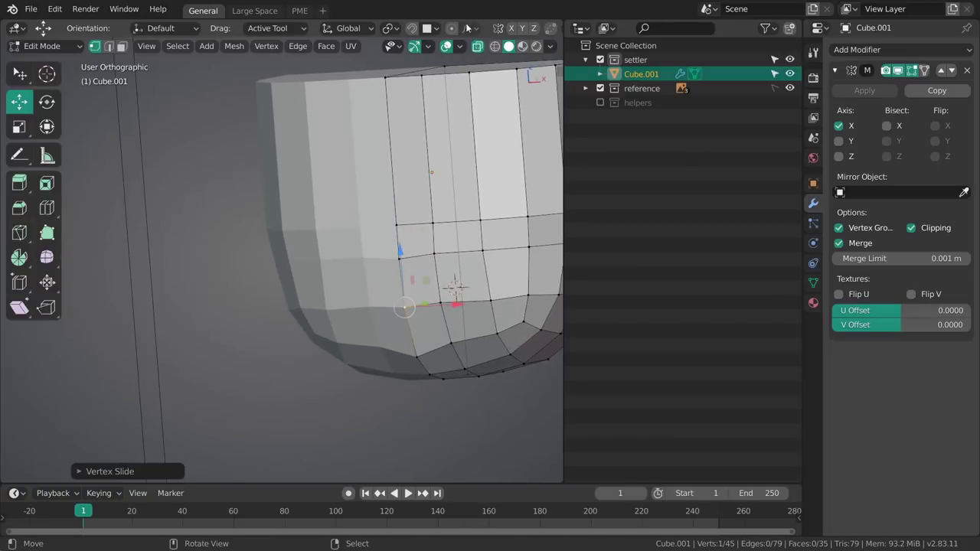
- Set snapping to Vertex and snap the two mirror-line vertices along Z to the height of their neighbouring vertices
left_click(430, 28)
left_click(425, 86)
middle_click_drag(419, 325, 353, 341, "shift")
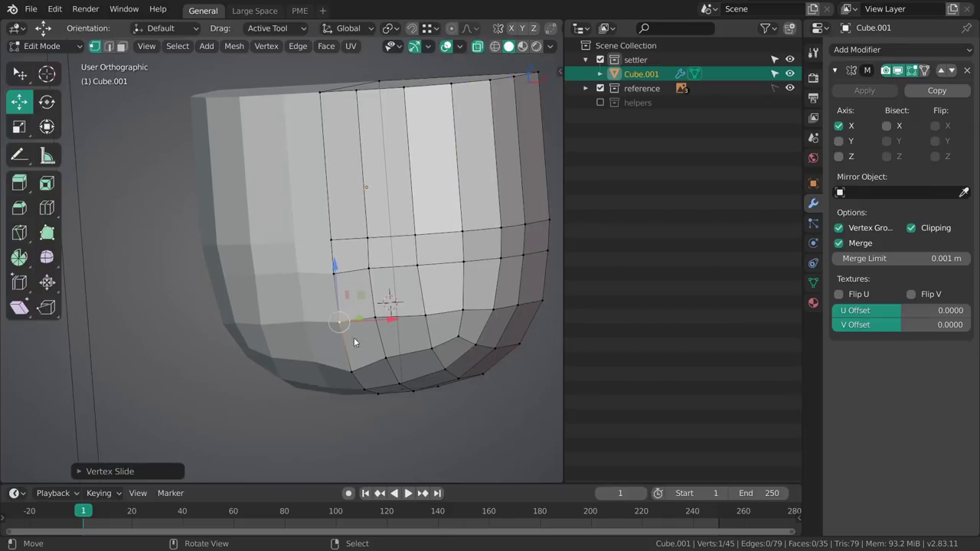
key("g")
key("z")
left_click(373, 318, "ctrl")
right_click(334, 272)
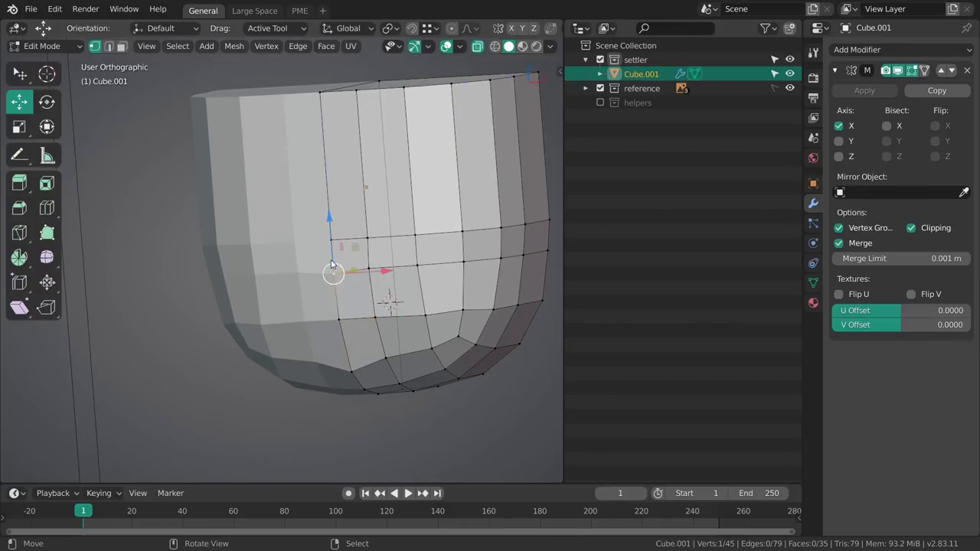
key("g")
left_click(333, 273)
key("g")
key("z")
left_click(369, 268, "ctrl")
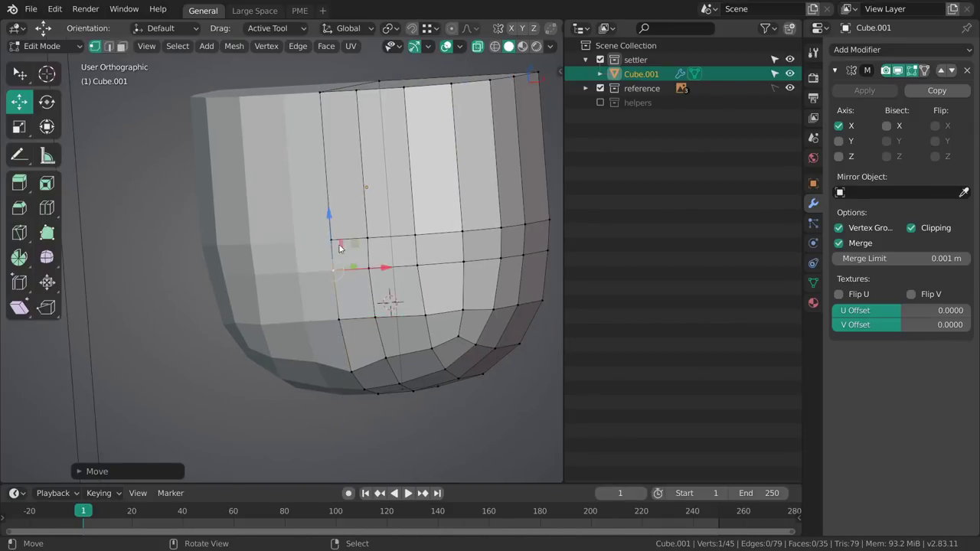
- Slide the chin vertex on the mirror line upward to even out the lowest front row, and return to front view
right_click(332, 241)
mouse_move(406, 268)
middle_mouse_down()
mouse_move(461, 271)
mouse_move(423, 274)
middle_mouse_up()
key("alt+a")
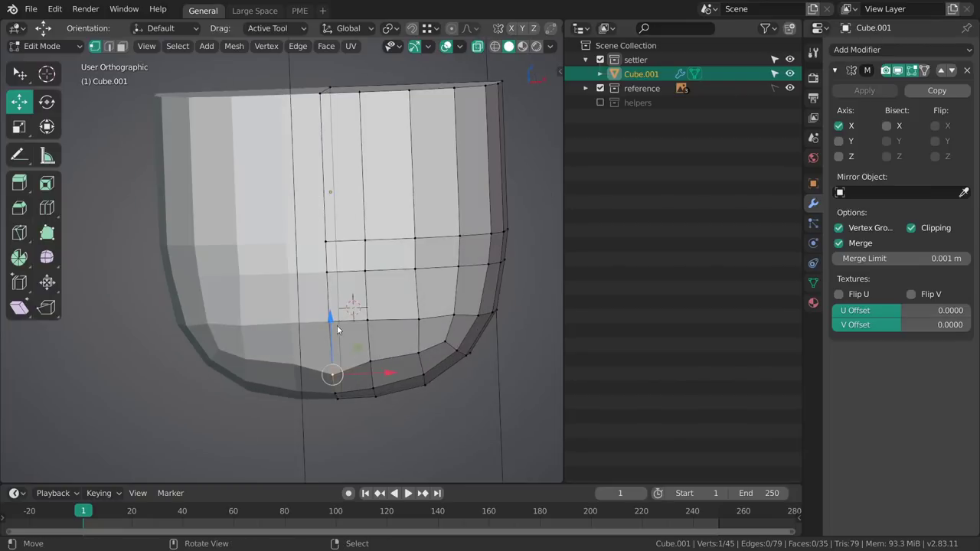
key("g")
key("g")
left_click(330, 364)
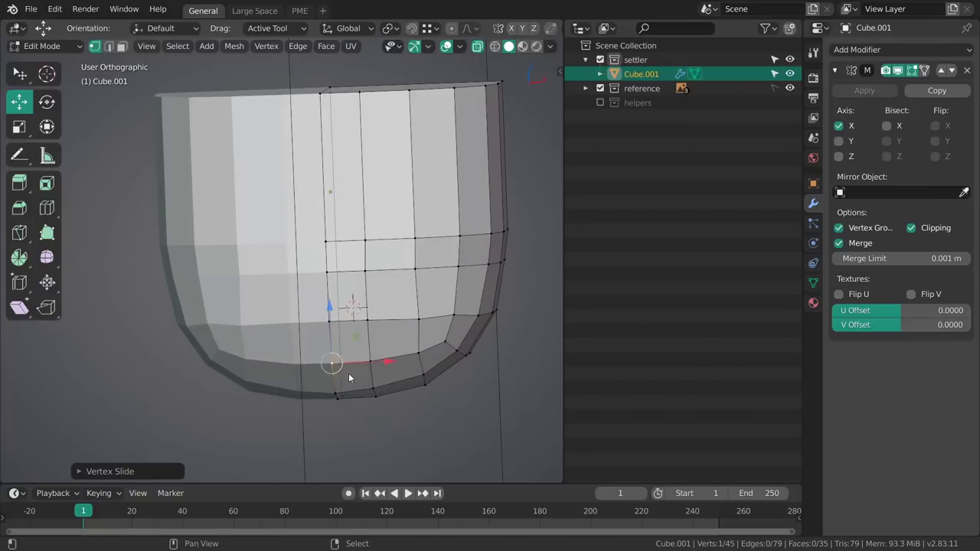
middle_click_drag(348, 373, 386, 322)
key("KP_1")
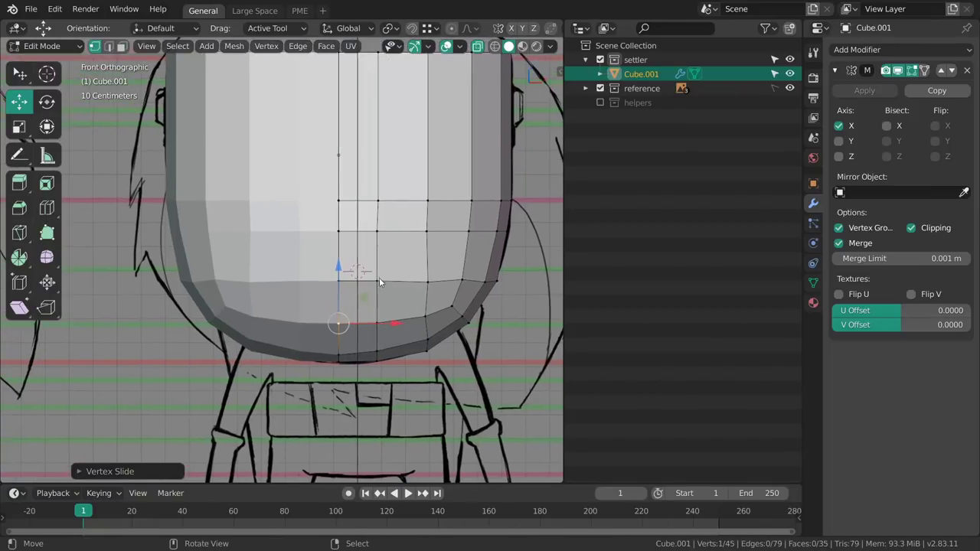
- Adjust the inner edge of the row above the chin and slide that whole horizontal edge loop slightly upward
right_click(378, 281)
key("g")
key("g")
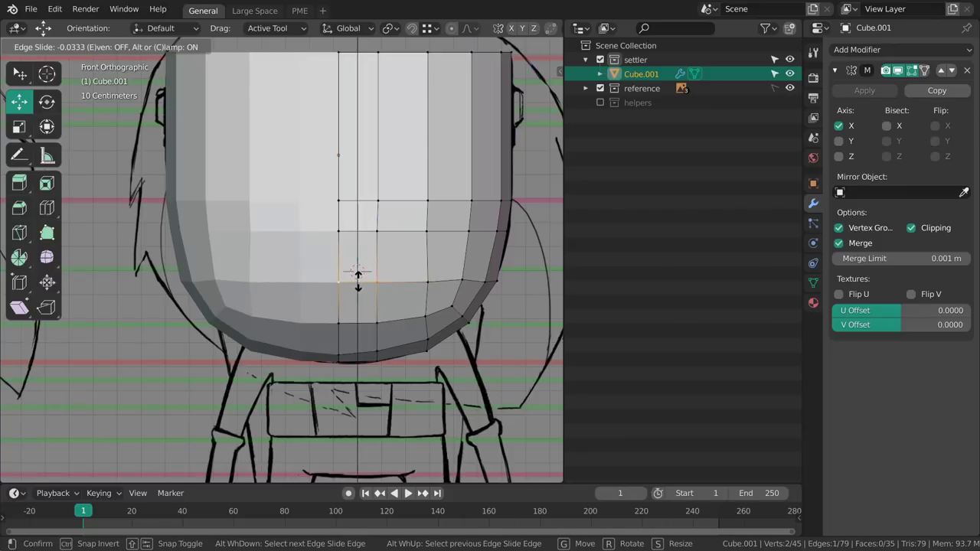
left_click(407, 291)
middle_click_drag(473, 281, 417, 305, "shift")
right_click(419, 306, "alt")
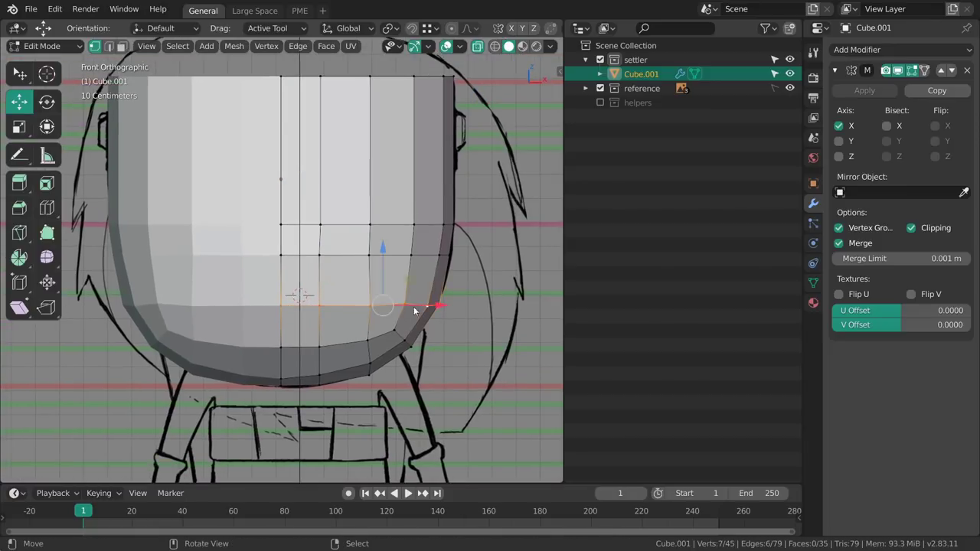
key("g")
key("g")
left_click(388, 300)
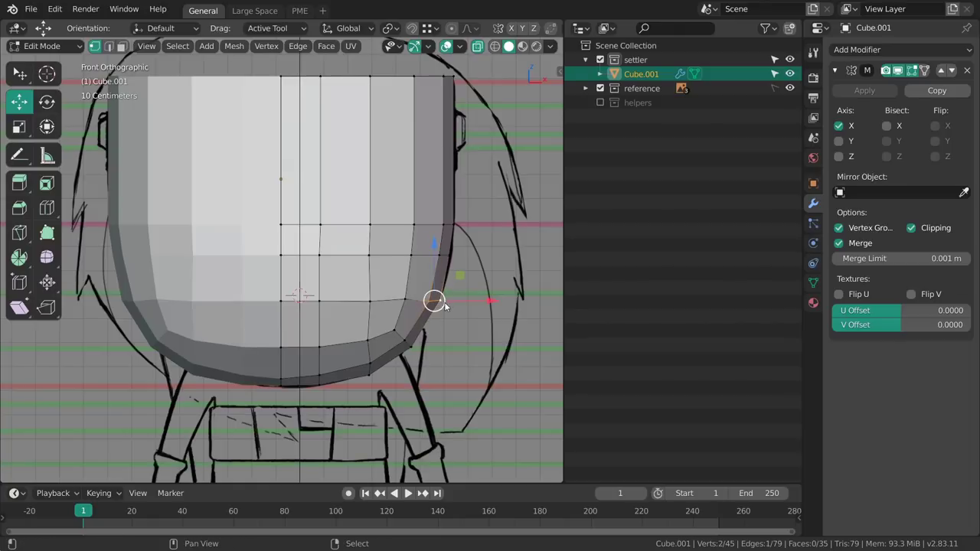
- Fine-tune the same row by sliding its outer jaw edge and vertex, and the middle front vertex, into an even curve
key("g")
key("g")
left_click(433, 303)
right_click(429, 304)
key("g")
key("g")
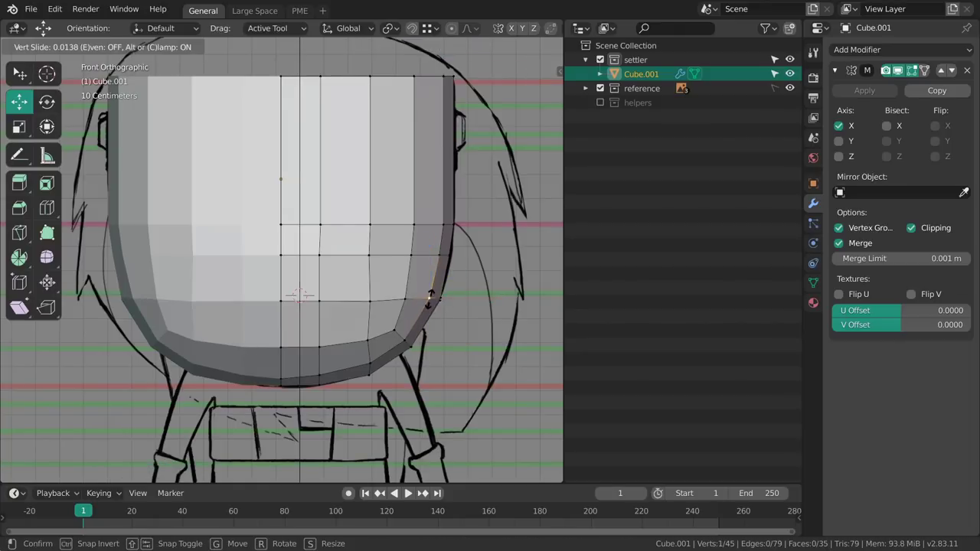
left_click(430, 299)
right_click(372, 306)
key("g")
key("g")
left_click(354, 306)
- Try to slide the inner vertical edge loop outward from the mirror line and undo it
right_click(319, 284, "alt")
key("g")
key("g")
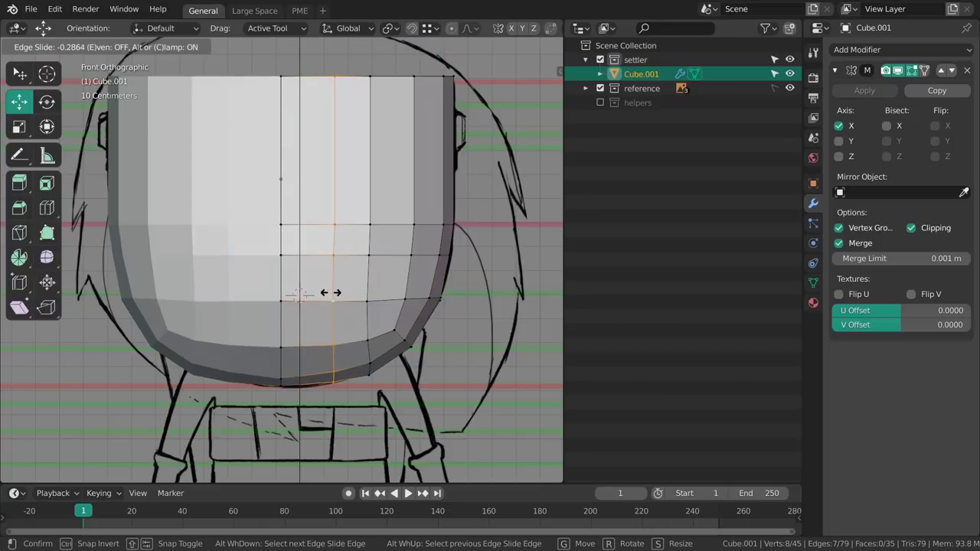
left_click(325, 293)
key("ctrl+z")
- Examine the head with the Extras overlay turned off to hide the references, and turn the overlay back on
middle_click_drag(308, 318, 394, 285, "shift")
right_click(388, 237, "alt")
middle_click_drag(391, 243, 384, 330)
middle_click_drag(402, 262, 342, 277, "shift")
key("KP_1")
mouse_move(372, 230)
middle_mouse_down("ctrl")
mouse_move(375, 273)
mouse_move(364, 238)
mouse_move(381, 271)
mouse_move(403, 248)
mouse_move(376, 265)
mouse_move(289, 157)
middle_mouse_up("ctrl")
left_click(460, 46)
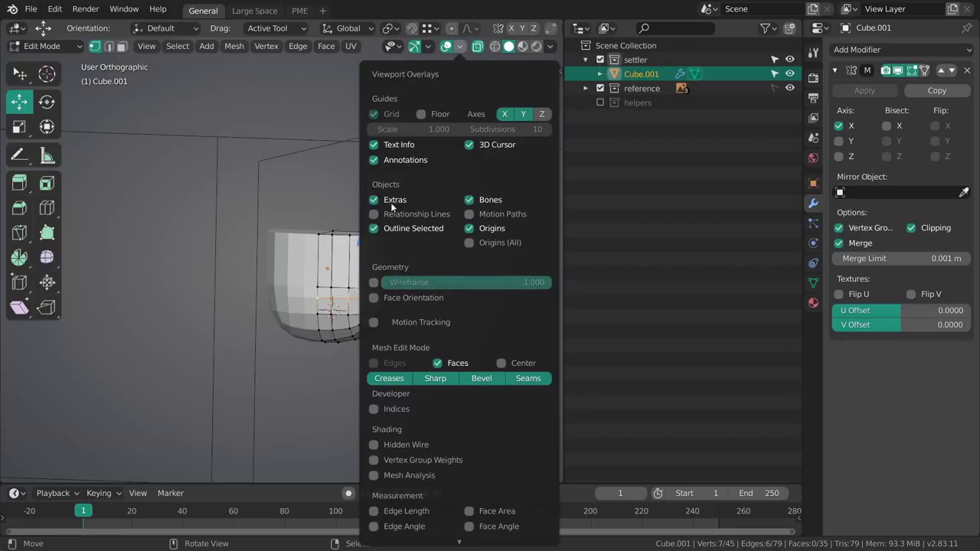
left_click(373, 200)
middle_click_drag(336, 306, 360, 349)
key("KP_1")
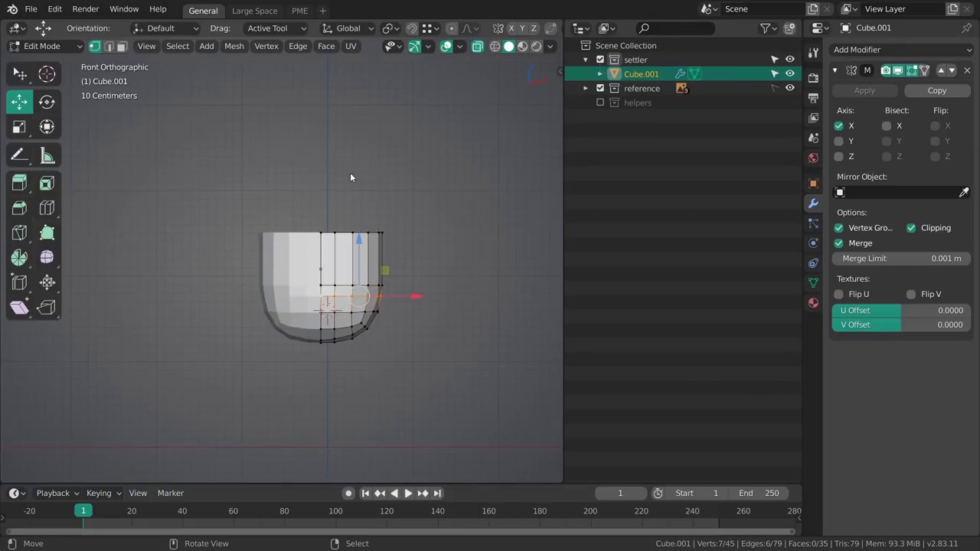
left_click(460, 47)
left_click(397, 200)
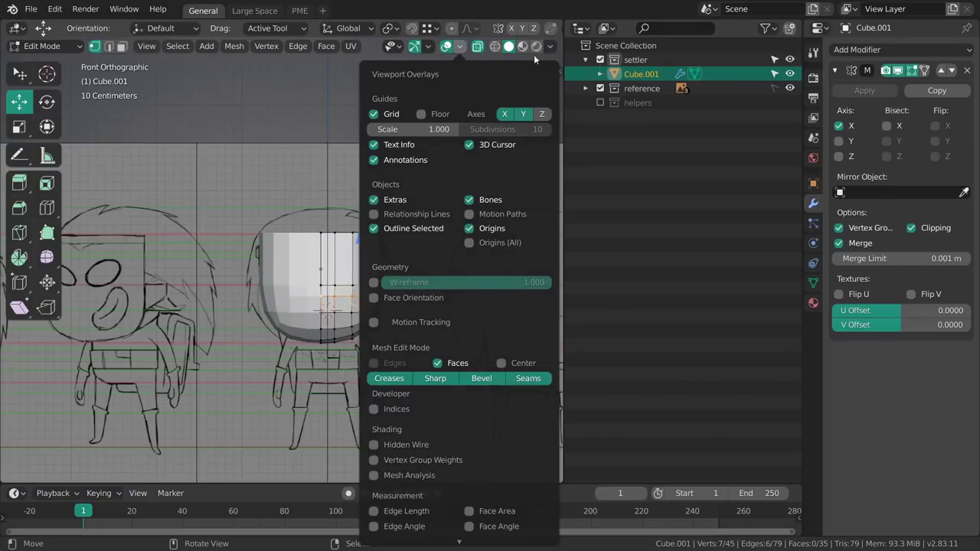
- Look over the viewport shading's Outline option and colour, and switch the Indices overlay on and off
left_click(550, 47)
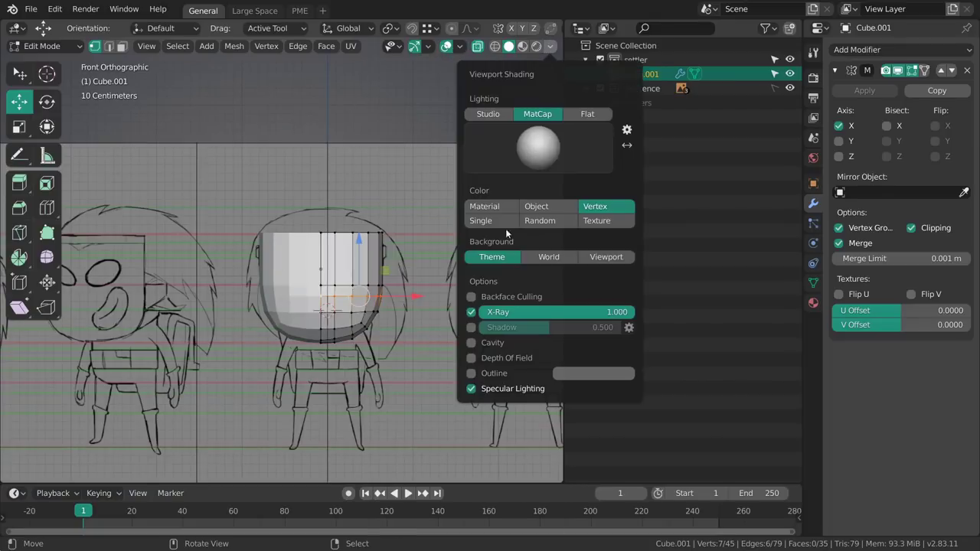
left_click(484, 376)
left_click(558, 377)
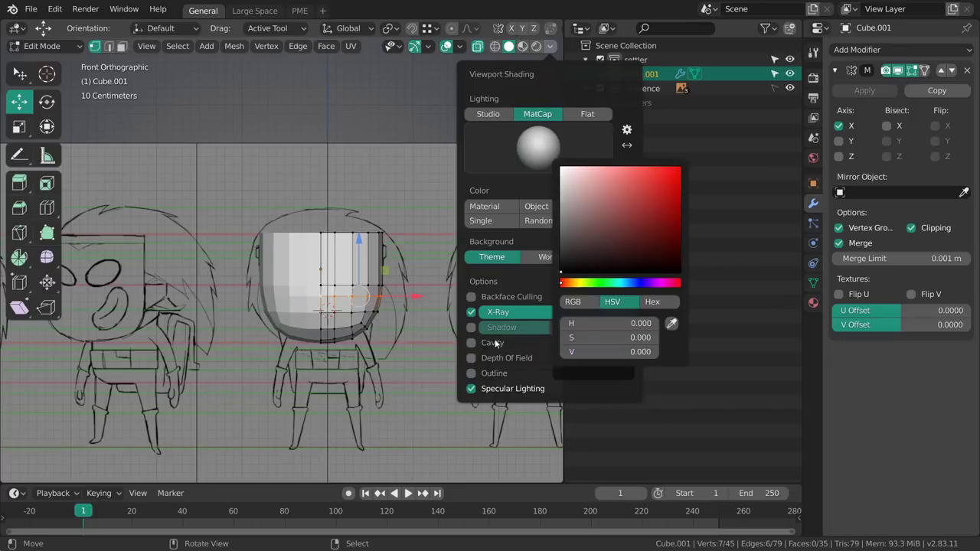
left_click(461, 48)
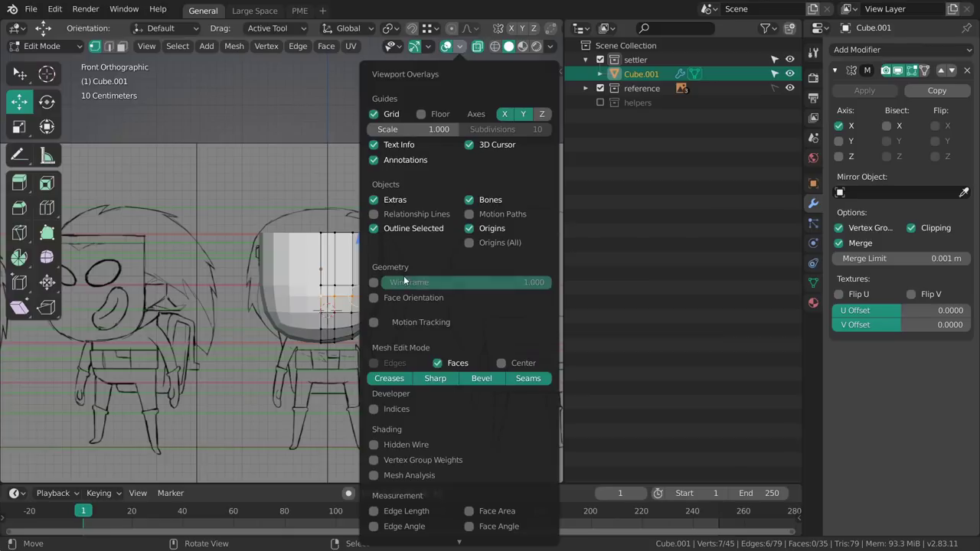
left_click(409, 409)
left_click(409, 410)
- Slide the lower chin vertex on the mirror line slightly downward
scroll(397, 369, "up", 6)
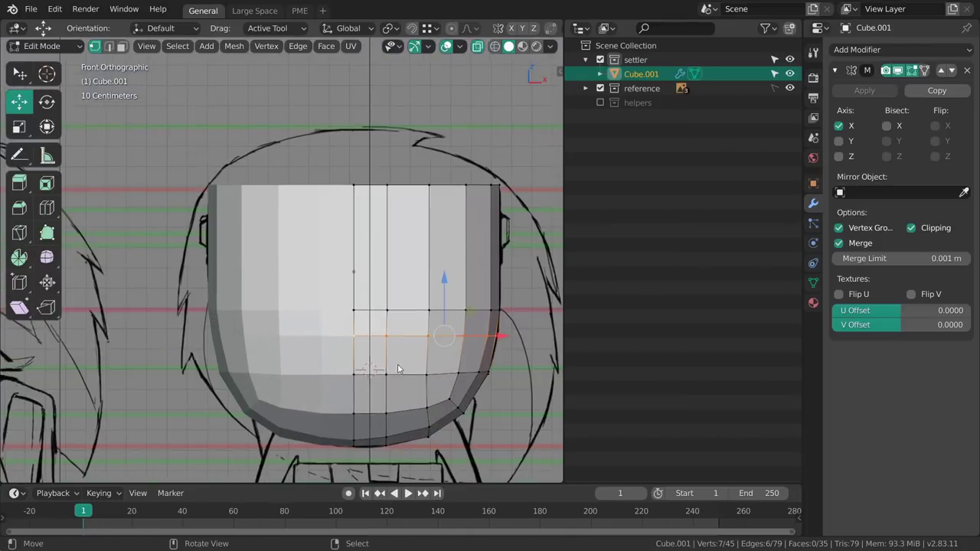
scroll(398, 369, "up", 3)
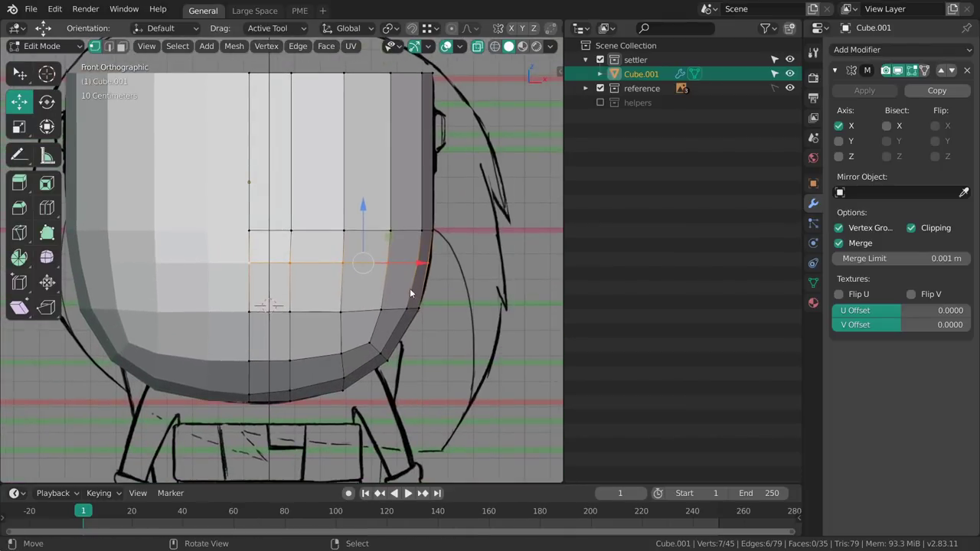
mouse_move(440, 260)
middle_mouse_down("shift")
mouse_move(431, 280)
mouse_move(418, 243)
mouse_move(453, 249)
middle_mouse_up("shift")
key("alt+a")
right_click(405, 246, "alt")
key("alt+a")
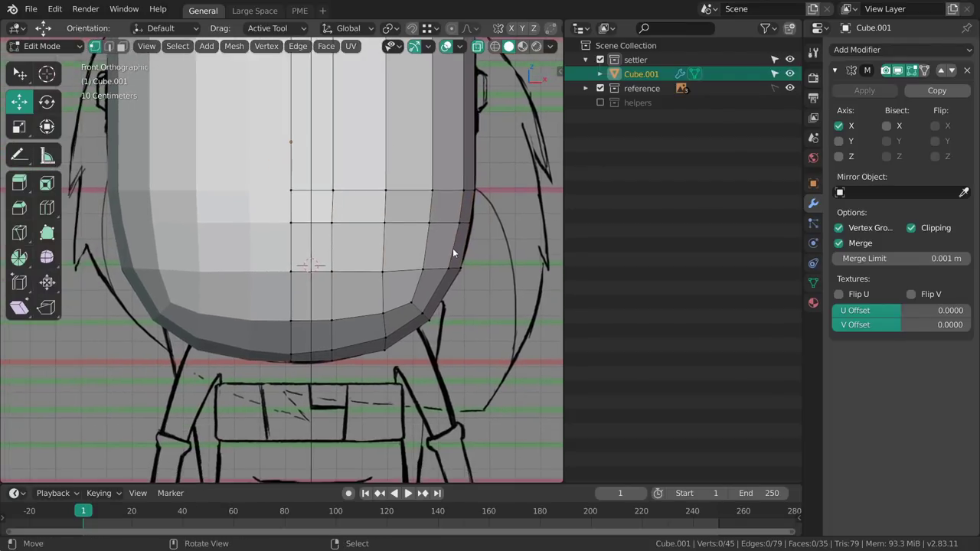
key("shift+v")
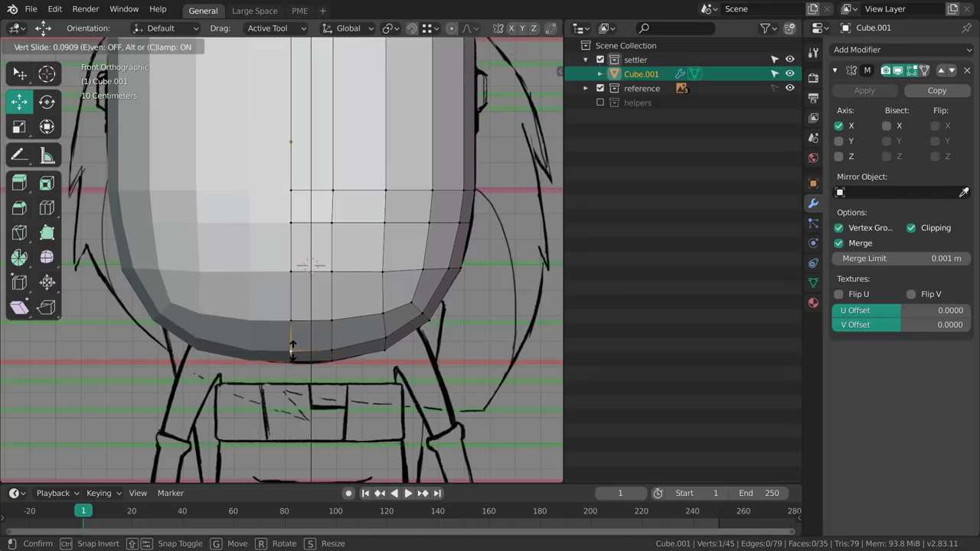
left_click(294, 356)
key("alt+a")
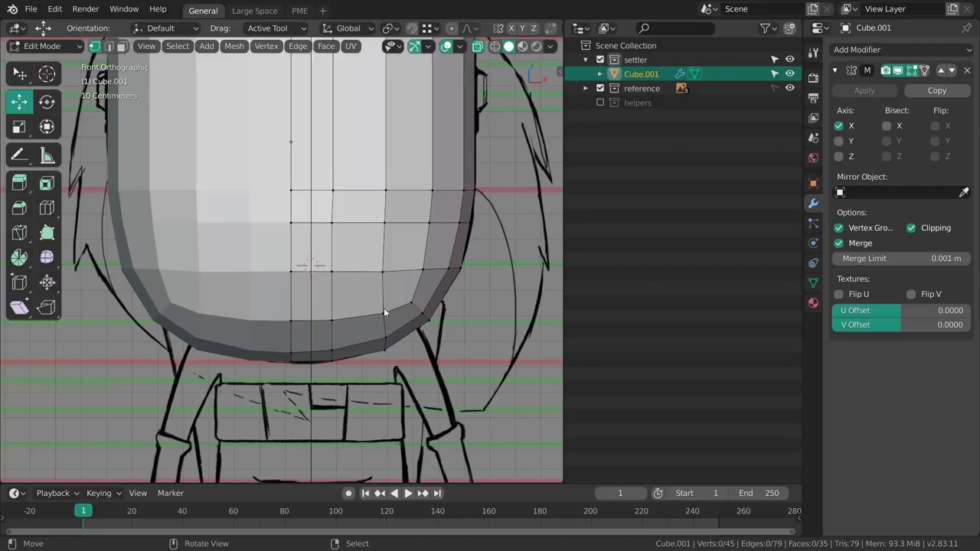
- Slide the vertical edge between the two lower front jaw rows slightly outward
middle_click_drag(391, 267, 382, 286, "shift")
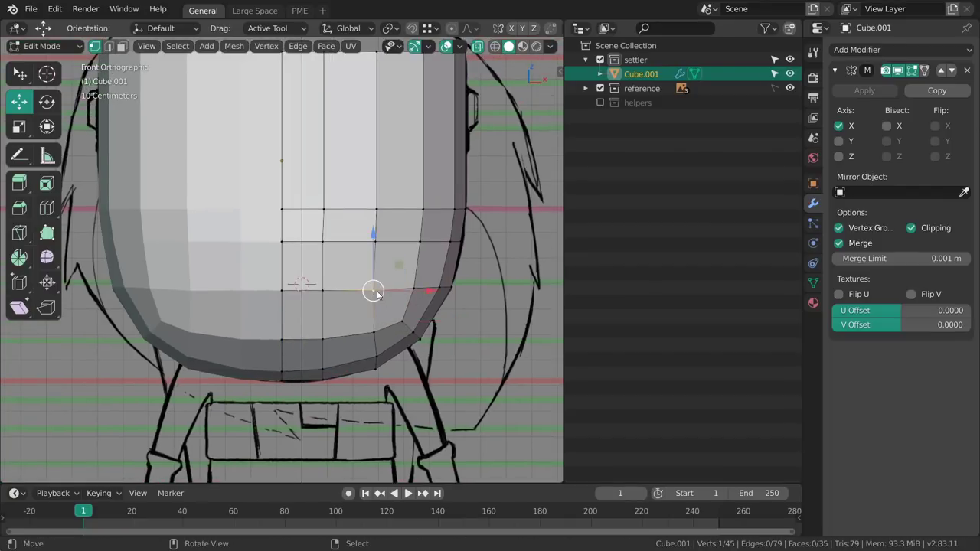
right_click(375, 332, "shift")
key("g")
key("g")
left_click(378, 312)
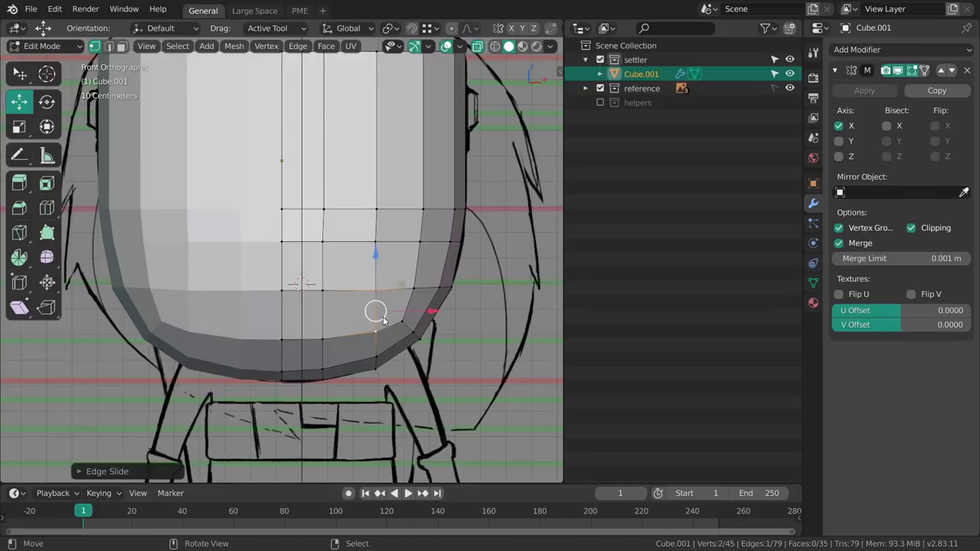
key("alt+a")
- Return to Object Mode and add a level 2 Subdivision Surface modifier to the head
middle_click_drag(448, 304, 329, 265, "shift")
key("Tab")
key("alt+a")
right_click(381, 323)
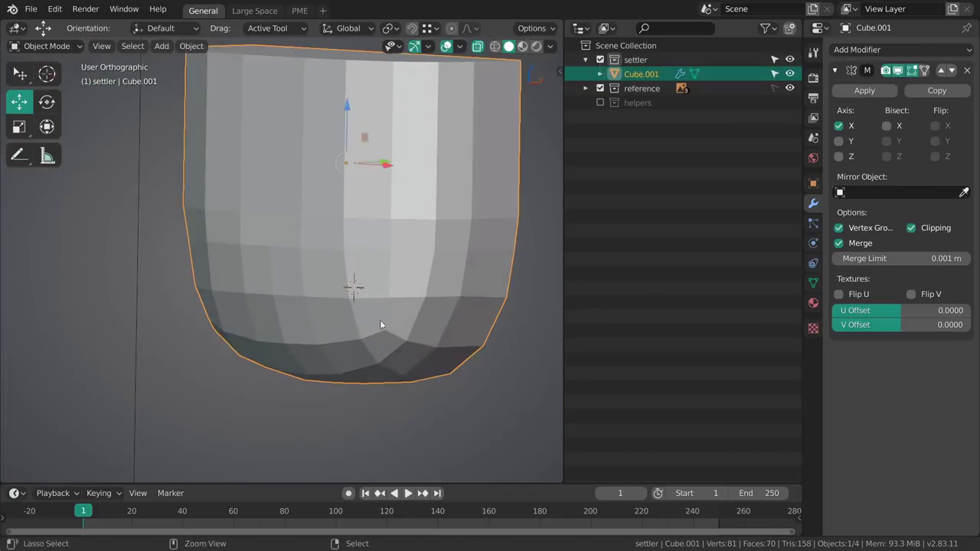
middle_click_drag(381, 323, 315, 320, "ctrl")
key("ctrl+2")
- Turn off X-Ray and delete the flat top and back cap faces of the head mesh
key("Tab")
key("3")
right_click(341, 223)
mouse_move(345, 233)
middle_mouse_down()
mouse_move(320, 279)
mouse_move(333, 273)
middle_mouse_up()
right_click(320, 300, "shift")
key("z")
left_click(335, 337)
mouse_move(334, 337)
middle_mouse_down()
mouse_move(302, 363)
mouse_move(333, 337)
mouse_move(444, 379)
mouse_move(455, 330)
mouse_move(382, 268)
middle_mouse_up()
key("x")
left_click(332, 330)
- Select the open border loops along the head's top and back and give them a full Edge Crease
key("2")
right_click(393, 236, "alt")
right_click(361, 211, "alt+shift")
middle_click_drag(360, 215, 344, 258)
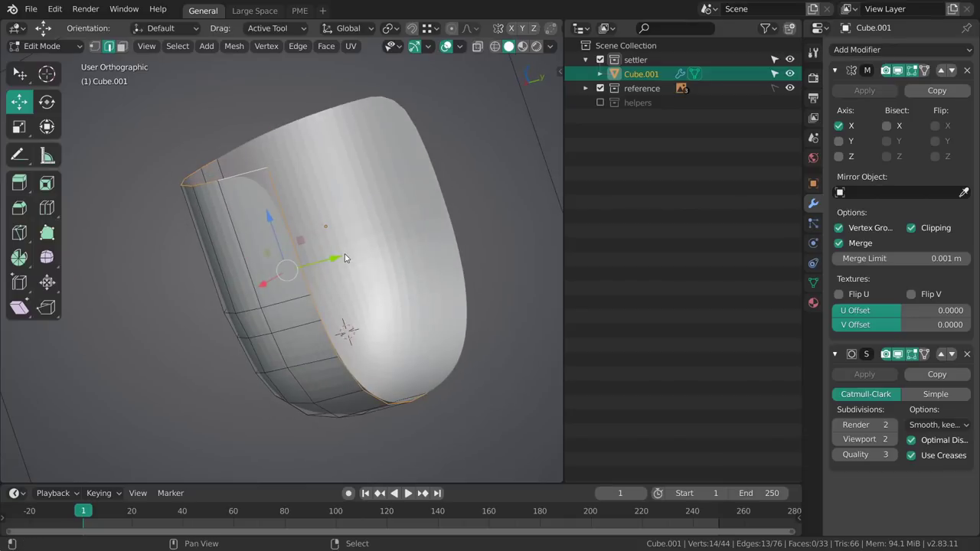
key("shift+e")
left_click(481, 245)
middle_click_drag(480, 246, 426, 242)
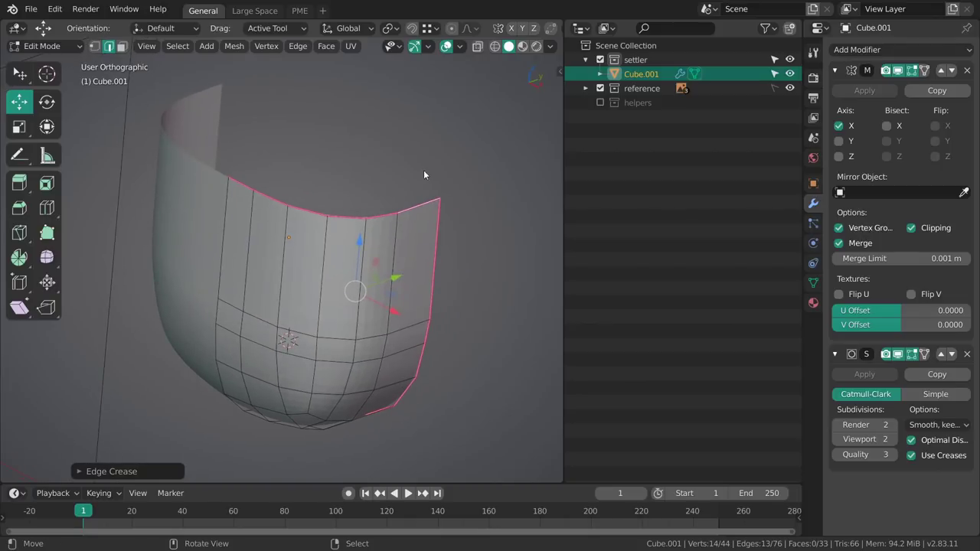
- Try different Edge Crease strengths on the selected border loops and bring them back to a full crease
key("ctrl+e")
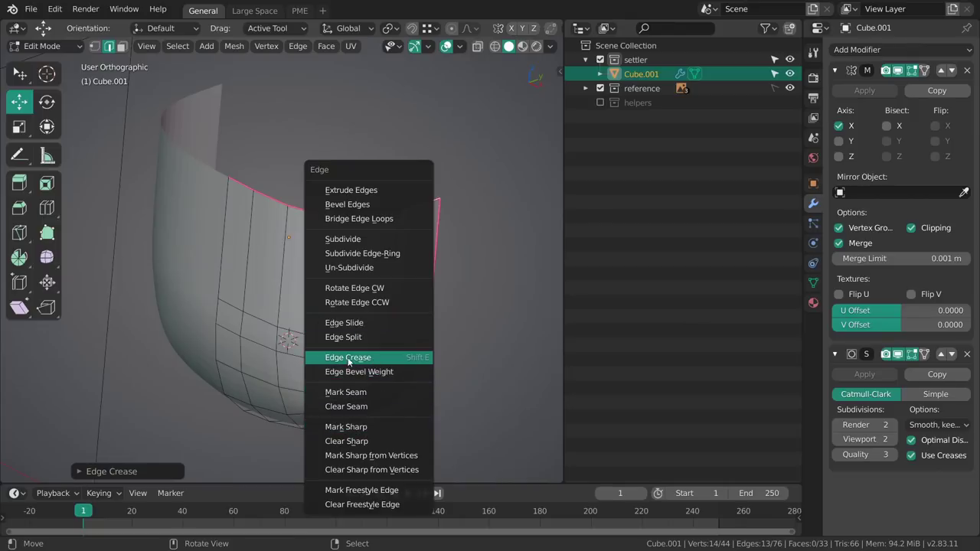
left_click(377, 362)
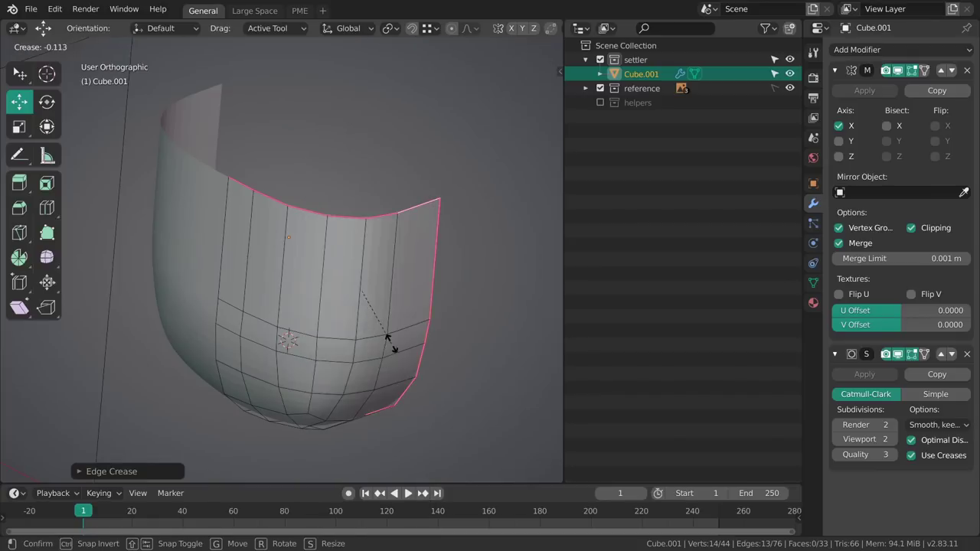
left_click(374, 267)
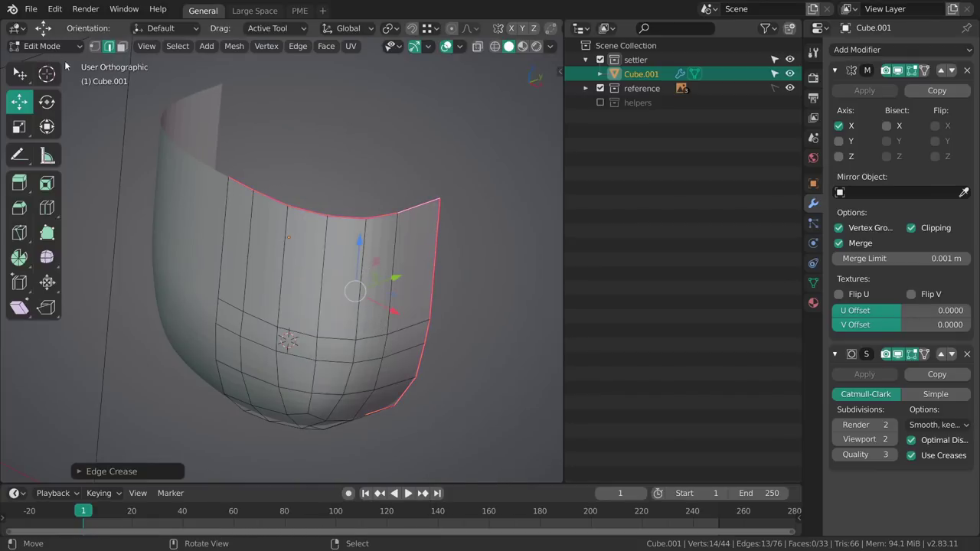
key("shift+e")
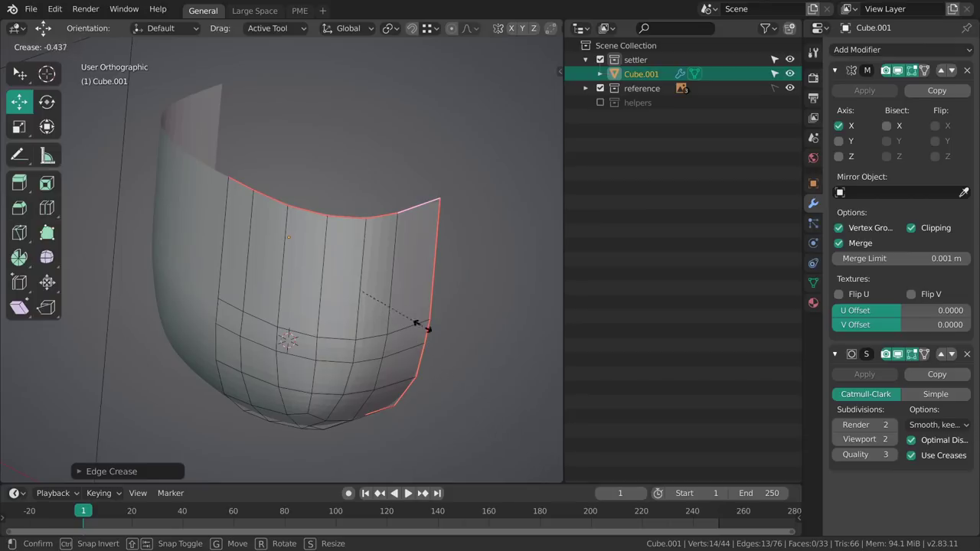
left_click(476, 375)
middle_click_drag(476, 374, 434, 276)
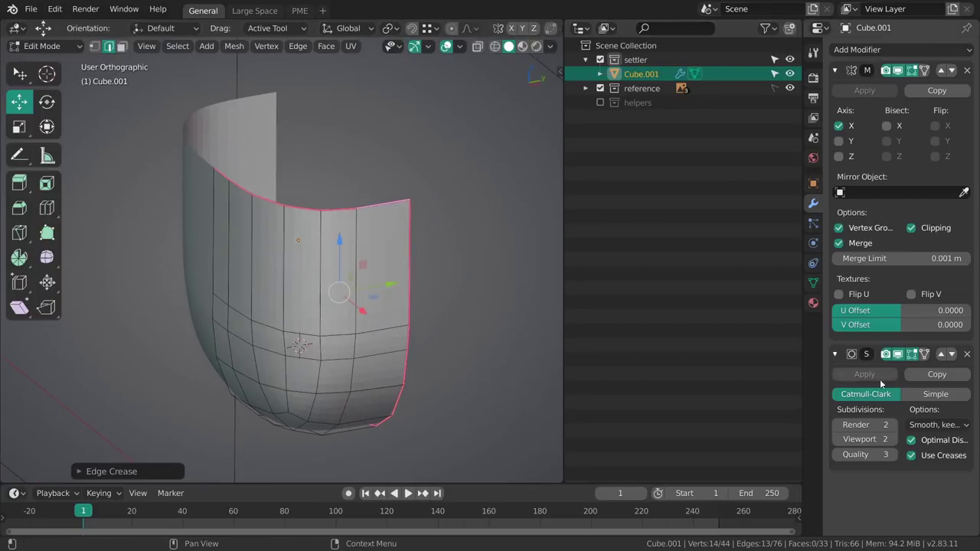
- Examine the subdivided head from several angles in Object Mode and Edit Mode
middle_click_drag(397, 325, 462, 294)
key("ctrl+Tab")
left_click(414, 293)
middle_click_drag(406, 307, 420, 256)
key("alt+a")
key("a")
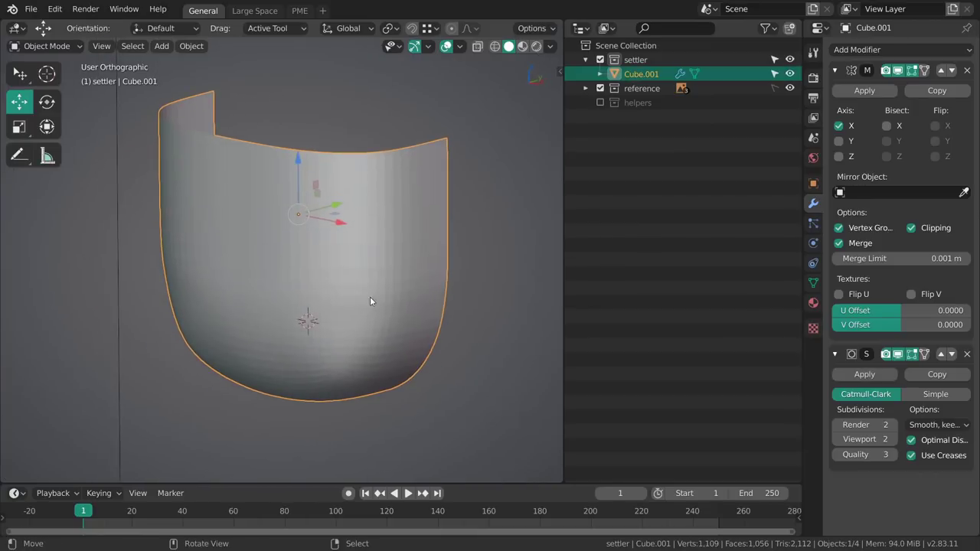
middle_click_drag(369, 301, 313, 355)
key("ctrl+Tab")
left_click(427, 340)
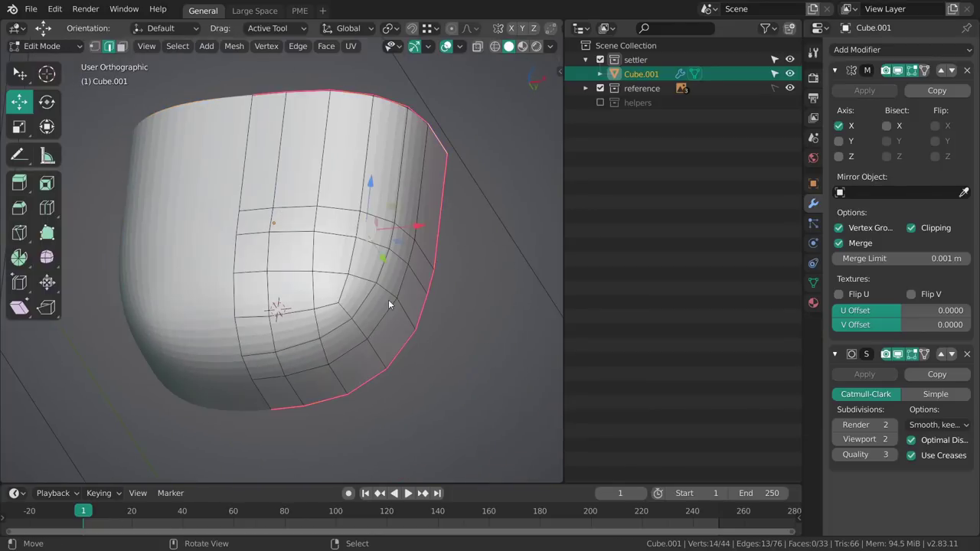
- Apply Shade Smooth to the head in Object Mode
key("Tab")
key("w")
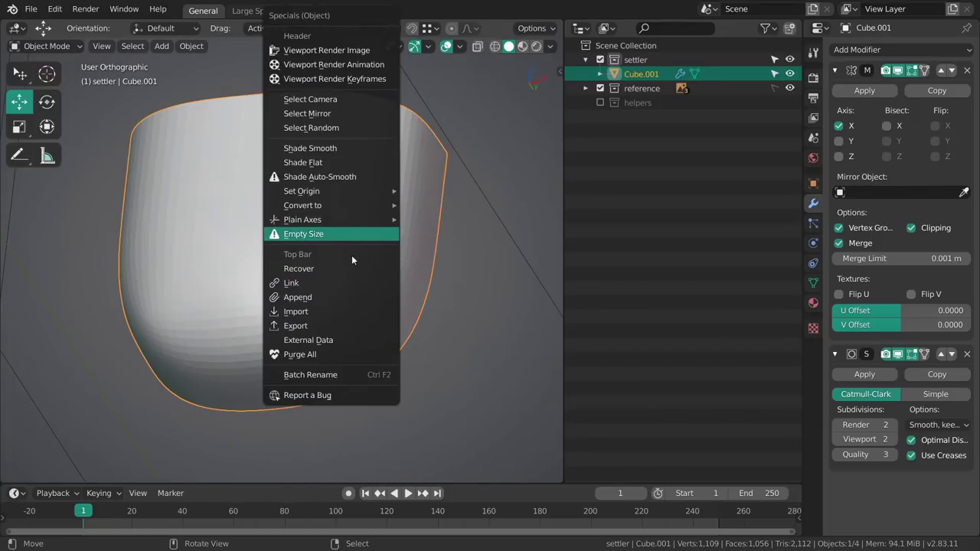
left_click(345, 150)
middle_click_drag(342, 200, 365, 299)
key("alt+a")
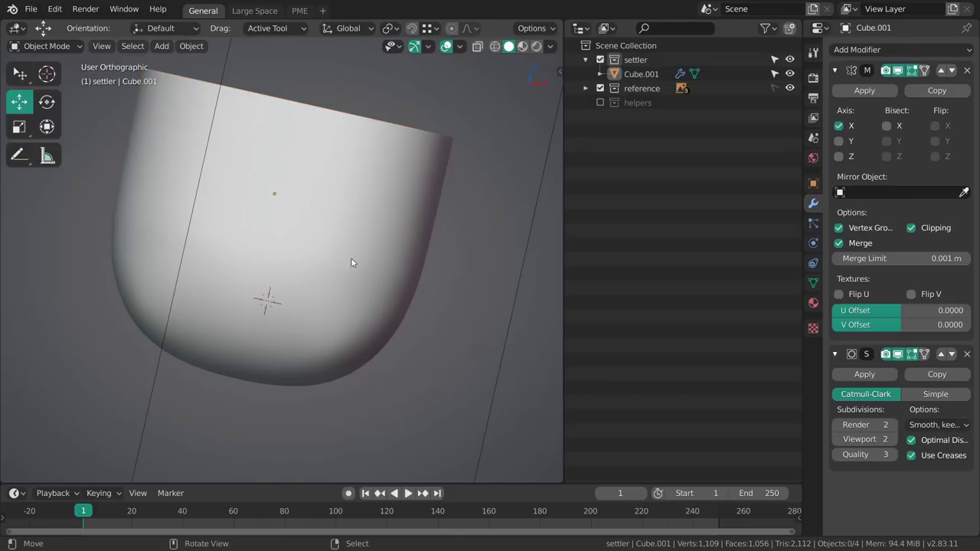
key("a")
key("w")
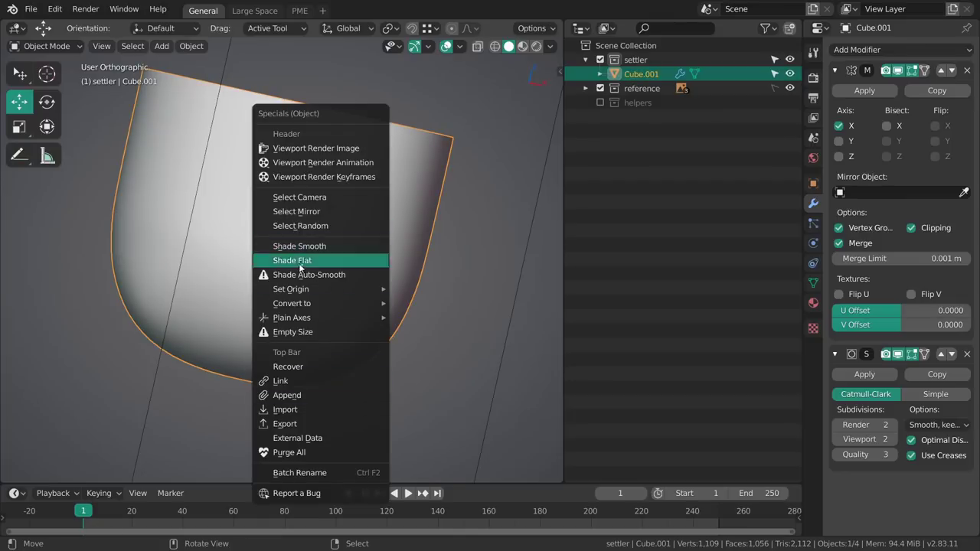
left_click(334, 248)
middle_click_drag(462, 248, 340, 274)
- In the right side view, move the short edge row at the front jaw corner slightly toward the reference outline
key("grave")
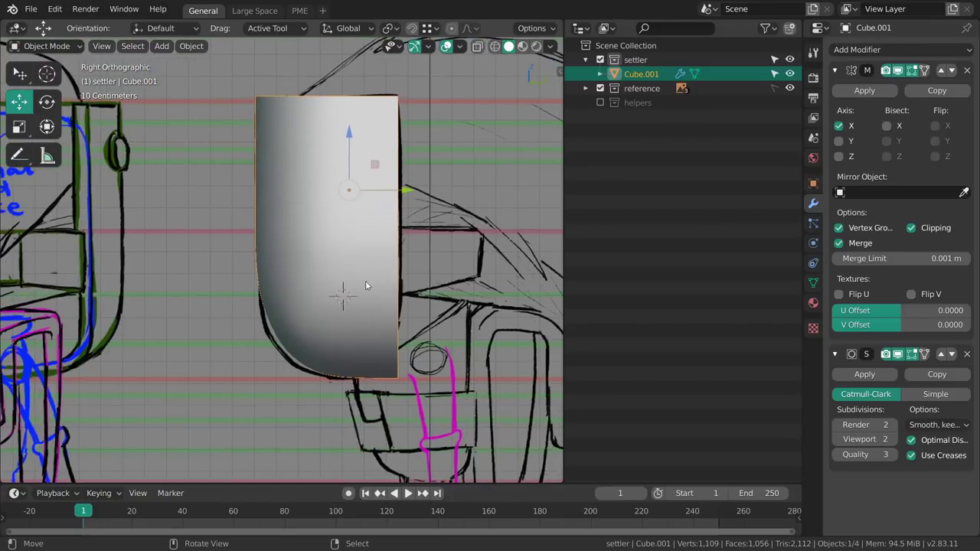
middle_click_drag(325, 322, 333, 290, "shift")
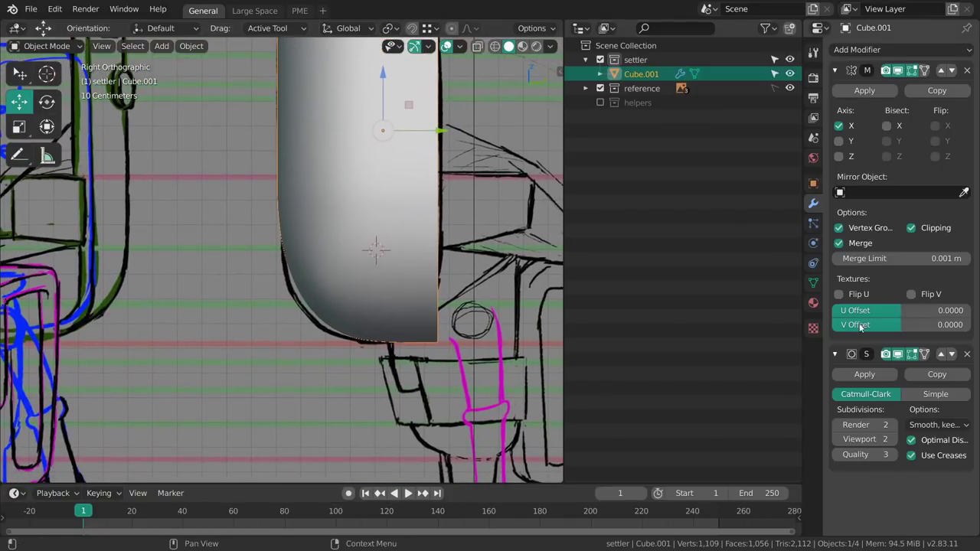
key("Tab")
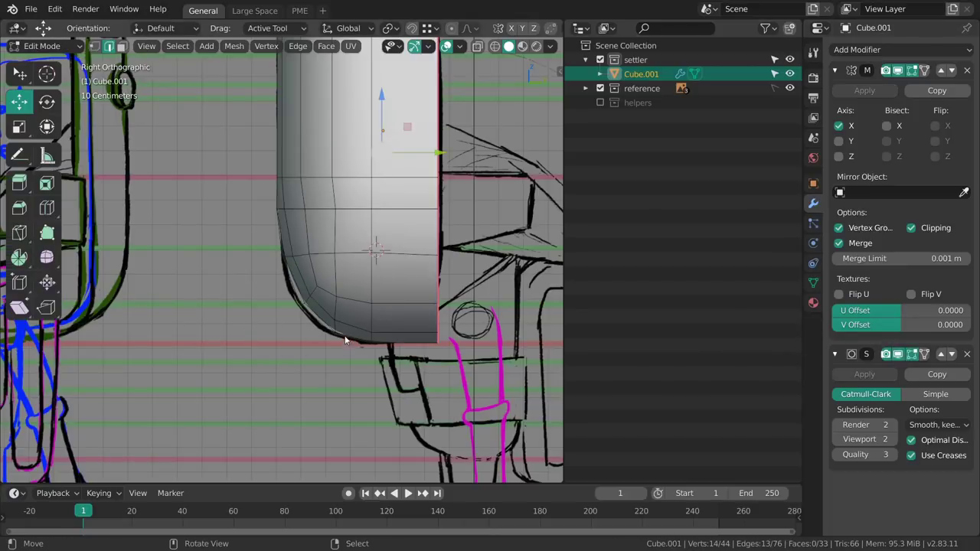
left_click(924, 354)
left_click(924, 354)
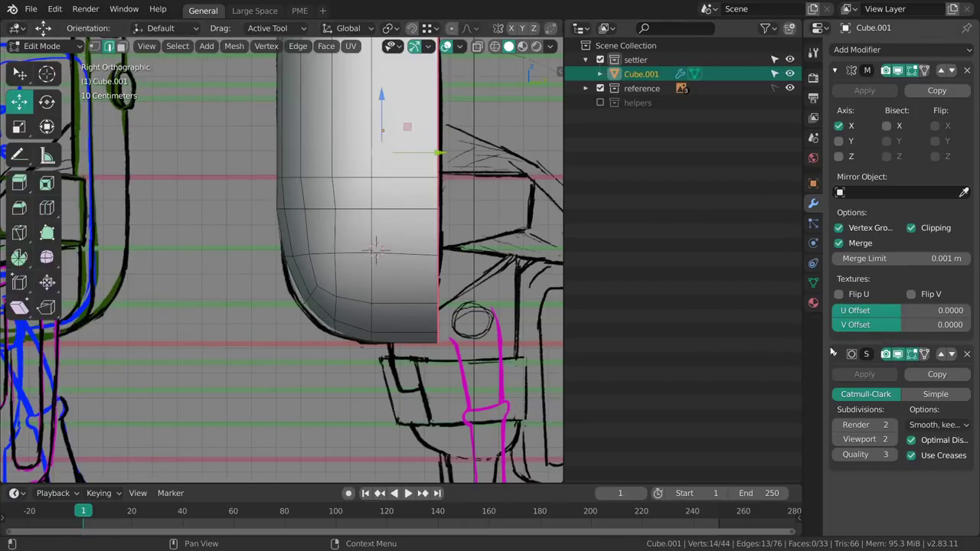
middle_click_drag(325, 297, 370, 297, "shift")
key("alt+a")
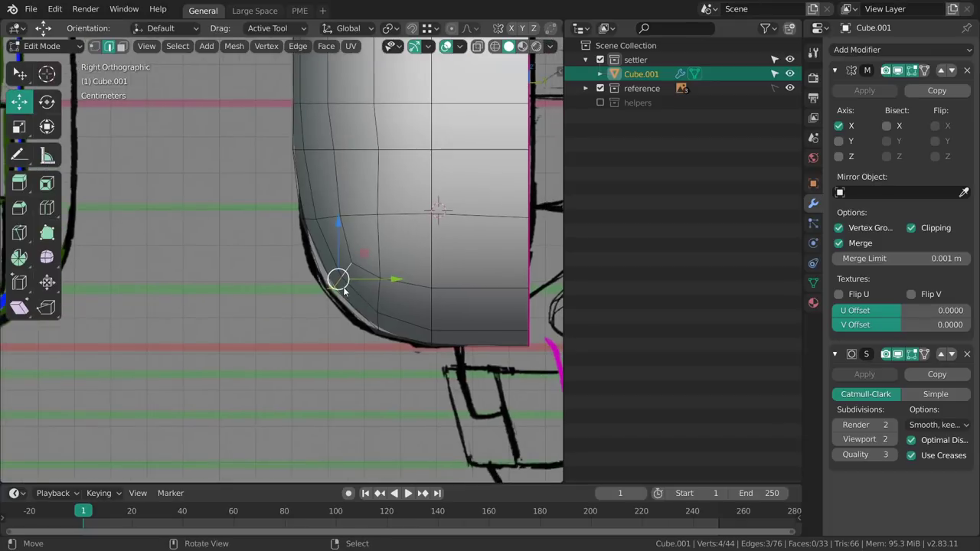
left_click_drag(341, 284, 335, 286)
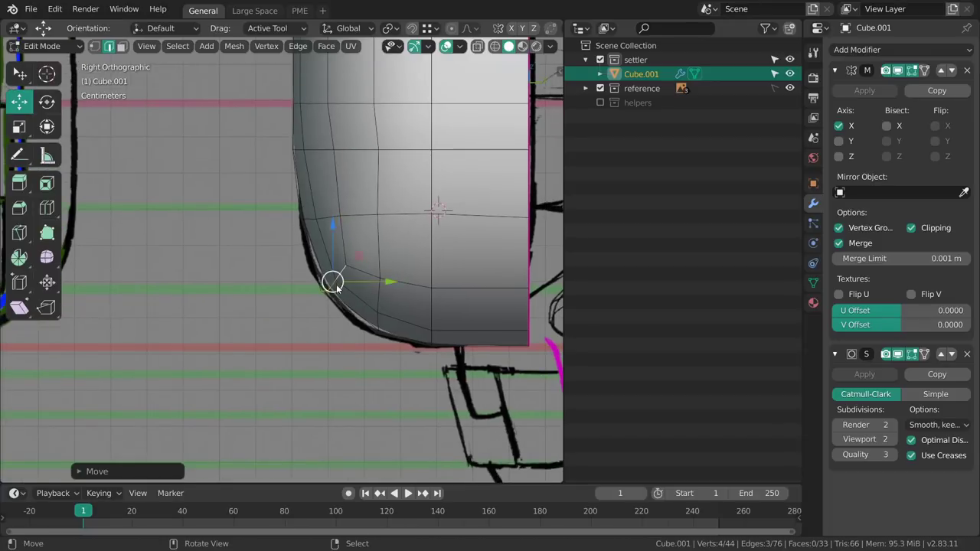
- Select the short edge row just above the jaw corner and move it slightly forward and down toward the side reference outline
left_click(321, 209, "alt")
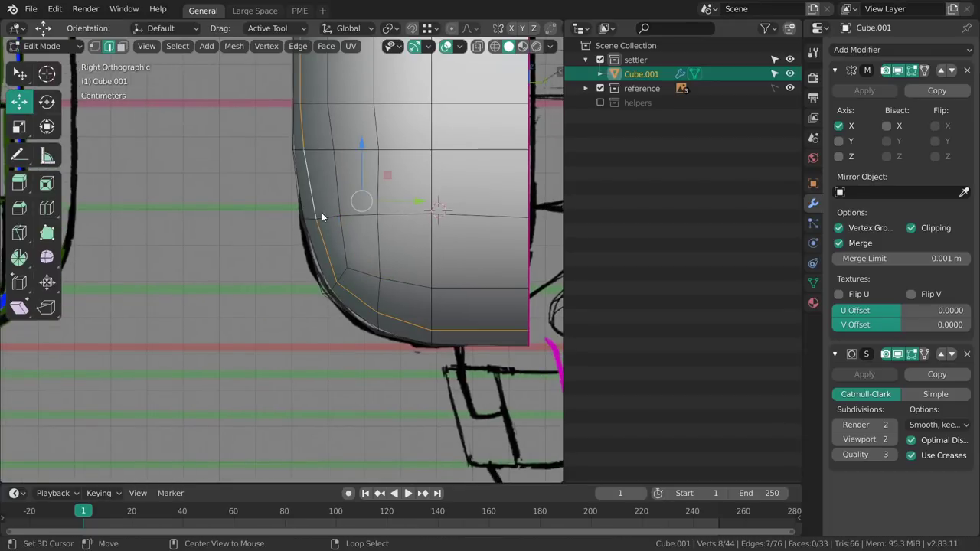
right_click(325, 219, "alt")
key("alt+a")
right_click(328, 217)
middle_click_drag(311, 221, 343, 241)
right_click(298, 221, "ctrl")
key("grave")
left_click(281, 241)
key("grave")
left_click(337, 245)
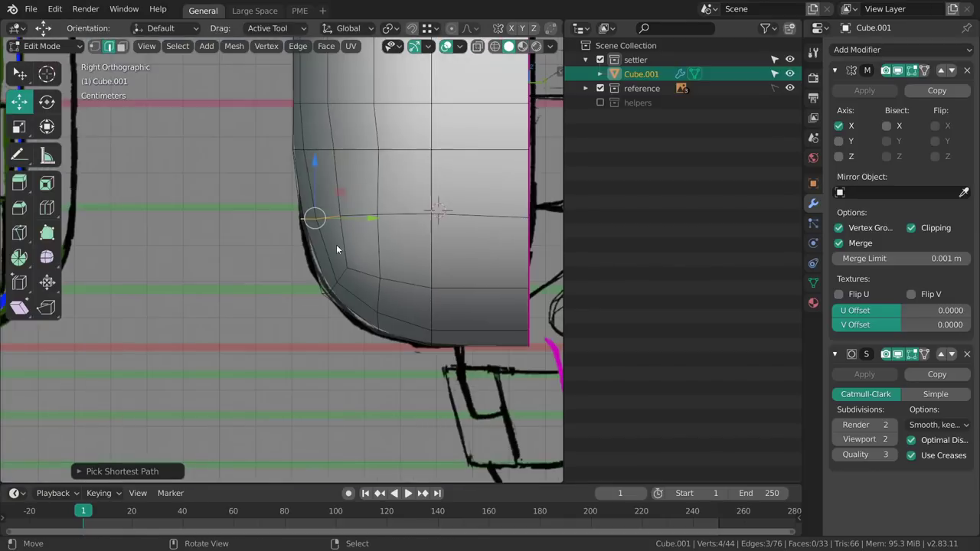
left_click_drag(314, 221, 311, 226)
middle_click_drag(310, 230, 314, 348, "shift")
key("alt+a")
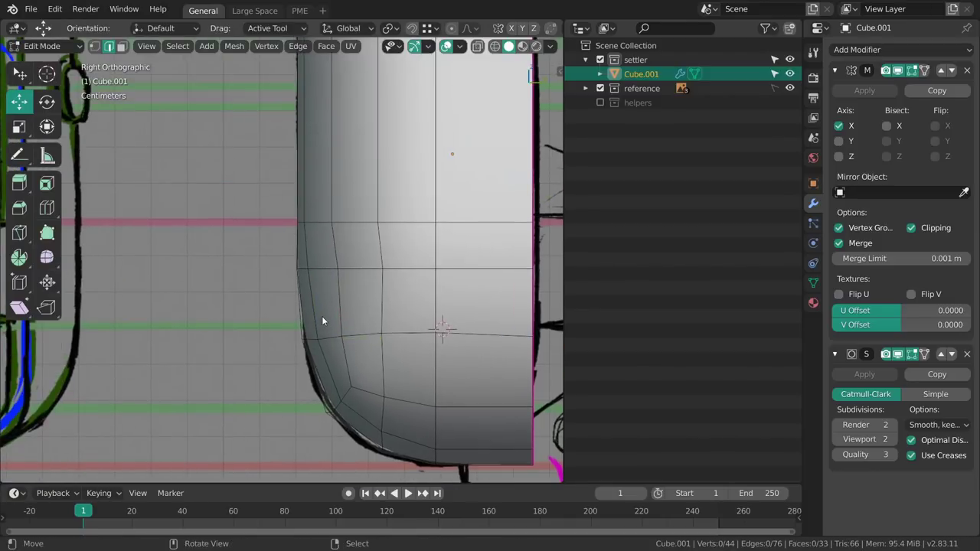
- Switch to the select tool and vertex mode, and nudge a side vertex above the jaw to even its edge loop
key("w")
mouse_move(314, 276)
middle_mouse_down("shift")
mouse_move(314, 261)
mouse_move(317, 277)
middle_mouse_up("shift")
key("1")
left_click_drag(321, 252, 352, 252)
middle_click_drag(374, 327, 362, 265, "shift")
left_click_drag(406, 190, 399, 191)
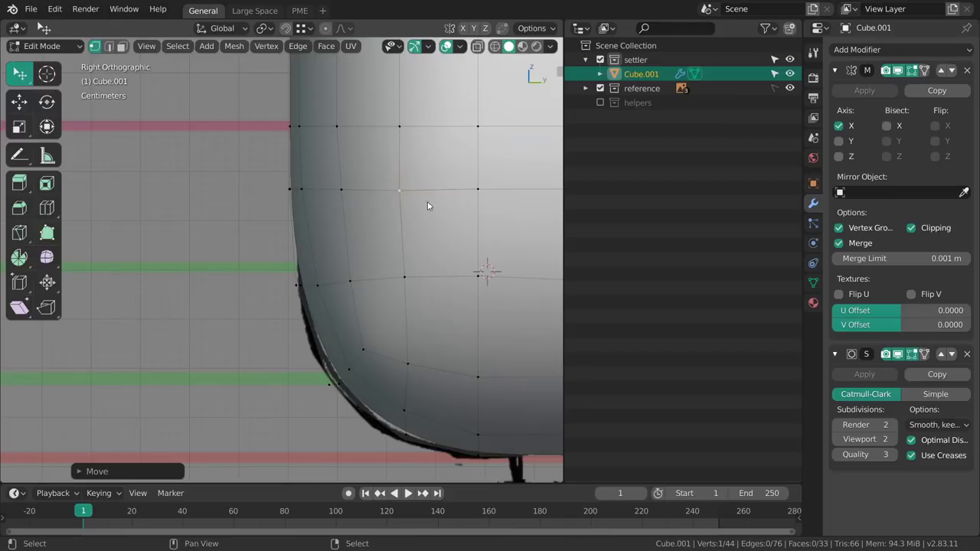
- Fine-tune neighbouring vertices of that side row and nudge the inner jaw-corner vertex slightly back and up
middle_click_drag(428, 203, 388, 224, "shift")
left_click_drag(431, 211, 431, 212)
left_click_drag(363, 214, 366, 213)
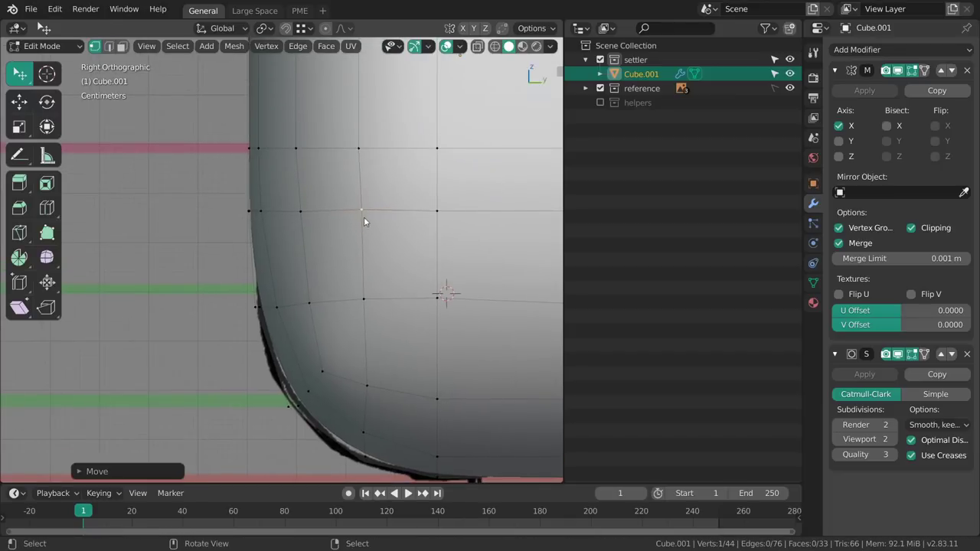
middle_click_drag(308, 317, 315, 266, "shift")
left_click_drag(330, 322, 334, 320)
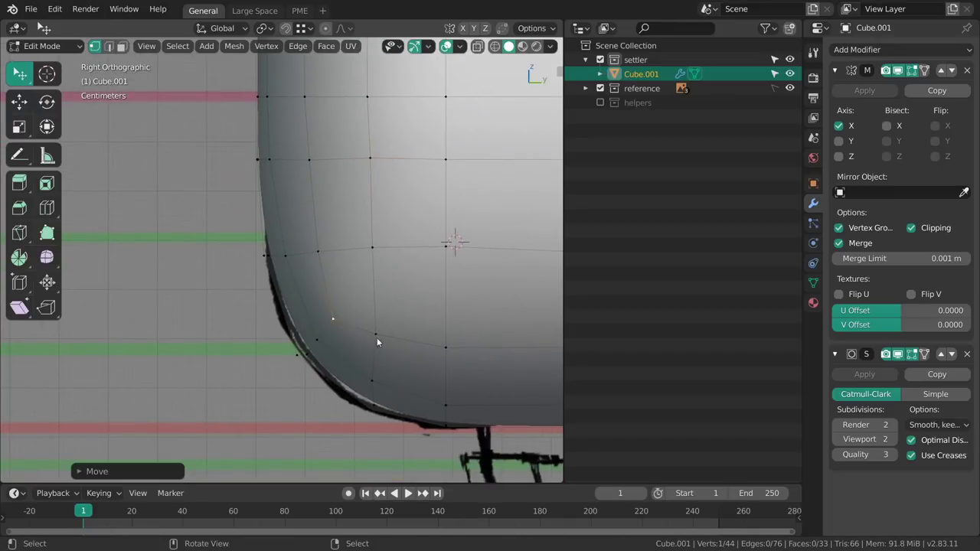
- Fine-tune the lower jaw-corner vertices slightly in the right side view to even out their edge flow
left_click(318, 342)
left_click_drag(372, 379, 374, 380)
middle_click_drag(422, 384, 334, 350, "shift")
left_click_drag(362, 370, 363, 370)
- Examine the lower jaw against the front reference, then check the head's shading in object mode from an angled view
middle_click_drag(283, 308, 308, 311, "alt")
middle_click_drag(403, 328, 376, 342, "shift")
scroll(407, 308, "down", 2)
key("Tab")
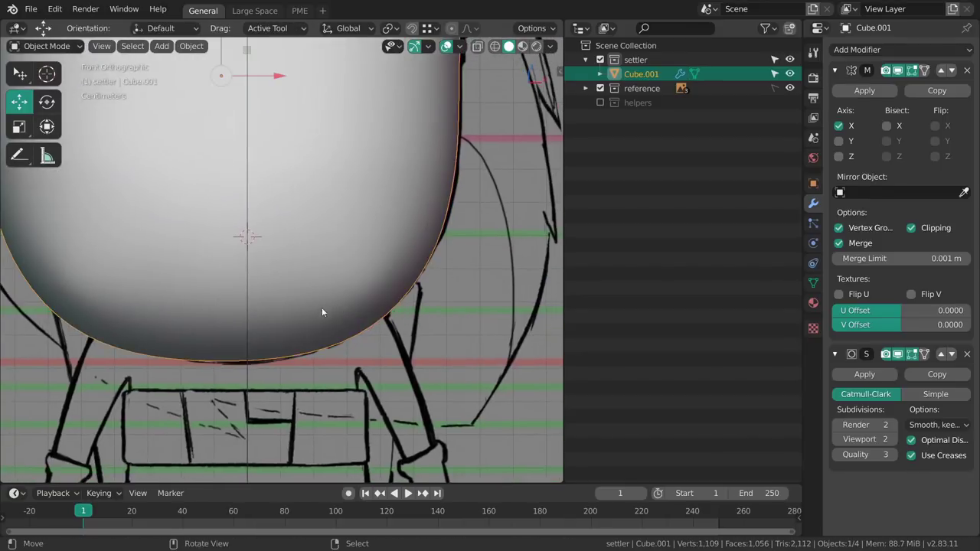
mouse_move(322, 312)
middle_mouse_down()
mouse_move(339, 291)
mouse_move(317, 219)
mouse_move(411, 247)
mouse_move(371, 252)
mouse_move(452, 315)
mouse_move(437, 365)
mouse_move(395, 319)
mouse_move(378, 257)
mouse_move(273, 288)
mouse_move(308, 332)
mouse_move(307, 298)
middle_mouse_up()
key("Tab")
key("Tab")
scroll(378, 258, "down", 4)
scroll(273, 288, "up", 3)
- Return to edit mode in the right side view and nudge a side vertex above the jaw slightly forward and down
key("ctrl+Tab")
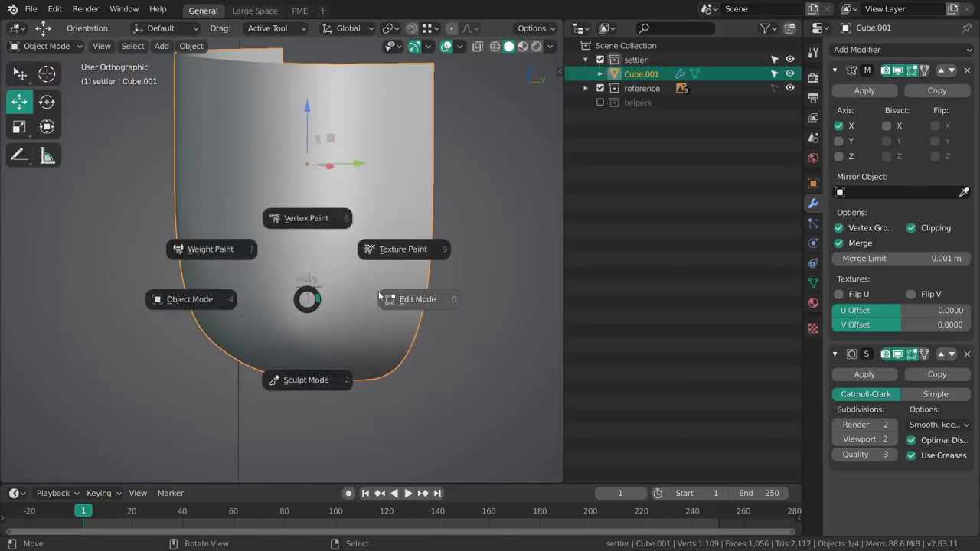
left_click(384, 296)
key("grave")
left_click(375, 279)
scroll(349, 244, "up", 2)
middle_click_drag(315, 252, 366, 299, "shift")
left_click_drag(313, 284, 310, 290)
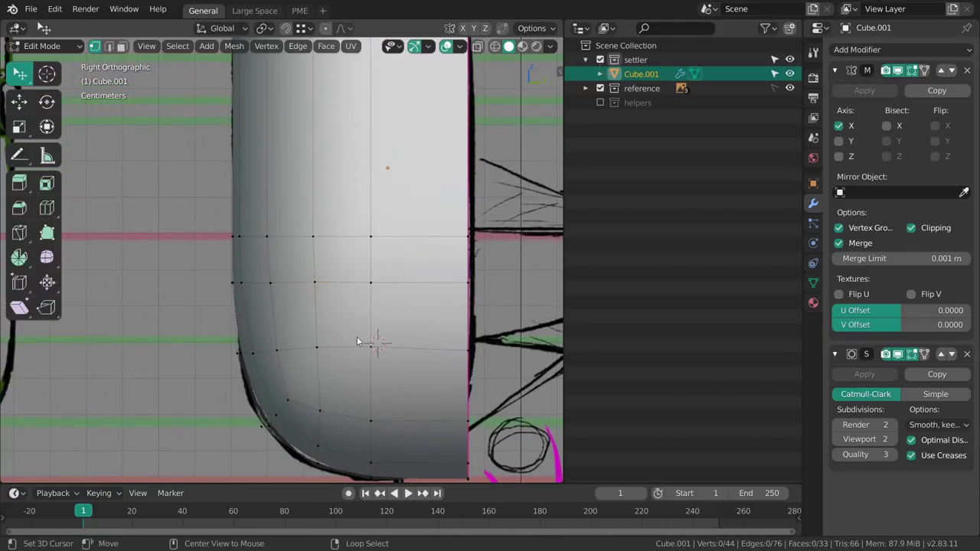
- Leave edit mode, deselect the head and show its wireframe from an angled view of the open back
scroll(377, 298, "down", 3)
key("ctrl+Tab")
left_click(330, 293)
left_click(413, 237)
middle_click_drag(413, 237, 368, 315)
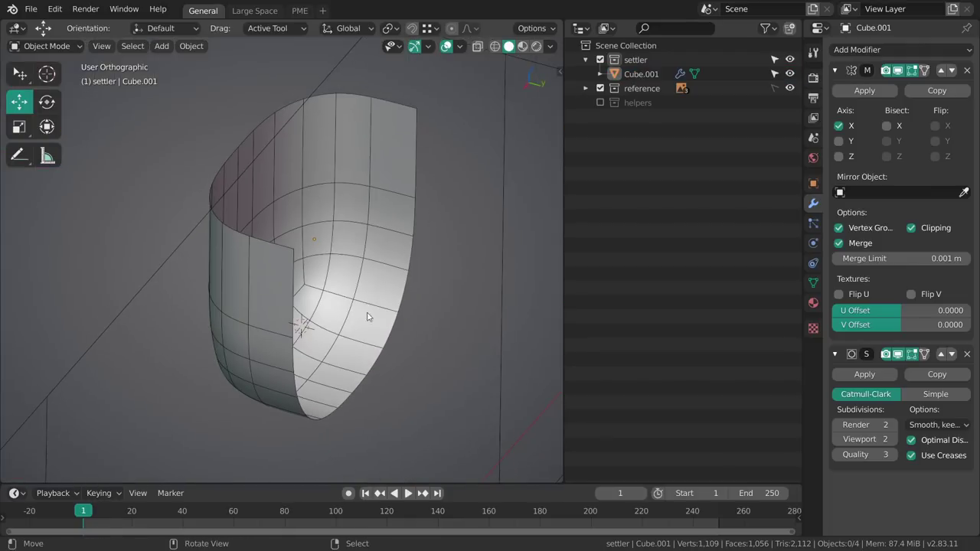
- Add a Solidify modifier to the head shell
left_click(855, 50)
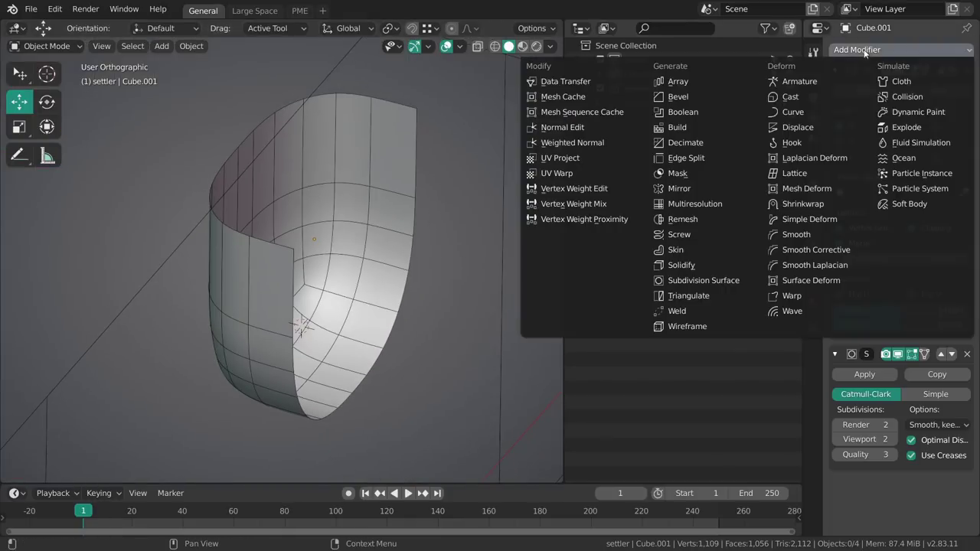
left_click(700, 268)
middle_click_drag(394, 306, 363, 359)
scroll(884, 395, "down", 3)
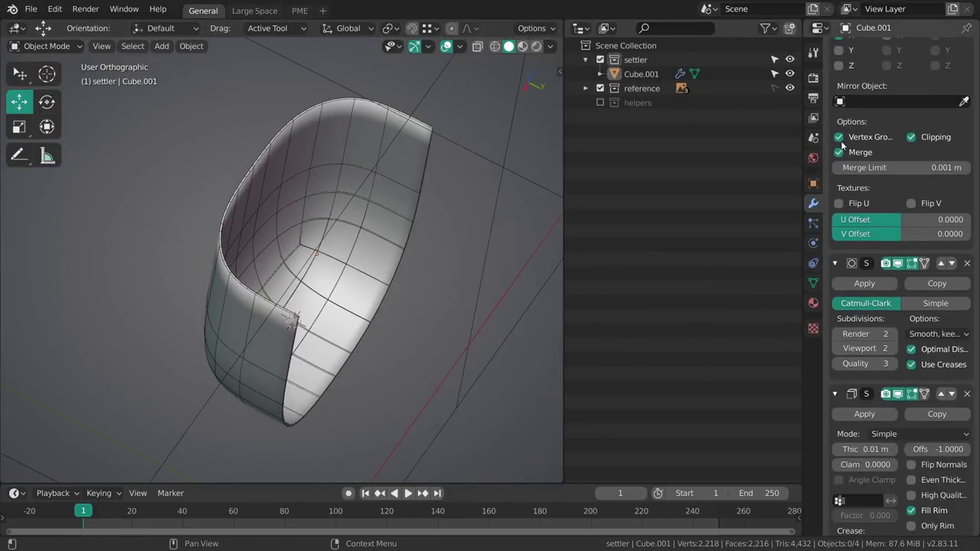
- Collapse the Mirror and Subdivision Surface modifiers and set the Solidify thickness to 0.176 m
scroll(850, 239, "up", 3)
left_click(836, 71)
left_click(834, 93)
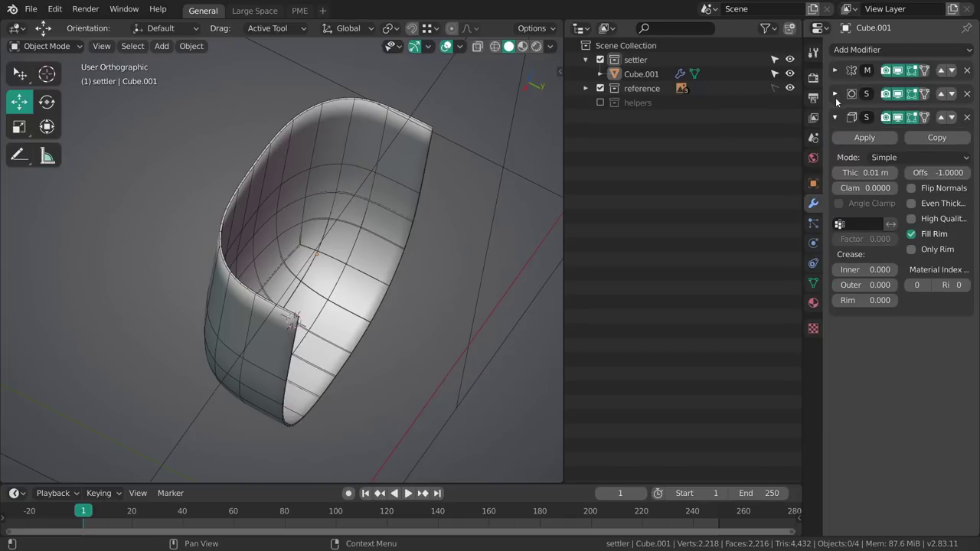
mouse_move(864, 172)
left_mouse_down()
mouse_move(927, 174)
mouse_move(887, 173)
left_mouse_up()
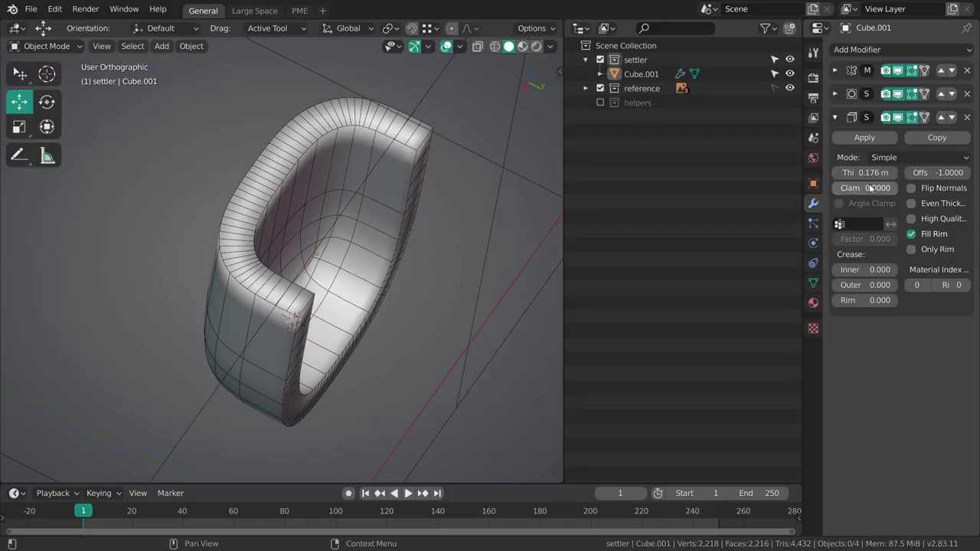
- Place Solidify above Subdivision Surface in the modifier stack and display the thickened result on the cage in edit mode
left_click(941, 117)
mouse_move(398, 253)
middle_mouse_down()
mouse_move(364, 263)
mouse_move(411, 253)
mouse_move(384, 255)
middle_mouse_up()
key("Tab")
middle_click_drag(367, 336, 366, 273)
middle_click_drag(289, 271, 301, 312)
scroll(301, 313, "up", 2)
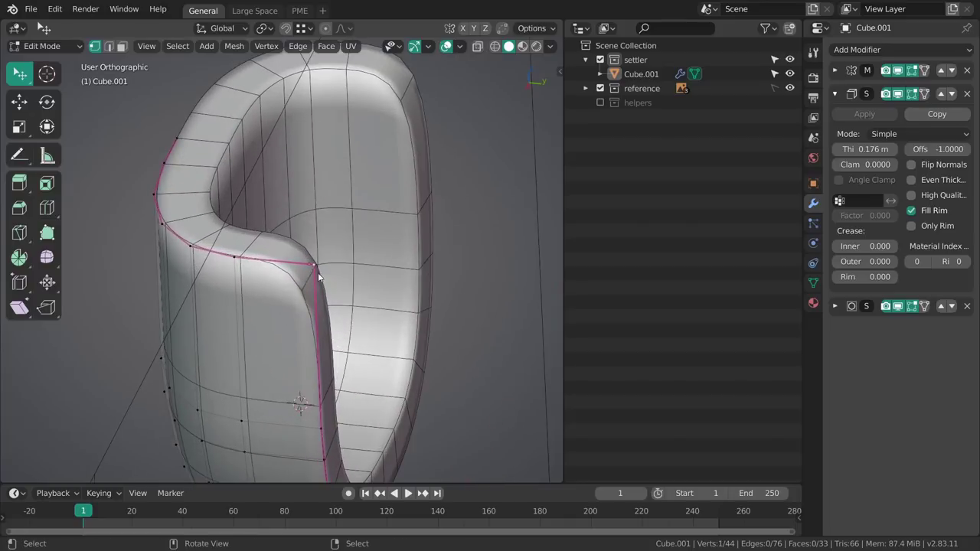
middle_click_drag(320, 278, 291, 296)
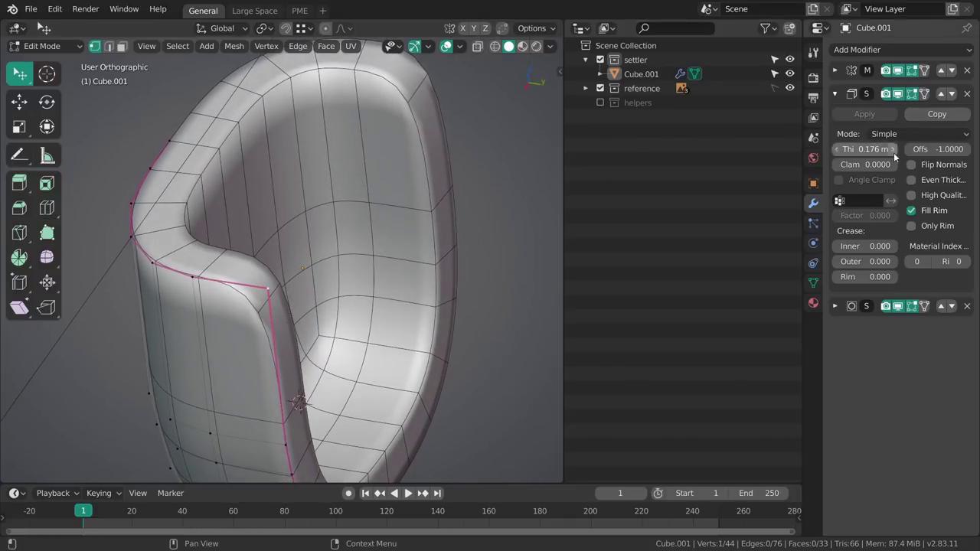
left_click(925, 94)
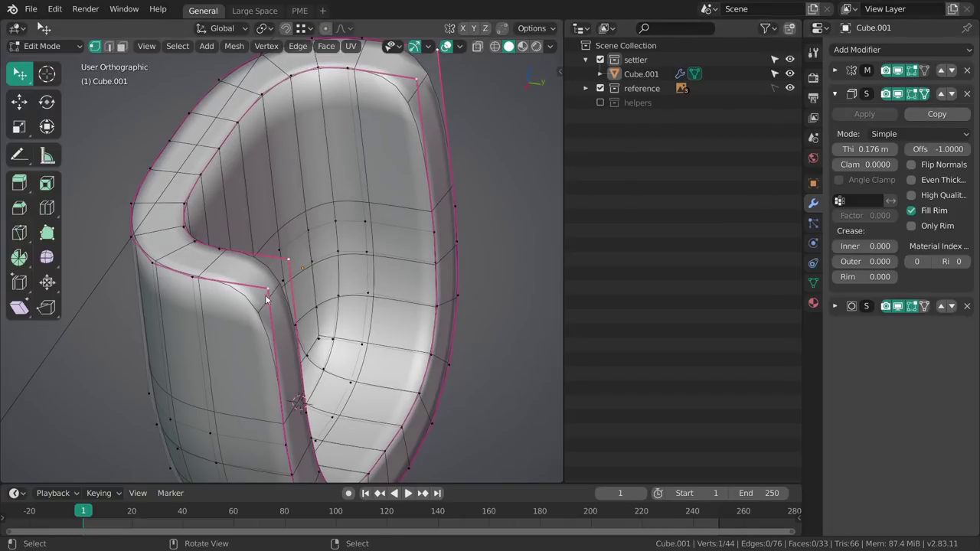
- Try connecting two opposite vertices of the upper side corner face with a diagonal edge and creasing that edge
middle_click_drag(281, 305, 304, 261)
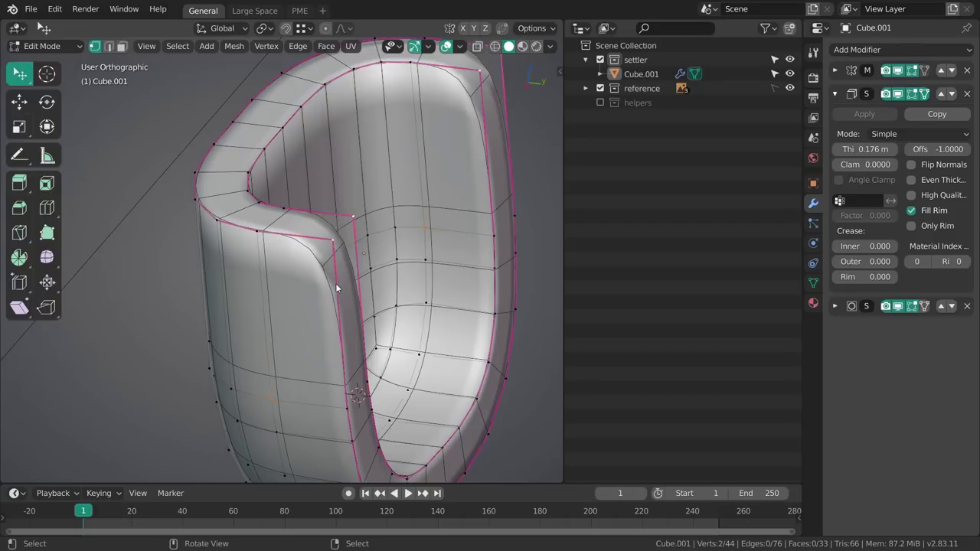
key("j")
key("alt+a")
key("2")
left_click(309, 298)
key("shift+e")
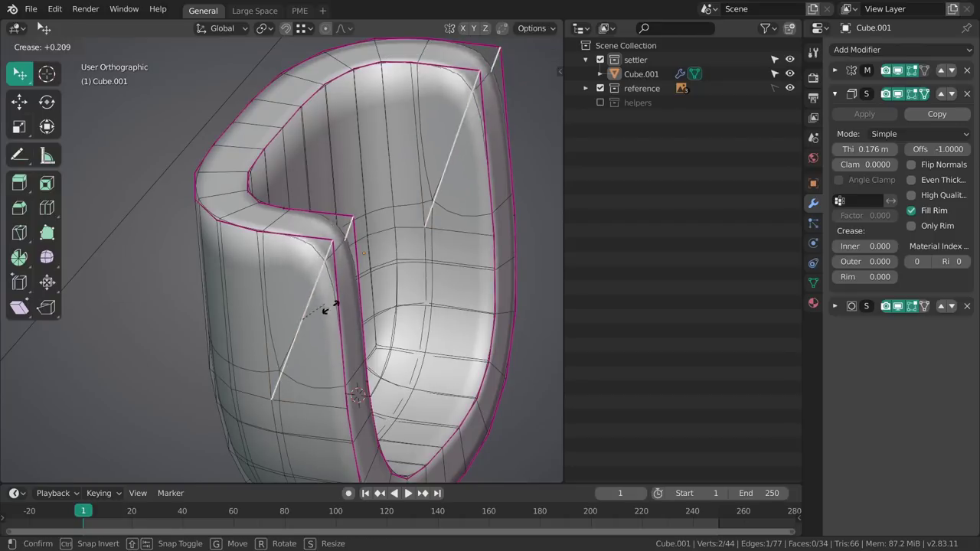
left_click(420, 389)
middle_click_drag(420, 389, 312, 363)
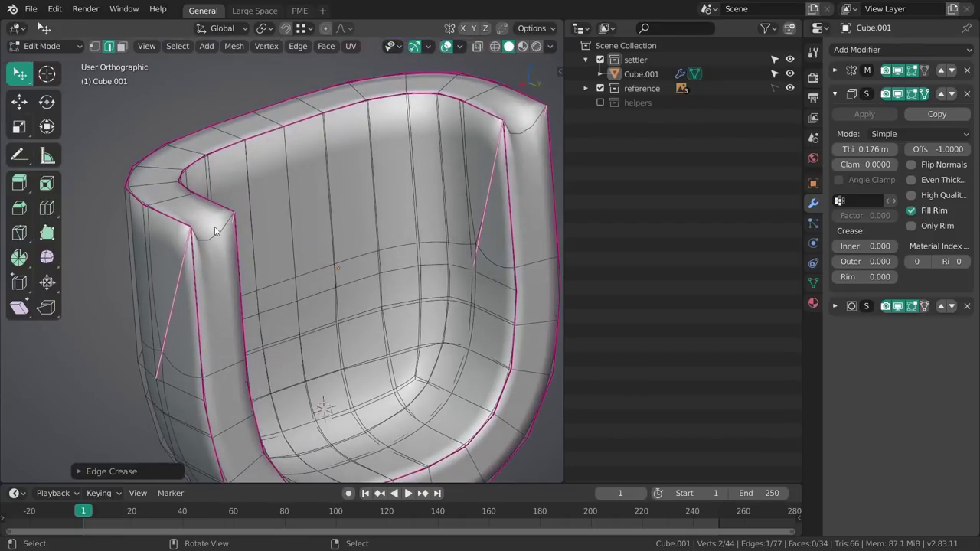
- Undo the diagonal edge's crease and merge the two triangular corner faces back into one face
middle_click_drag(205, 237, 243, 269, "shift")
key("ctrl+z")
key("ctrl+z")
key("ctrl+z")
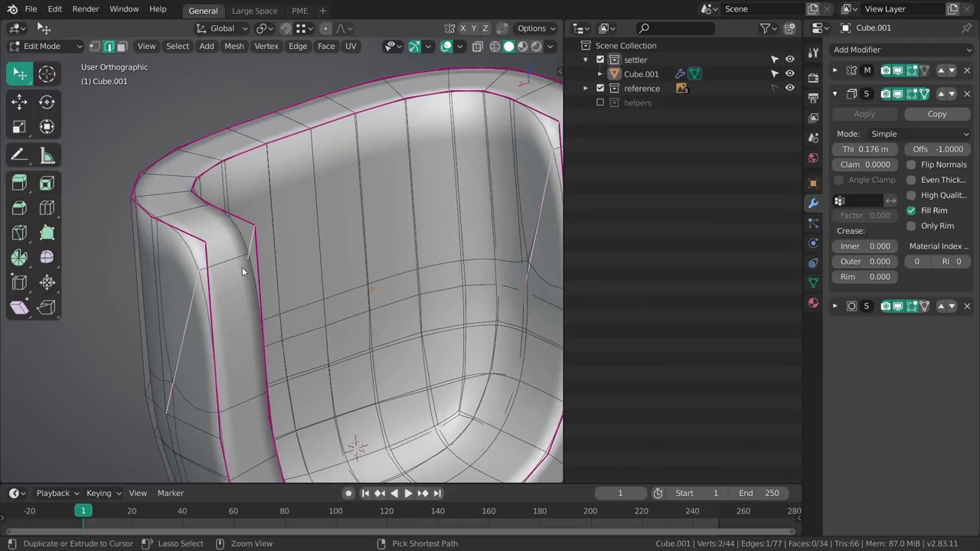
key("3")
left_click(202, 337)
left_click(174, 300, "shift")
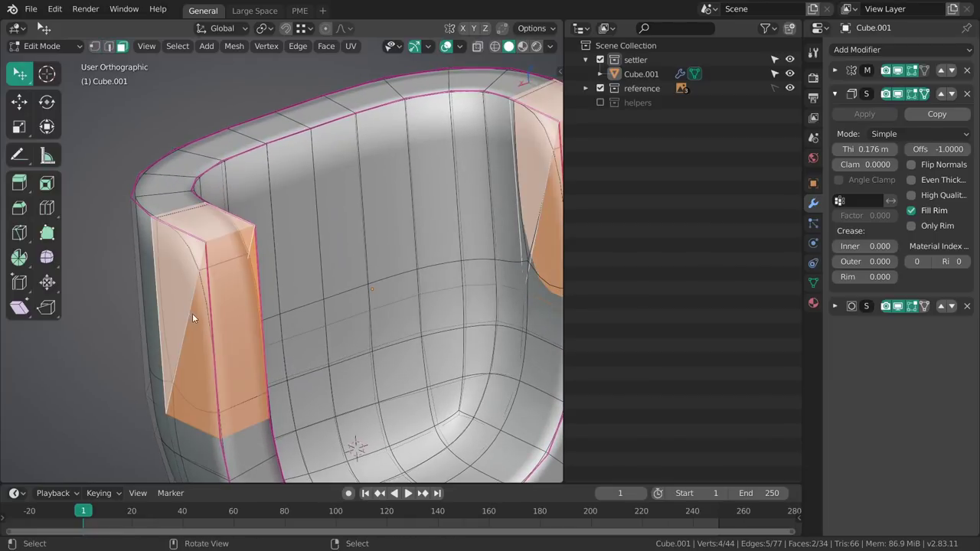
left_click(193, 327)
left_click(180, 311, "shift")
key("f")
key("alt+a")
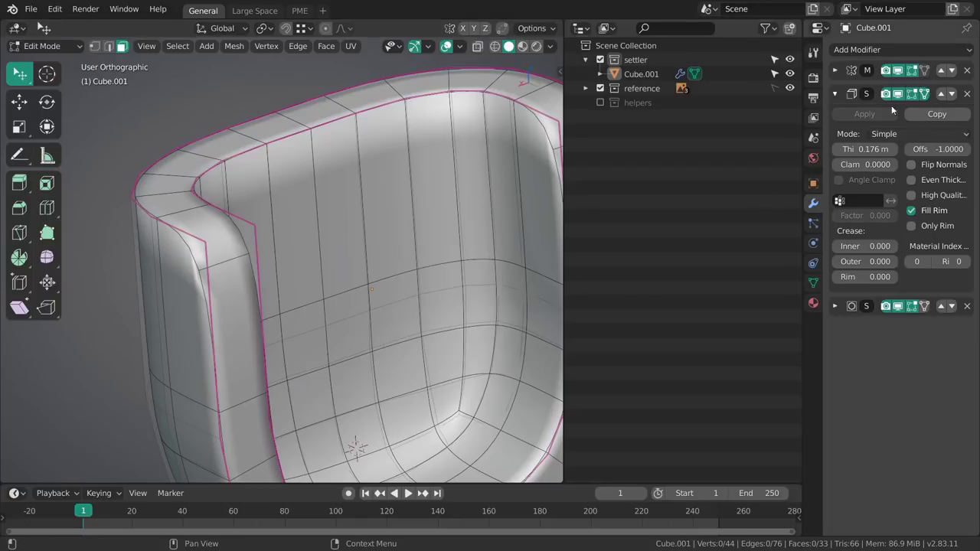
- Move the Solidify modifier back below Subdivision Surface and return to object mode
left_click(950, 96)
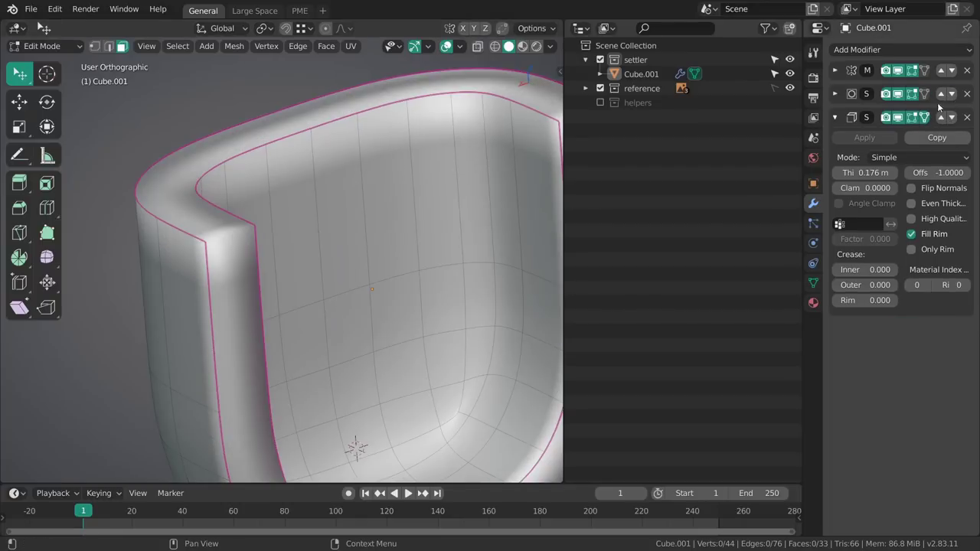
key("Tab")
middle_click_drag(271, 327, 410, 275)
scroll(370, 296, "down", 2)
middle_click_drag(385, 274, 343, 322, "shift")
middle_click_drag(405, 336, 559, 317)
- Open the mesh data properties and examine the shading along the head's thick upper rim
left_click(813, 283)
middle_click_drag(474, 307, 455, 235)
scroll(440, 249, "up", 2)
middle_click_drag(393, 256, 380, 274)
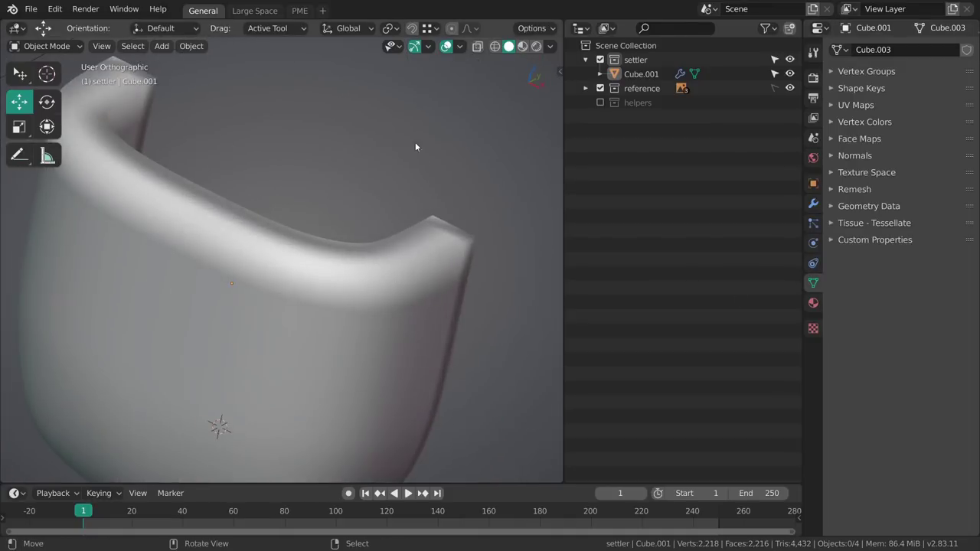
- Display the head's vertex normals in edit mode and examine their direction along the upper rim
right_click(407, 288)
key("Tab")
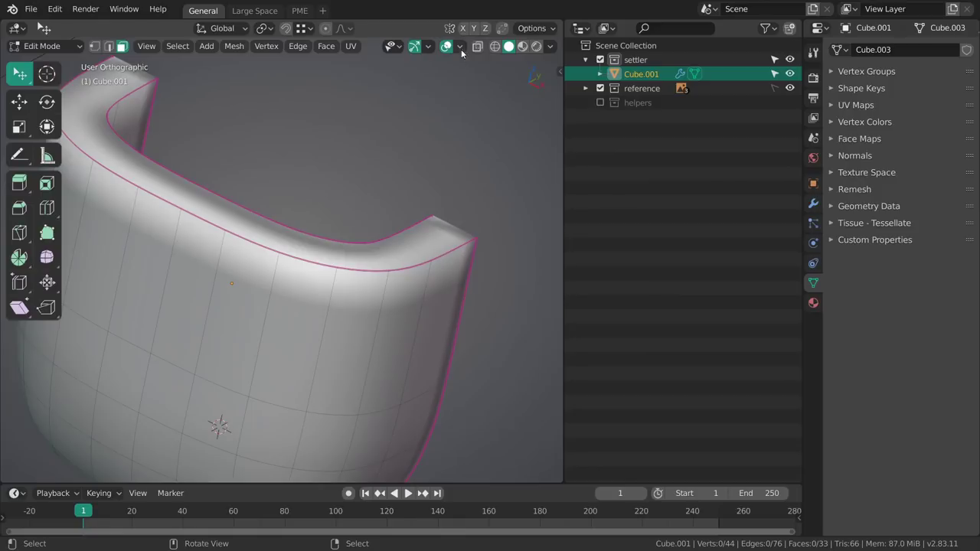
left_click(461, 46)
mouse_move(452, 547)
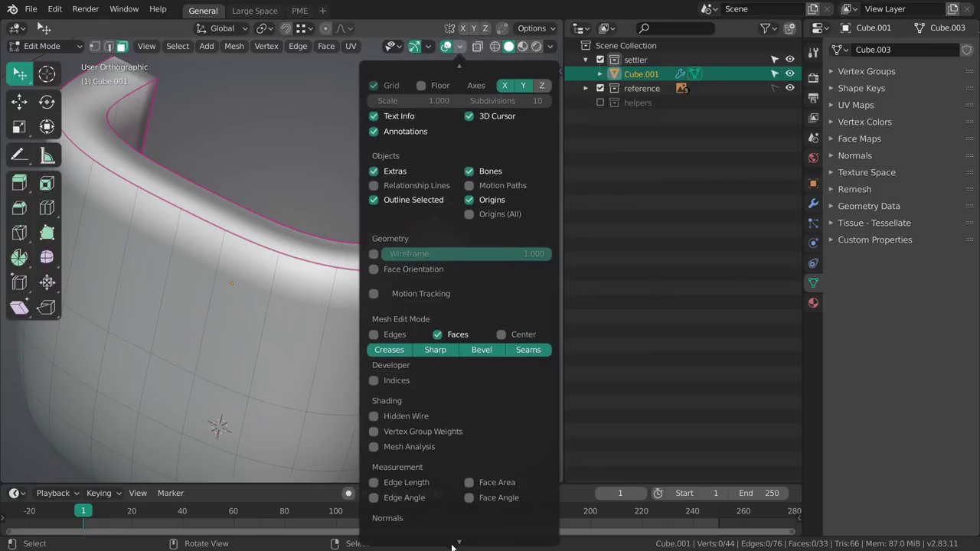
left_click(375, 491)
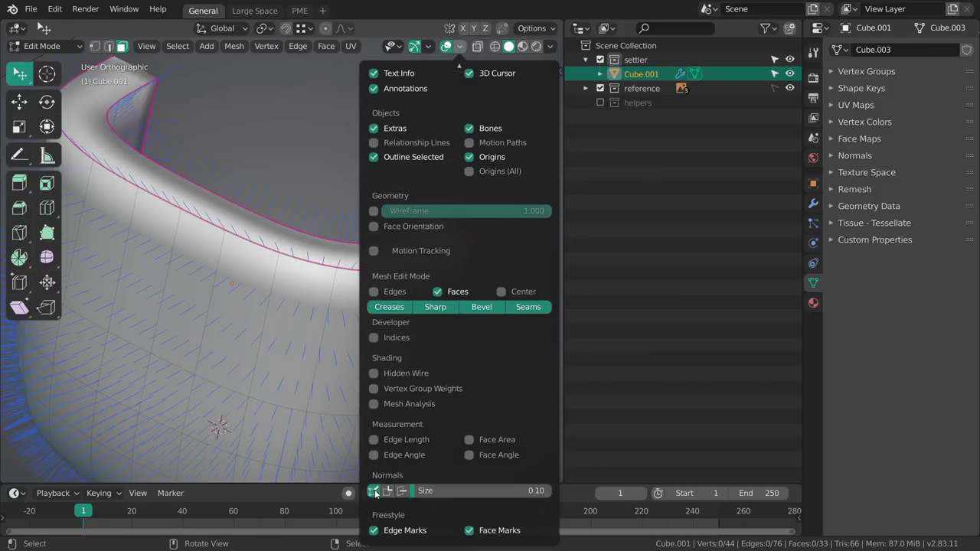
middle_click_drag(242, 375, 409, 229)
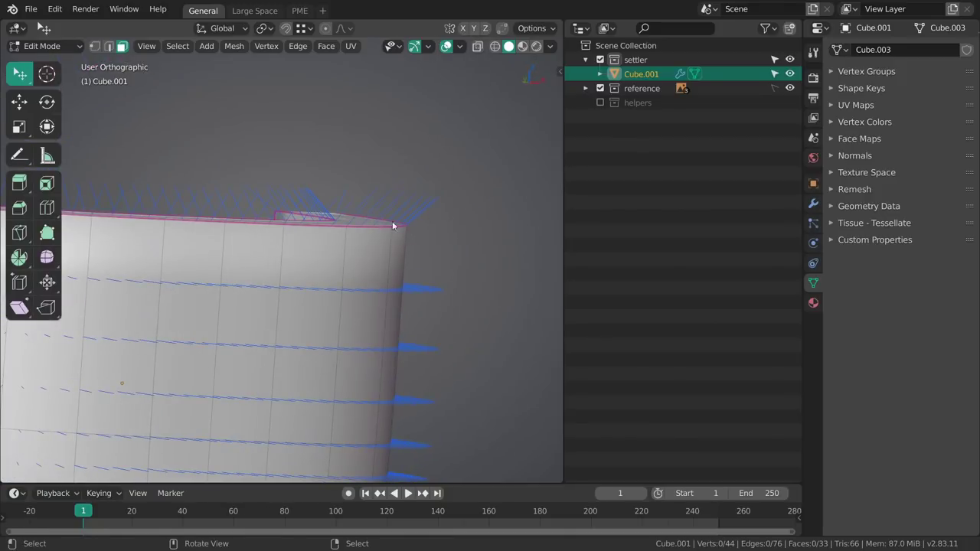
middle_click_drag(421, 210, 388, 220)
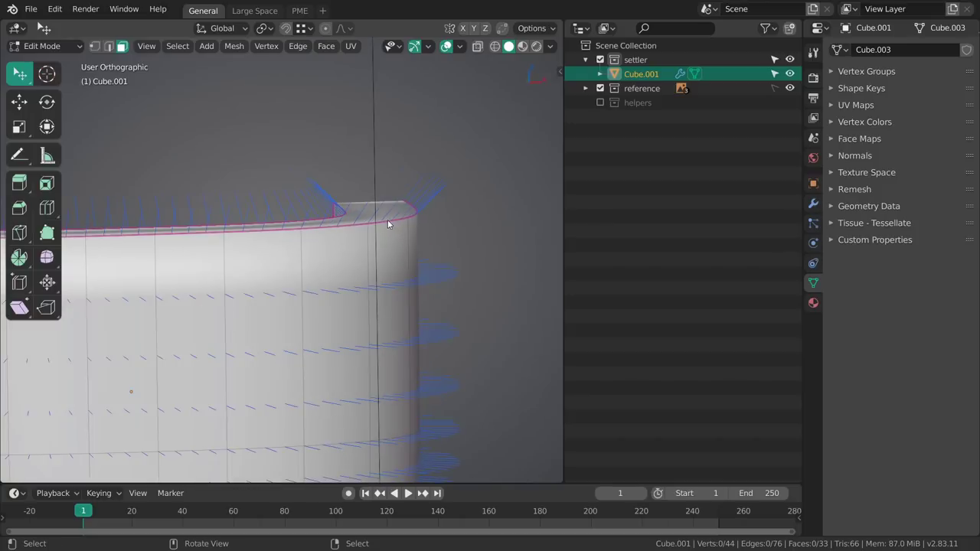
- Replace the vertex normals display with split normals and examine the rim corner
left_click(459, 47)
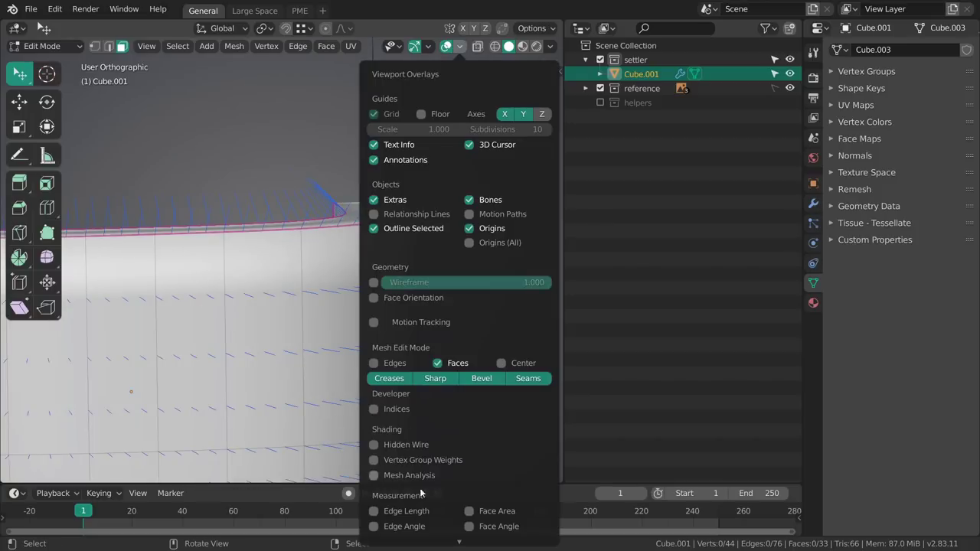
mouse_move(441, 547)
left_click(377, 492)
left_click(389, 492)
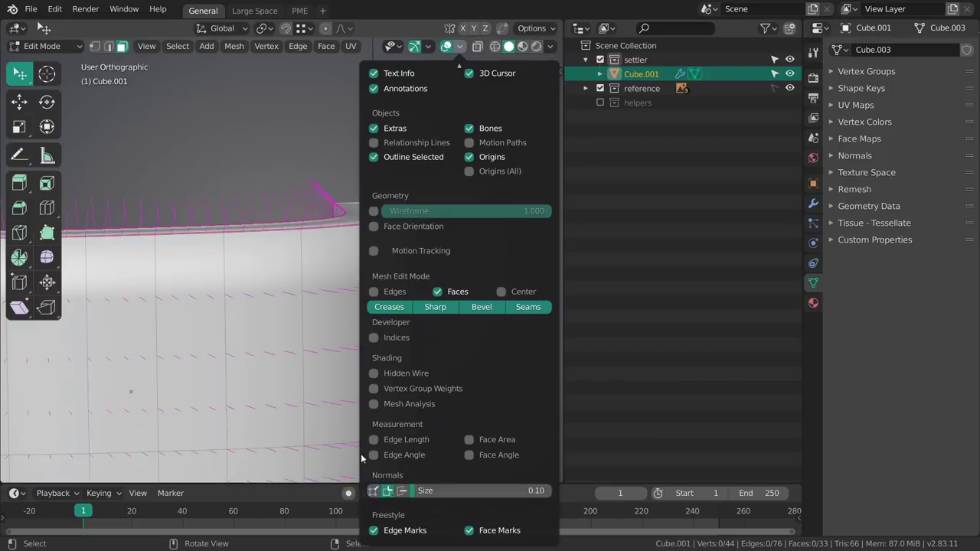
middle_click_drag(361, 230, 390, 222)
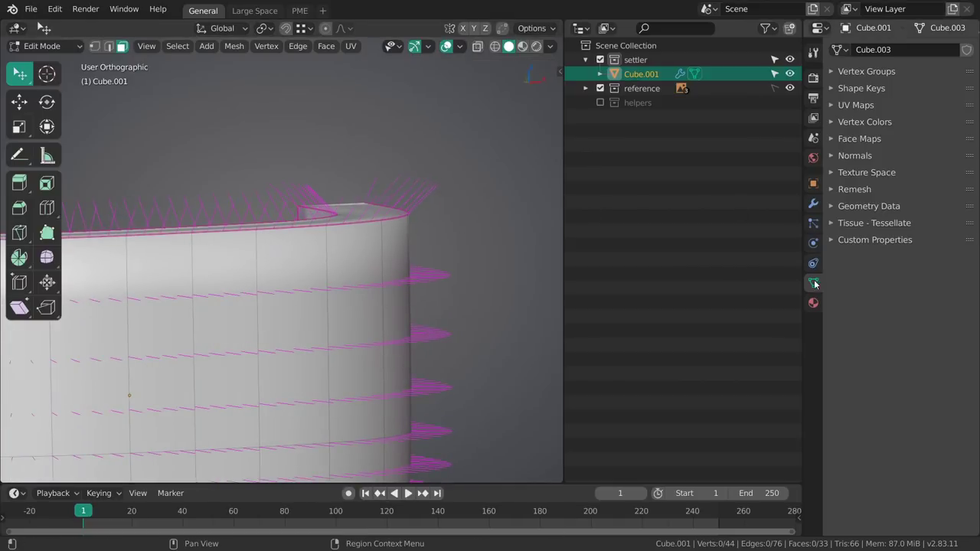
- Enable Auto Smooth for the head mesh's normals with the 30° angle
left_click(863, 155)
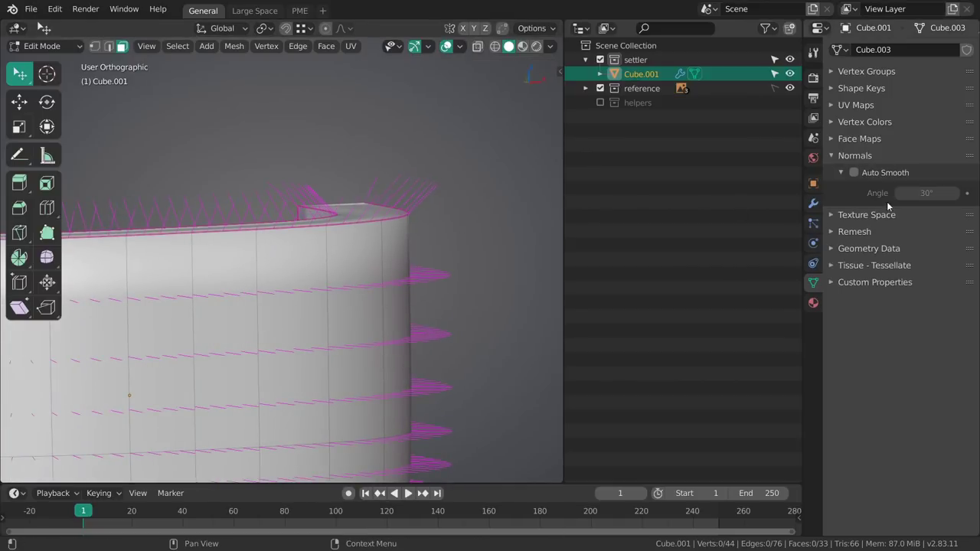
left_click(855, 173)
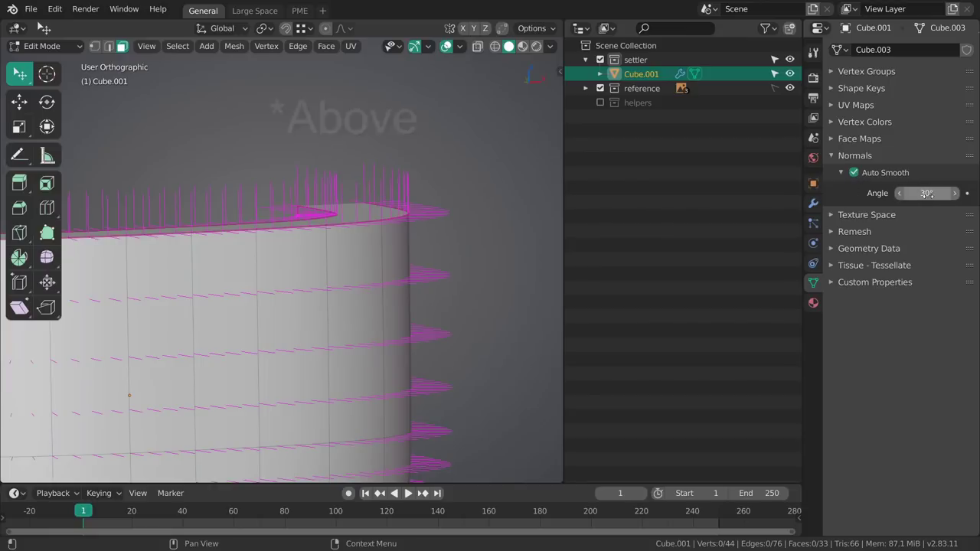
middle_click_drag(536, 256, 221, 314)
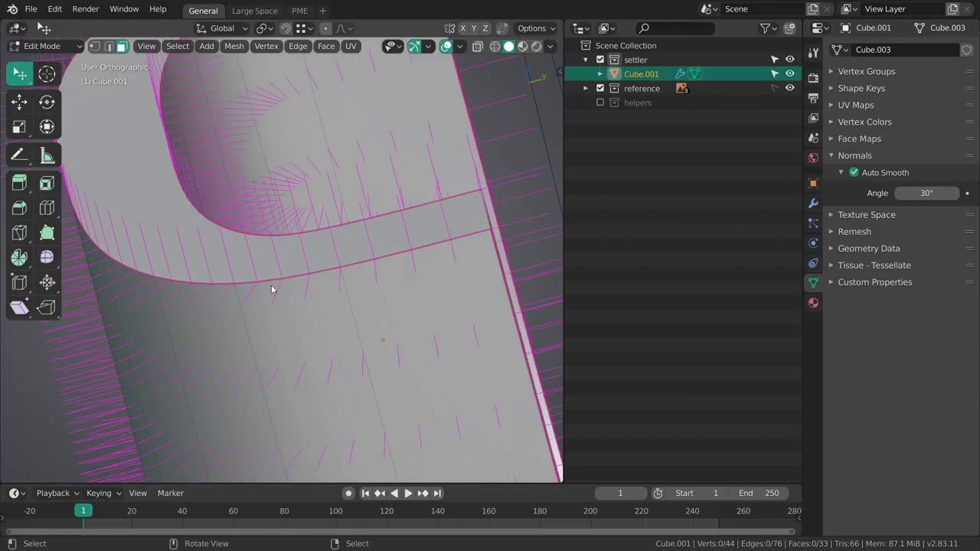
- Hide the split normals display on the head mesh
scroll(272, 289, "down", 4)
left_click(460, 47)
scroll(416, 480, "down", 3)
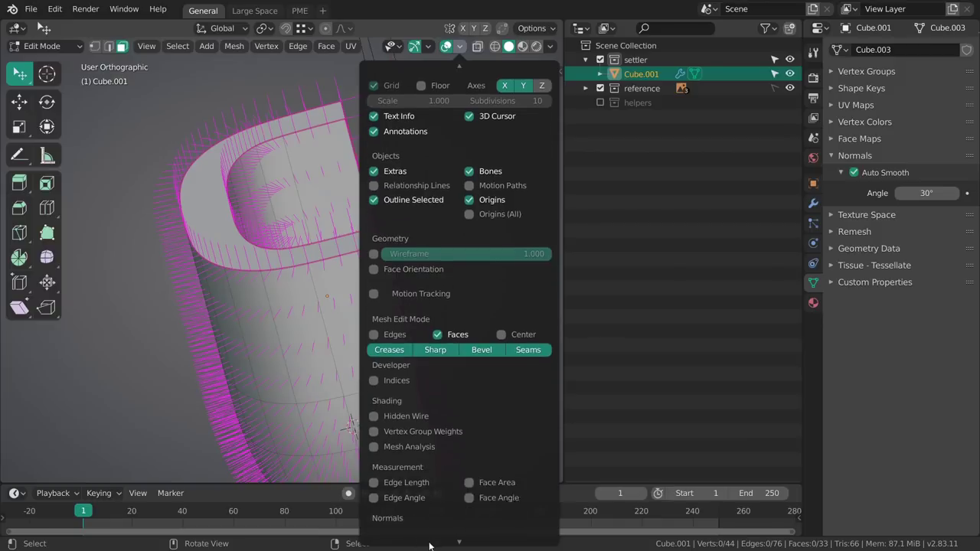
left_click(388, 494)
middle_click_drag(295, 386, 371, 280)
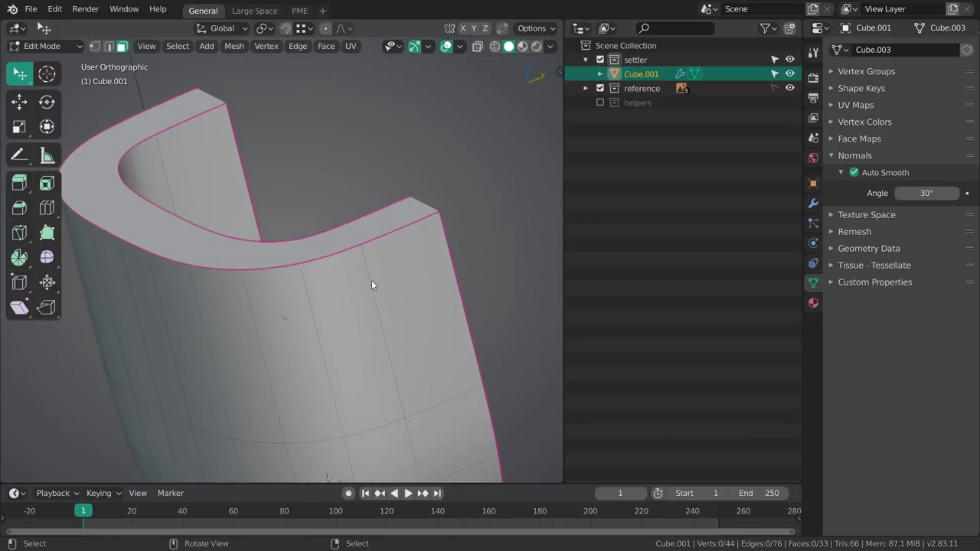
- Return to object mode, deselect everything and compare the thickened head with the front reference drawing
key("Tab")
key("alt+a")
middle_click_drag(349, 319, 376, 229)
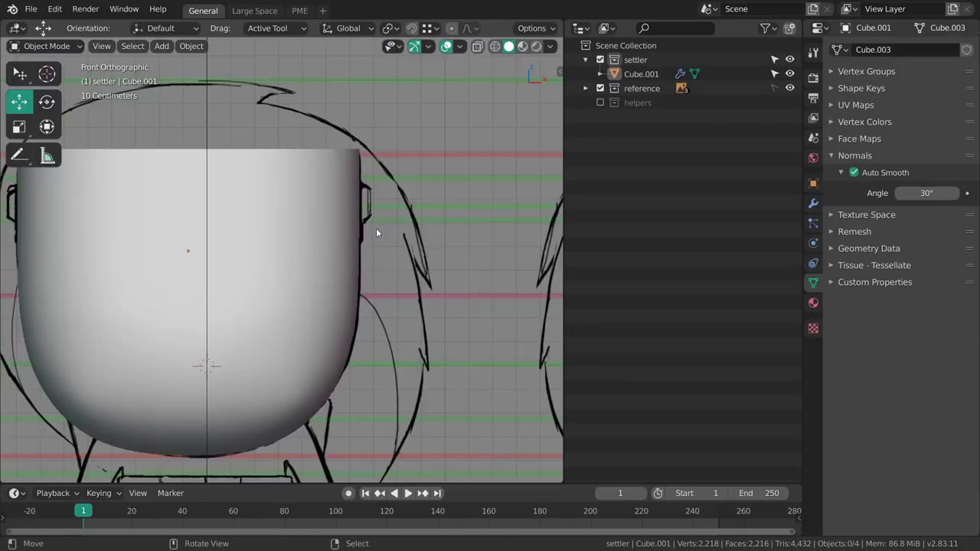
middle_click_drag(330, 345, 361, 279, "shift")
right_click(361, 279)
middle_click_drag(373, 325, 389, 204, "shift")
middle_click_drag(388, 204, 373, 274, "shift")
- Set the head object's X location to 0 m
key("n")
left_click(469, 267)
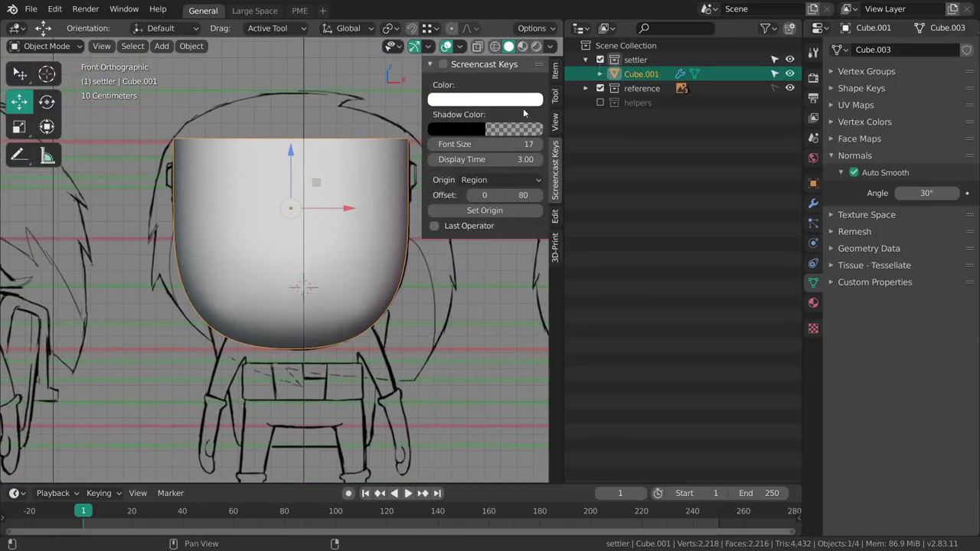
left_click(556, 80)
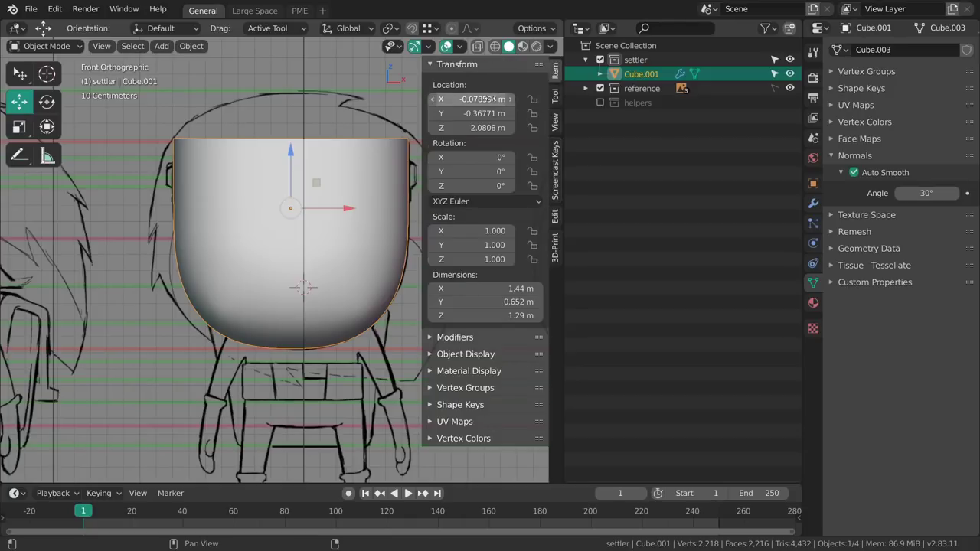
left_click(494, 100)
type("0")
key("Return")
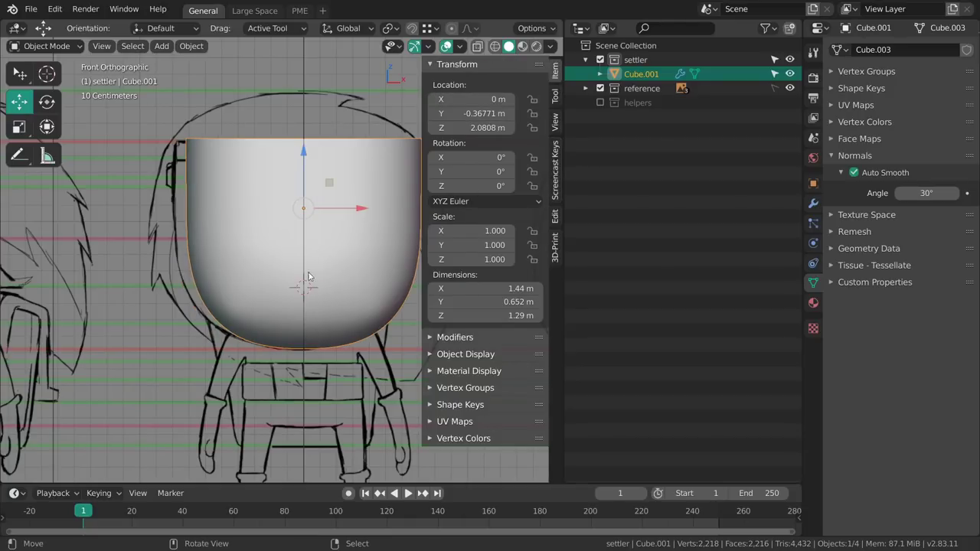
key("n")
- Check the centred head from several angles and the right view, and save the file
middle_click_drag(351, 293, 434, 207, "shift")
key("alt+a")
right_click(367, 220)
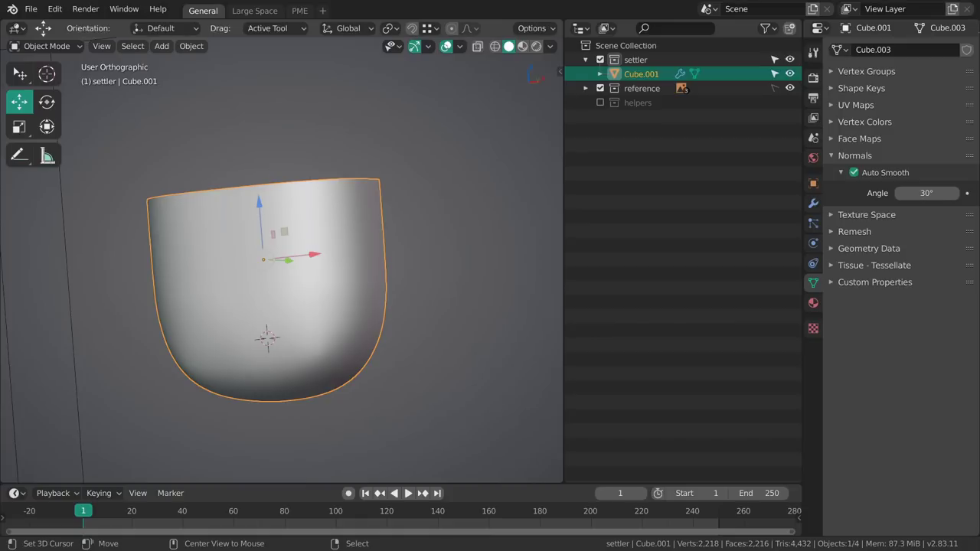
mouse_move(302, 314)
middle_mouse_down()
mouse_move(330, 317)
mouse_move(385, 294)
middle_mouse_up()
mouse_move(385, 295)
middle_mouse_down()
mouse_move(388, 266)
mouse_move(432, 267)
middle_mouse_up()
key("alt+a")
key("KP_3")
key("ctrl+s")
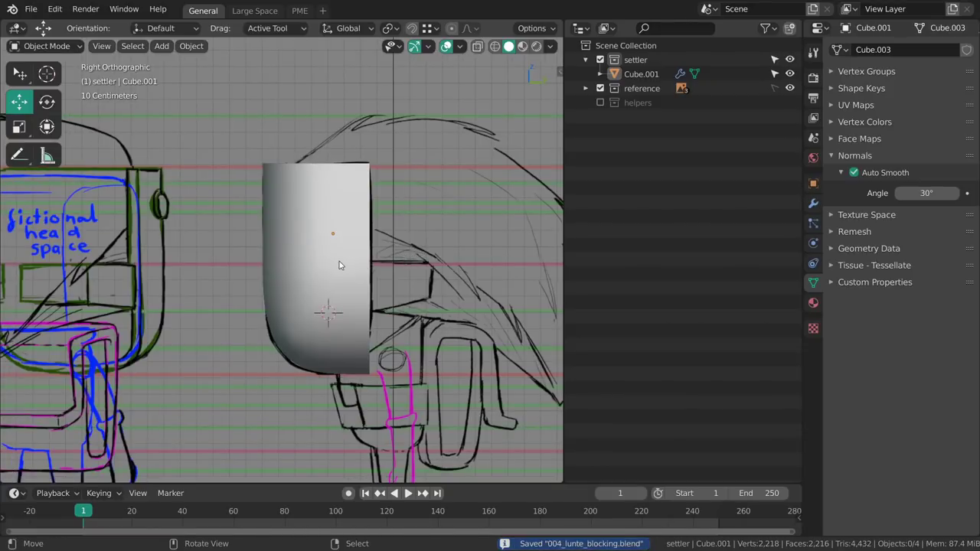
- Examine the head's wall thickness, top rim and rounded chin from several angles
mouse_move(339, 261)
middle_mouse_down()
mouse_move(361, 265)
mouse_move(366, 248)
mouse_move(368, 264)
mouse_move(372, 240)
mouse_move(376, 278)
mouse_move(344, 278)
middle_mouse_up()
right_click(372, 240)
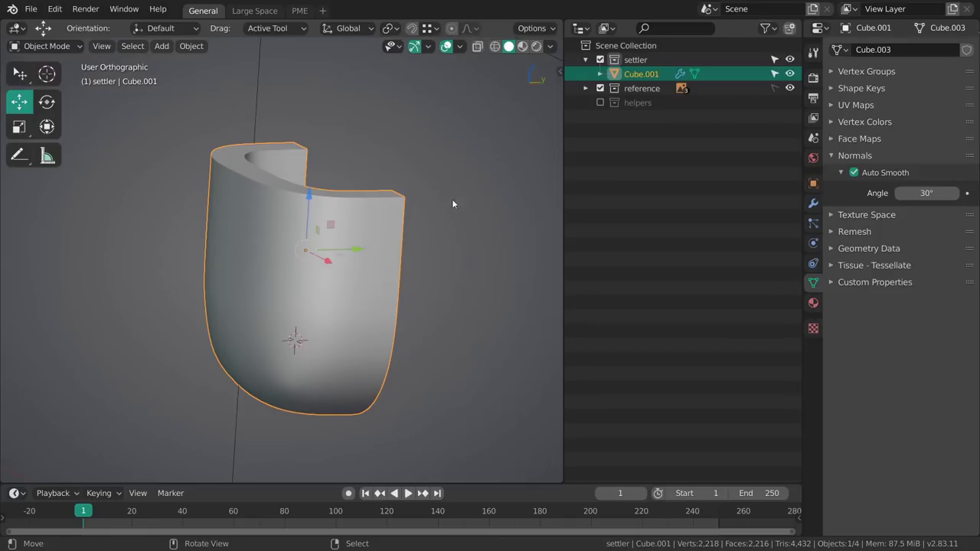
middle_click_drag(283, 294, 289, 311)
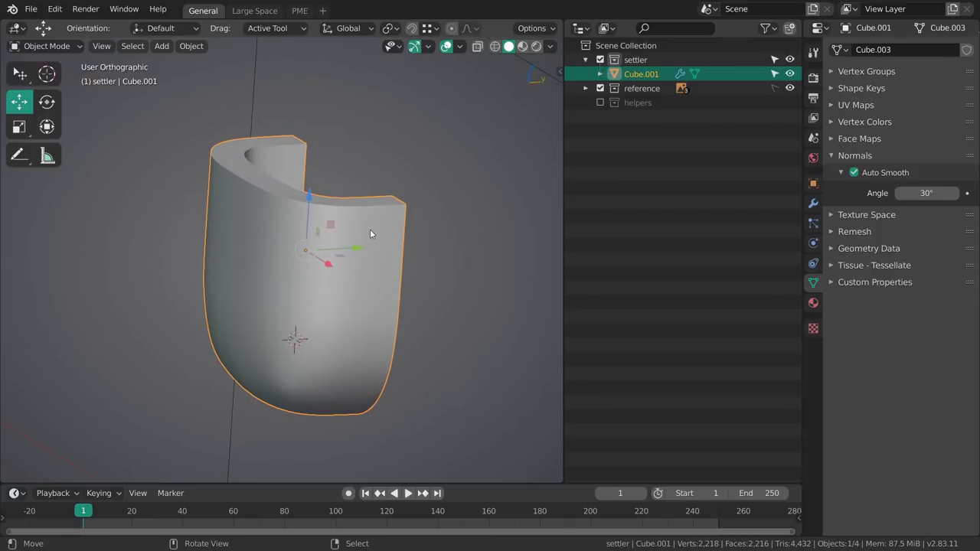
middle_click_drag(365, 234, 314, 247)
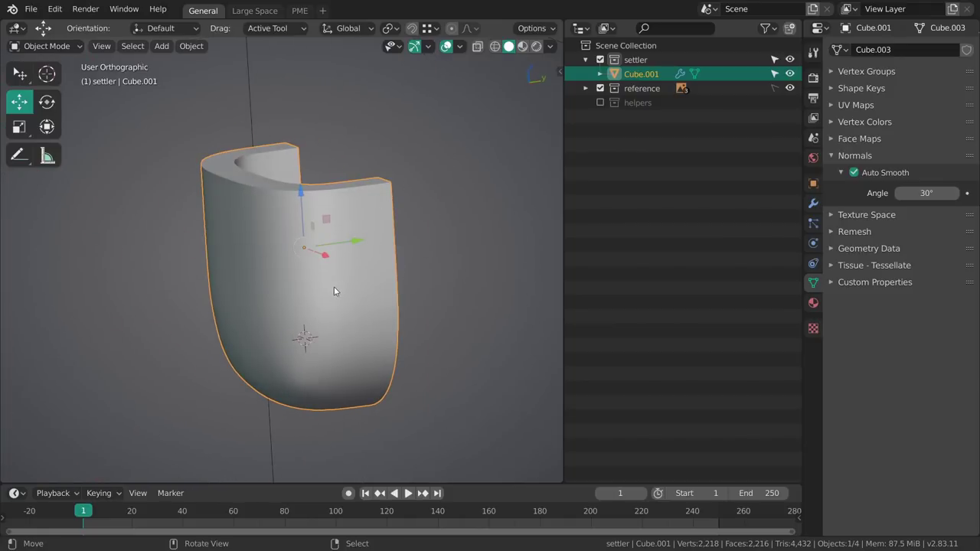
middle_click_drag(334, 291, 372, 279)
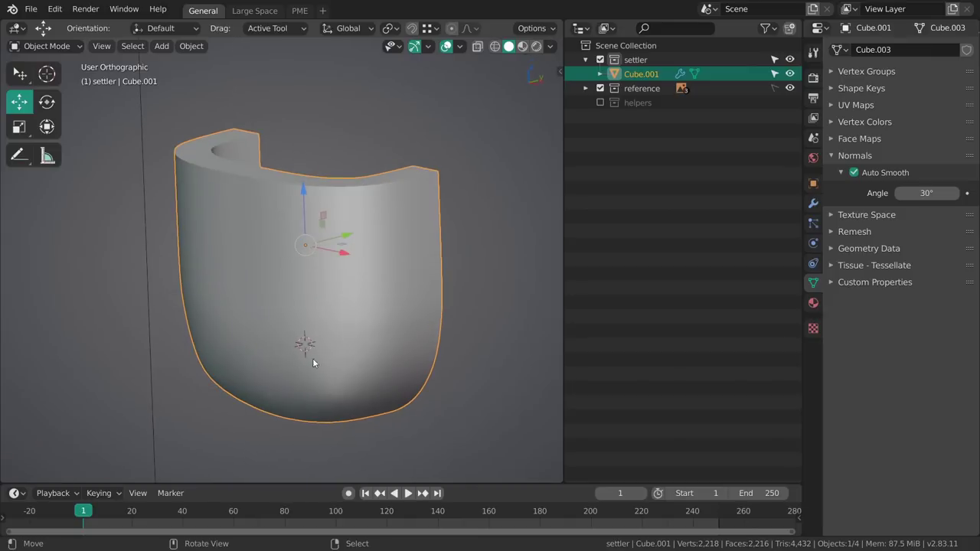
middle_click_drag(312, 360, 309, 320)
mouse_move(355, 290)
middle_mouse_down()
mouse_move(368, 212)
mouse_move(395, 253)
middle_mouse_up()
- Place the 3D cursor on the head's upper side in the right view and add a cylinder with 12 vertices there
key("KP_3")
key("alt+a")
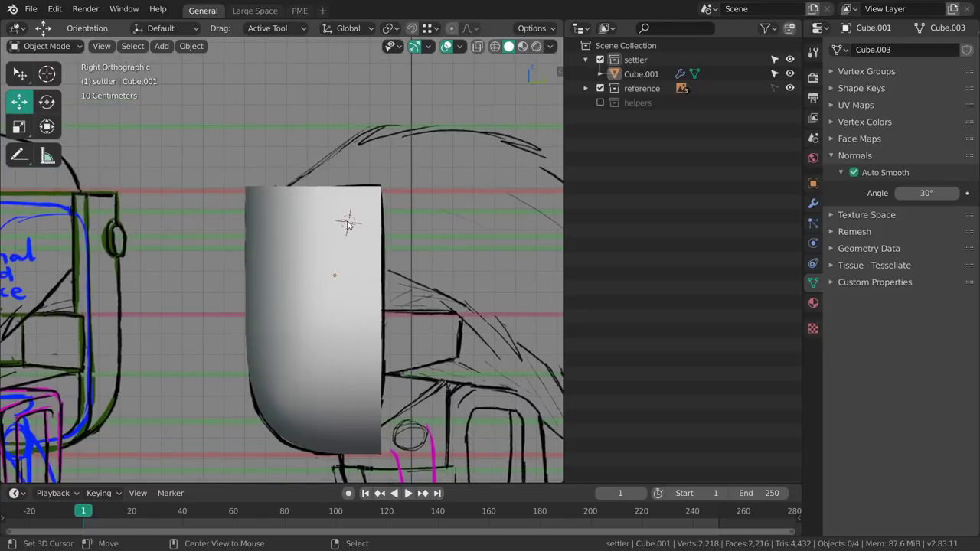
key("shift+a")
mouse_move(348, 213)
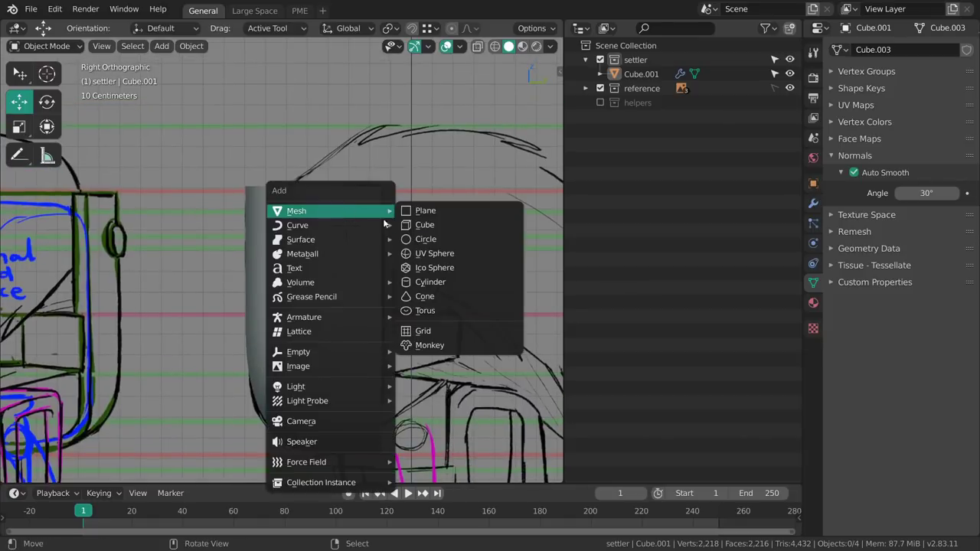
left_click(443, 283)
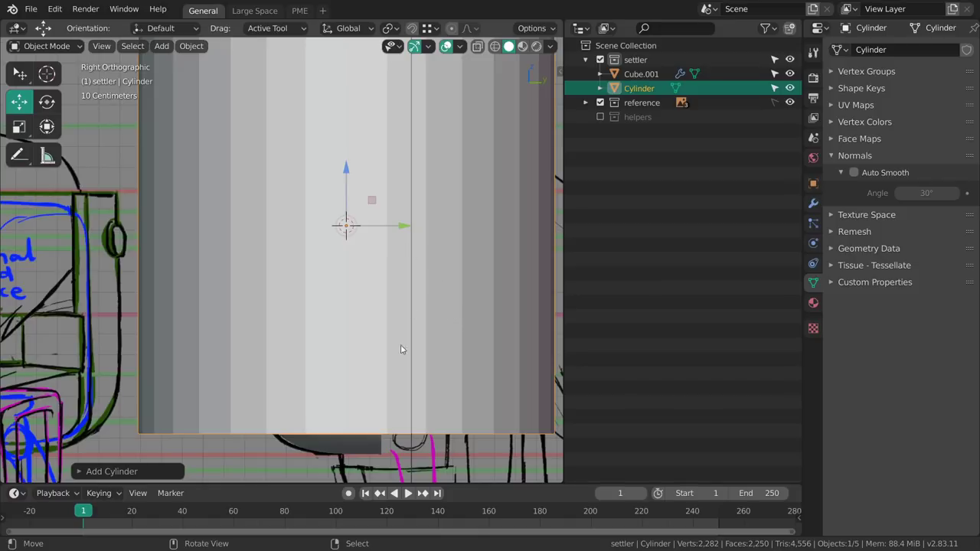
left_click(110, 469)
left_click(230, 304)
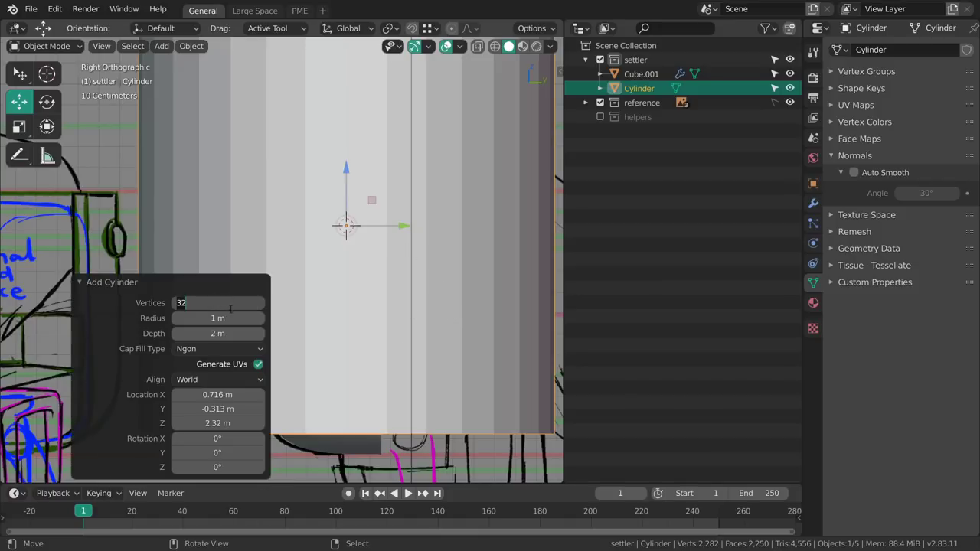
key("Return")
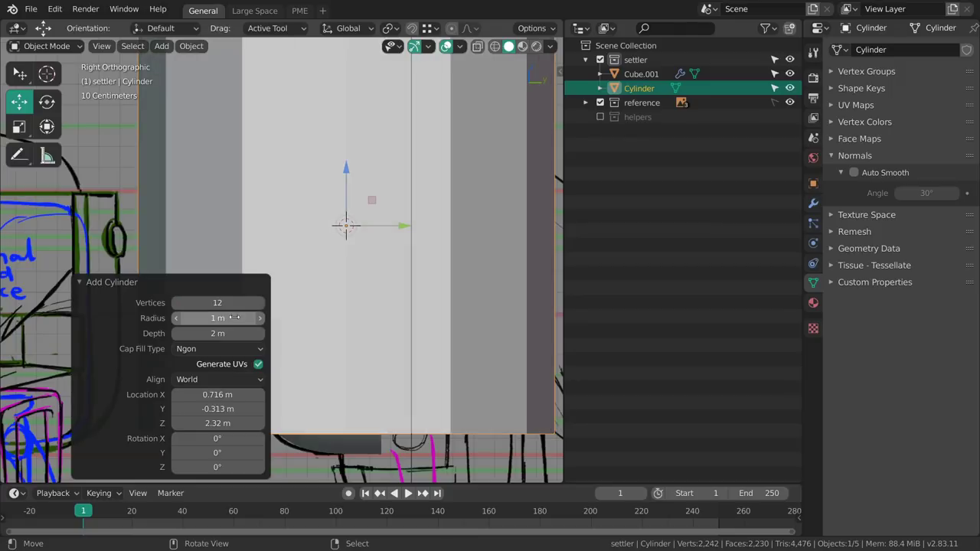
- Rotate the cylinder 90° in the front view so its axis runs sideways
middle_click_drag(437, 325, 387, 294)
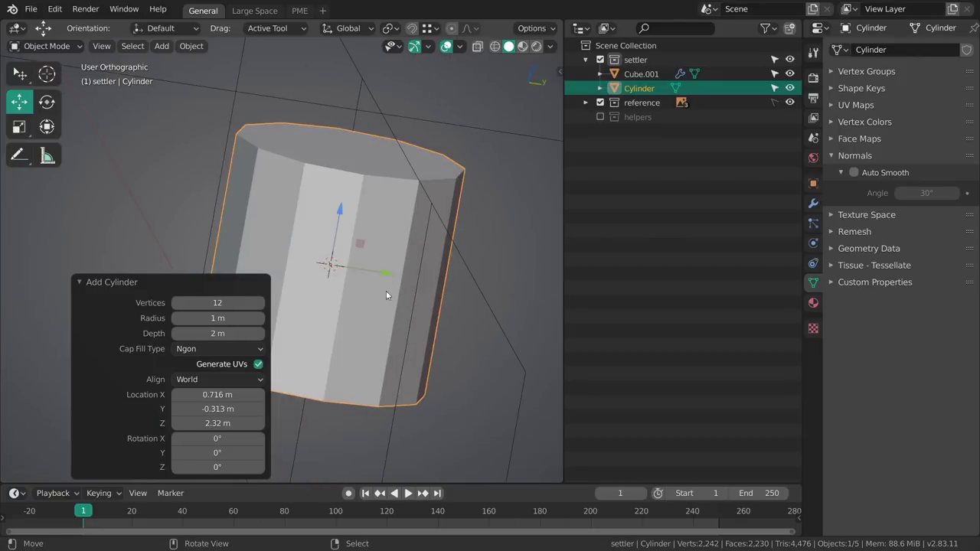
key("KP_1")
key("r")
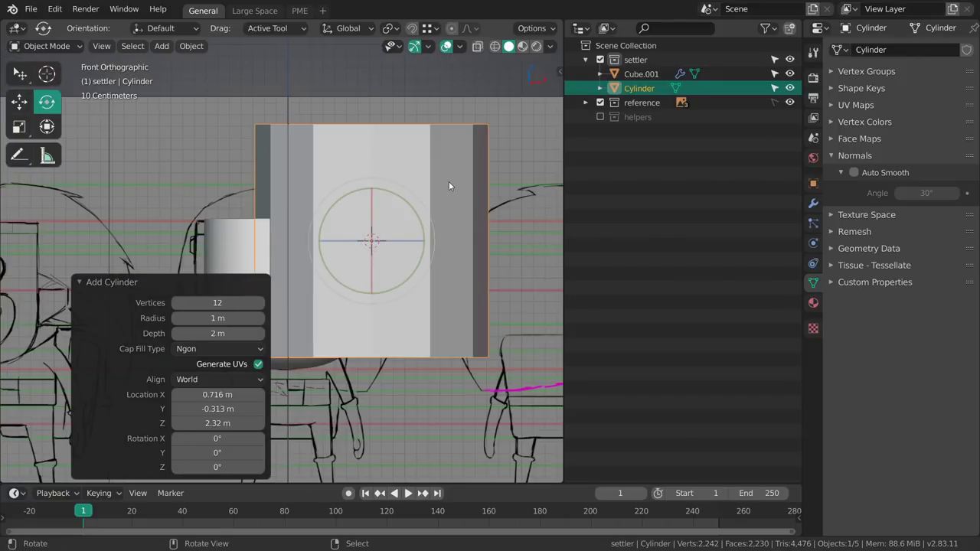
left_click_drag(449, 183, 465, 258)
type("90s")
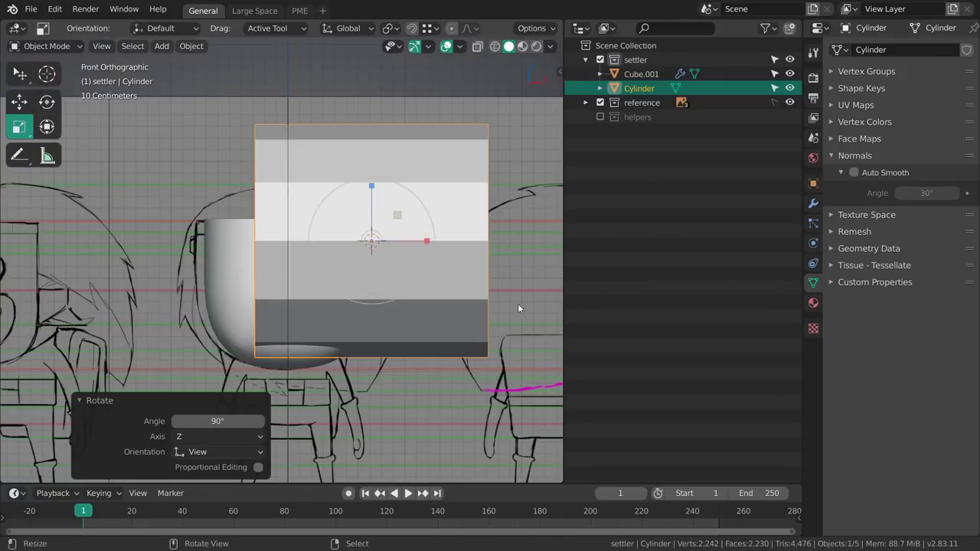
- Scale the cylinder down to ear size in the front view and flatten it further by a factor of 0.720 along X
left_click_drag(519, 304, 386, 228)
middle_click_drag(457, 341, 458, 269, "ctrl")
left_click_drag(513, 224, 477, 223)
middle_click_drag(485, 225, 485, 192, "ctrl")
middle_click_drag(486, 242, 442, 252, "shift")
left_click_drag(454, 230, 437, 229)
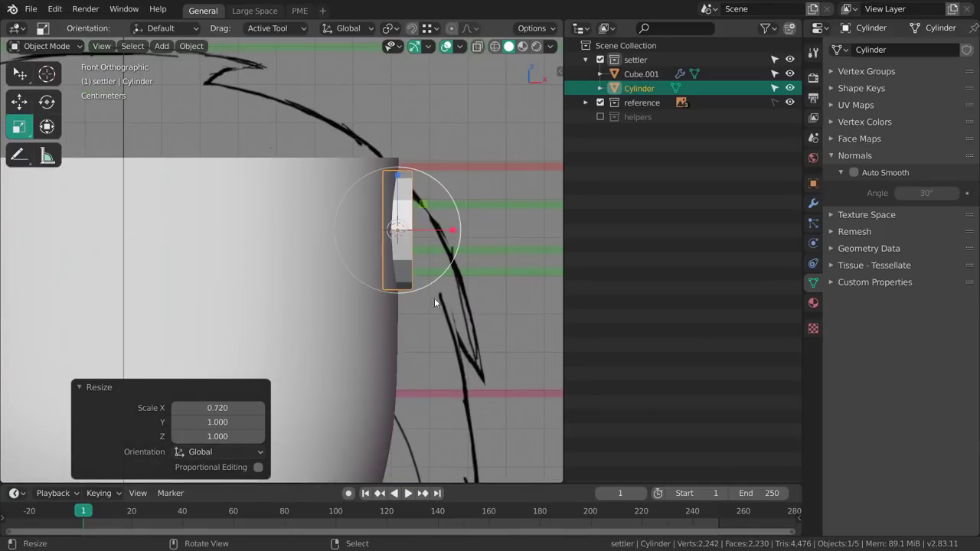
- Shrink the cylinder in the right view and align it in wireframe shading with the small ear circle of the side reference drawing
key("grave")
middle_click_drag(511, 299, 454, 283, "shift")
left_click_drag(454, 283, 414, 258)
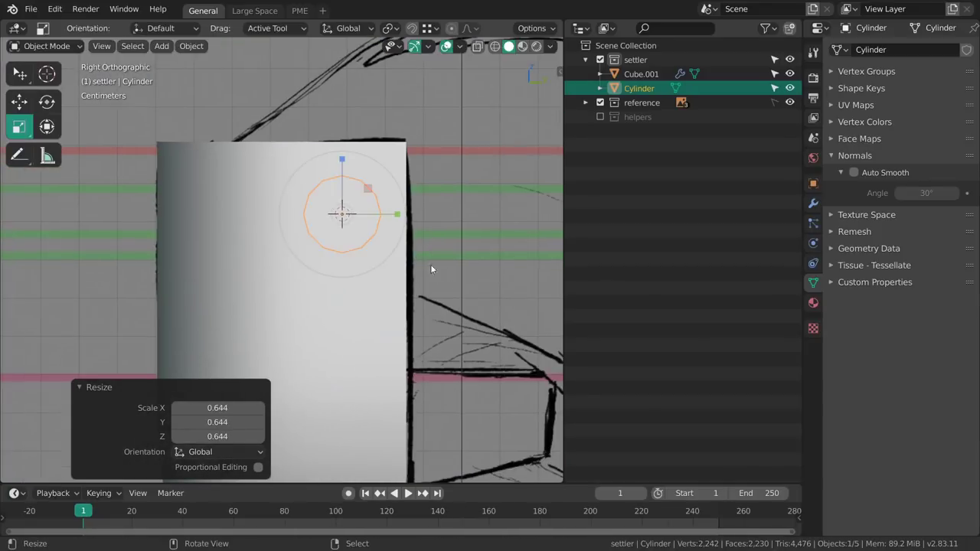
key("shift+z")
middle_click_drag(406, 271, 412, 256, "shift")
mouse_move(449, 276)
left_mouse_down()
mouse_move(414, 250)
mouse_move(433, 268)
mouse_move(443, 263)
left_mouse_up()
key("g")
key("s")
key("g")
left_click(443, 264)
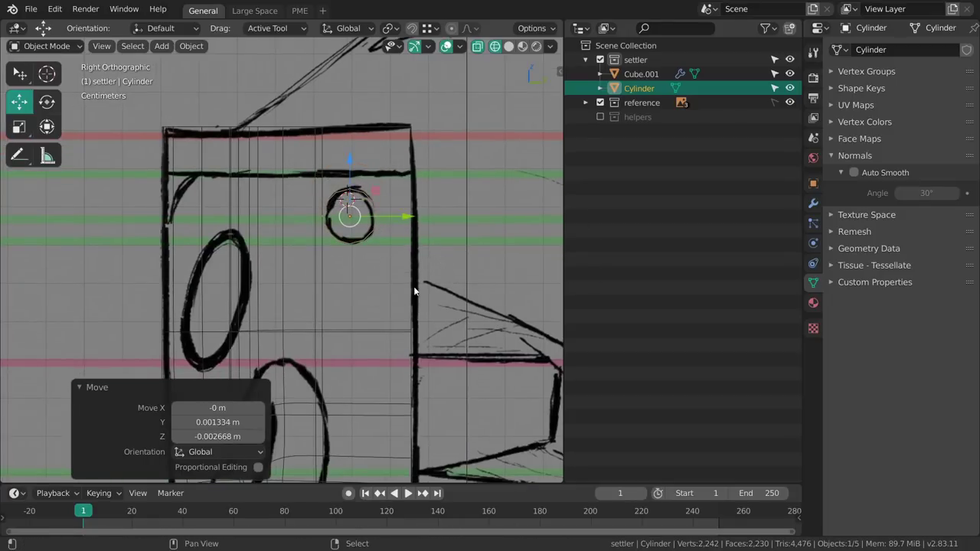
middle_click_drag(414, 285, 429, 304, "shift")
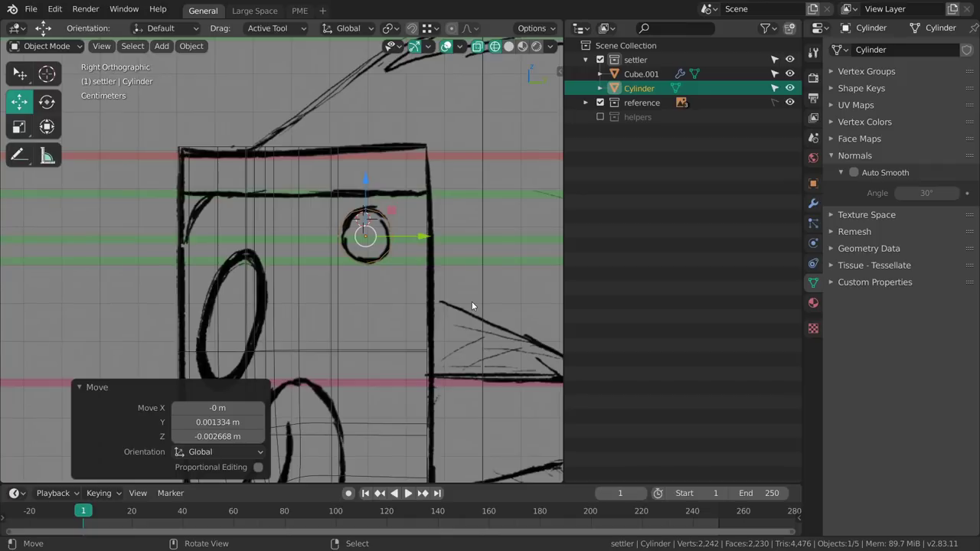
- Add a Mirror modifier on the X axis to the cylinder and return to solid shading
left_click(814, 203)
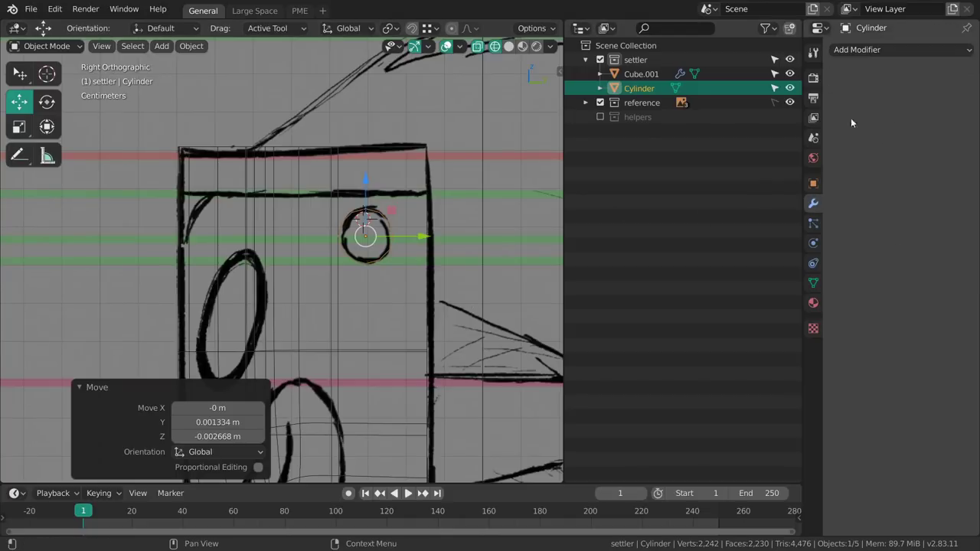
left_click(896, 49)
left_click(681, 190)
scroll(389, 223, "down", 3)
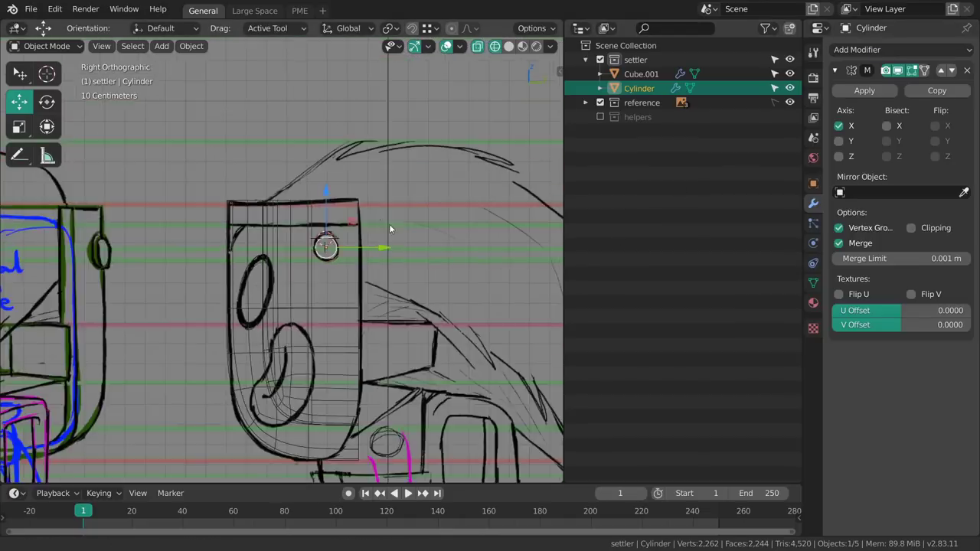
middle_click_drag(388, 295, 474, 306)
key("shift+z")
- Examine how the cylinder sits in the head's side and whether its mirrored copy appears on the opposite side
mouse_move(349, 296)
middle_mouse_down()
mouse_move(468, 272)
mouse_move(437, 210)
mouse_move(327, 245)
middle_mouse_up()
scroll(429, 222, "up", 2)
middle_click_drag(445, 210, 466, 216)
middle_click_drag(249, 226, 303, 237)
scroll(303, 237, "down", 4)
key("KP_1")
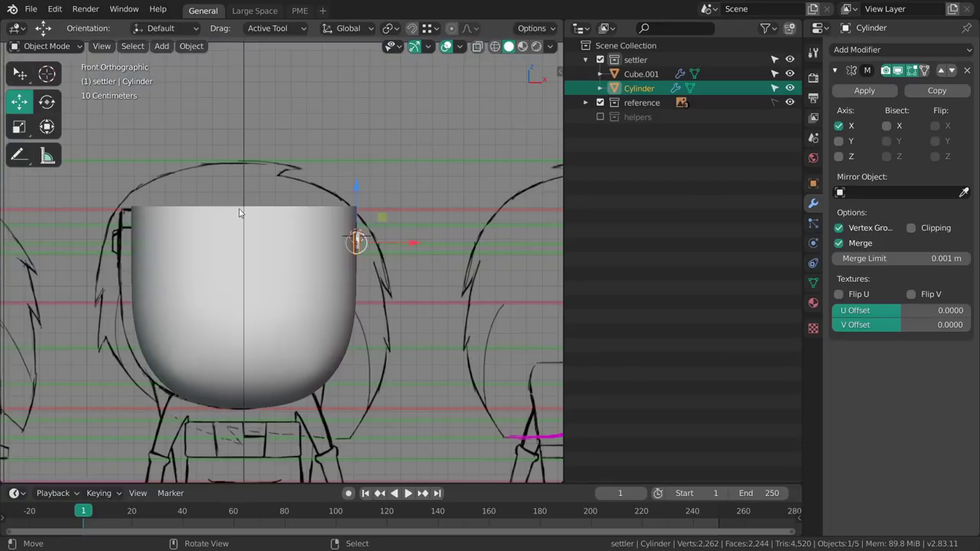
key("KP_3")
scroll(410, 265, "up", 2)
middle_click_drag(348, 266, 364, 240)
key("alt+a")
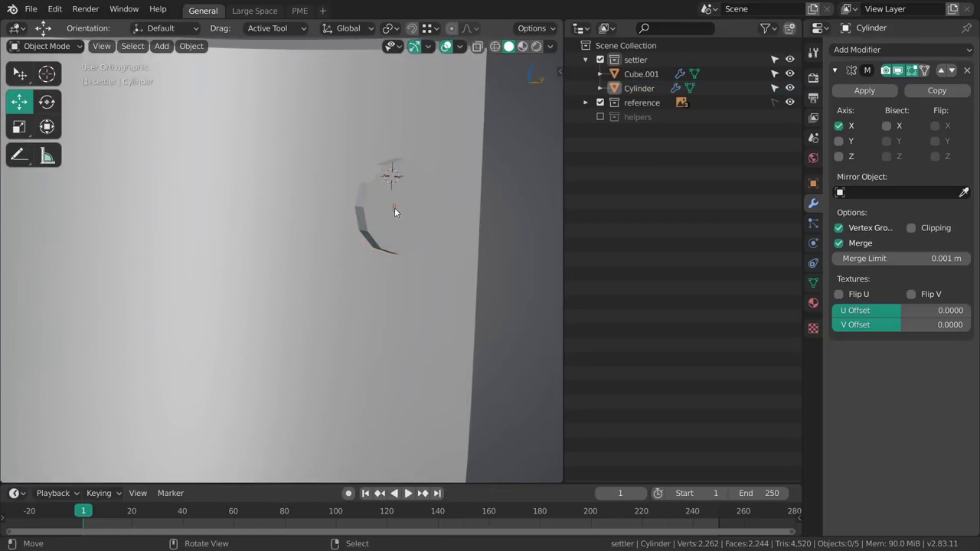
right_click(404, 224)
middle_click_drag(375, 275, 440, 292)
middle_click_drag(476, 230, 450, 231, "ctrl")
- Enable the helpers collection, locate its Center empty and reselect the cylinder
left_click(601, 117)
left_click(637, 131)
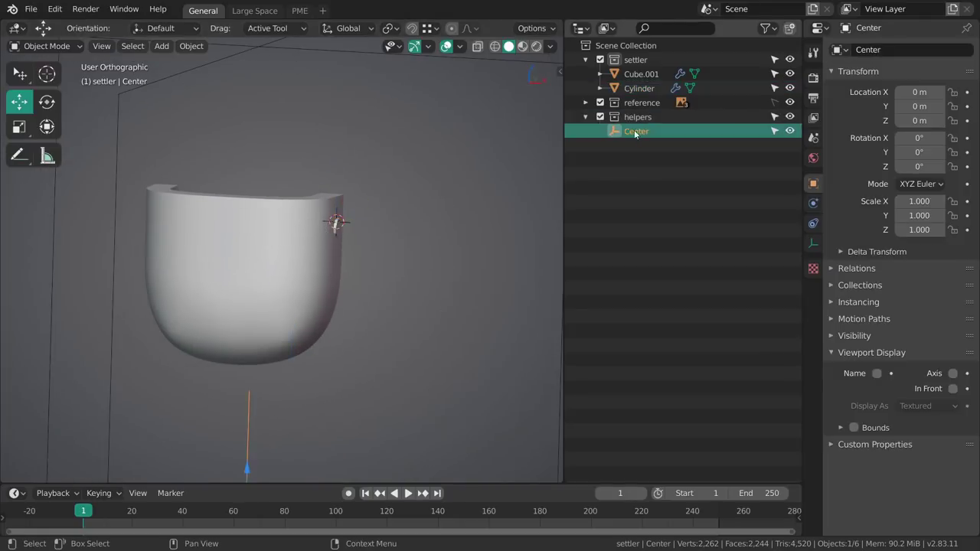
left_click(337, 230)
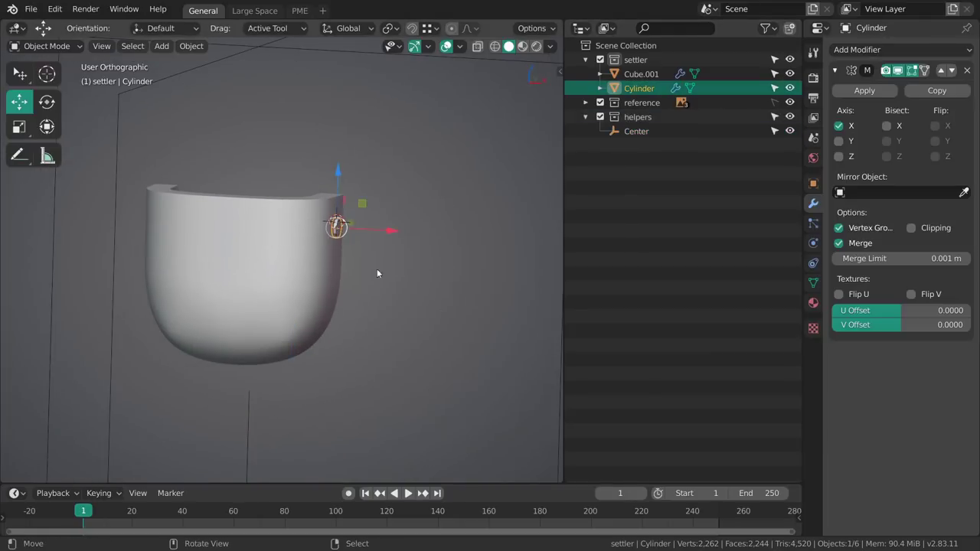
left_click(897, 192)
type("ce")
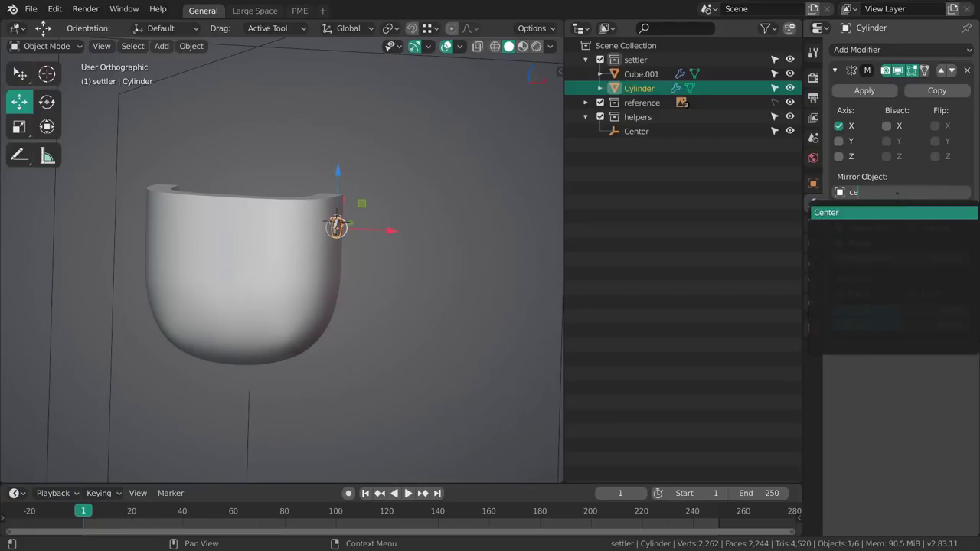
key("Escape")
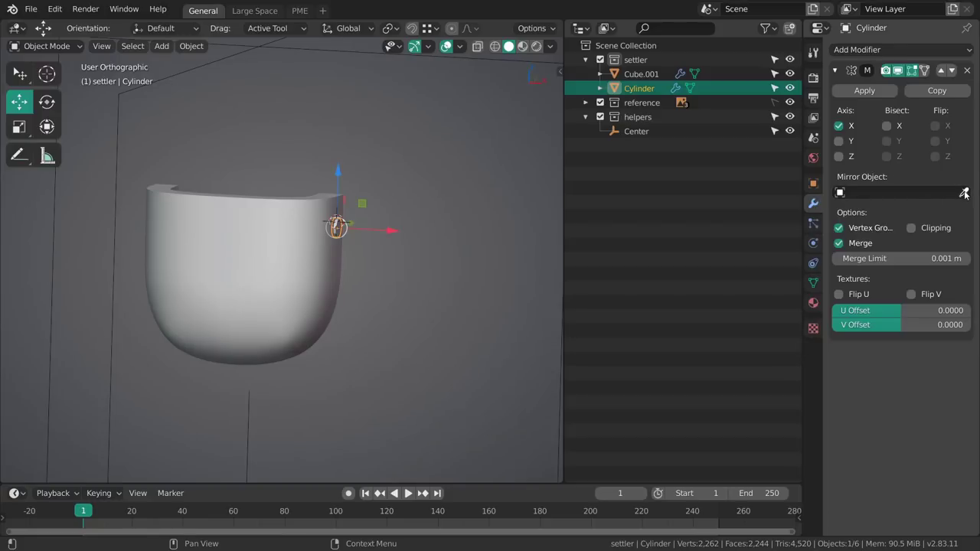
left_click(965, 193)
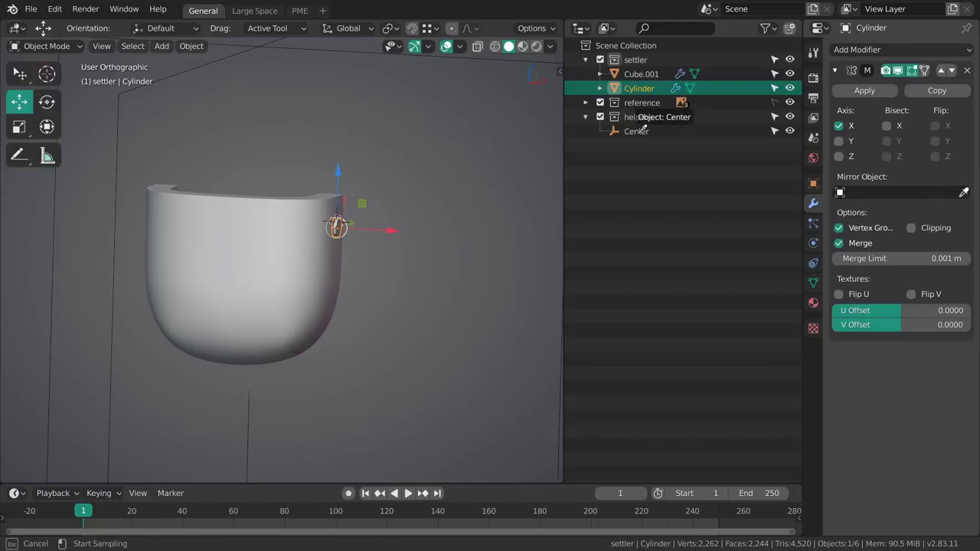
key("Escape")
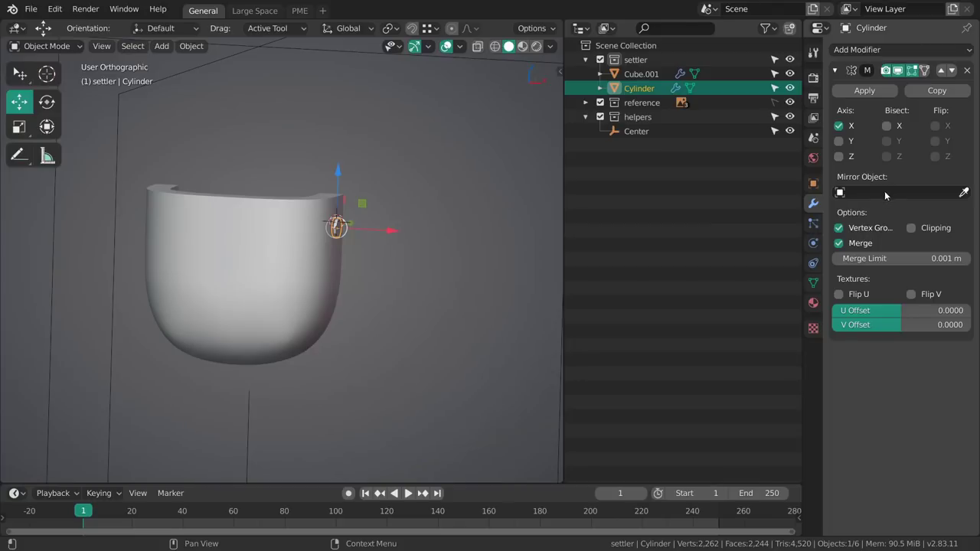
- Set the Center empty as the mirror object of the cylinder's Mirror modifier and check both sides of the head
key("e")
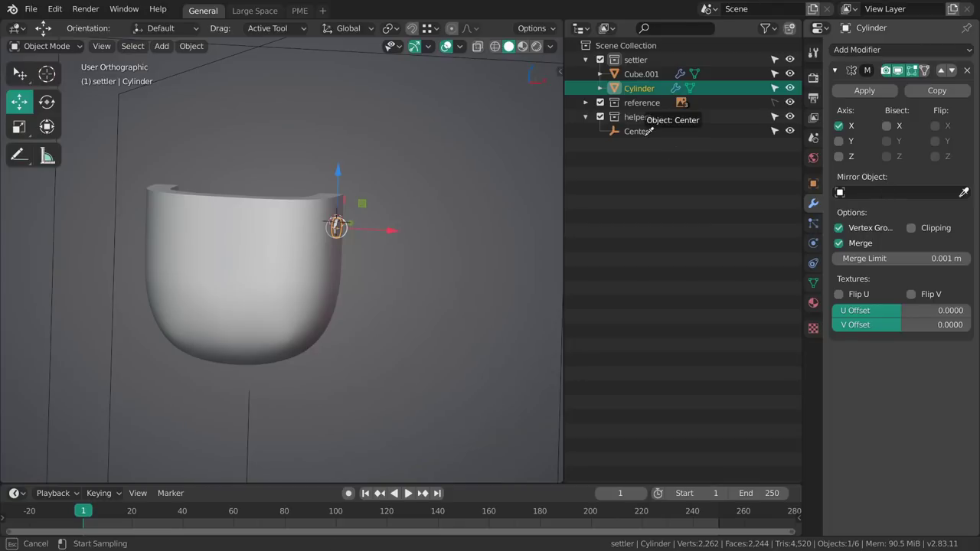
left_click(637, 131)
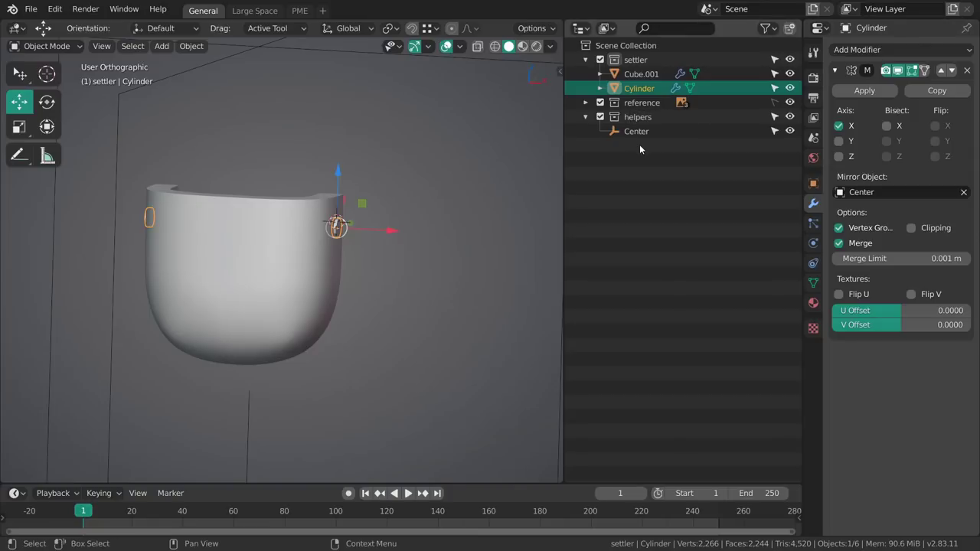
middle_click_drag(410, 214, 404, 270)
scroll(436, 288, "up", 3)
middle_click_drag(467, 285, 441, 264, "shift")
- Adjust the ear cylinder's size and position so it protrudes slightly from the head's side, and compare it with the front reference
key("alt+a")
right_click(438, 262)
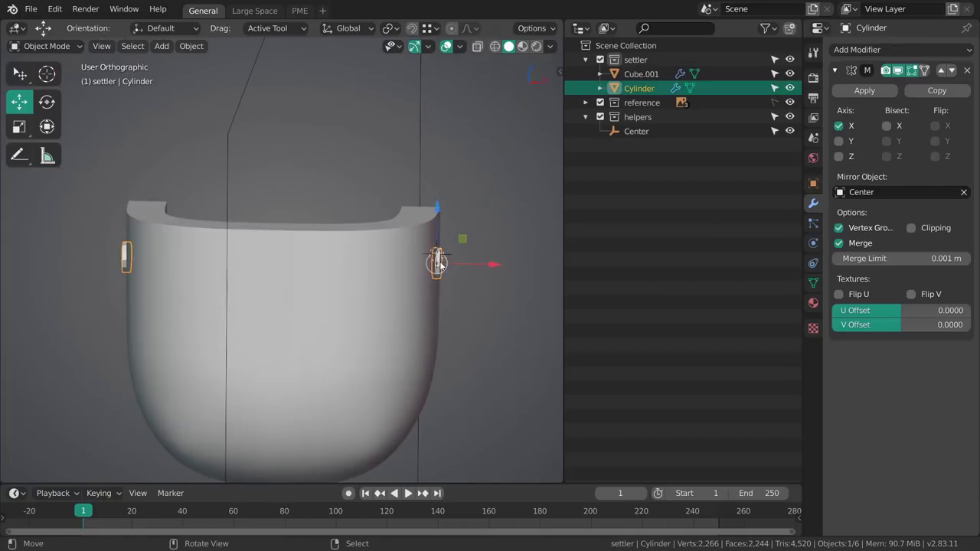
scroll(422, 292, "up", 3)
middle_click_drag(464, 332, 420, 328, "shift")
key("r")
key("g")
mouse_move(463, 300)
left_mouse_down()
mouse_move(515, 314)
mouse_move(476, 306)
left_mouse_up()
key("s")
key("shift+space")
key("g")
right_click(486, 357)
key("KP_1")
scroll(418, 237, "down", 6)
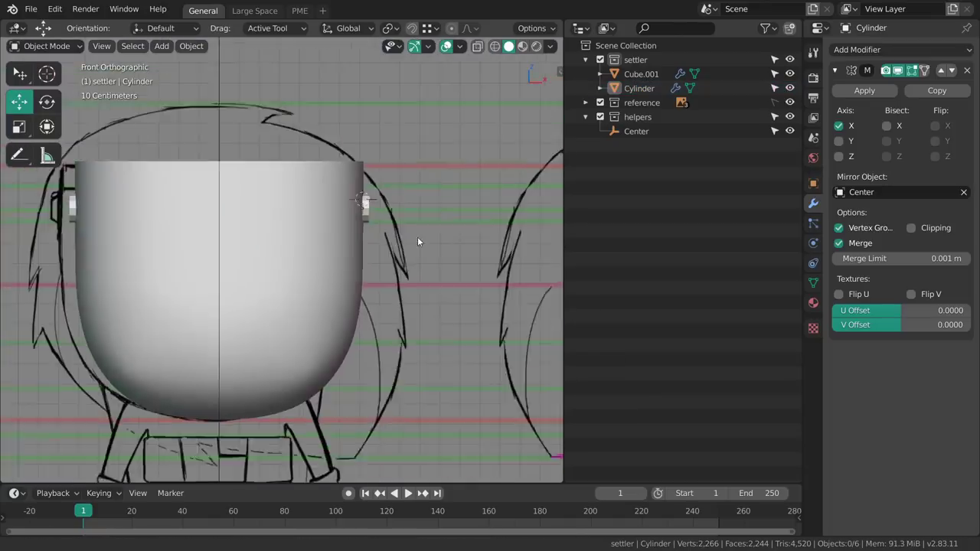
scroll(364, 270, "up", 4)
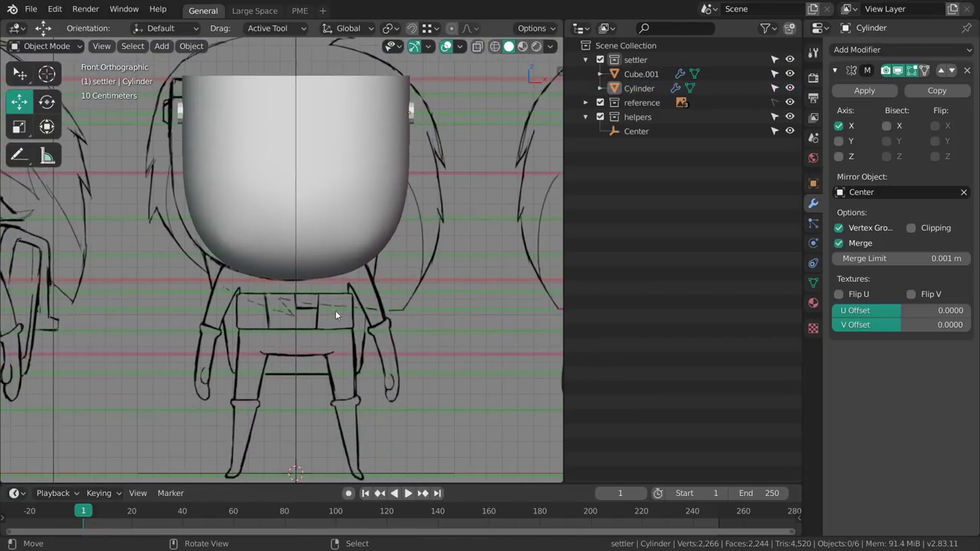
key("z")
left_click(309, 253)
middle_click_drag(344, 251, 364, 234, "shift")
key("z")
left_click(372, 259)
middle_click_drag(310, 312, 314, 294, "shift")
key("shift+a")
mouse_move(376, 266)
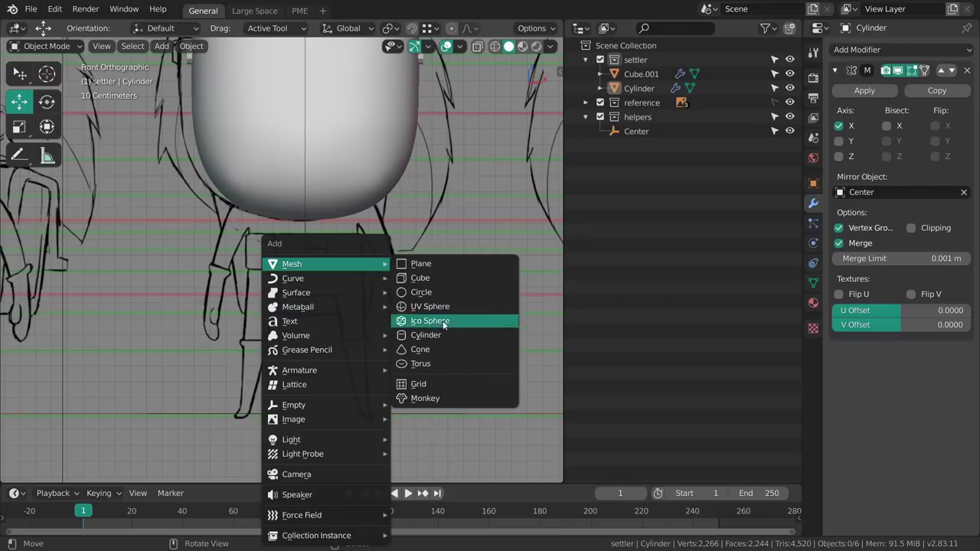
left_click(437, 277)
key("s")
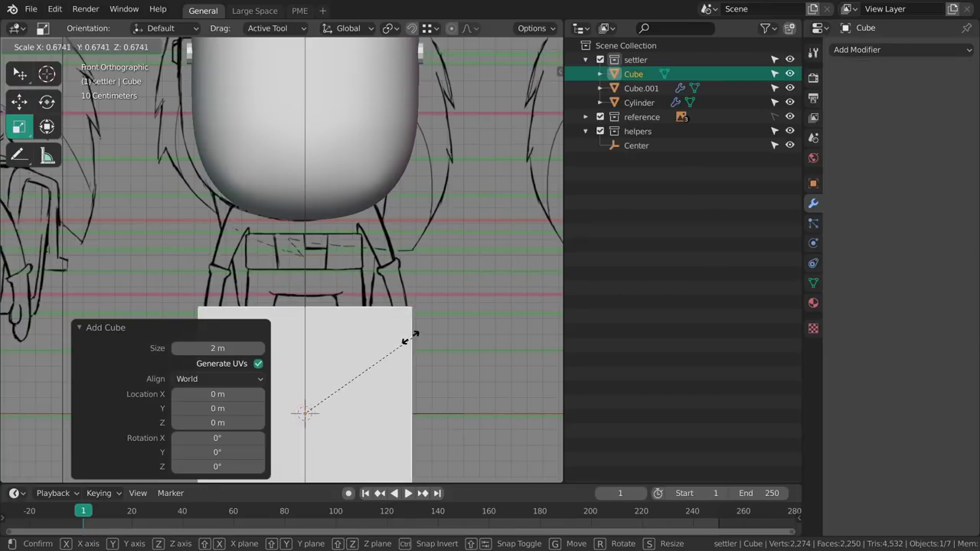
left_click(369, 346)
middle_click_drag(376, 361, 405, 312, "shift")
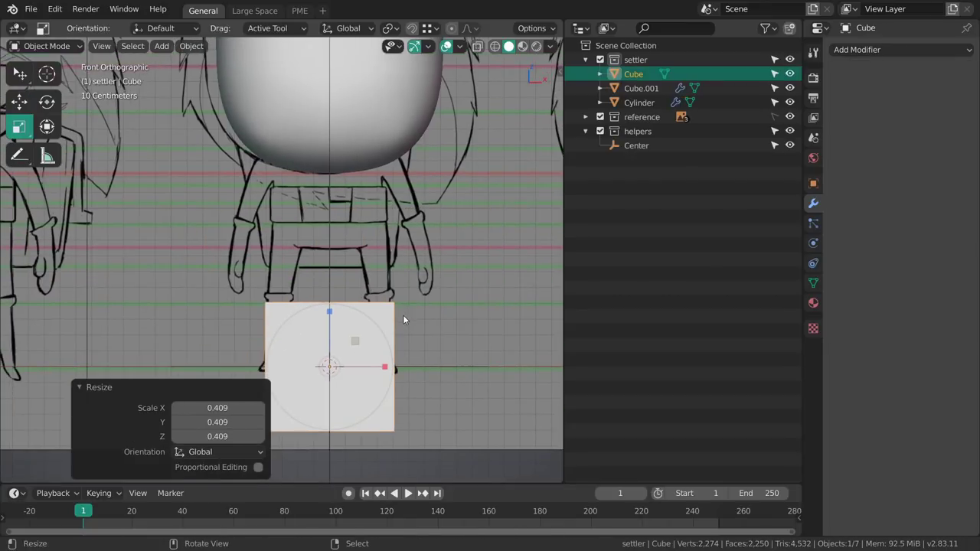
key("x")
left_click(399, 317)
- Add a 12-vertex cylinder mesh for the torso and scale it uniformly to about 0.485
key("shift+a")
mouse_move(387, 262)
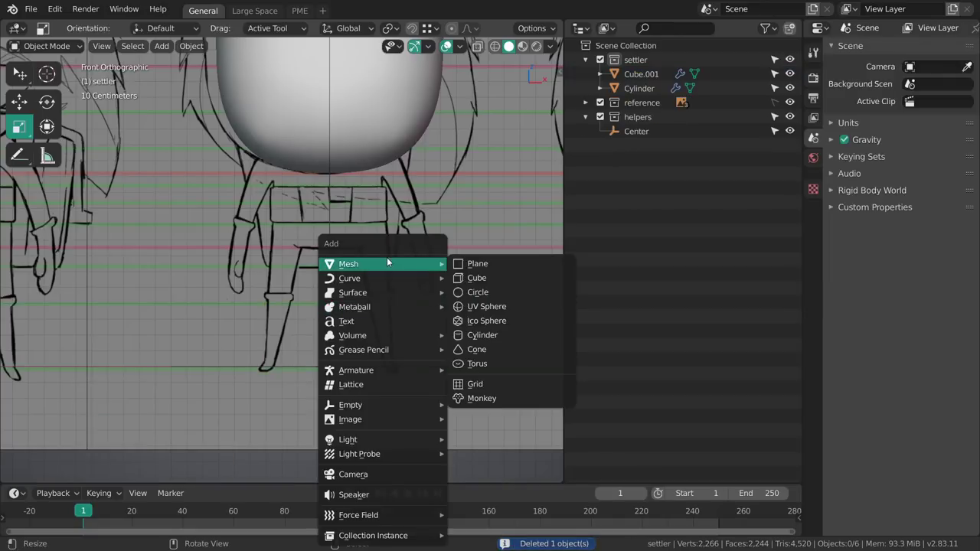
left_click(491, 336)
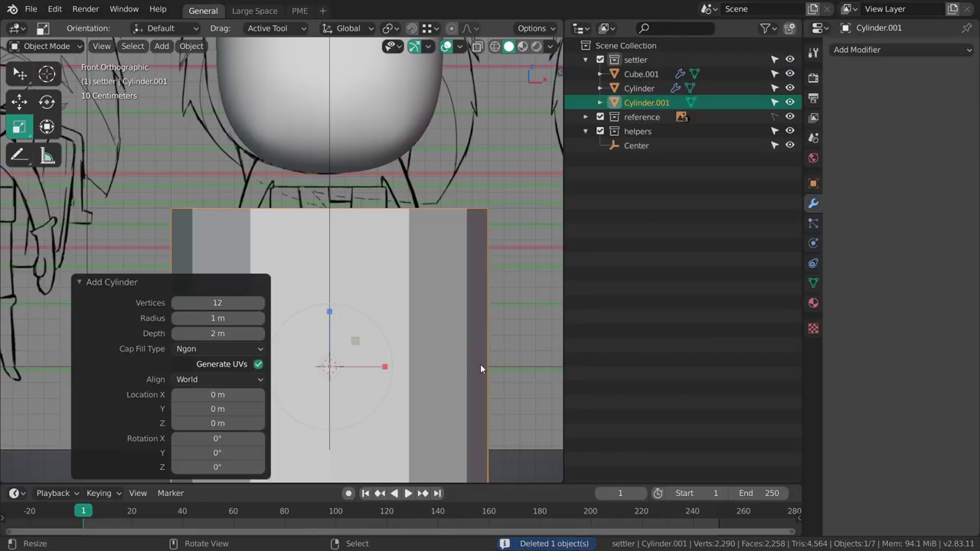
key("s")
left_click(402, 330)
- Raise the new cylinder about 0.83 m along Z to the torso area and compare it with the side reference
middle_click_drag(400, 331, 334, 408)
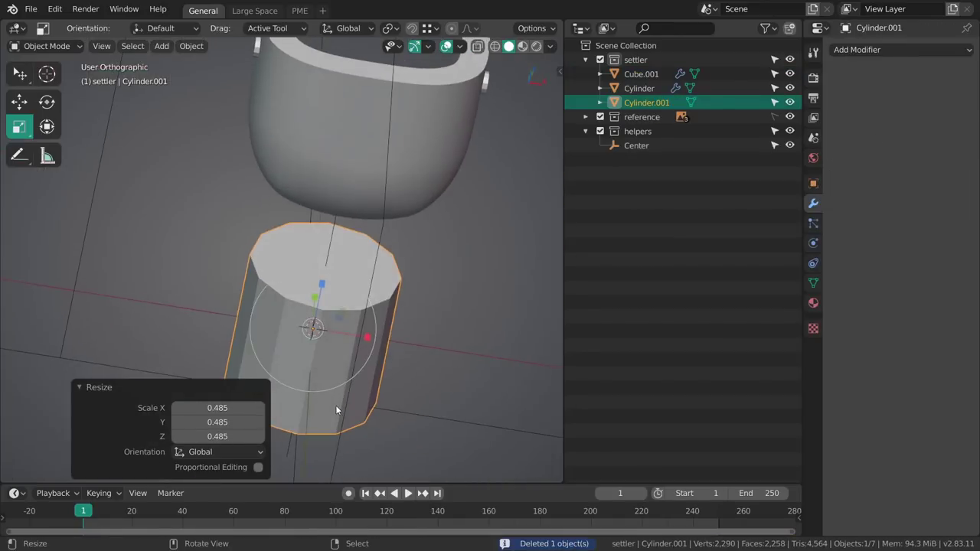
middle_click_drag(396, 360, 368, 346)
key("g")
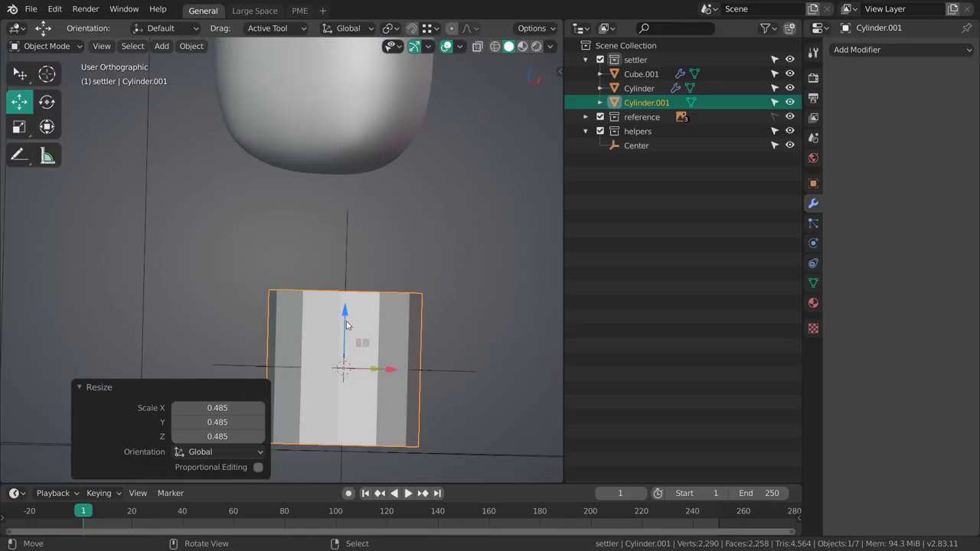
left_click_drag(346, 314, 361, 182)
middle_click_drag(358, 234, 421, 254, "shift")
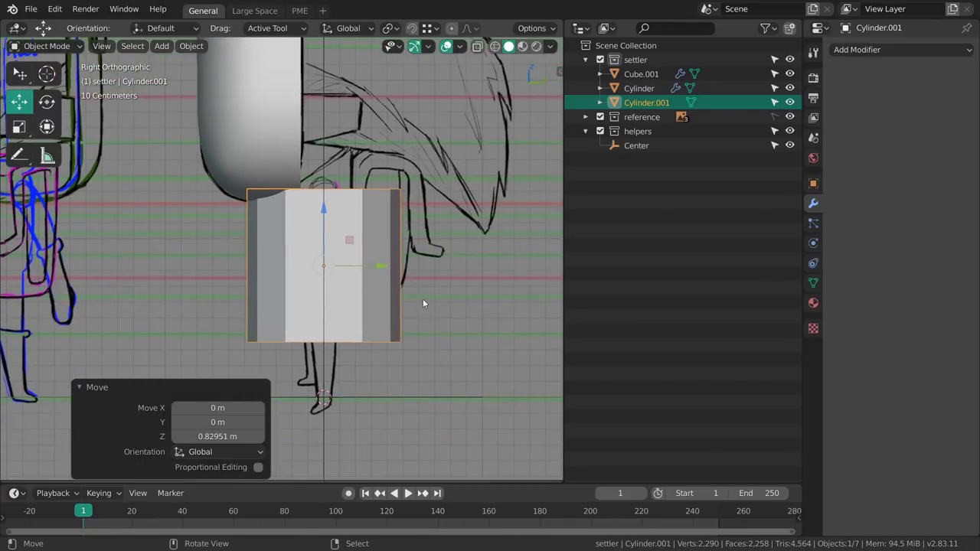
key("shift+z")
middle_click_drag(411, 410, 410, 336, "ctrl")
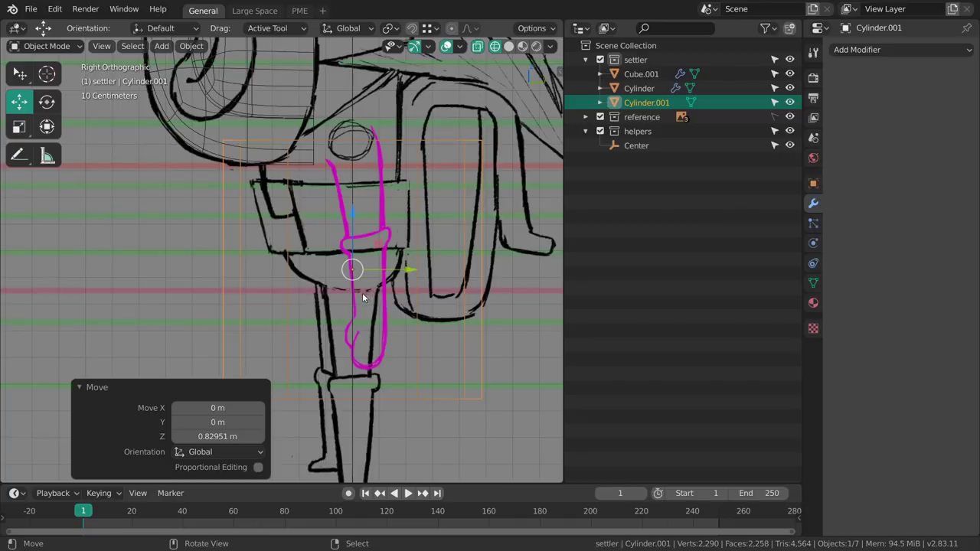
key("shift+z")
left_click(550, 47)
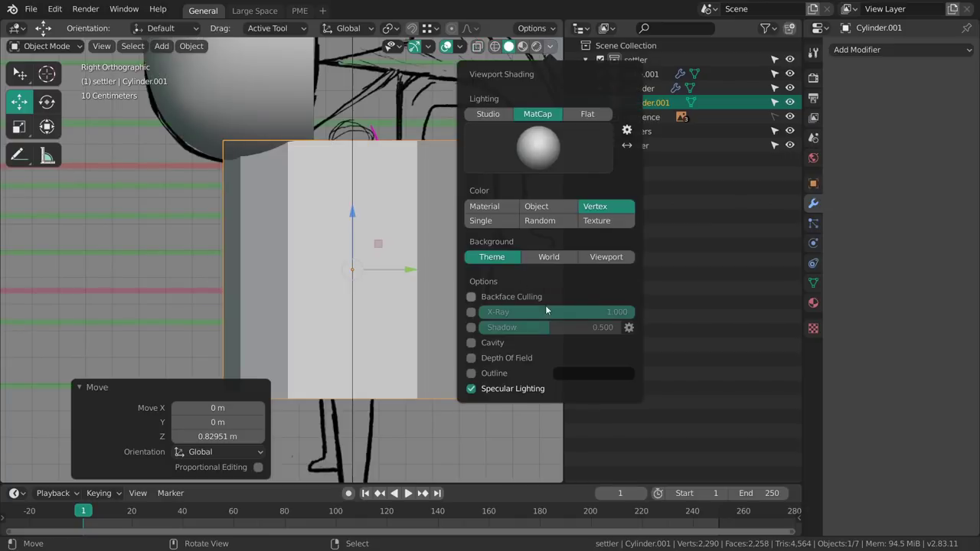
left_click(472, 313)
mouse_move(495, 312)
left_mouse_down()
mouse_move(481, 313)
mouse_move(525, 309)
left_mouse_up()
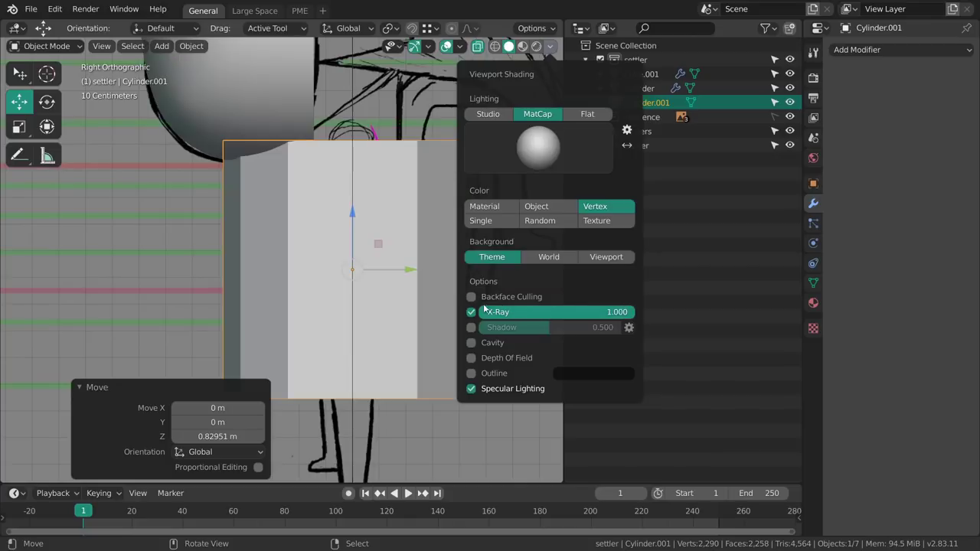
left_click(471, 313)
middle_click_drag(359, 389, 363, 209, "ctrl")
scroll(371, 314, "up", 7)
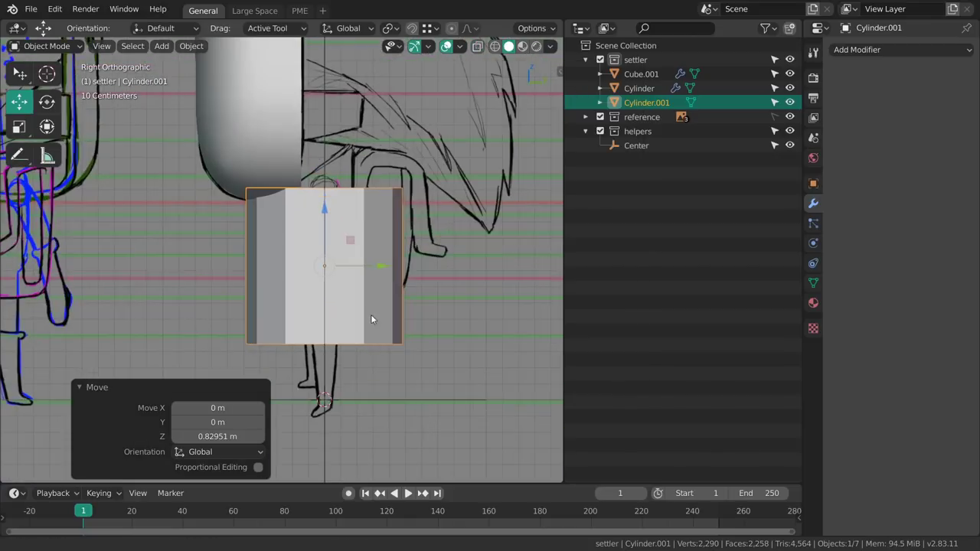
- Show the scene in wireframe, then scale down and move the whole cylinder's mesh to fit the torso in the side reference
key("alt+z")
key("Tab")
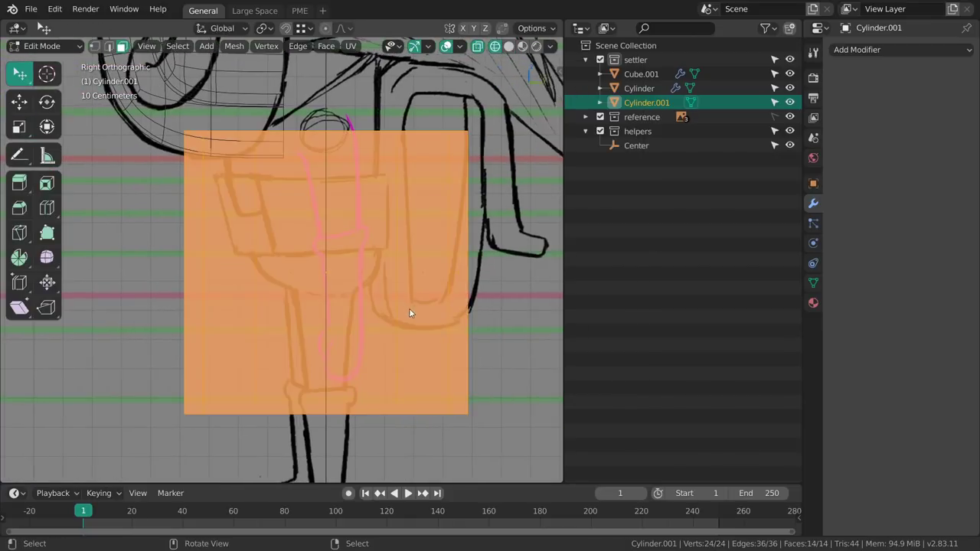
key("alt+a")
key("a")
key("s")
left_click_drag(527, 344, 449, 215)
key("g")
middle_click_drag(443, 239, 457, 326, "shift")
scroll(453, 306, "up", 1)
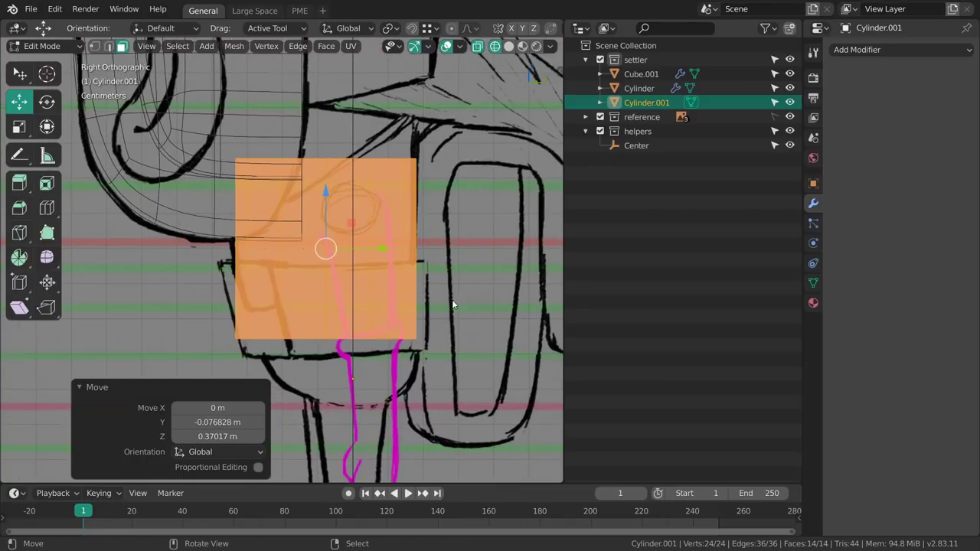
key("g")
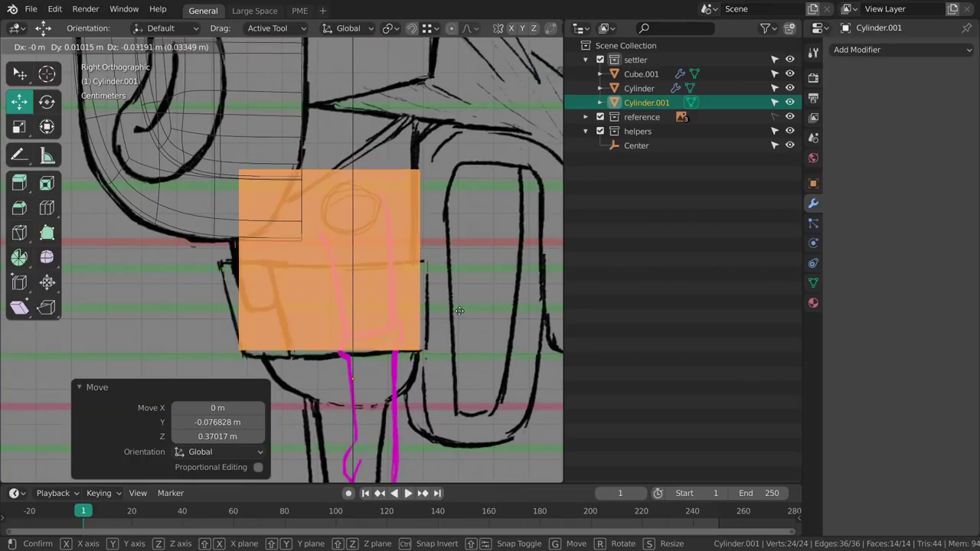
left_click(446, 317)
- Scale and position the cylinder's bottom edge loop to follow the torso outline in the side reference
key("2")
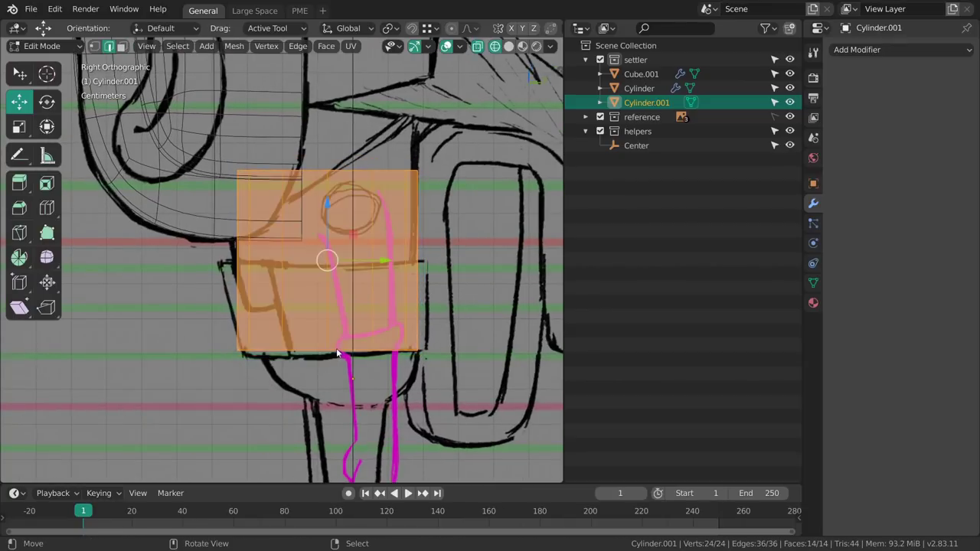
right_click(339, 351, "alt")
middle_click_drag(408, 377, 402, 322, "shift")
key("s")
mouse_move(473, 349)
left_mouse_down()
mouse_move(432, 328)
mouse_move(457, 338)
mouse_move(457, 354)
left_mouse_up()
key("g")
key("s")
left_click_drag(459, 356, 474, 382)
key("g")
- Widen the cylinder's bottom edge loop to about 1.674 along X to match the torso width in the front reference
key("KP_1")
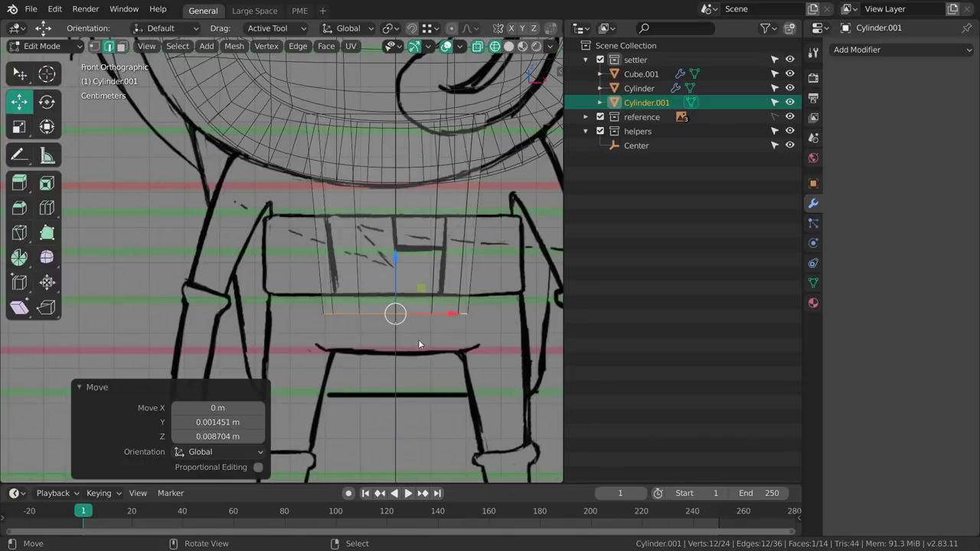
middle_click_drag(418, 339, 425, 297, "ctrl")
key("a")
middle_click_drag(433, 348, 430, 305, "shift")
key("s")
left_click(379, 279, "alt")
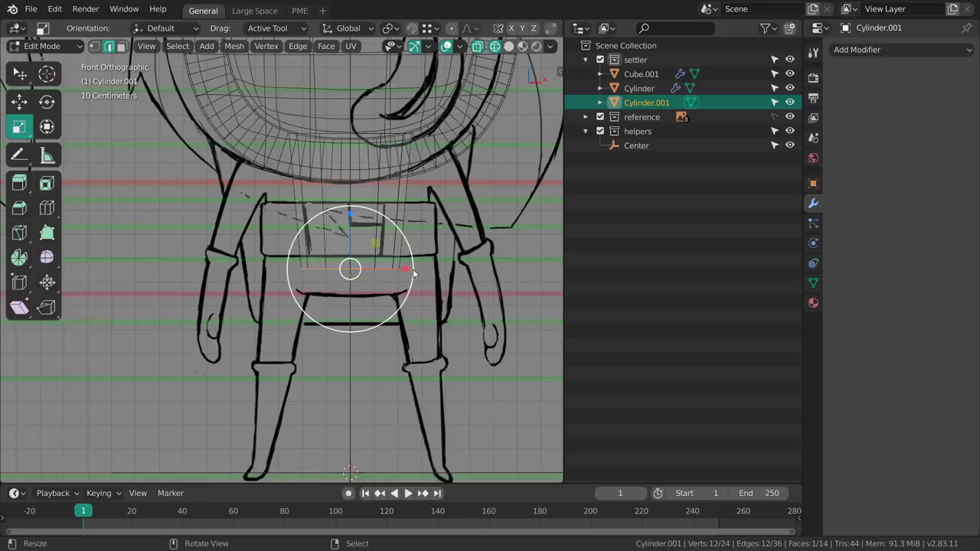
left_click_drag(406, 270, 442, 275)
middle_click_drag(401, 150, 406, 229, "shift")
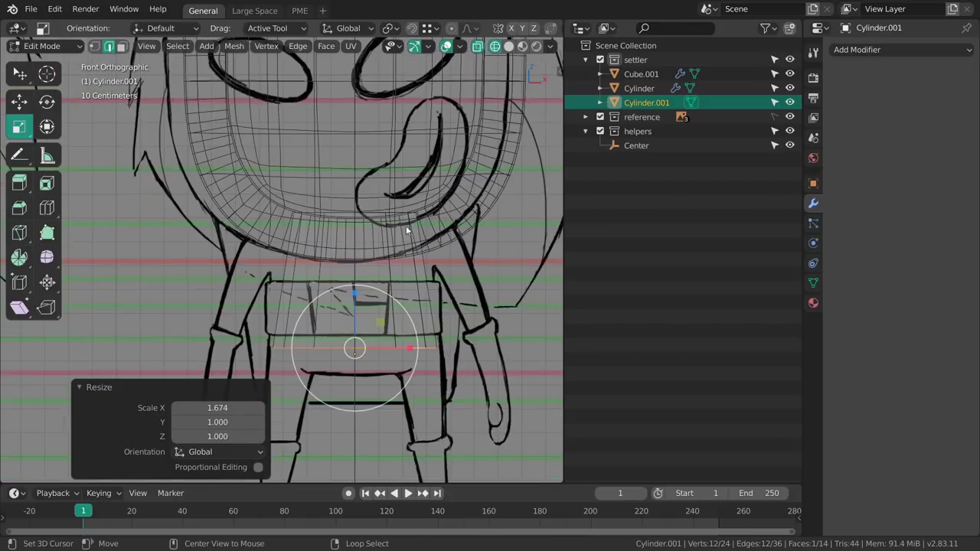
- Widen the cylinder's top edge loop to about 1.324 along X to match the bottom width, and reselect the bottom loop
left_click(395, 221, "alt")
mouse_move(410, 214)
left_mouse_down()
mouse_move(442, 213)
mouse_move(427, 212)
left_mouse_up()
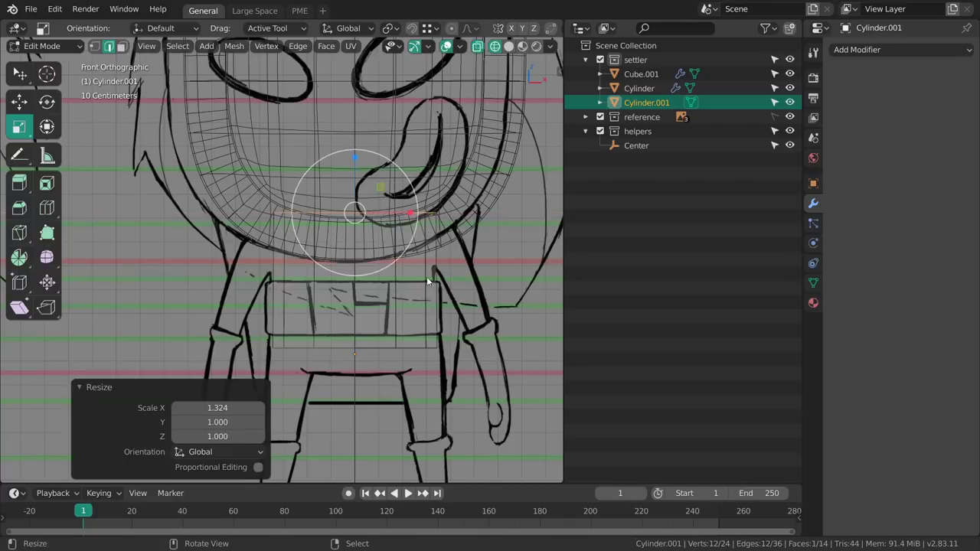
middle_click_drag(410, 360, 428, 291, "shift")
middle_click_drag(428, 291, 429, 252, "ctrl")
key("alt+a")
middle_click_drag(432, 207, 425, 228, "shift")
left_click(409, 297, "alt")
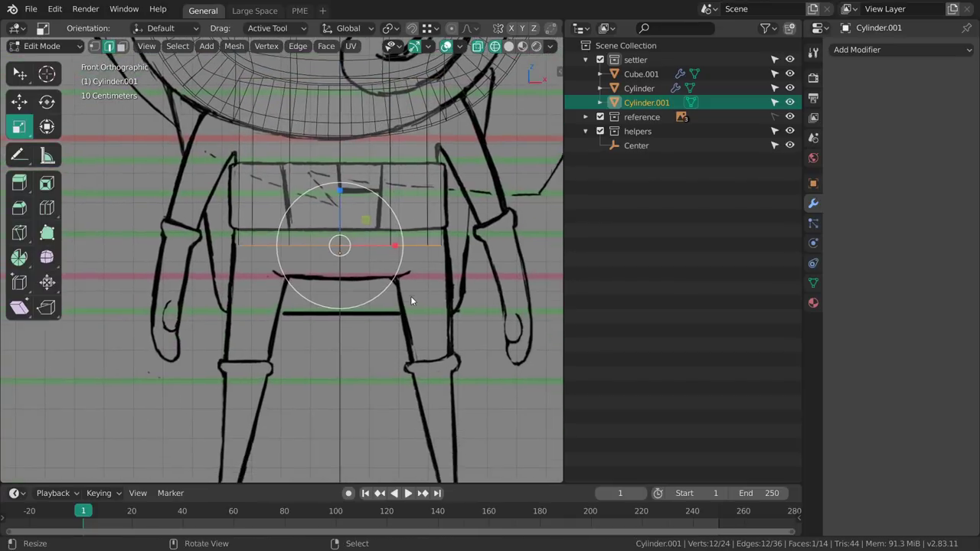
key("KP_3")
key("KP_1")
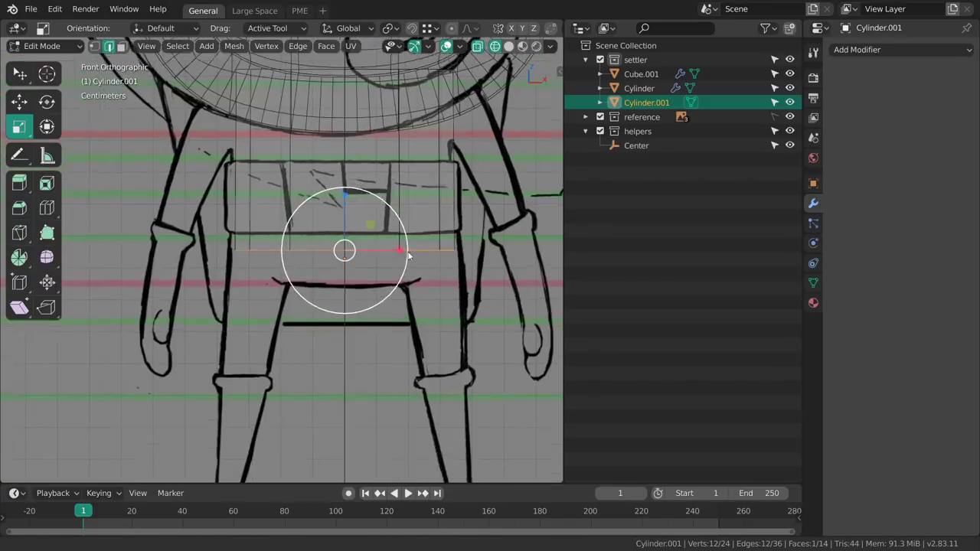
mouse_move(373, 289)
middle_mouse_down()
mouse_move(371, 210)
mouse_move(368, 249)
middle_mouse_up()
key("x")
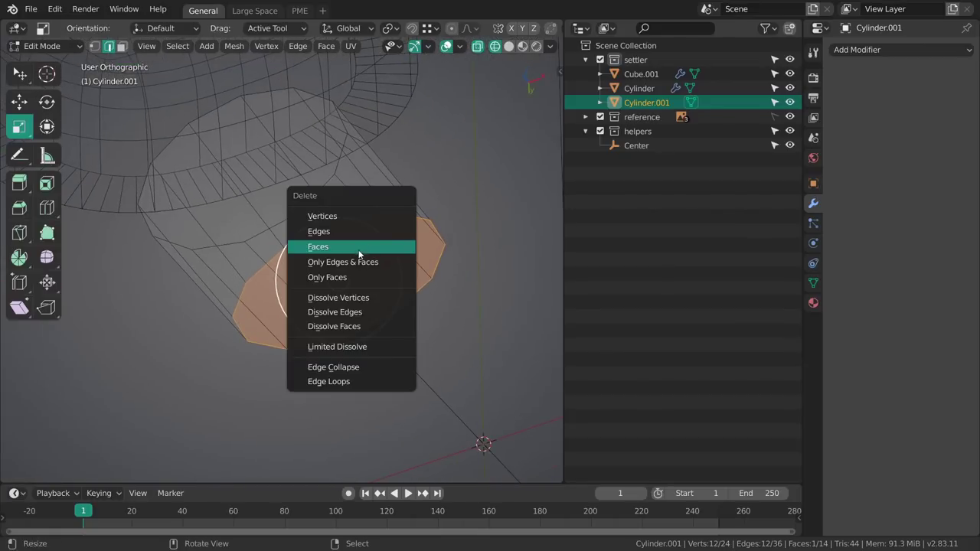
key("Escape")
key("grave")
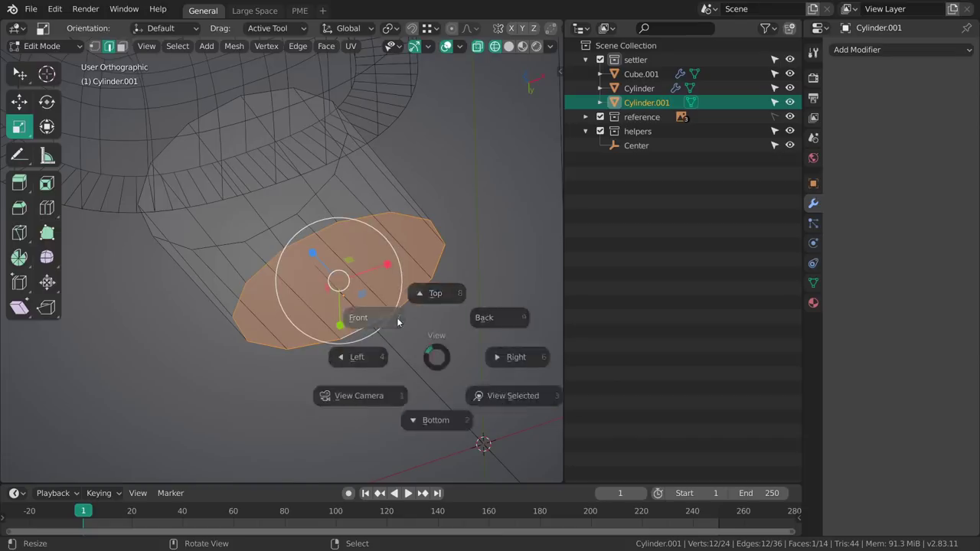
left_click(391, 312)
- Extrude the torso's bottom downward to the crotch line in the front reference and scale the new ring narrower
key("e")
left_click_drag(351, 302, 351, 334)
key("s")
left_click_drag(482, 335, 460, 332)
key("g")
left_click_drag(352, 239, 353, 242)
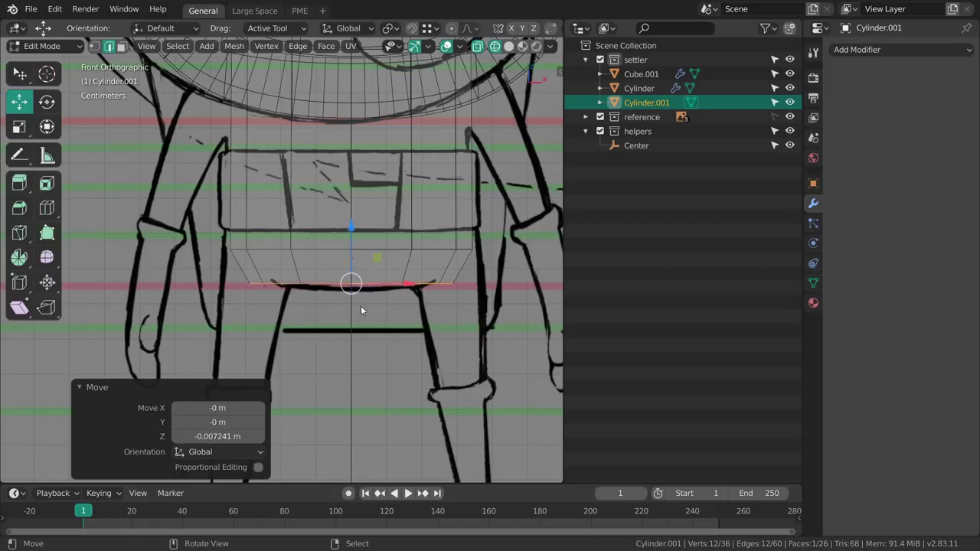
- Scale the extruded bottom ring to the side reference and shift it about 0.025 m along Y
key("grave")
left_click(428, 300)
key("s")
mouse_move(395, 283)
left_mouse_down()
mouse_move(372, 283)
mouse_move(398, 282)
left_mouse_up()
key("g")
key("KP_1")
- Delete the torso's bottom cap face and select the open boundary edge loop
middle_click_drag(377, 310, 392, 247)
key("x")
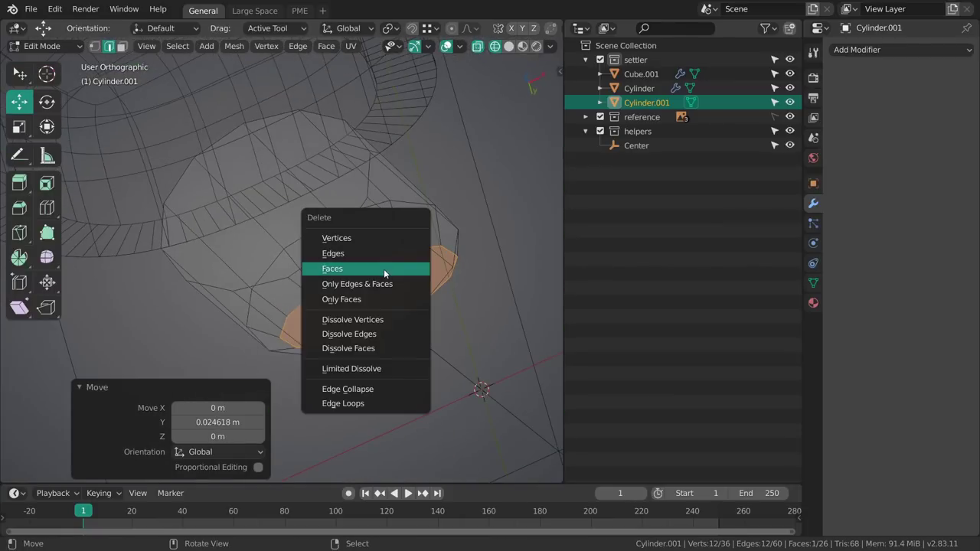
left_click(383, 269)
left_click(380, 264, "alt")
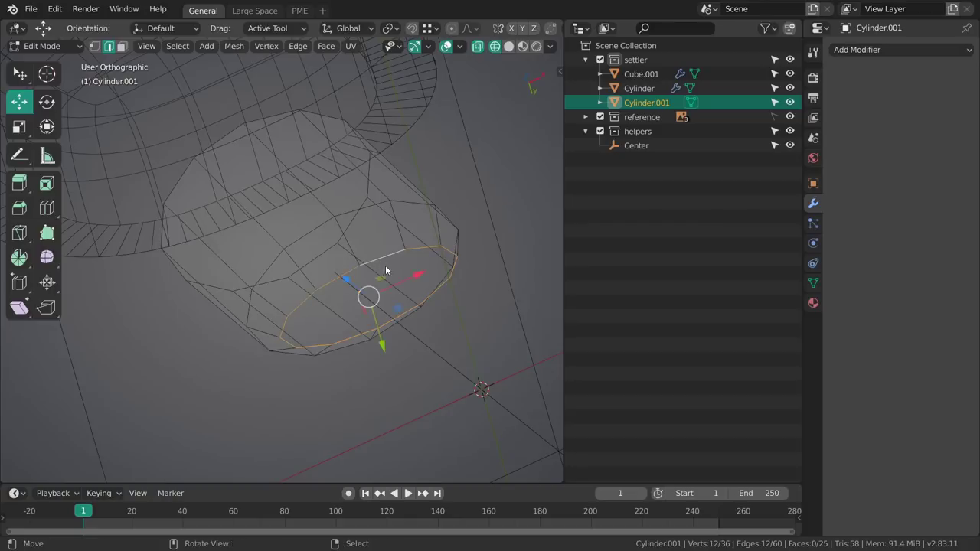
mouse_move(380, 264)
middle_mouse_down()
mouse_move(376, 250)
mouse_move(387, 272)
middle_mouse_up()
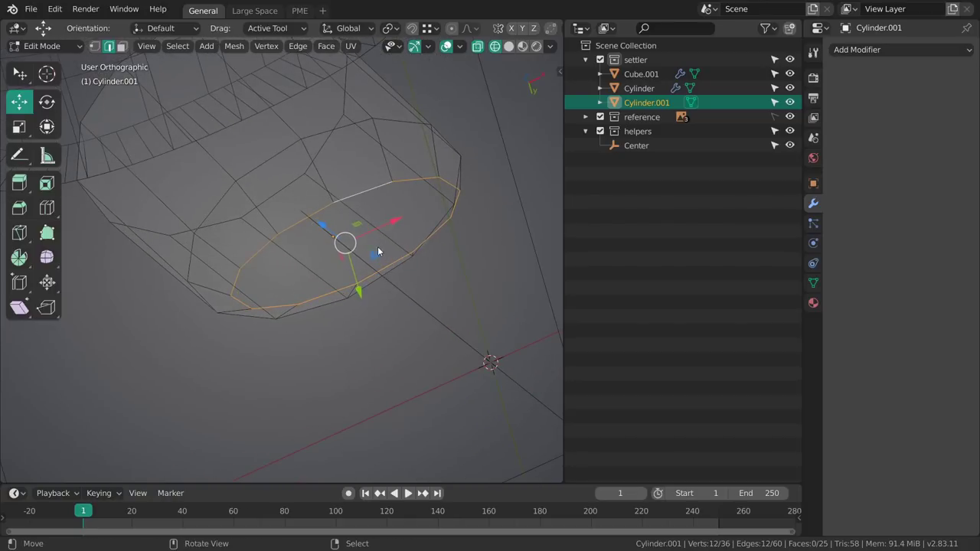
middle_click_drag(346, 235, 337, 245)
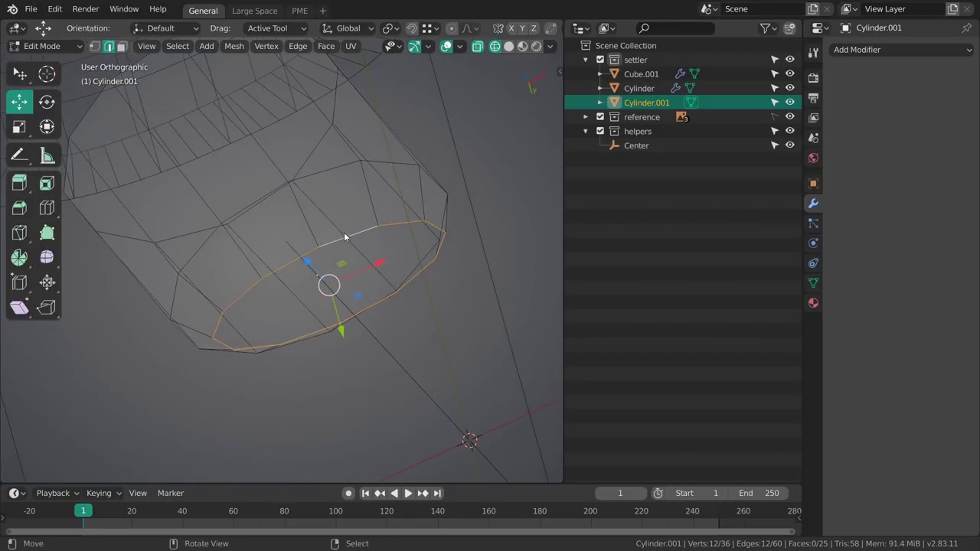
- Fill the open bottom of the torso with Grid Fill and inspect the resulting faces from below
key("z")
left_click(400, 259)
middle_click_drag(400, 260, 379, 261)
key("z")
left_click(326, 266)
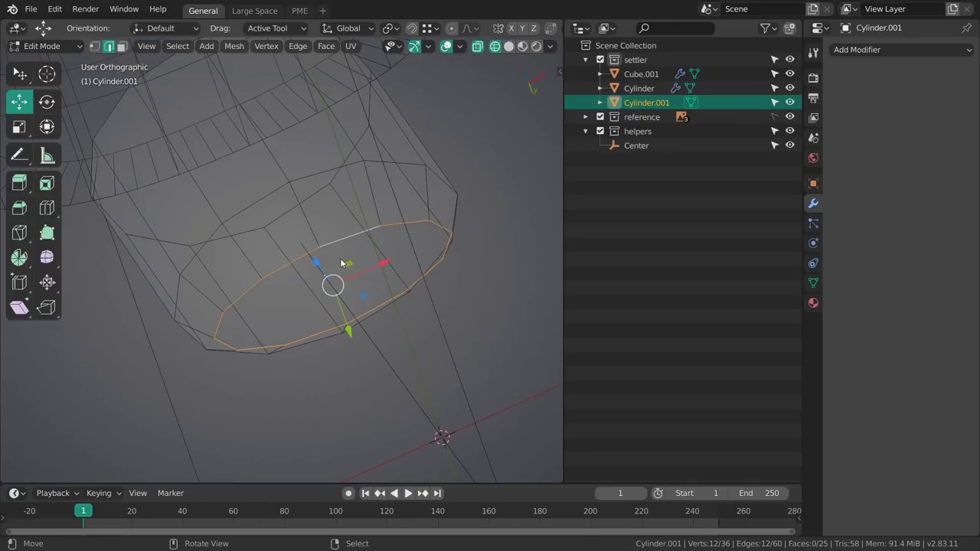
key("ctrl+f")
left_click(322, 394)
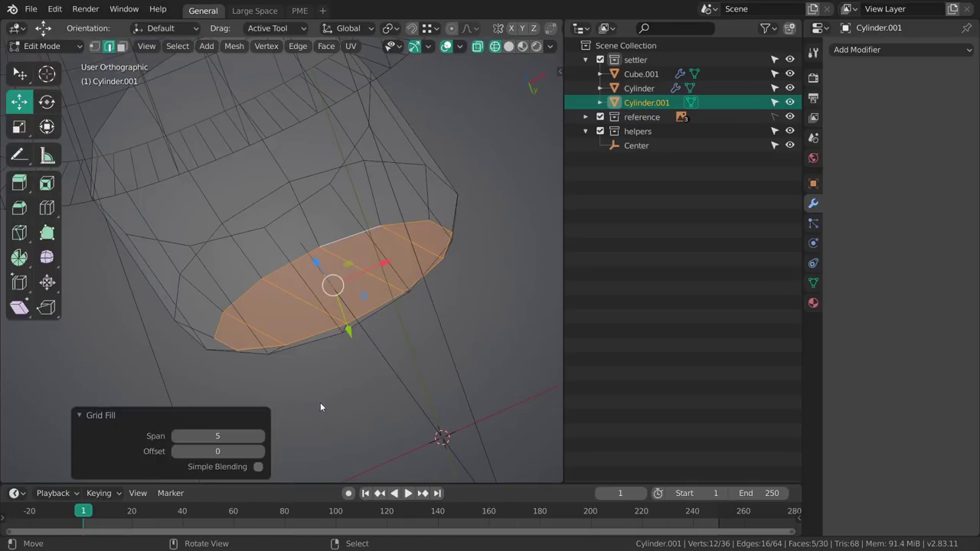
middle_click_drag(325, 403, 302, 280)
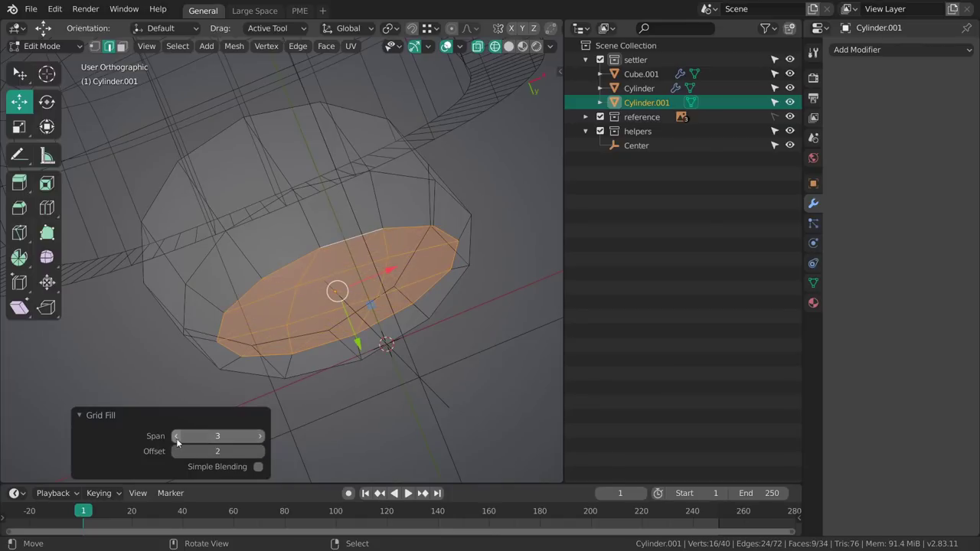
- Set the Grid Fill on the cylinder's base to a span of 4 with an offset of 1
left_click(177, 439)
left_click(260, 439)
left_click(261, 439)
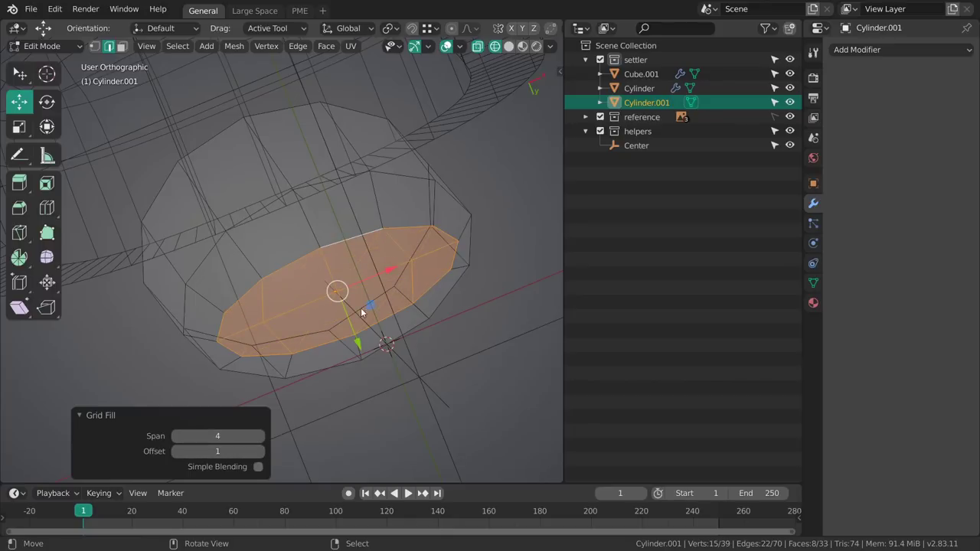
- Select the two edges across the middle of the base, then lower and scale them in front view to follow the sketched curve
middle_click_drag(363, 311, 378, 355)
scroll(377, 354, "up", 2)
right_click(423, 386)
key("KP_1")
middle_click_drag(378, 355, 341, 303)
right_click(313, 278, "ctrl")
key("KP_1")
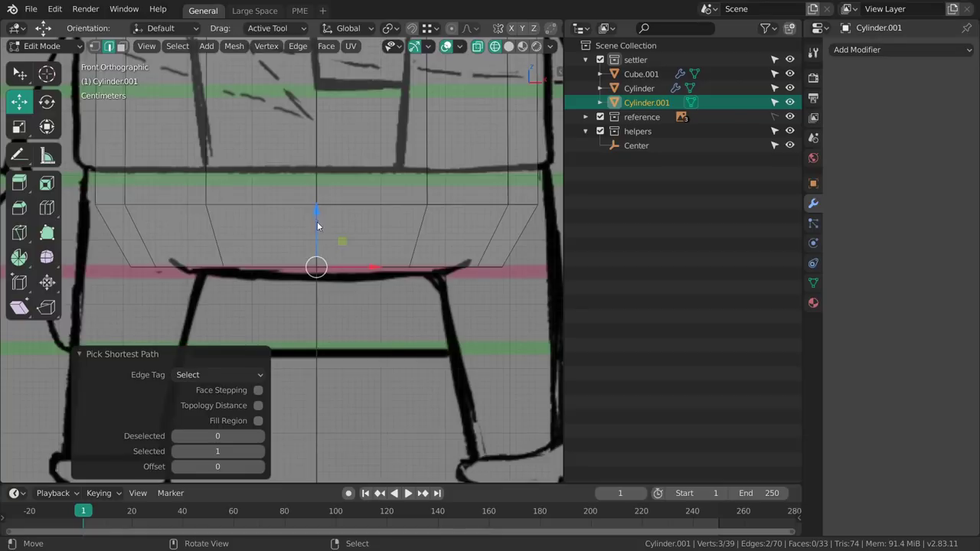
left_click_drag(318, 223, 318, 229)
key("s")
left_click_drag(460, 319, 424, 316)
key("g")
left_click_drag(317, 227, 314, 196)
- Select the closed 12-edge ring around the base and edge-slide it upward by a factor of about -0.34
right_click(372, 267, "alt")
middle_click_drag(359, 259, 352, 189)
key("ctrl+z")
right_click(349, 223, "alt")
right_click(478, 196, "ctrl")
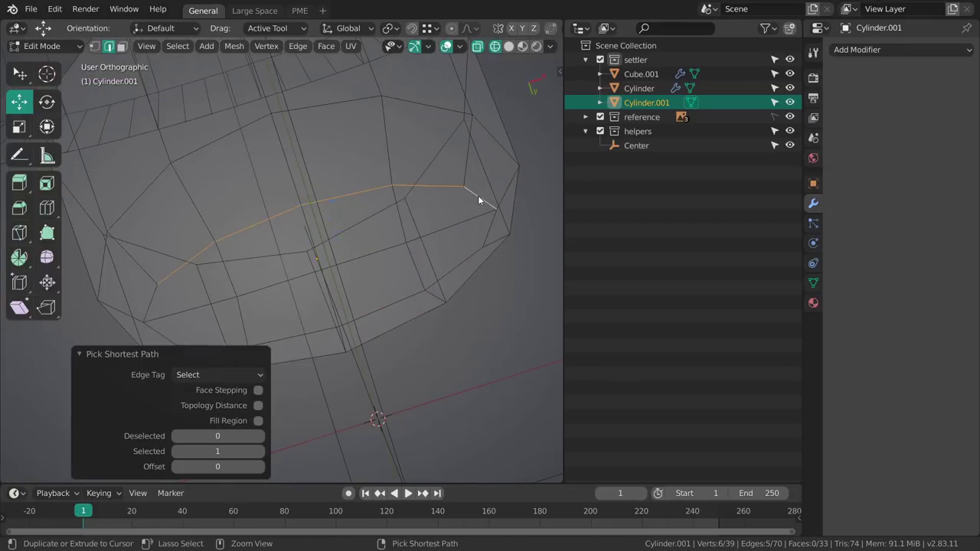
left_click(177, 301, "ctrl")
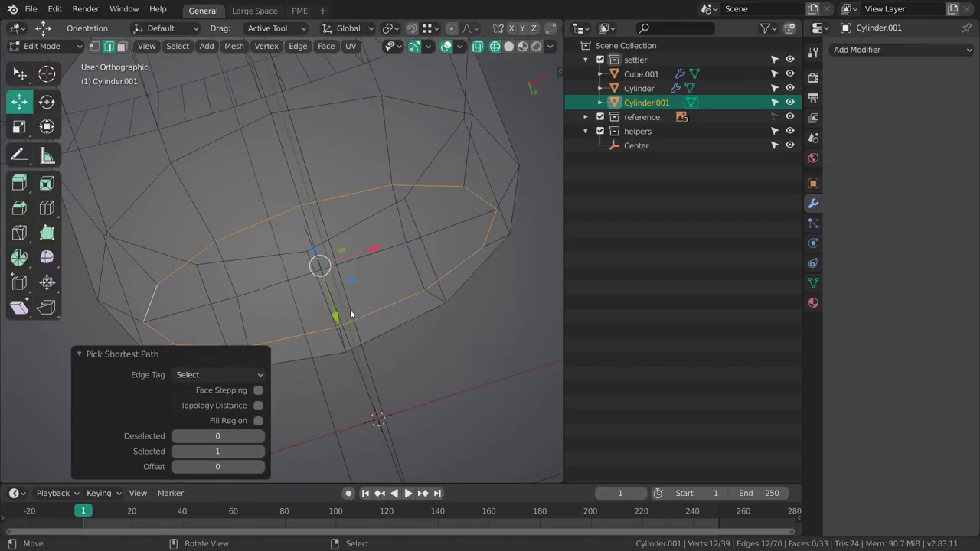
key("s")
key("grave")
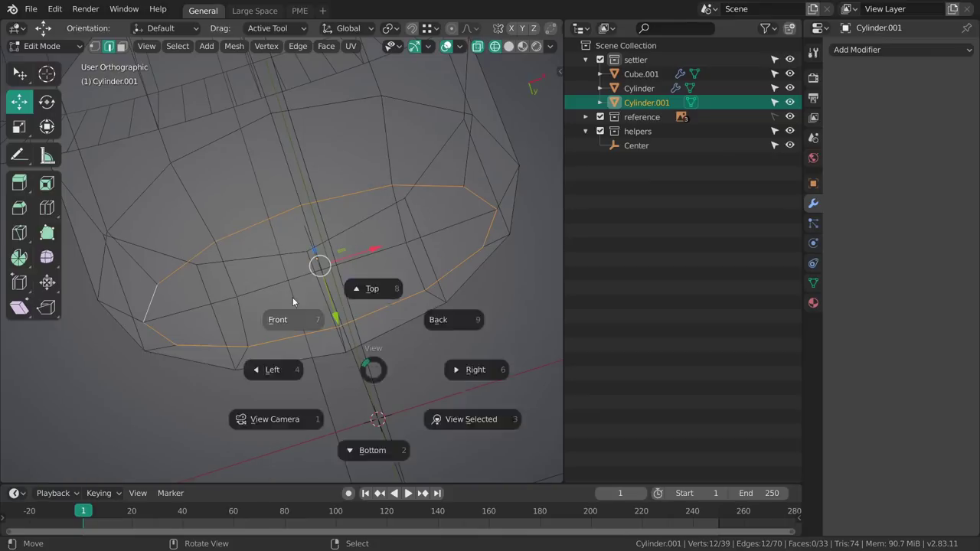
left_click(293, 297)
middle_click_drag(357, 284, 368, 320, "shift")
left_click_drag(323, 249, 325, 293)
key("g")
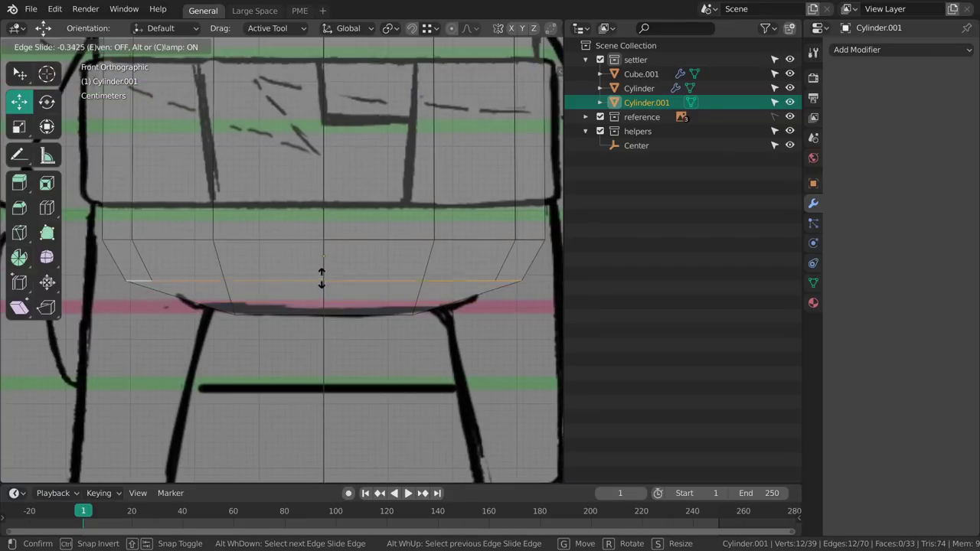
left_click(330, 288)
- Show the Adjust Last Operation panel, then toggle it off and on again
key("n")
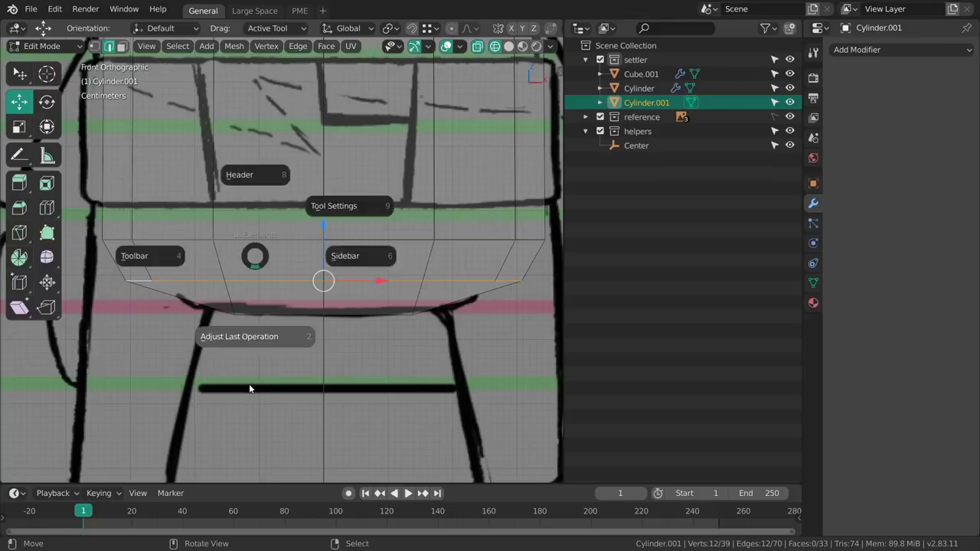
left_click(249, 386)
middle_click_drag(320, 317, 343, 275)
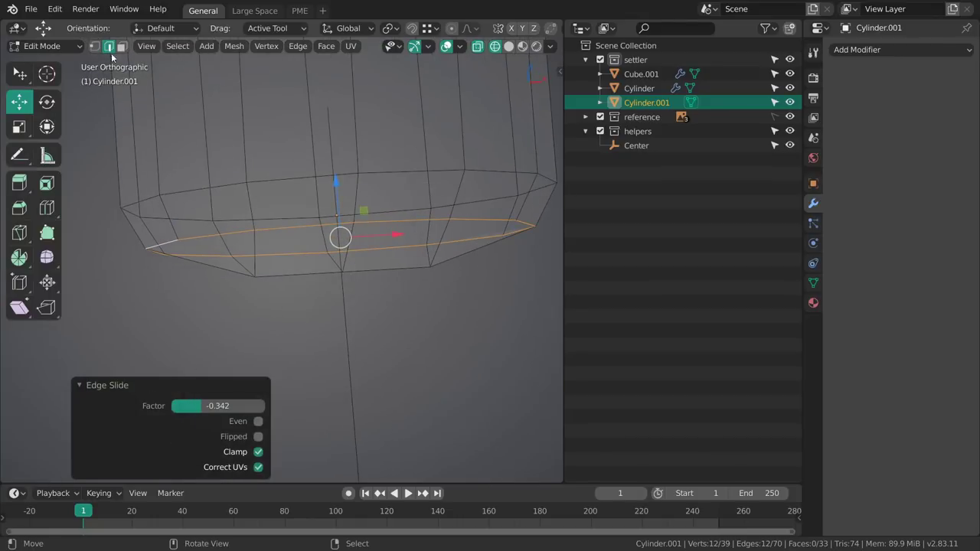
left_click(147, 46)
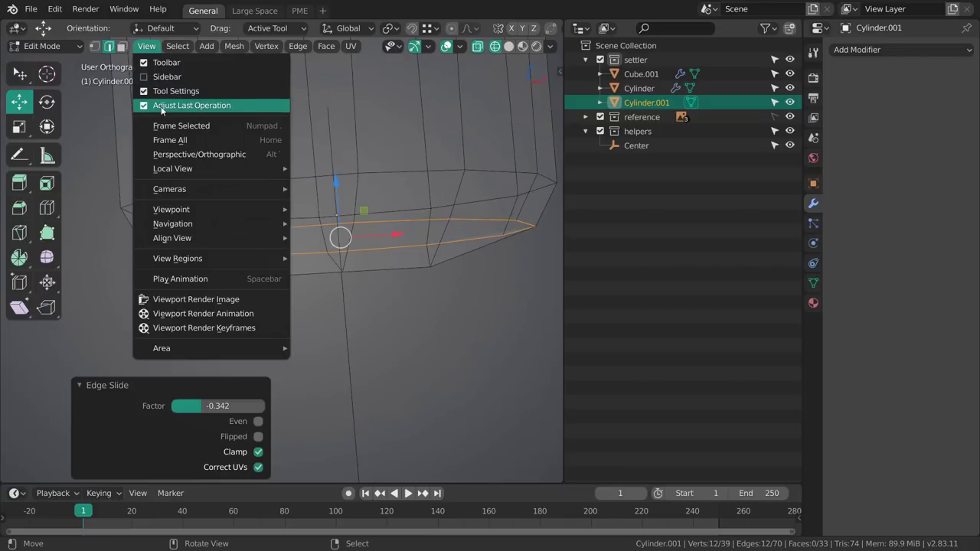
left_click(162, 105)
left_click(148, 46)
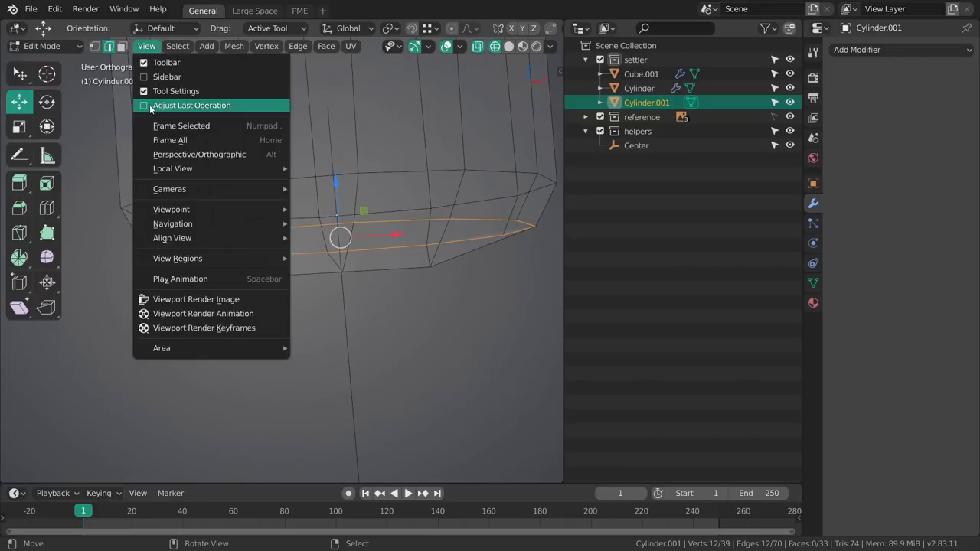
left_click(151, 107)
- Hide the viewport's tool settings bar and bring it back
left_click(146, 46)
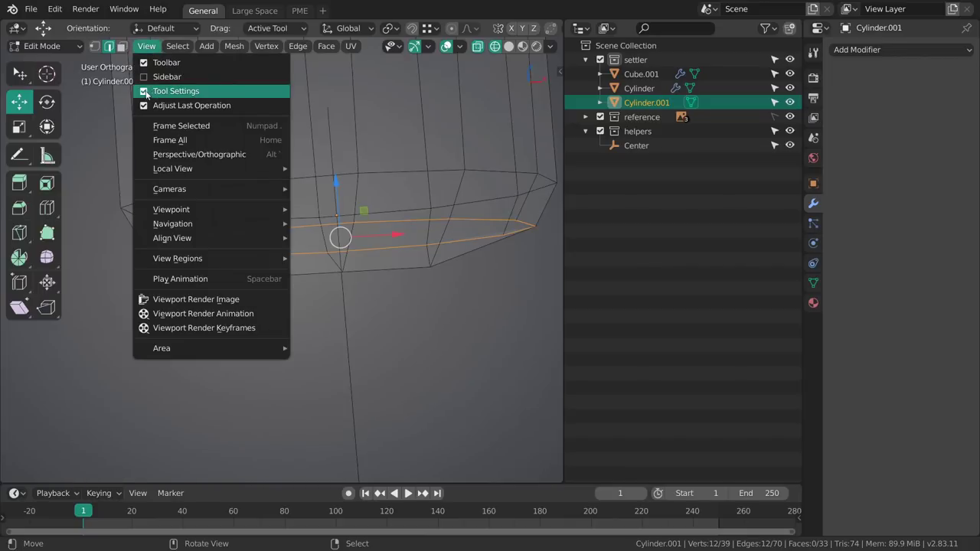
left_click(145, 91)
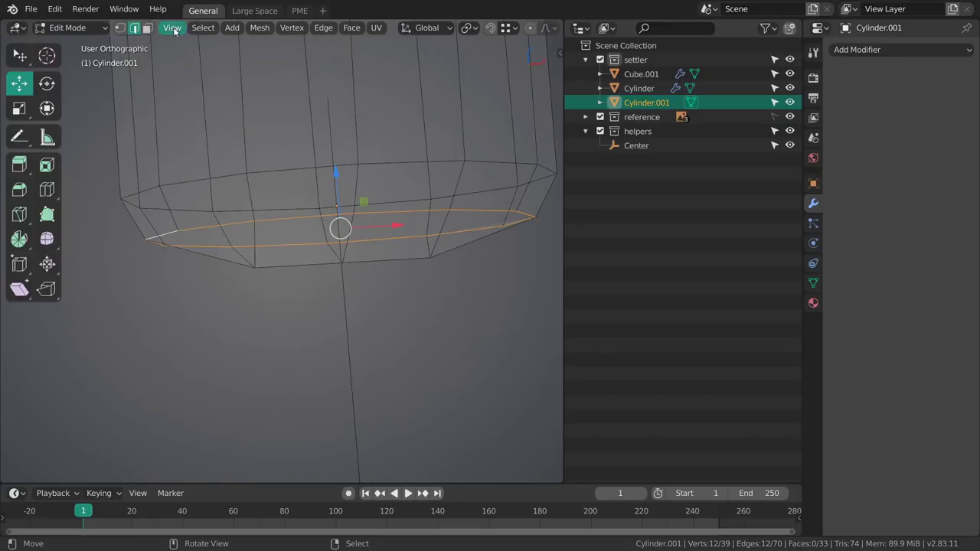
left_click(173, 29)
left_click(172, 73)
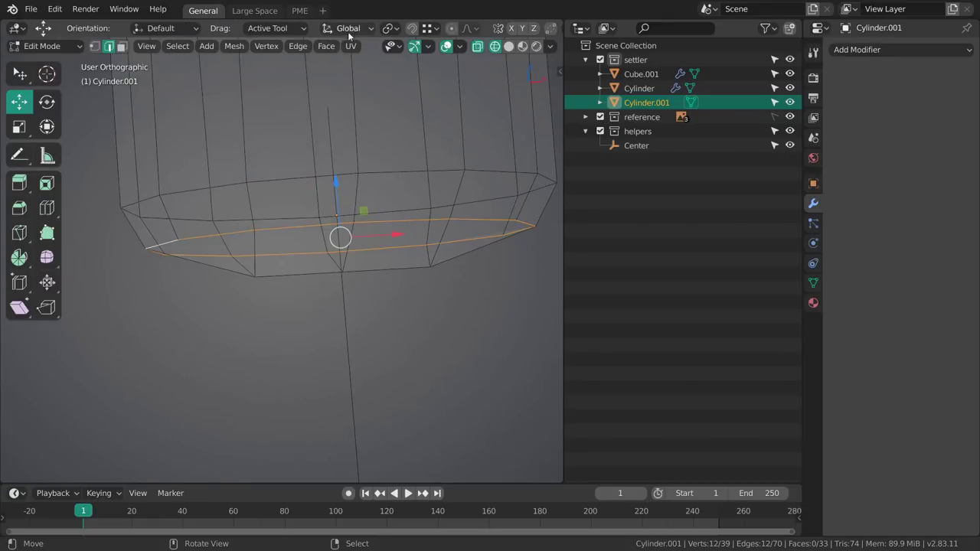
left_click(170, 48)
left_click(150, 48)
key("period")
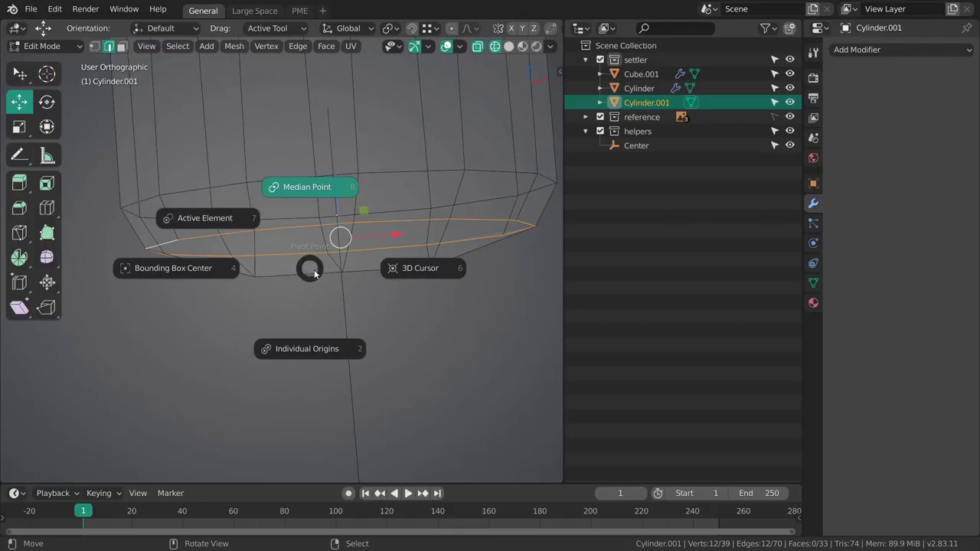
key("Escape")
- Toggle the viewport's toolbar and sidebar, then return both to their original state
key("n")
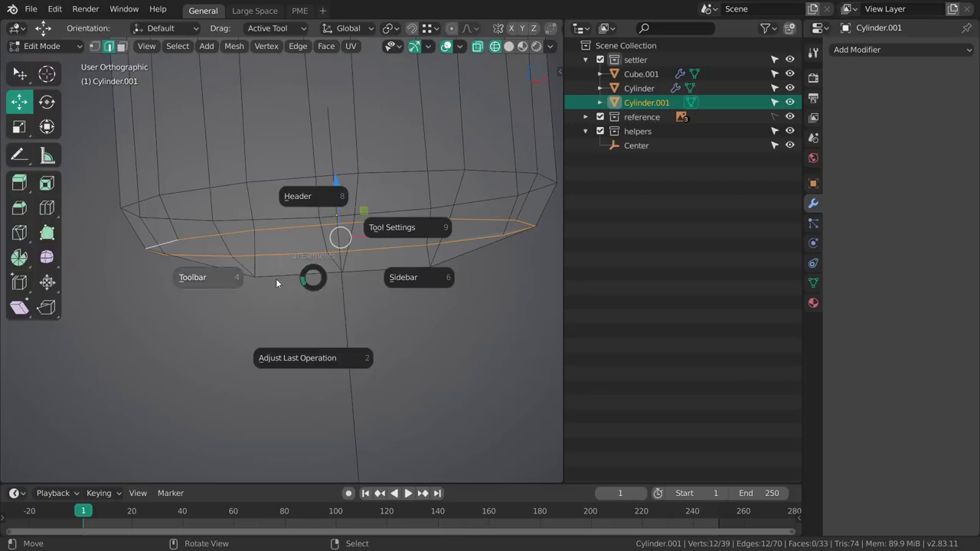
left_click(229, 272)
key("n")
left_click(348, 271)
key("n")
left_click(202, 280)
key("n")
left_click(317, 270)
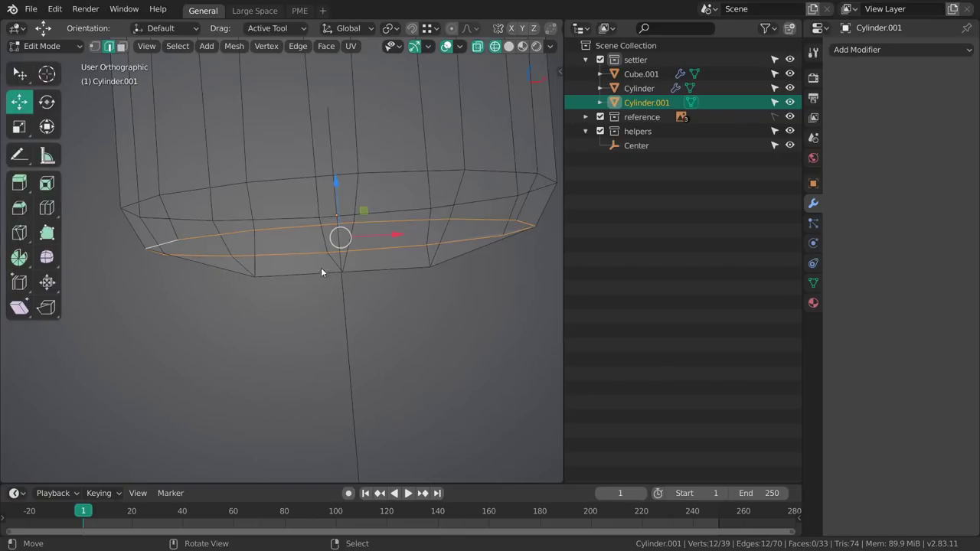
- Hide the toolbar and show the Adjust Last Operation panel
key("n")
left_click(249, 265)
key("n")
key("n")
left_click(253, 295)
- Hide the viewport header and bring it back
key("n")
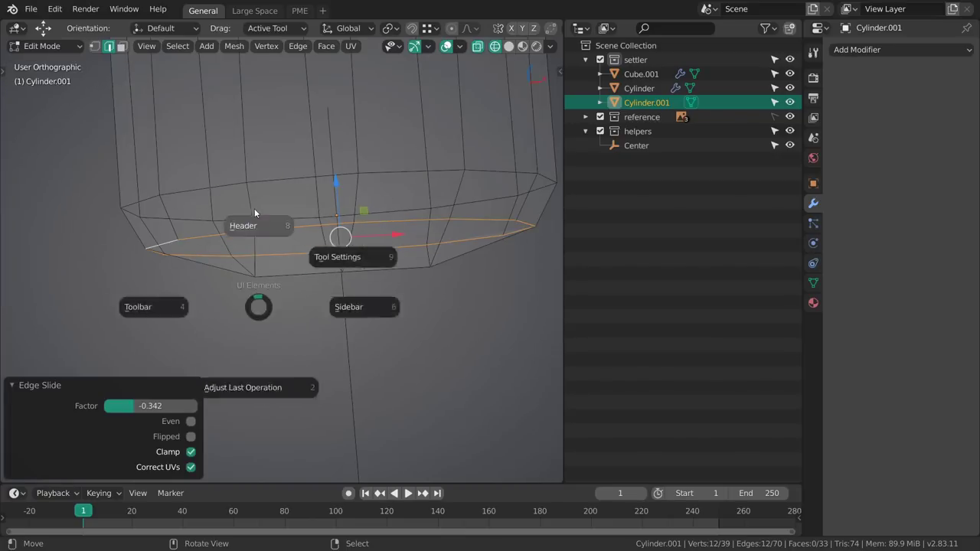
left_click(255, 213)
key("n")
left_click(249, 207)
left_click(146, 47)
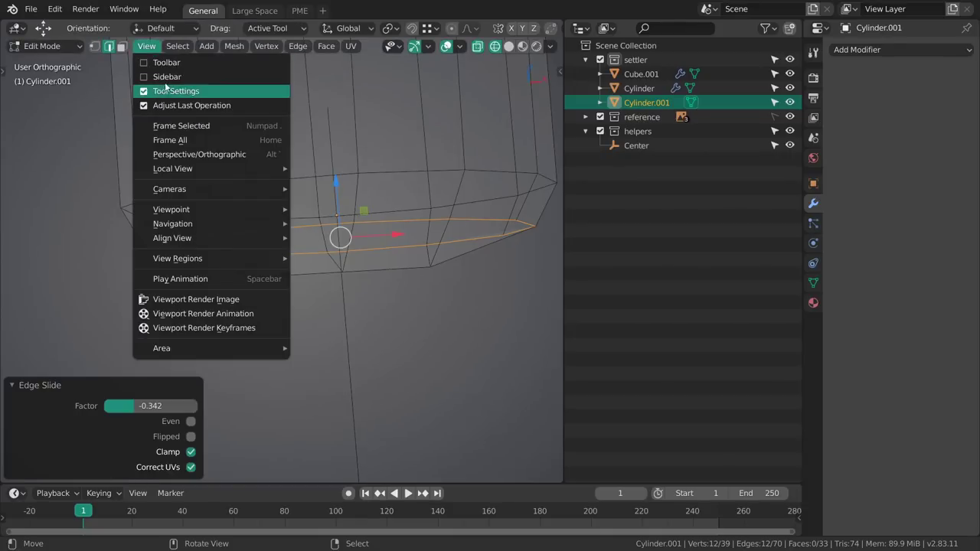
- Hide the Adjust Last Operation panel and restore the toolbar
key("ctrl+space")
left_click(300, 346)
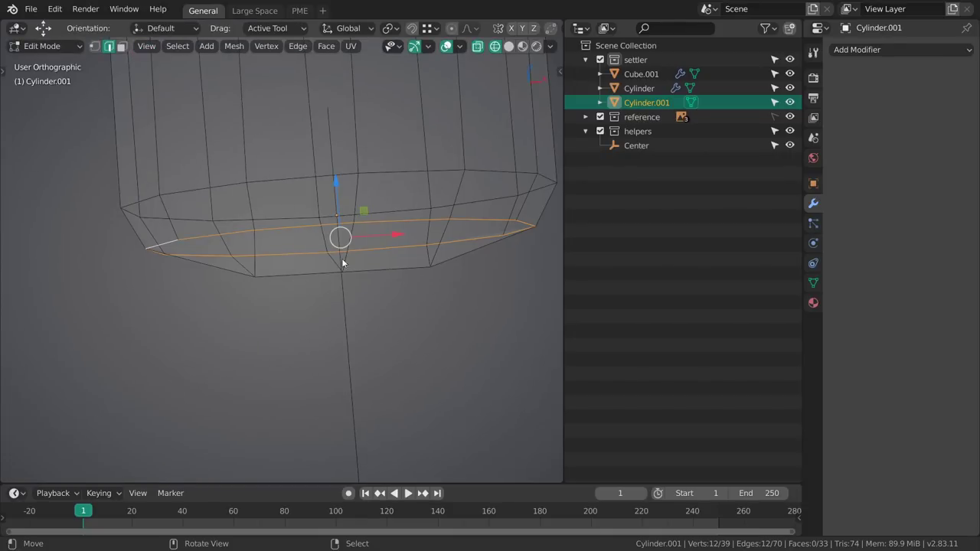
key("ctrl+space")
left_click(272, 293)
- Open the viewport sidebar and close it again
key("n")
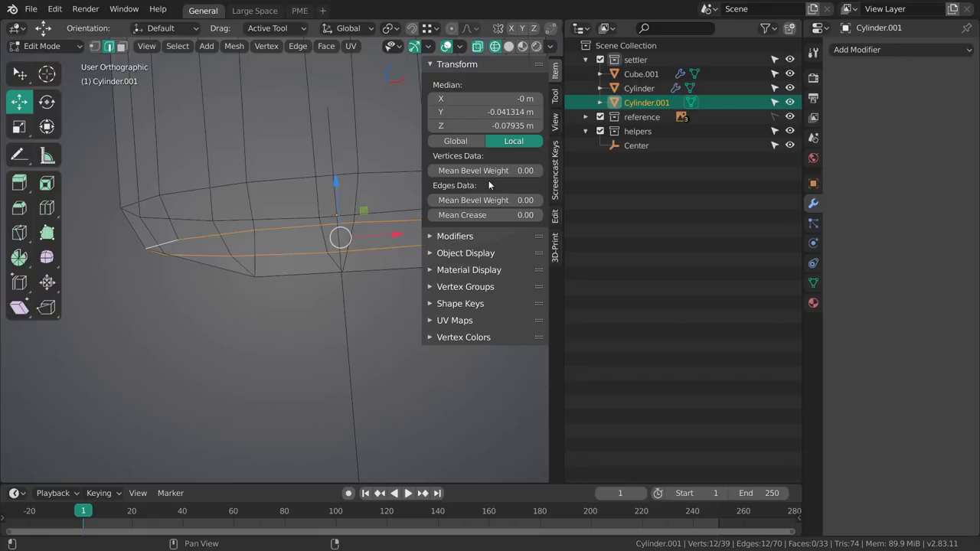
middle_click_drag(398, 253, 319, 314)
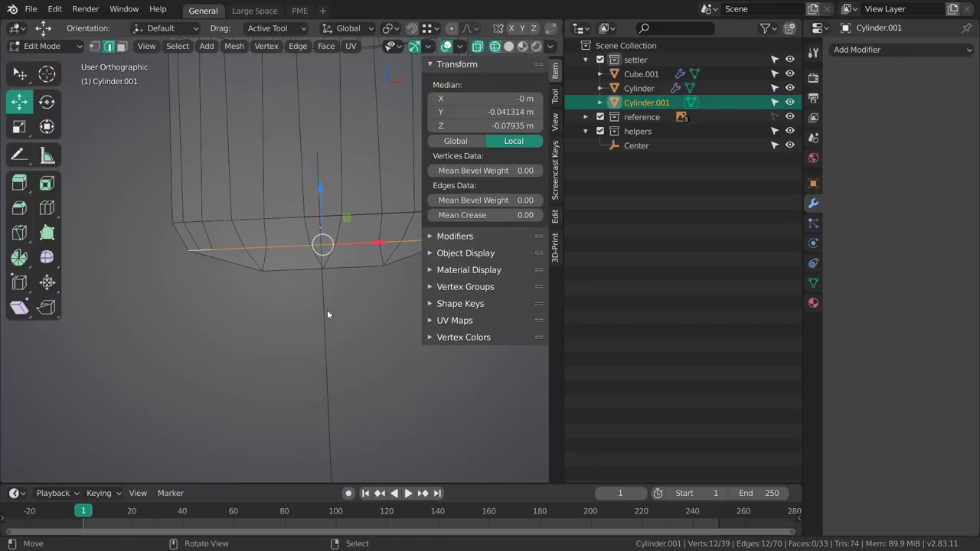
key("ctrl+space")
left_click(373, 286)
- Select the horizontal edge loop where the cylinder starts tapering and raise it slightly in front view
middle_click_drag(374, 285, 356, 317)
key("grave")
left_click(307, 266)
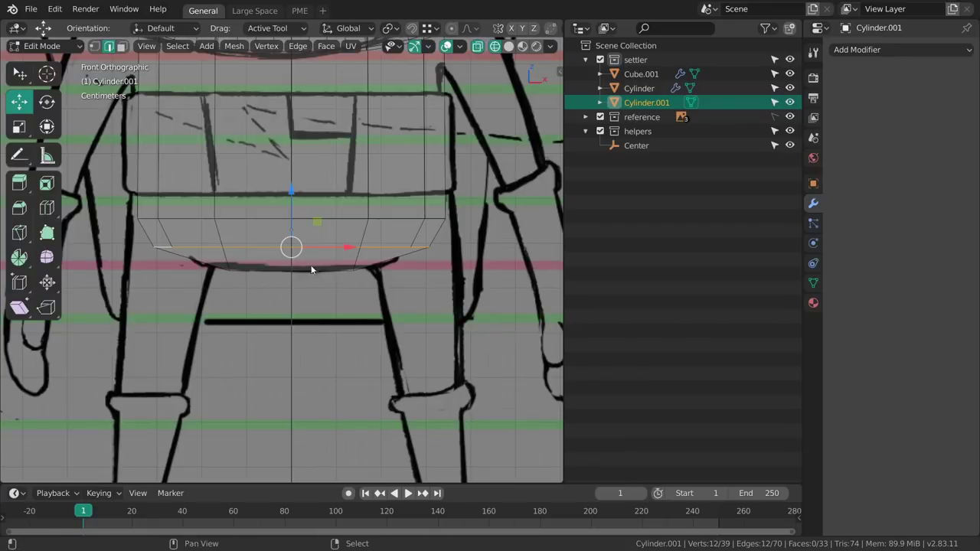
middle_click_drag(312, 270, 320, 273, "shift")
right_click(360, 219, "alt")
middle_click_drag(359, 205, 374, 256, "shift")
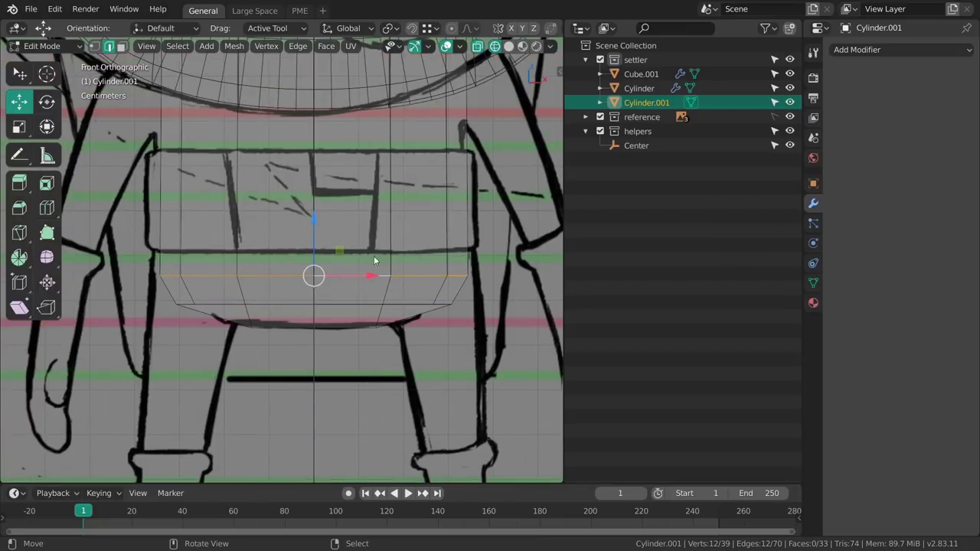
left_click_drag(309, 222, 310, 212)
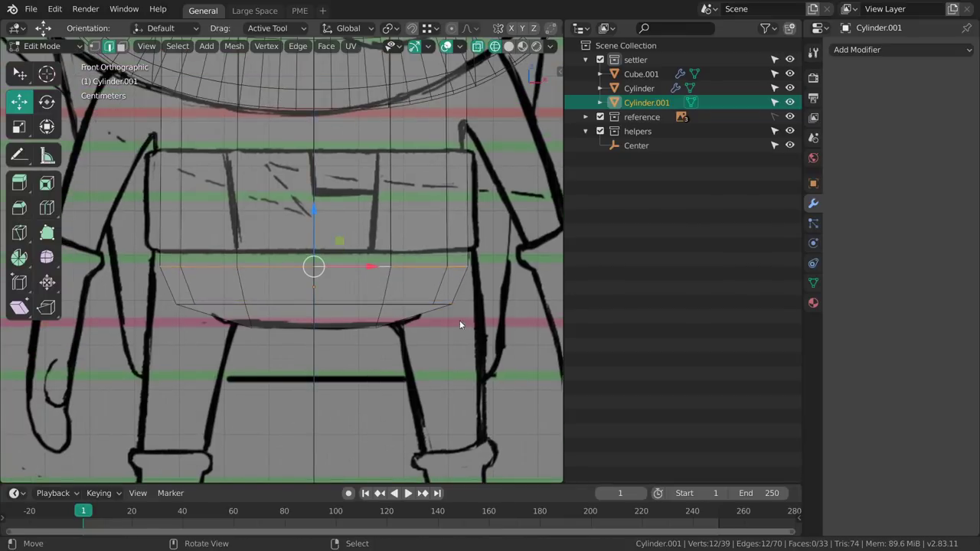
- Scale the selected edge loop slightly in front view to fit the sketched hips
key("Tab")
scroll(388, 288, "down", 2)
key("Tab")
middle_click_drag(394, 289, 433, 306, "shift")
key("s")
left_click_drag(363, 285, 363, 282)
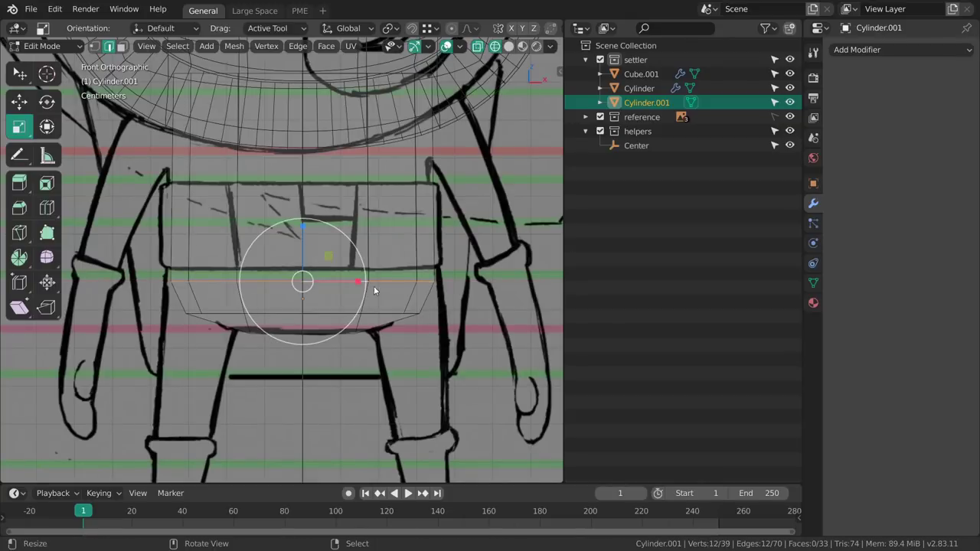
scroll(420, 265, "down", 3)
- Leave Edit Mode, switch to solid shading and add a level 2 Subdivision Surface modifier to the cylinder
key("Tab")
middle_click_drag(420, 265, 302, 283)
key("shift+z")
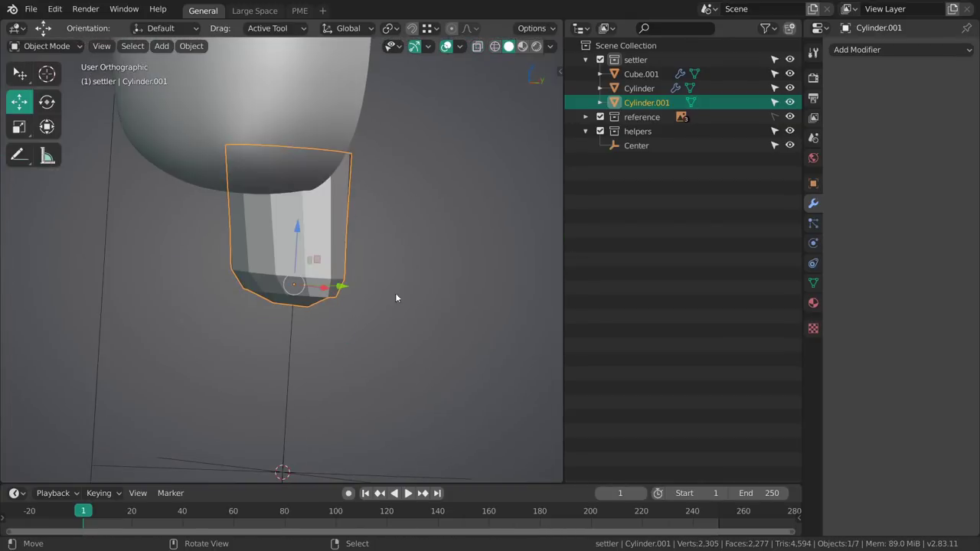
middle_click_drag(395, 293, 311, 279)
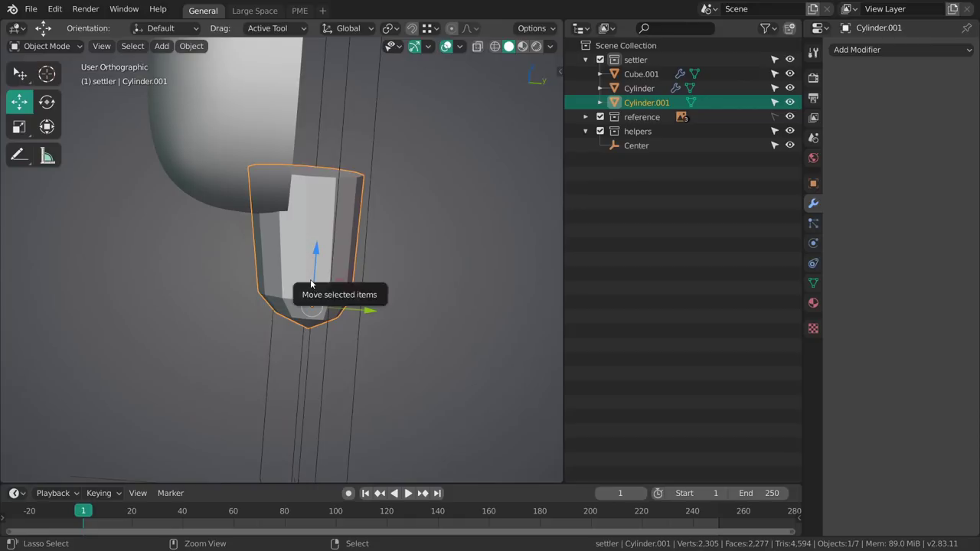
key("ctrl+2")
middle_click_drag(355, 204, 323, 290, "shift")
- Enter Edit Mode with face selection and select the cylinder's top cap face
key("Tab")
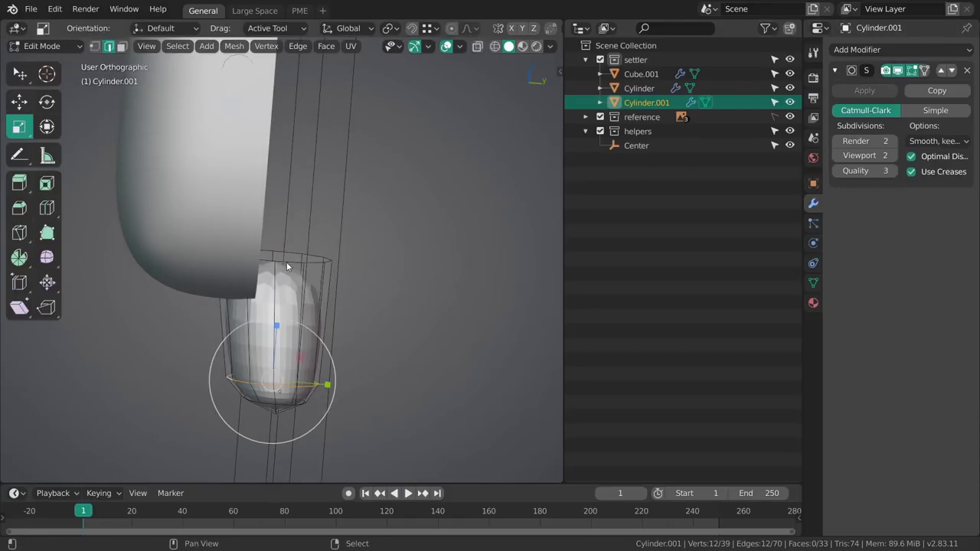
middle_click_drag(286, 262, 325, 279, "shift")
middle_click_drag(324, 279, 302, 301)
key("3")
left_click(342, 281)
scroll(372, 304, "up", 3)
mouse_move(372, 304)
middle_mouse_down()
mouse_move(362, 270)
mouse_move(322, 282)
middle_mouse_up()
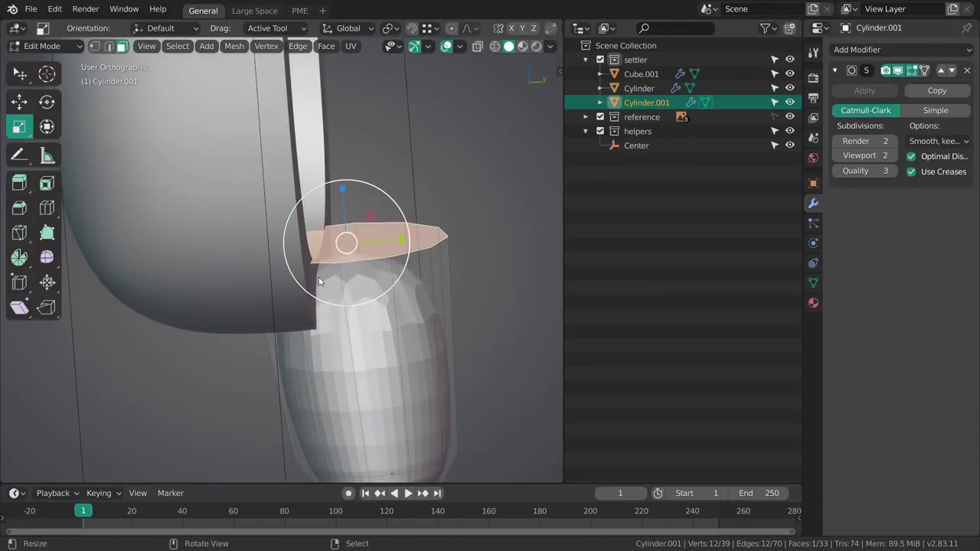
- Set the viewport to solid shading and switch to the right orthographic view of the selected cap
key("z")
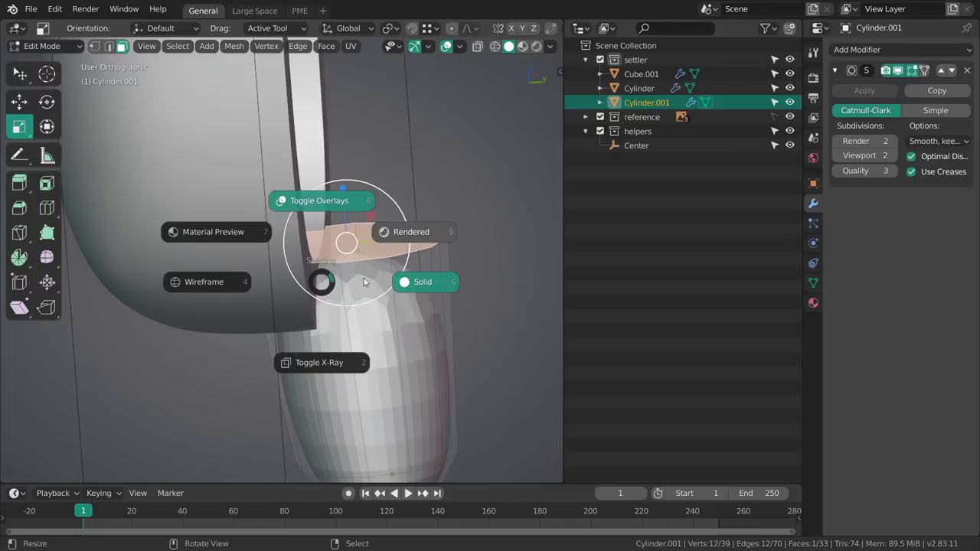
left_click(364, 280)
key("z")
left_click(432, 297)
key("KP_3")
scroll(381, 268, "down", 2)
mouse_move(380, 239)
middle_mouse_down("shift")
mouse_move(367, 268)
mouse_move(344, 252)
mouse_move(346, 235)
middle_mouse_up("shift")
- Try extruding and rotating the top cap face in the side view
key("e")
left_click(316, 187)
key("ctrl+z")
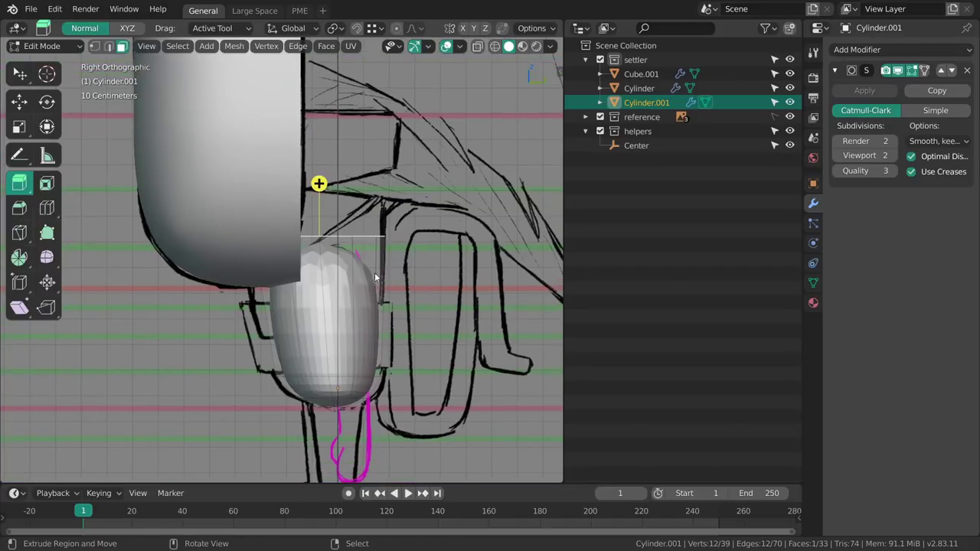
key("r")
mouse_move(437, 287)
left_mouse_down()
mouse_move(431, 230)
mouse_move(437, 285)
left_mouse_up()
key("ctrl+z")
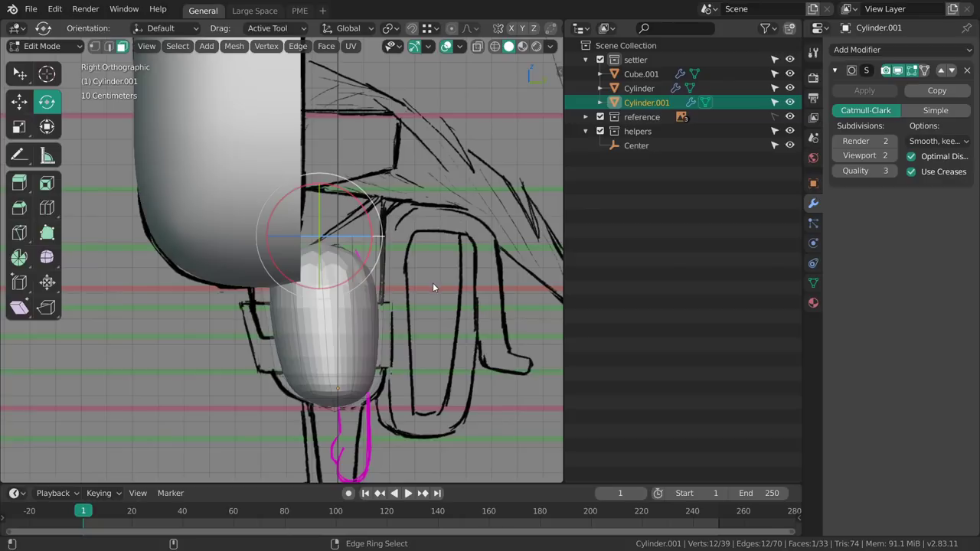
- Shear the top cap face vertically in the side view so it slopes up toward the back along the sketched line
key("ctrl+alt+shift+s")
mouse_move(406, 267)
middle_mouse_down("shift")
mouse_move(409, 242)
mouse_move(393, 271)
middle_mouse_up("shift")
scroll(431, 275, "up", 1)
left_click_drag(404, 273, 397, 228)
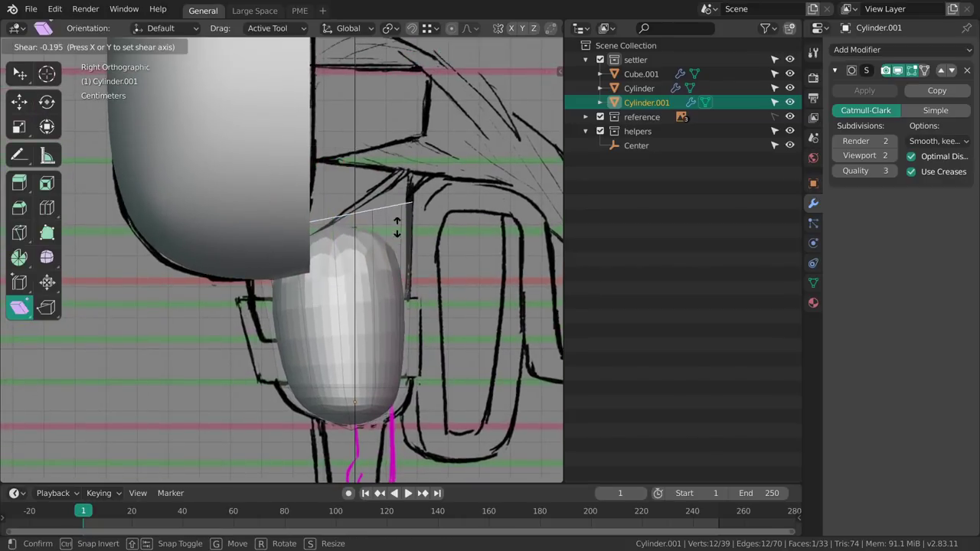
left_click_drag(391, 160, 389, 146)
middle_click_drag(365, 274, 356, 265, "shift")
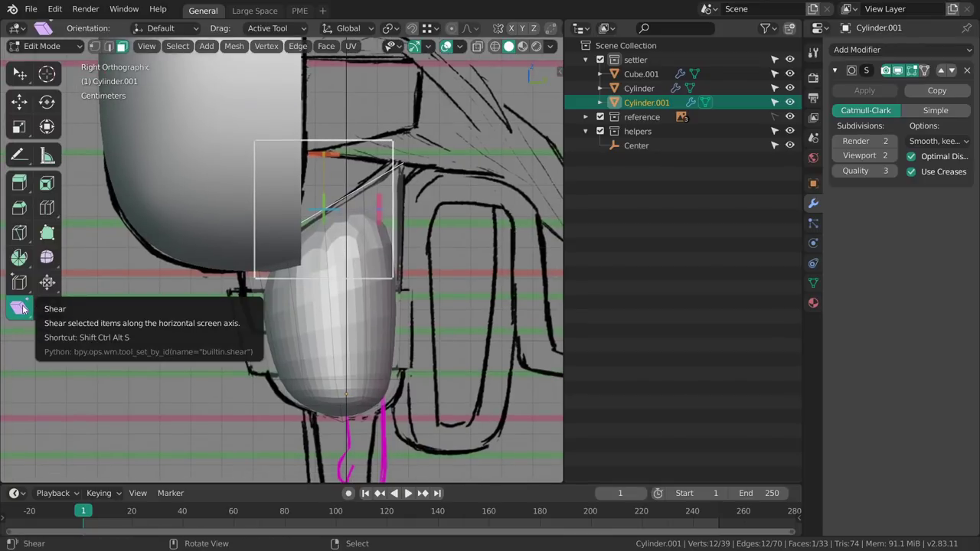
left_click_drag(395, 230, 393, 125)
middle_click_drag(272, 280, 320, 348)
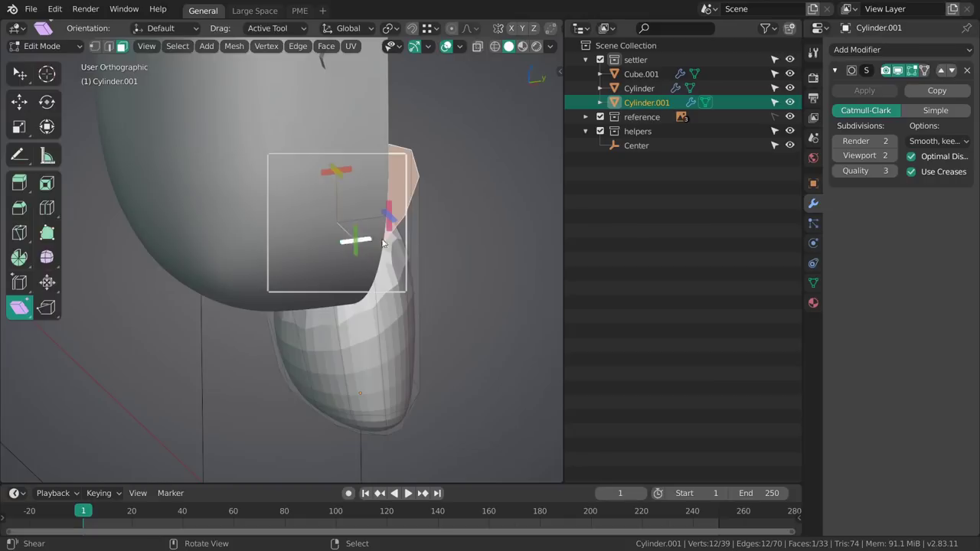
- Return to the right orthographic view and activate the Extrude Region tool for the sloped top cap face
middle_click_drag(383, 242, 244, 295)
key("KP_3")
middle_click_drag(412, 308, 384, 305, "shift")
scroll(357, 280, "down", 1)
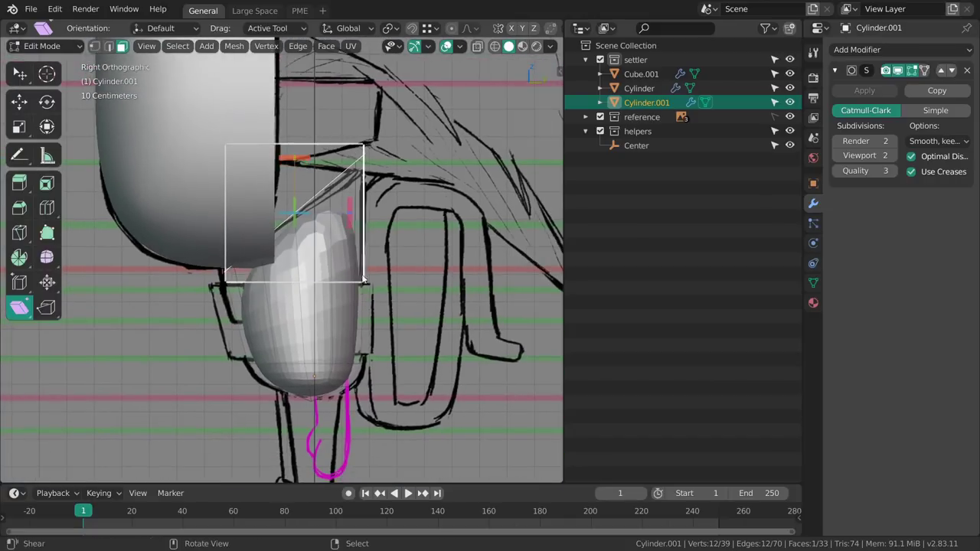
middle_click_drag(350, 239, 358, 275, "shift")
key("shift+space")
key("e")
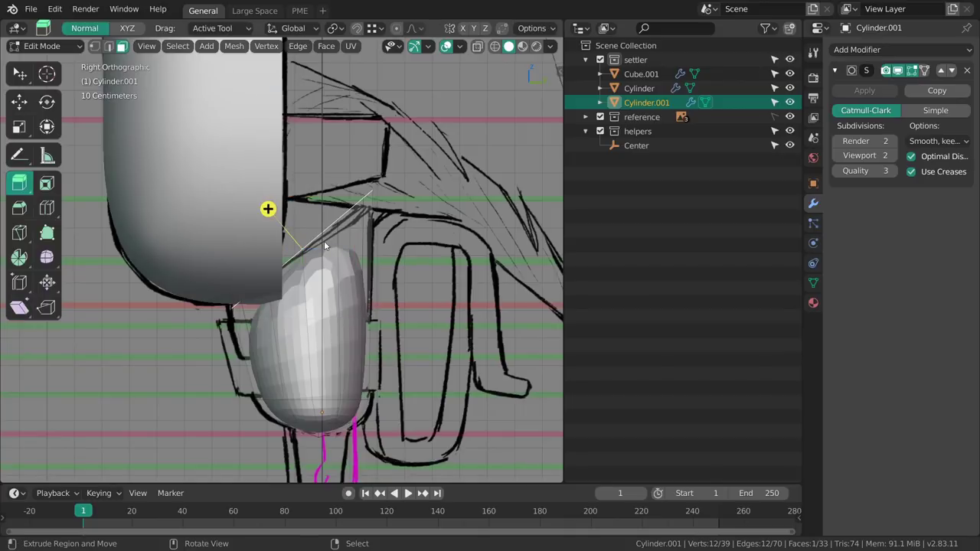
- Try to extrude the sloped cap face straight up along the global Z axis
key("e")
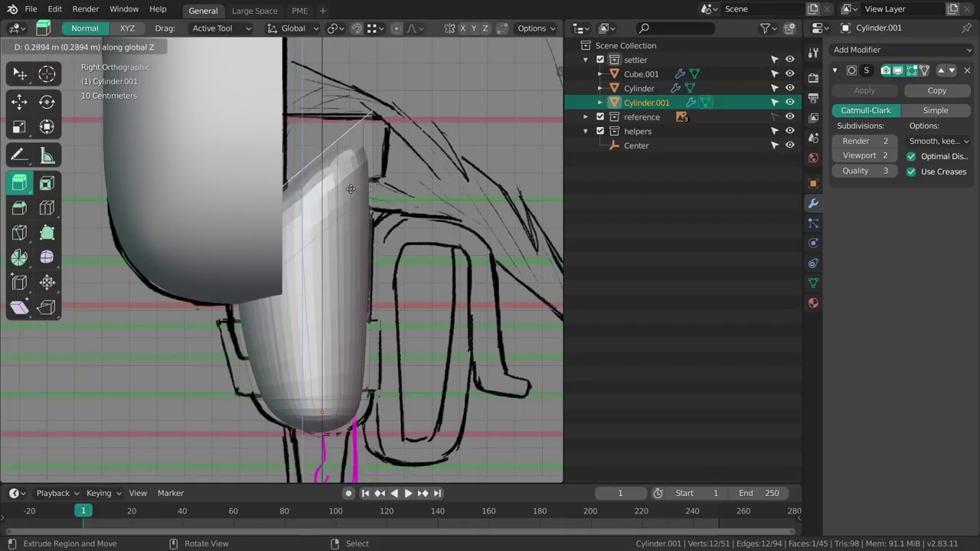
left_click_drag(350, 195, 349, 193)
key("ctrl+z")
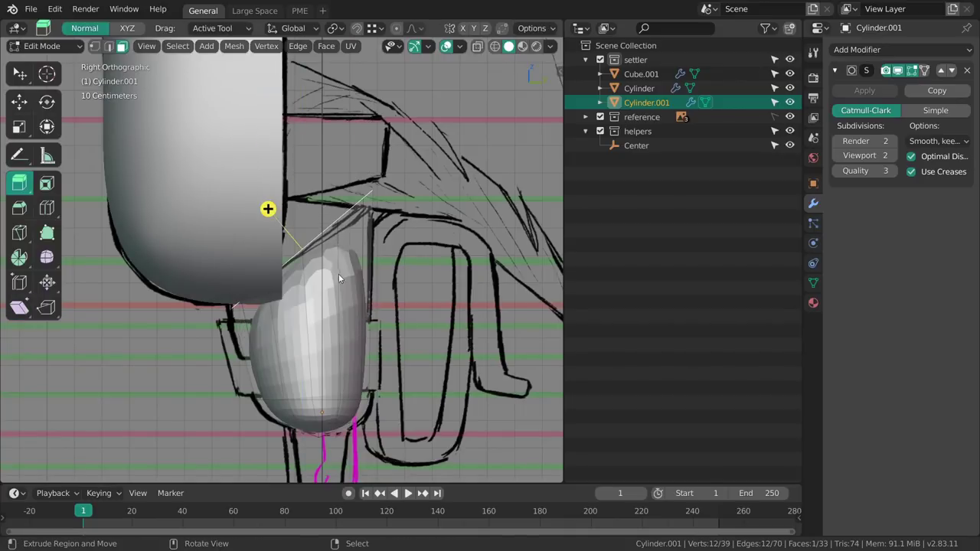
- Extrude the sloped cap face straight up along global Z behind the head, and delete the resulting cap face
key("z")
left_click_drag(338, 273, 339, 210)
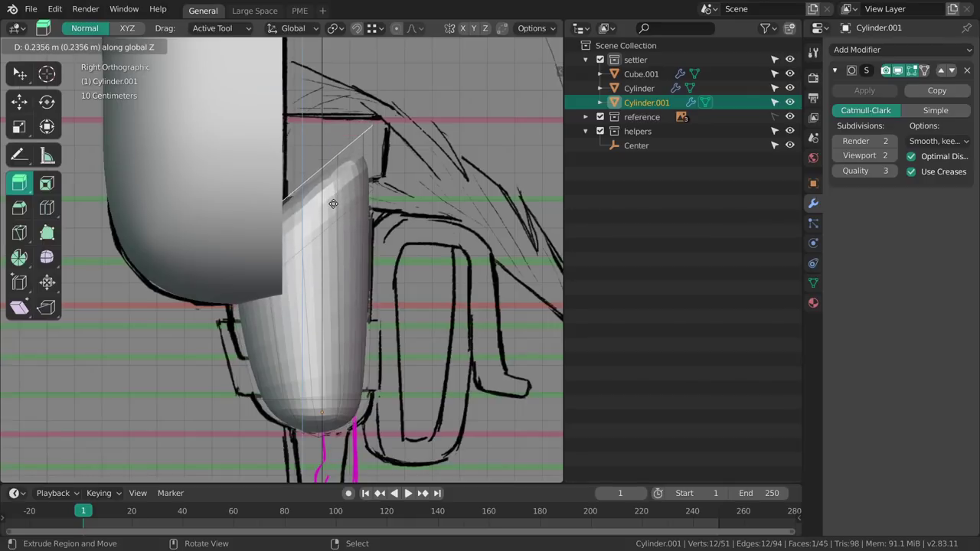
left_click(331, 161)
middle_click_drag(342, 188, 353, 261, "shift")
key("x")
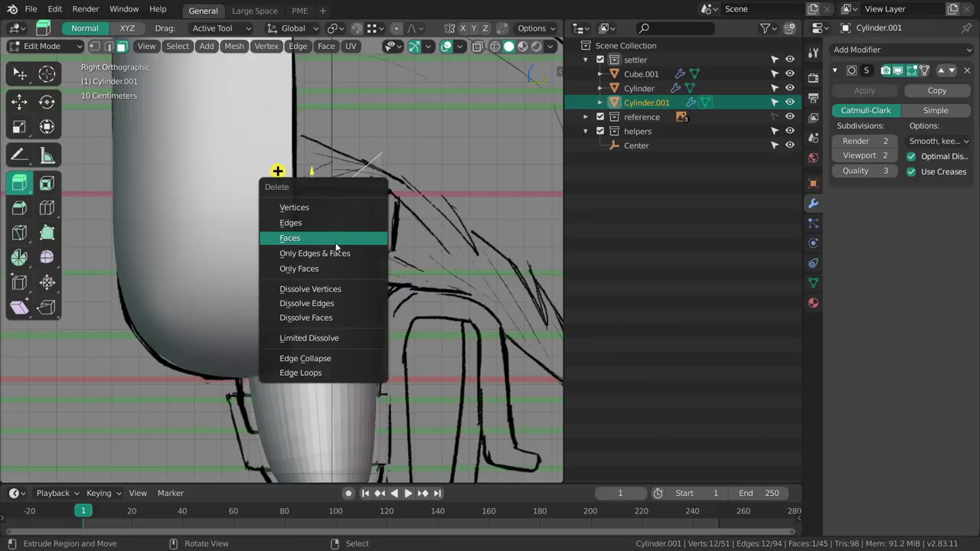
left_click(336, 243)
- Add a horizontal loop cut to the body just below the head in the front view and scale it to the sketch
middle_click_drag(340, 320, 355, 251, "shift")
key("KP_1")
middle_click_drag(337, 326, 334, 254, "shift")
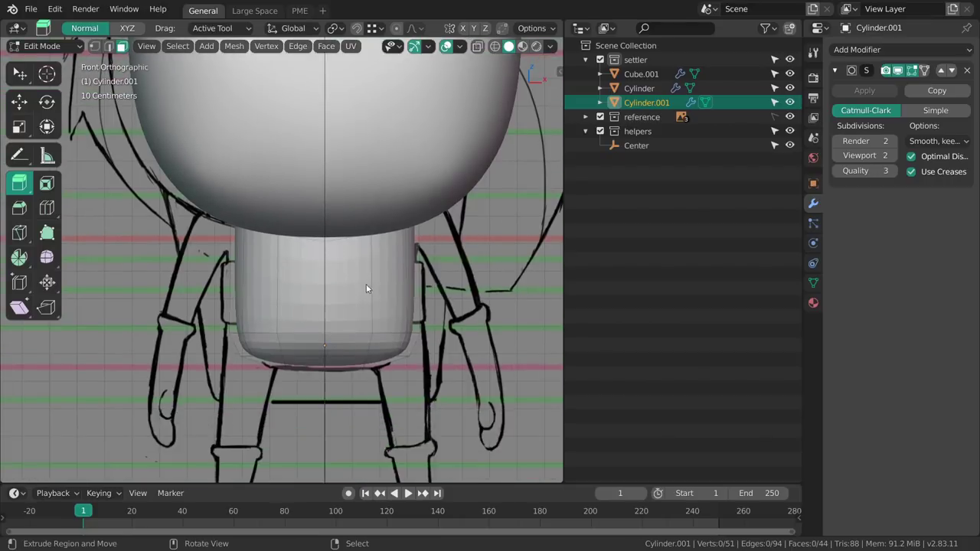
middle_click_drag(383, 308, 378, 275, "shift")
scroll(417, 295, "up", 3)
key("alt+z")
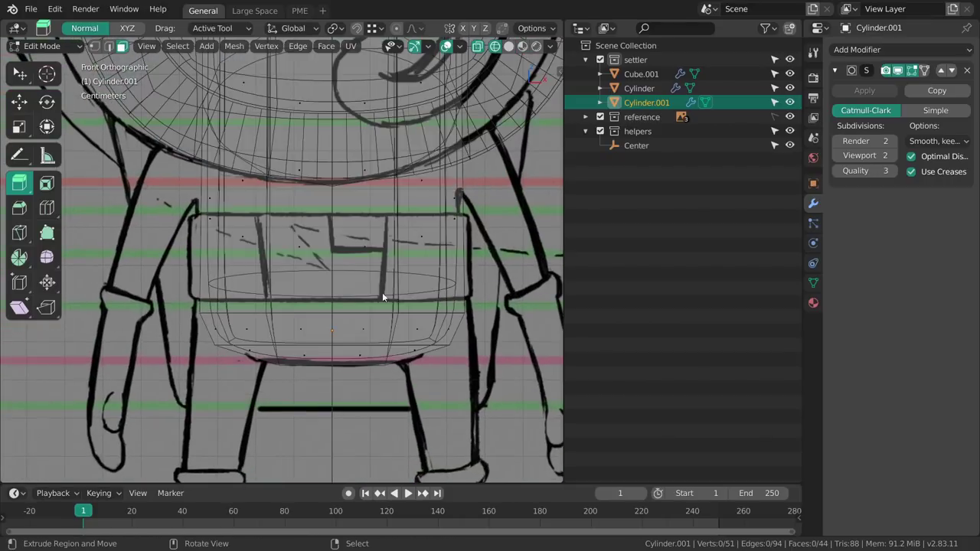
middle_click_drag(470, 310, 444, 283, "shift")
key("ctrl+r")
left_click_drag(447, 166, 475, 188)
key("s")
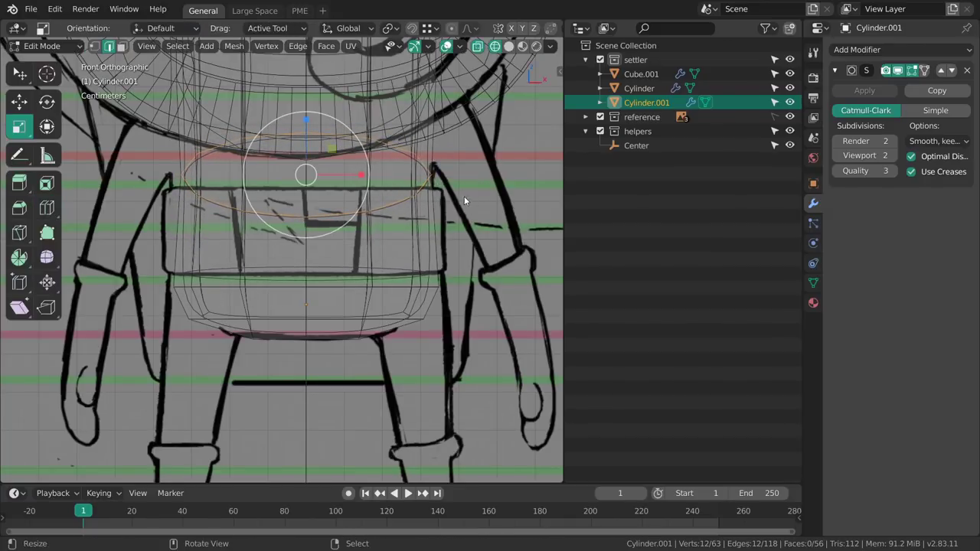
- Add a second loop cut lower on the body in solid shading and scale it outward slightly toward the front sketch outline
middle_click_drag(432, 230, 432, 217, "shift")
key("shift+z")
key("ctrl+r")
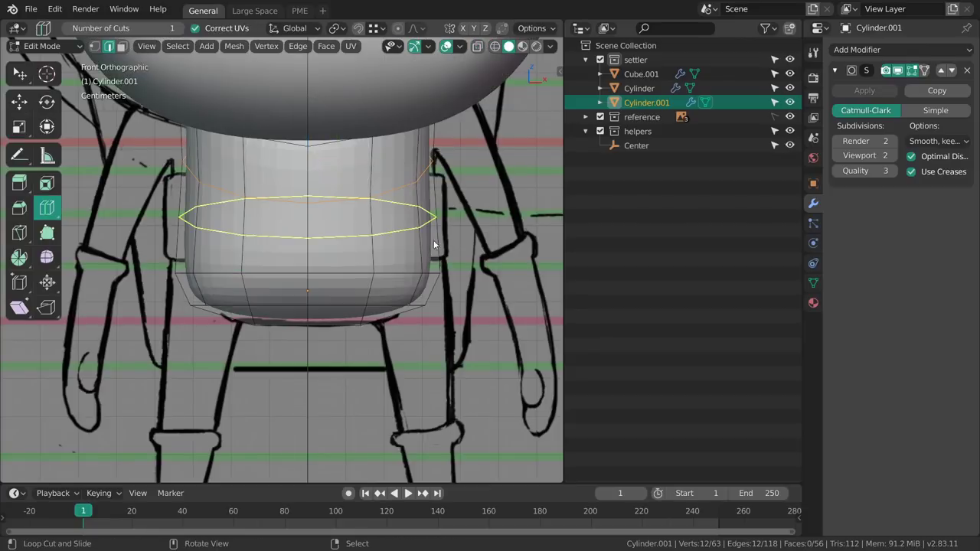
left_click_drag(433, 236, 432, 244)
key("s")
left_click_drag(479, 262, 480, 262)
left_click(484, 262)
key("alt+a")
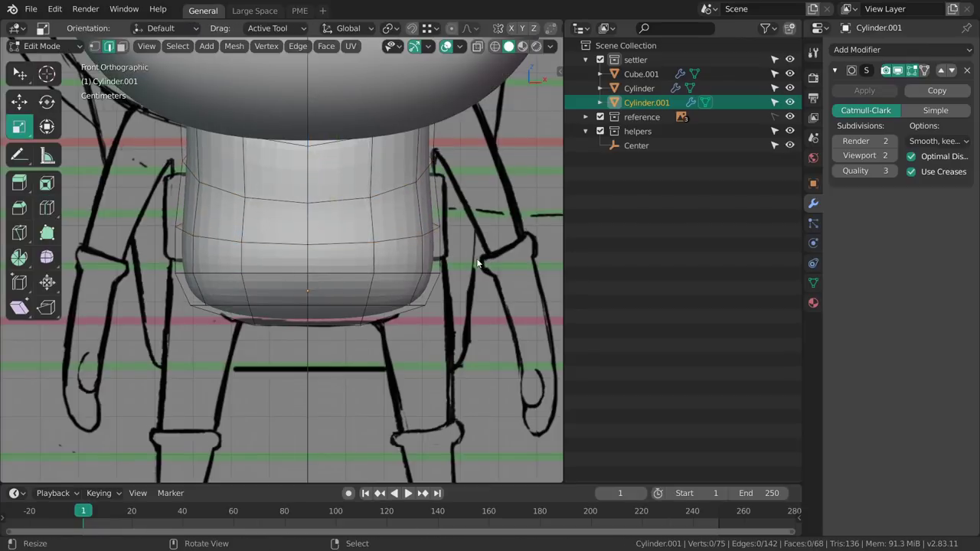
- Examine the lower body in Object Mode against the right and front reference sketches
middle_click_drag(460, 200, 458, 221, "shift")
middle_click_drag(458, 220, 518, 277, "ctrl")
key("Tab")
key("alt+a")
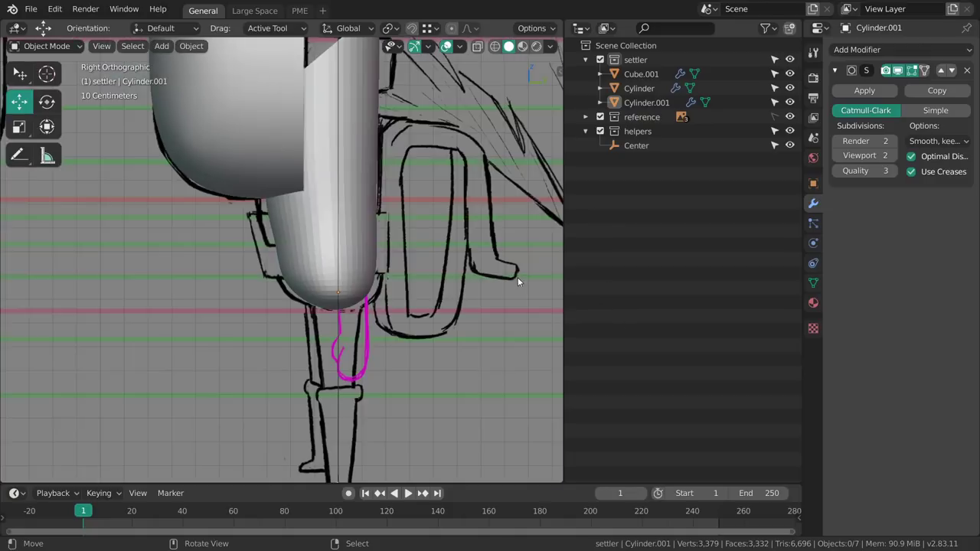
mouse_move(357, 250)
middle_mouse_down("shift")
mouse_move(353, 295)
mouse_move(348, 271)
mouse_move(502, 279)
mouse_move(264, 358)
mouse_move(330, 361)
middle_mouse_up("shift")
right_click(352, 295)
key("grave")
left_click(310, 330)
scroll(322, 314, "up", 3)
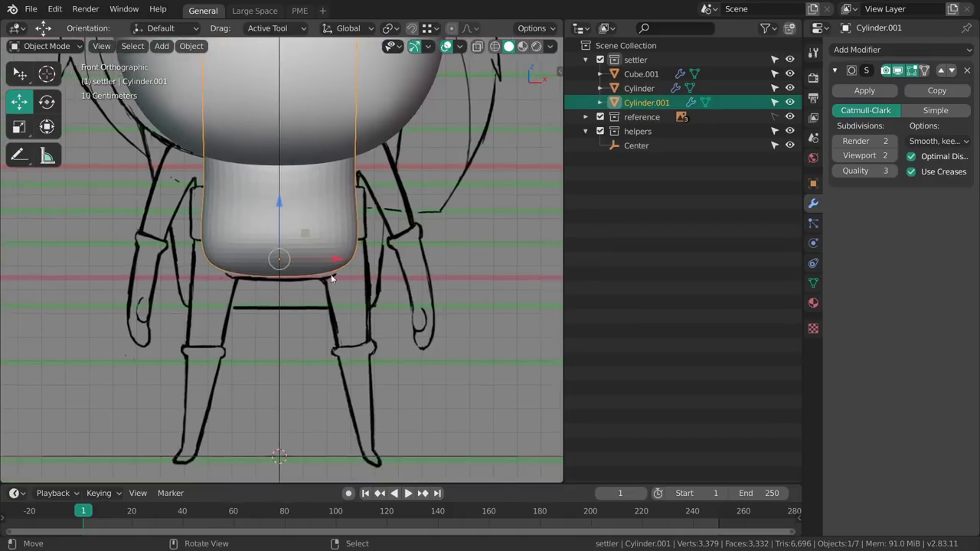
- Scale the two lower edge loops along X by about 1.08 to widen the hips to the front sketch
key("Tab")
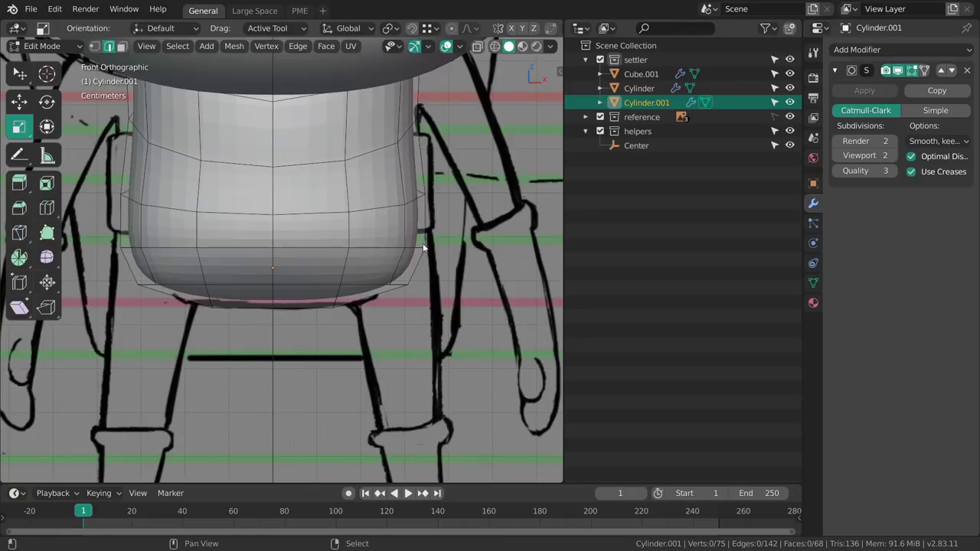
middle_click_drag(417, 245, 421, 264, "shift")
right_click(421, 265, "alt")
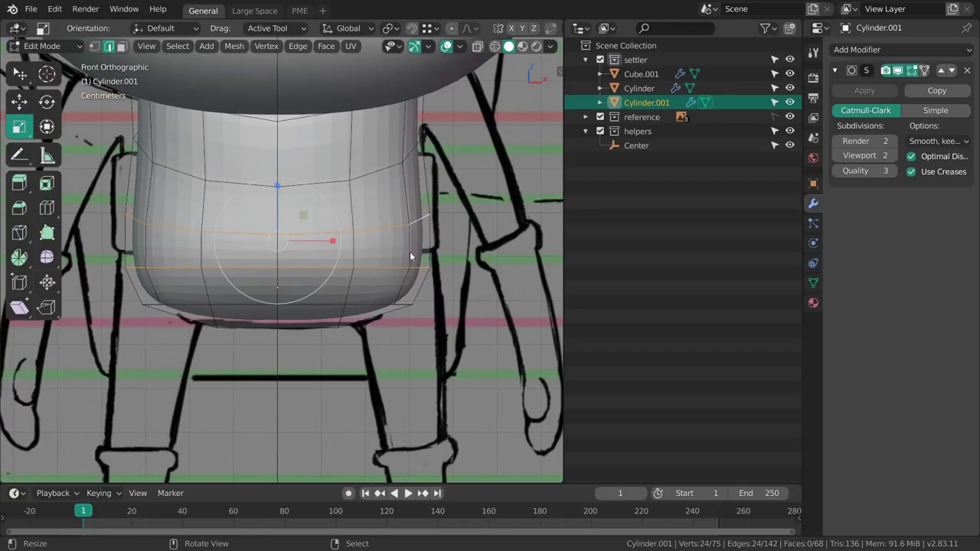
key("s")
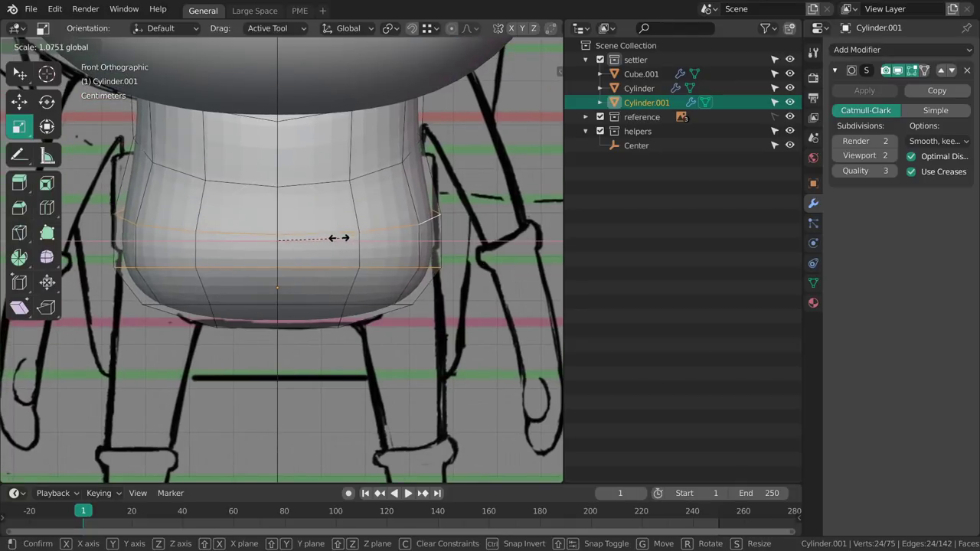
left_click(339, 237)
- Widen the edge loop just below the head along X in the front view
middle_click_drag(362, 201, 373, 279, "shift")
right_click(367, 255, "alt")
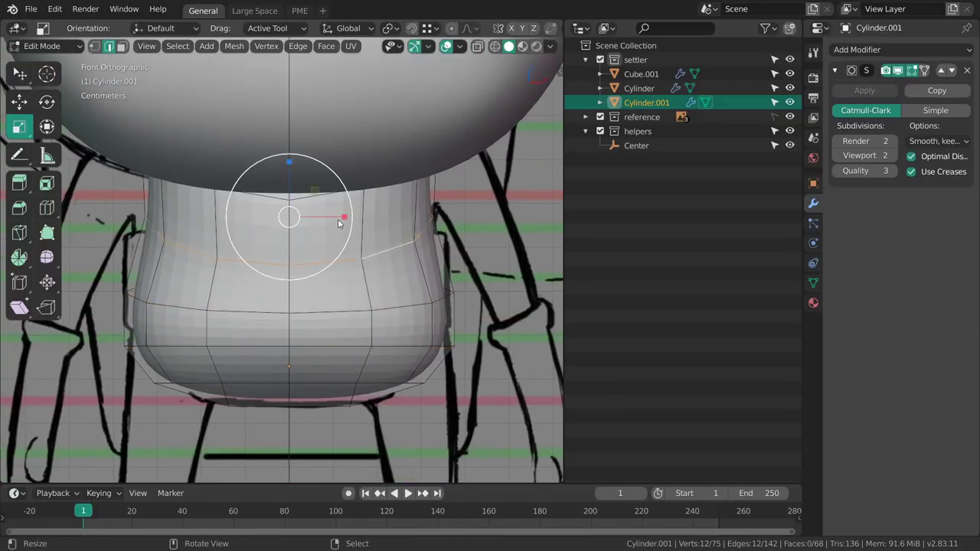
left_click_drag(344, 218, 358, 218)
- Select the body's edge loop hidden inside the head in wireframe shading and scale it
mouse_move(345, 226)
middle_mouse_down("shift")
mouse_move(343, 315)
mouse_move(314, 307)
middle_mouse_up("shift")
key("z")
left_click(310, 298)
right_click(326, 234, "alt")
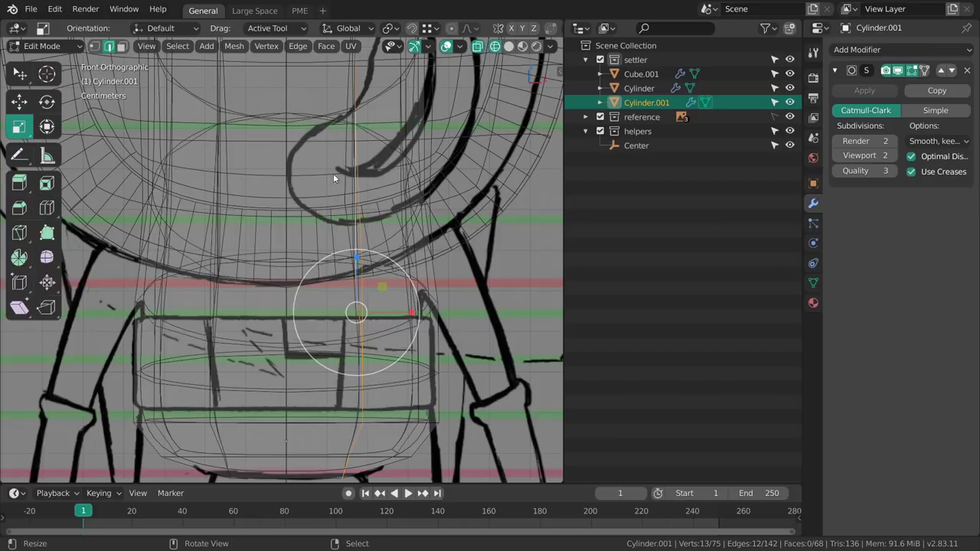
right_click(338, 120, "alt")
middle_click_drag(343, 274, 340, 216)
key("s")
left_click(349, 212)
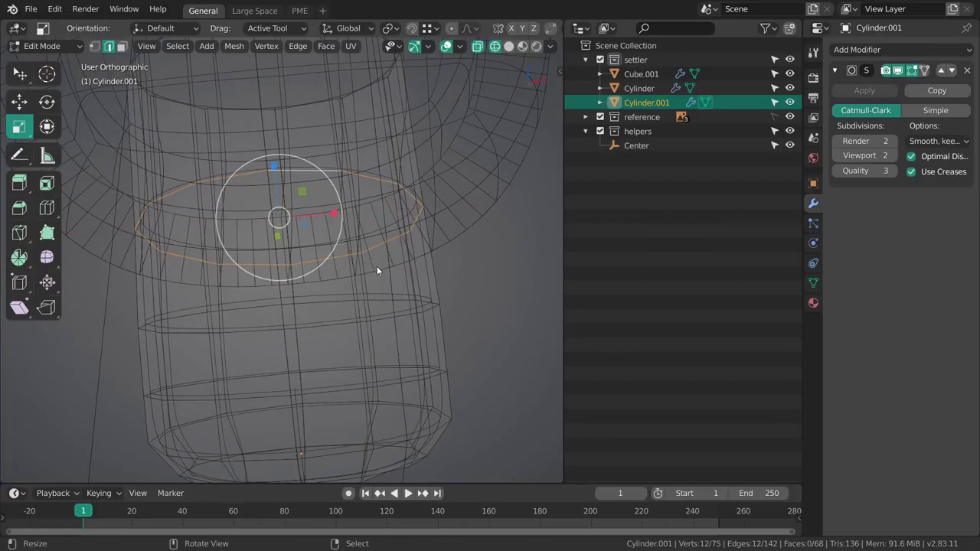
- Examine the lower body in solid shading from an angle, the front and the right side
key("z")
left_click(407, 276)
middle_click_drag(396, 375, 390, 317, "shift")
key("z")
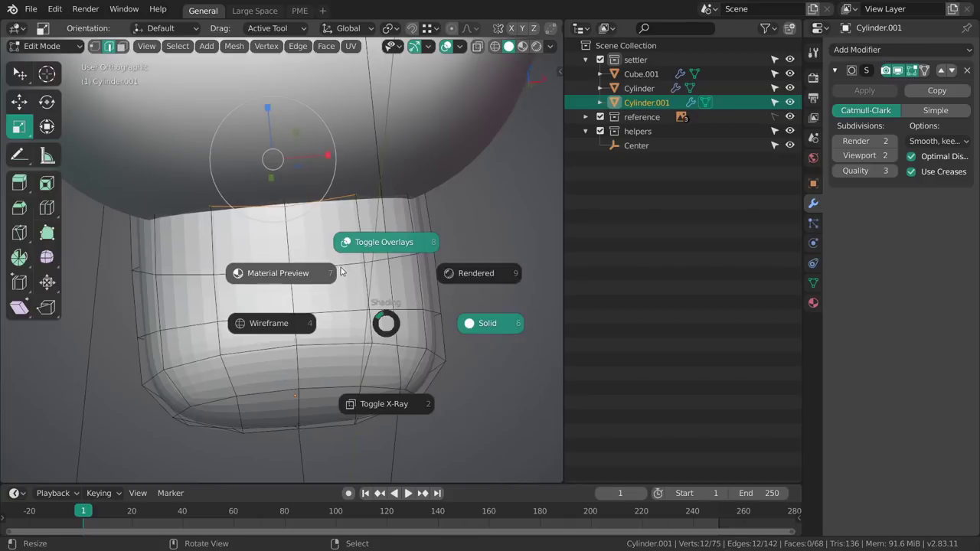
left_click(368, 311)
key("z")
left_click(438, 311)
key("KP_1")
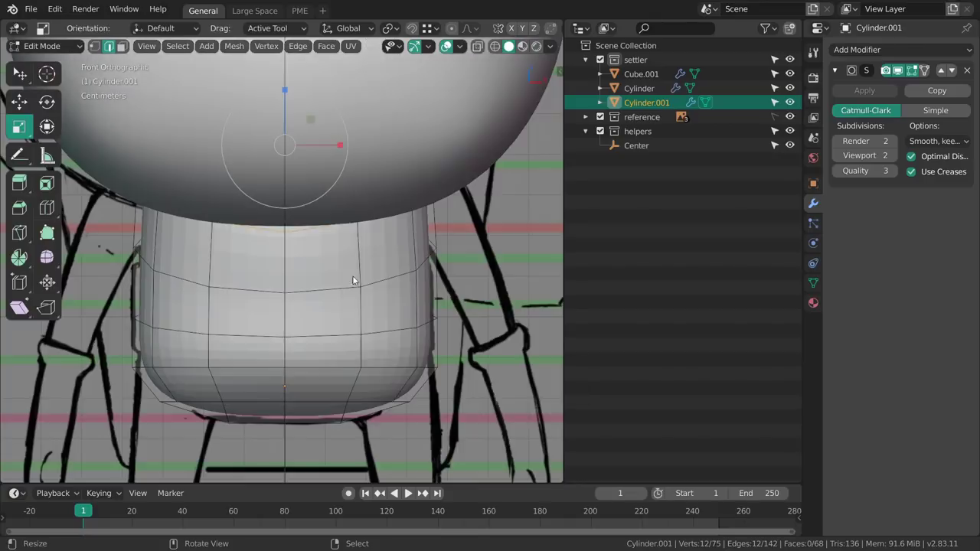
mouse_move(373, 315)
middle_mouse_down("shift")
mouse_move(368, 266)
mouse_move(350, 265)
middle_mouse_up("shift")
scroll(383, 285, "down", 1)
key("grave")
left_click(390, 282)
middle_click_drag(286, 211, 317, 288, "shift")
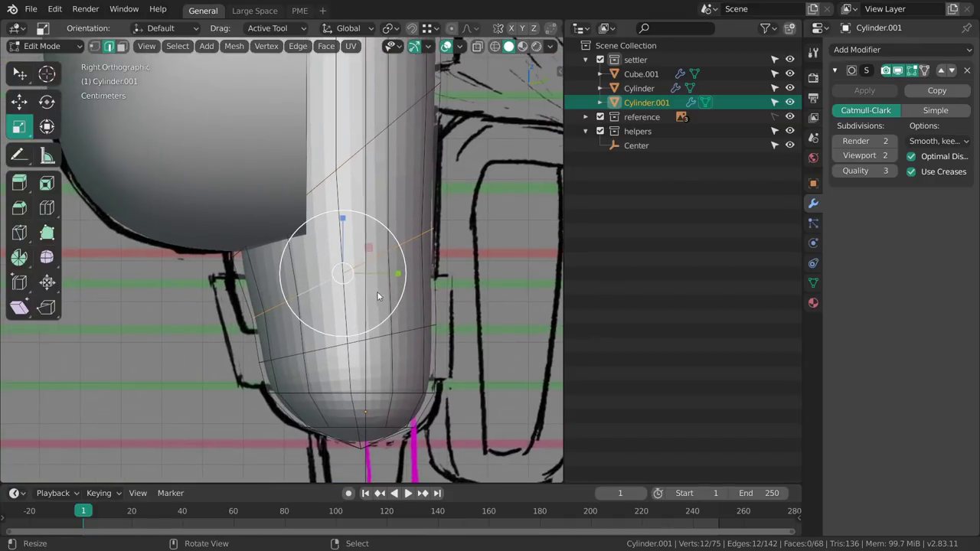
- Slide the edge loop just below the head slightly upward along the body in the wireframe side view
key("z")
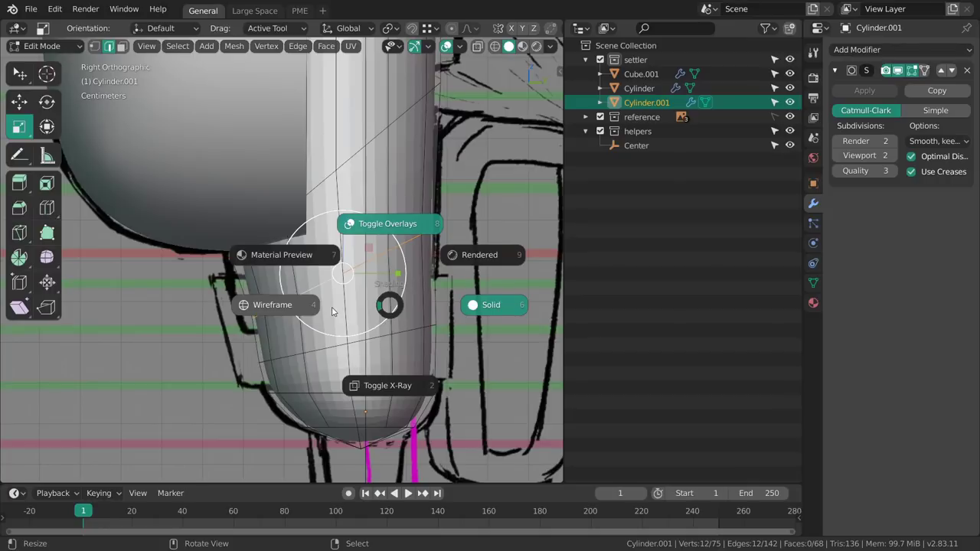
left_click(335, 313)
mouse_move(339, 316)
middle_mouse_down("shift")
mouse_move(336, 302)
mouse_move(380, 285)
middle_mouse_up("shift")
key("g")
key("g")
key("g")
left_click(334, 241)
key("alt+a")
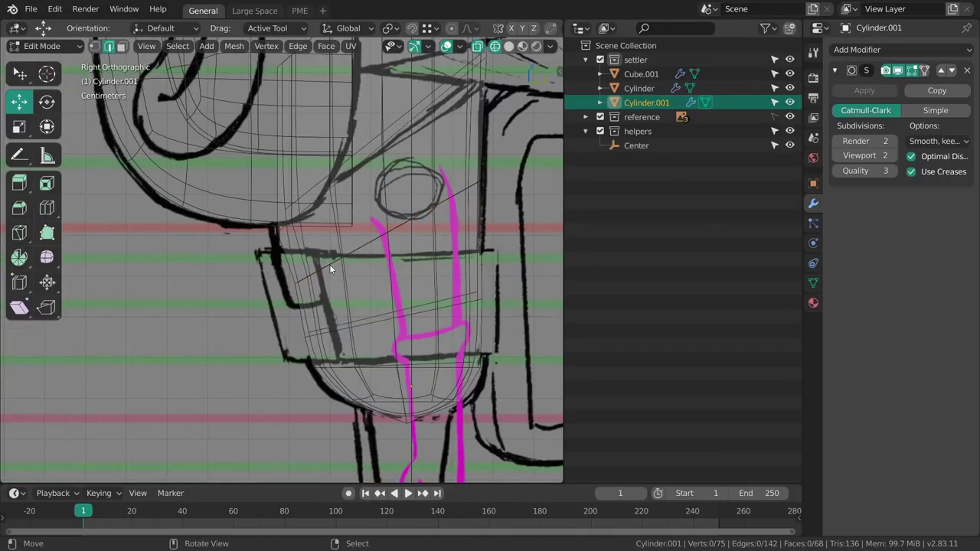
- Circle-select the front section of that edge loop and nudge it forward toward the sketched belly line
key("c")
left_click_drag(300, 281, 322, 272)
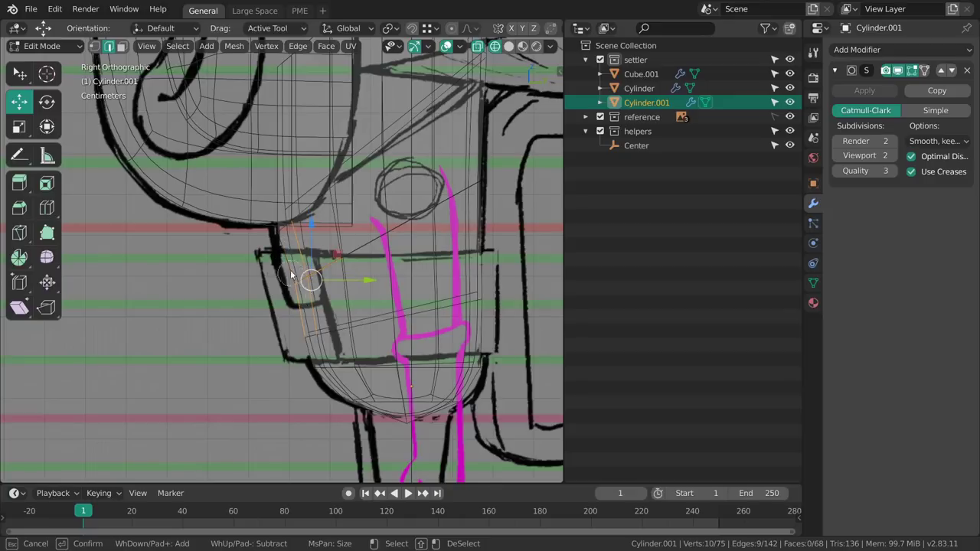
right_click(339, 298)
left_click_drag(318, 271, 315, 273)
key("alt+a")
- Check the body's silhouette in solid shading from the front, at an angle and from the right side
middle_click_drag(396, 332, 344, 301, "shift")
key("KP_1")
key("z")
left_click(444, 322)
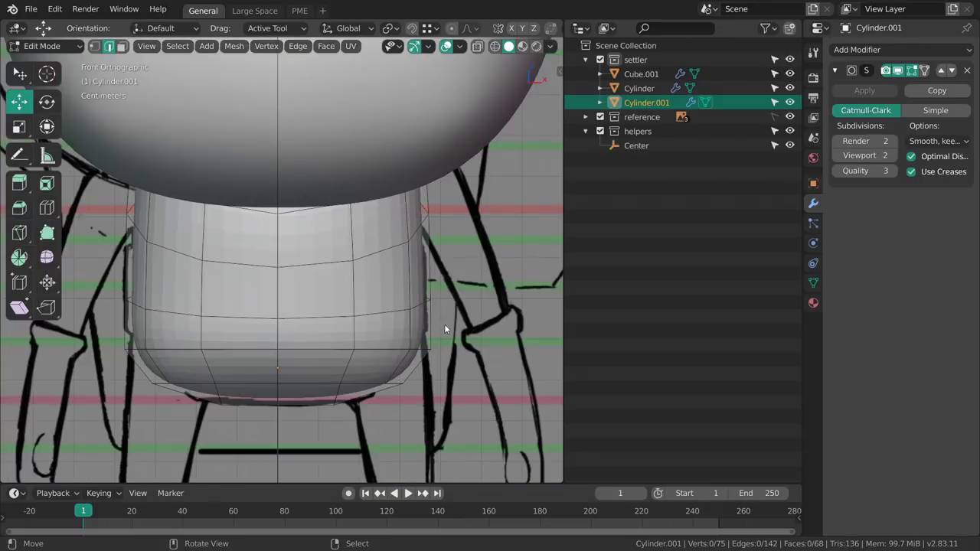
mouse_move(444, 324)
middle_mouse_down()
mouse_move(375, 301)
mouse_move(347, 264)
middle_mouse_up()
key("z")
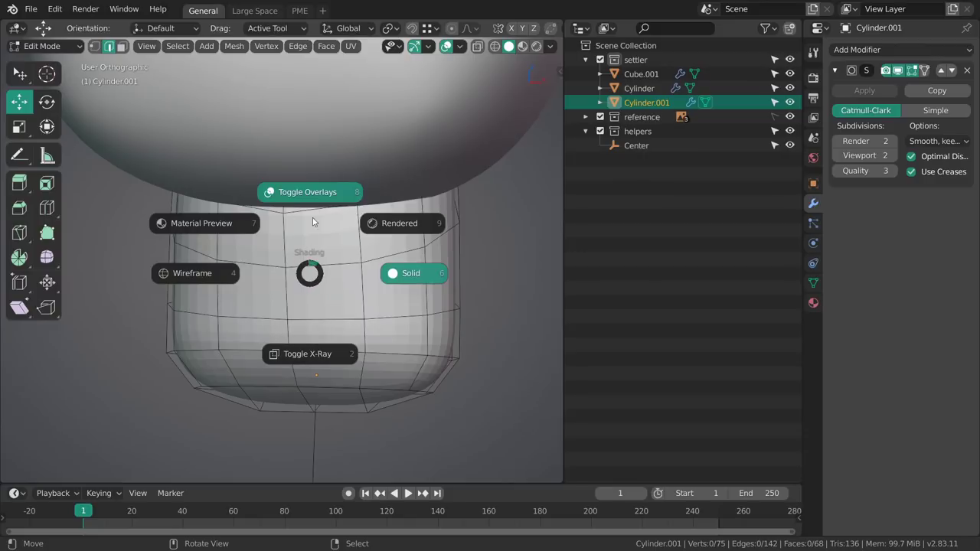
left_click(314, 276)
key("grave")
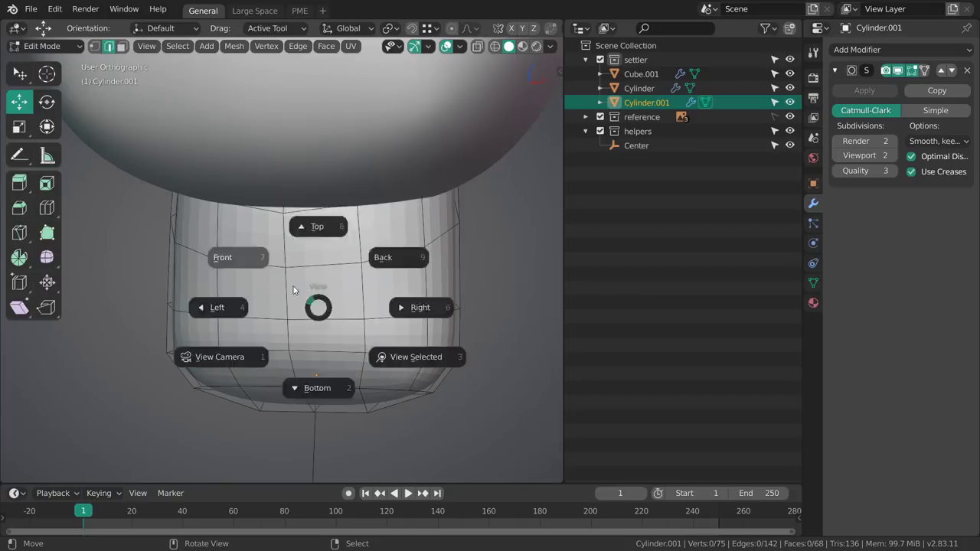
left_click(293, 286)
key("z")
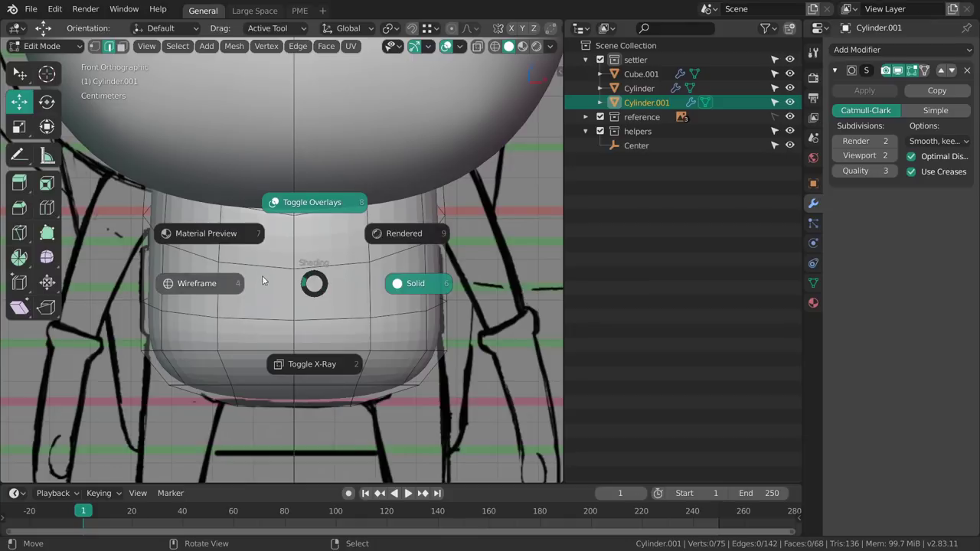
key("Escape")
middle_click_drag(398, 317, 337, 308)
key("grave")
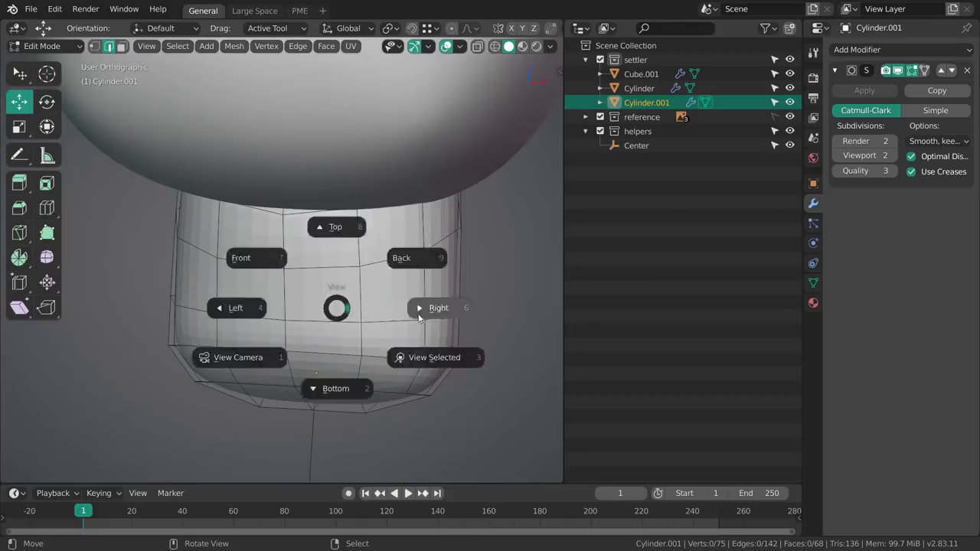
left_click(419, 318)
middle_click_drag(404, 295, 304, 317, "shift")
- Inspect the lower edge loop in the side view and the vertices and faces on the body's underside
right_click(320, 311, "alt")
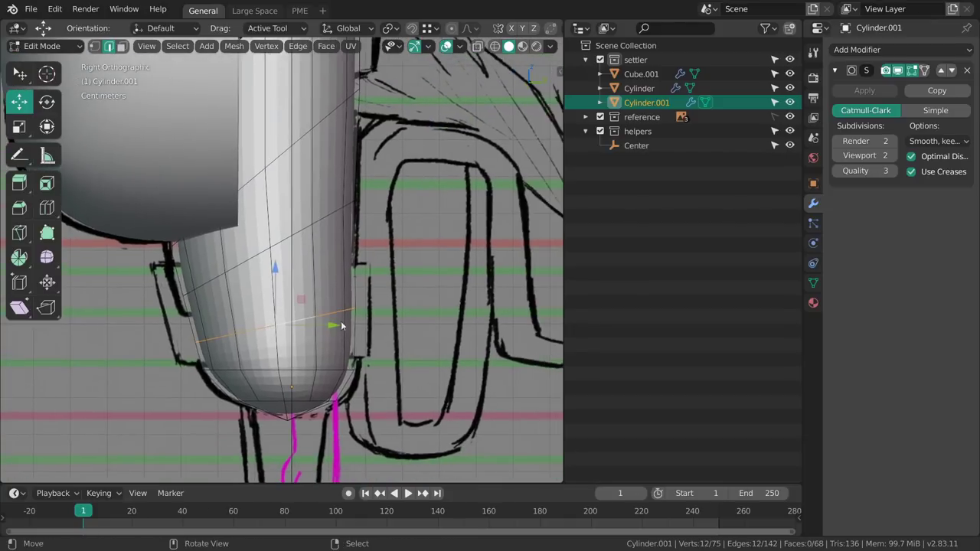
middle_click_drag(334, 383, 336, 306, "shift")
key("alt+a")
scroll(336, 306, "up", 2)
middle_click_drag(330, 345, 304, 240)
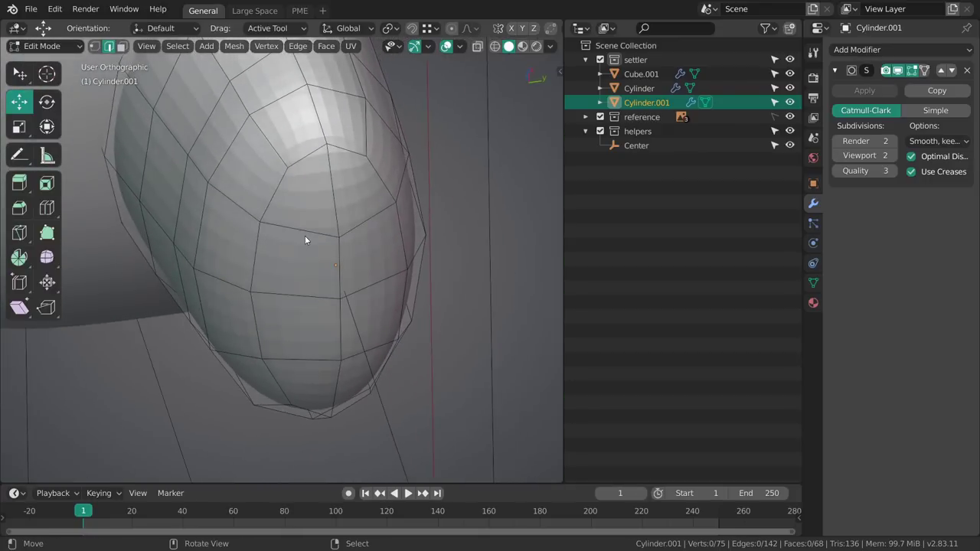
key("1")
right_click(291, 182)
middle_click_drag(298, 302, 300, 266)
right_click(294, 334, "shift")
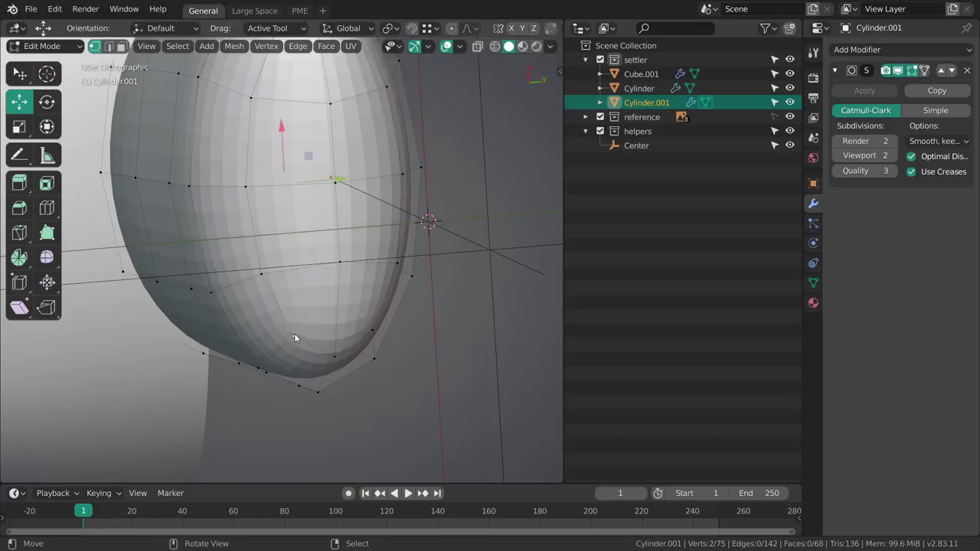
middle_click_drag(294, 334, 369, 378)
key("3")
middle_click_drag(311, 245, 351, 314)
- Move the middle front edges of the lower edge loop slightly downward in the front view and check the resulting shape
key("KP_1")
scroll(387, 333, "down", 1)
key("2")
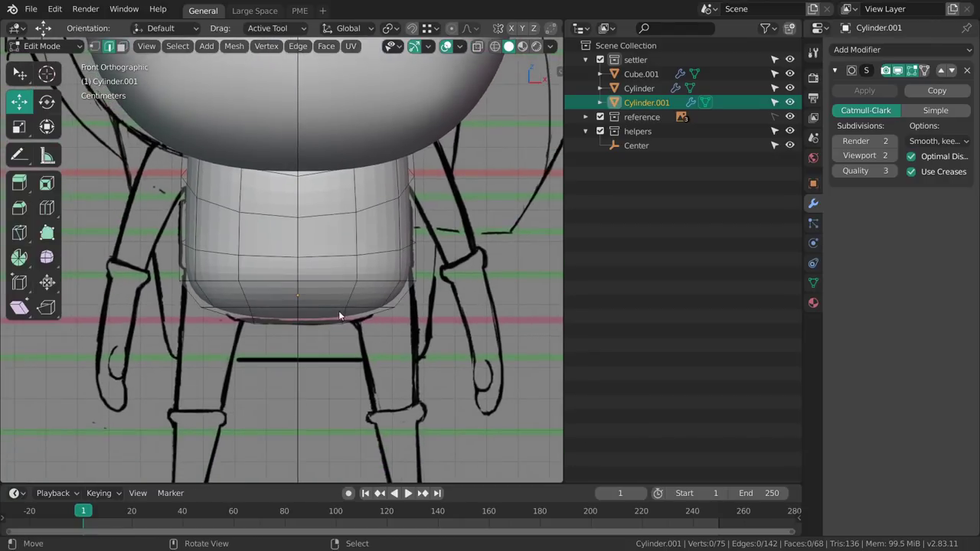
right_click(269, 307, "ctrl")
middle_click_drag(270, 307, 316, 347, "ctrl")
key("c")
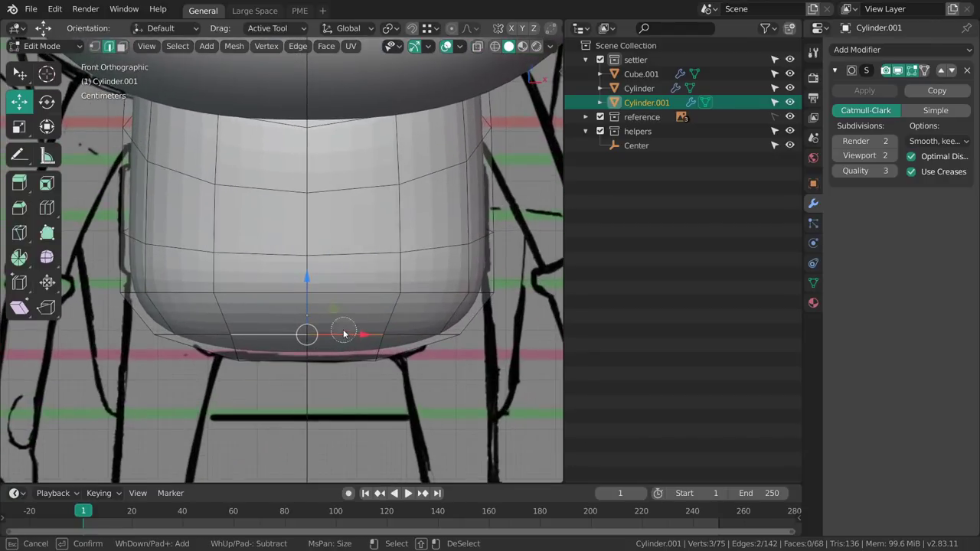
key("Escape")
left_click_drag(306, 279, 307, 289)
key("alt+a")
mouse_move(373, 320)
middle_mouse_down("ctrl")
mouse_move(395, 299)
mouse_move(297, 291)
mouse_move(376, 273)
mouse_move(371, 317)
middle_mouse_up("ctrl")
key("Tab")
key("Tab")
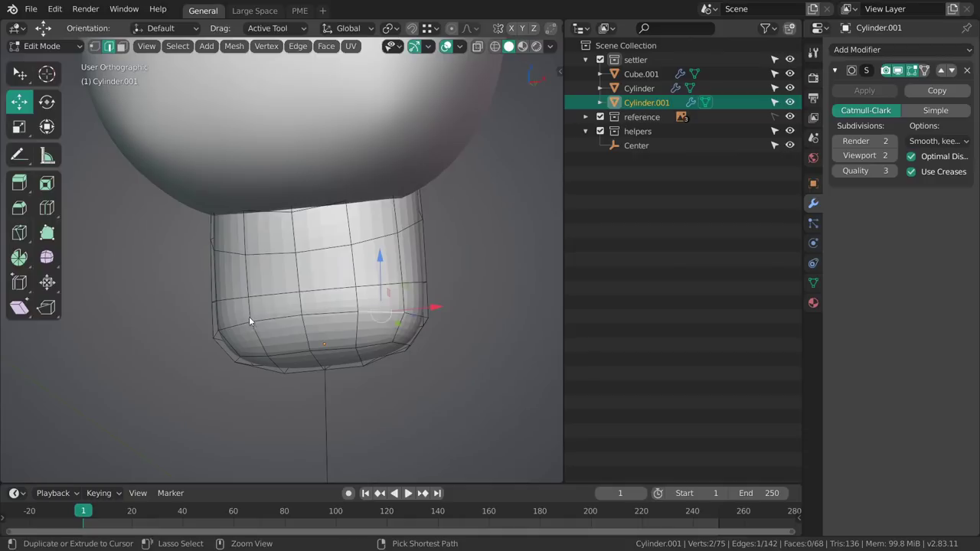
- Select the front run of edges on the lower body loop and slide it slightly along the surface
left_click(252, 318, "ctrl")
mouse_move(307, 327)
middle_mouse_down()
mouse_move(474, 248)
mouse_move(280, 273)
mouse_move(284, 322)
mouse_move(379, 326)
mouse_move(365, 284)
mouse_move(345, 304)
mouse_move(285, 317)
middle_mouse_up()
key("g")
key("g")
left_click(321, 330)
key("alt+a")
- Adjust the edges on the upper back of the body and nudge the neighbouring side vertices slightly forward in the side view
key("grave")
mouse_move(385, 277)
middle_mouse_down()
mouse_move(387, 285)
mouse_move(300, 271)
mouse_move(324, 279)
mouse_move(427, 264)
middle_mouse_up()
key("g")
left_click(424, 257)
key("1")
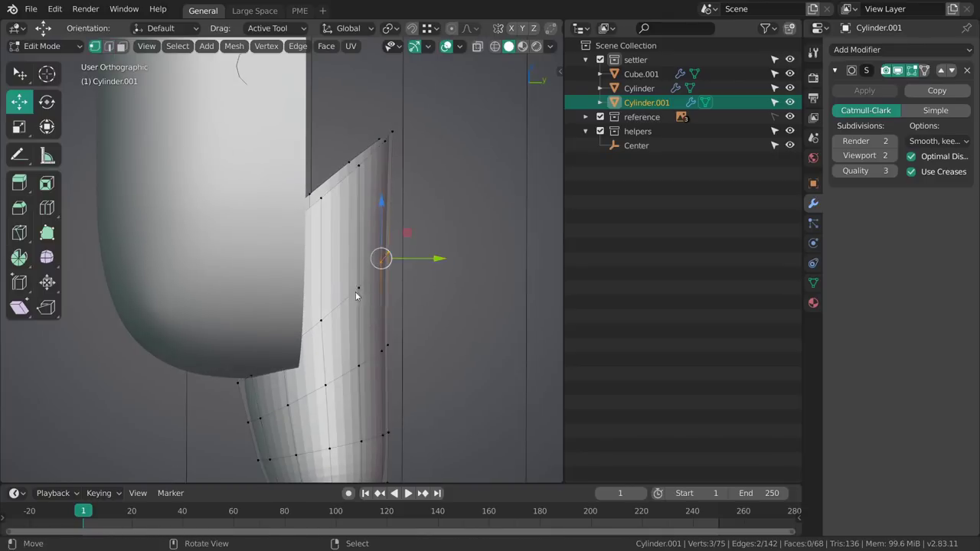
key("KP_3")
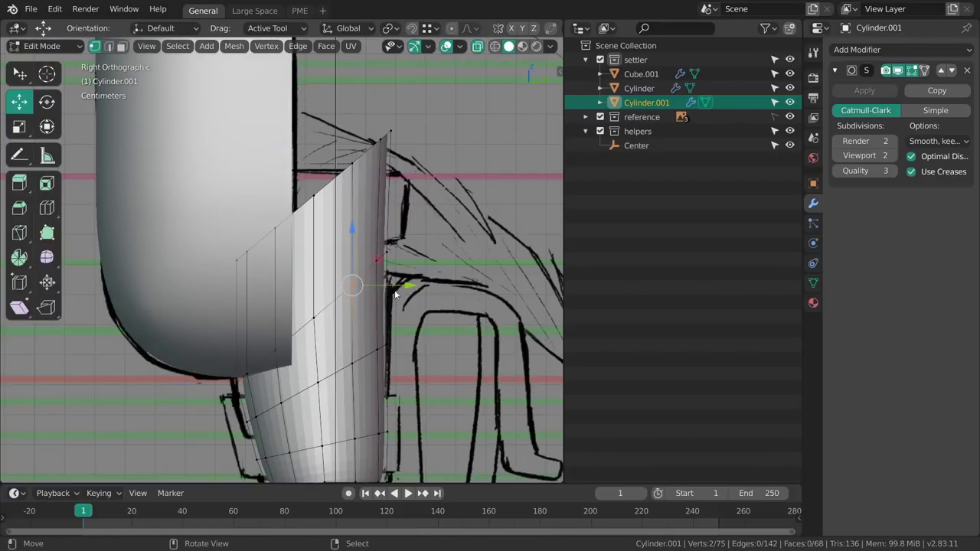
left_click_drag(398, 286, 393, 285)
middle_click_drag(381, 312, 391, 278, "shift")
- Return to Object Mode, save the file and compare the finished body with the front and side sketches
key("Tab")
middle_click_drag(396, 384, 386, 318, "shift")
key("alt+a")
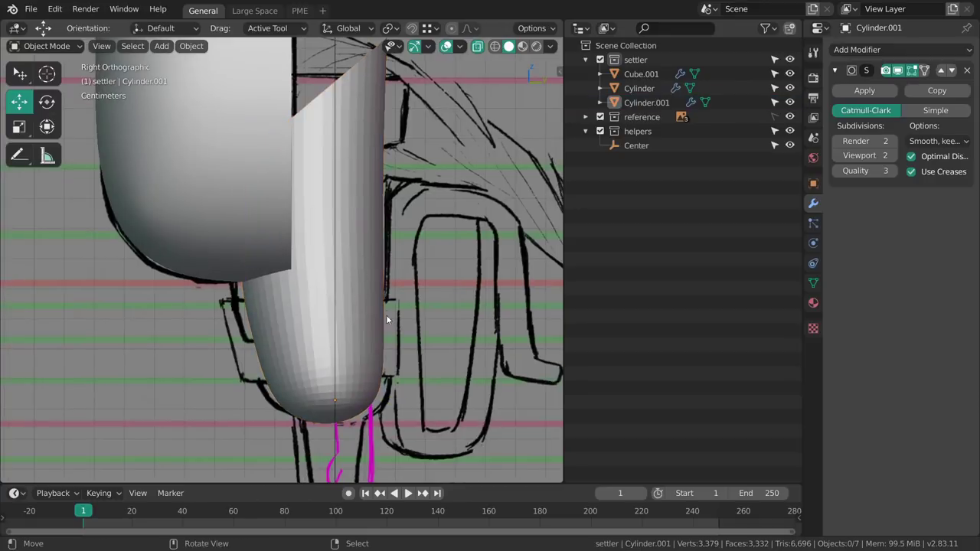
middle_click_drag(393, 352, 363, 278, "ctrl")
key("ctrl+s")
middle_click_drag(367, 278, 542, 273)
key("KP_1")
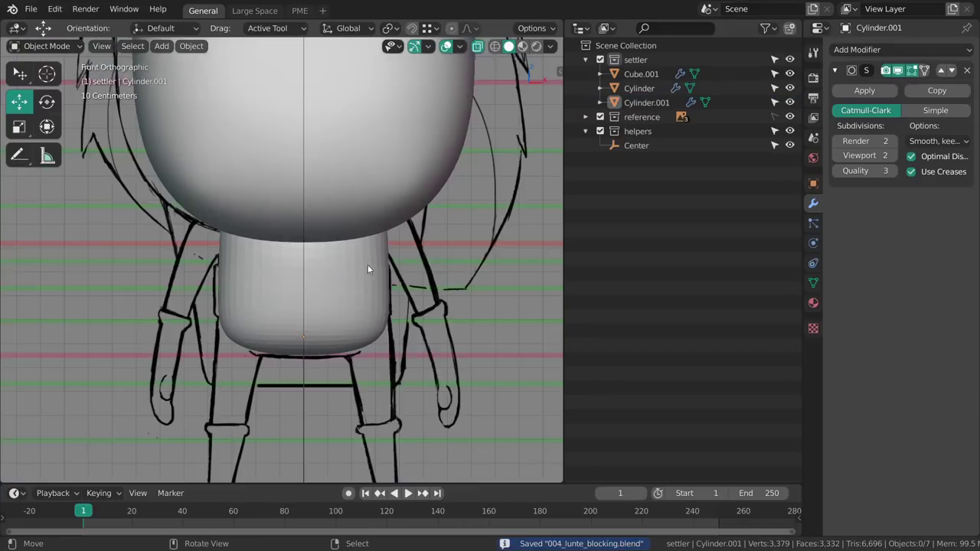
middle_click_drag(414, 295, 391, 305, "shift")
key("KP_3")
middle_click_drag(406, 267, 366, 277, "shift")
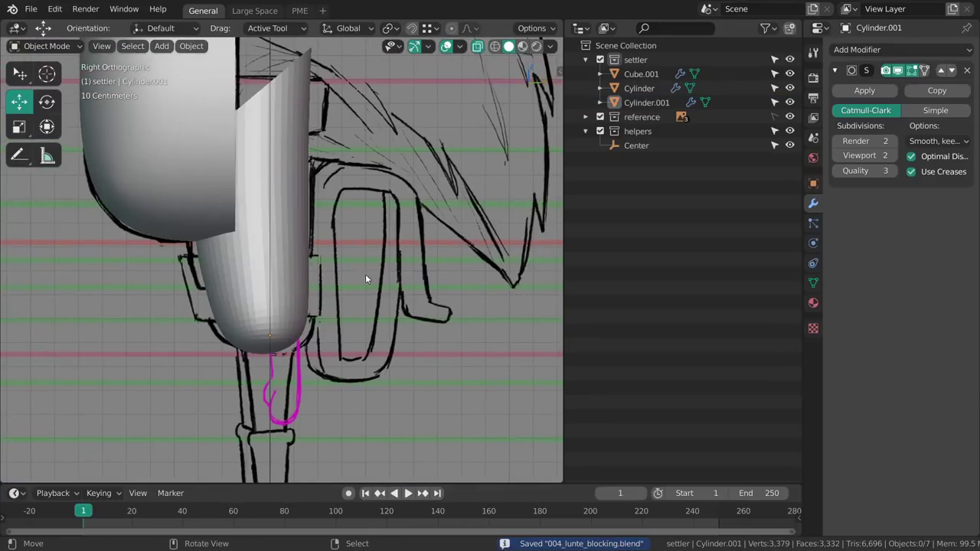
- Place the 3D cursor inside the backpack sketch in the side view, add a cube there and scale it down to roughly backpack size
left_click_drag(350, 272, 354, 273)
middle_click_drag(397, 297, 376, 287, "shift")
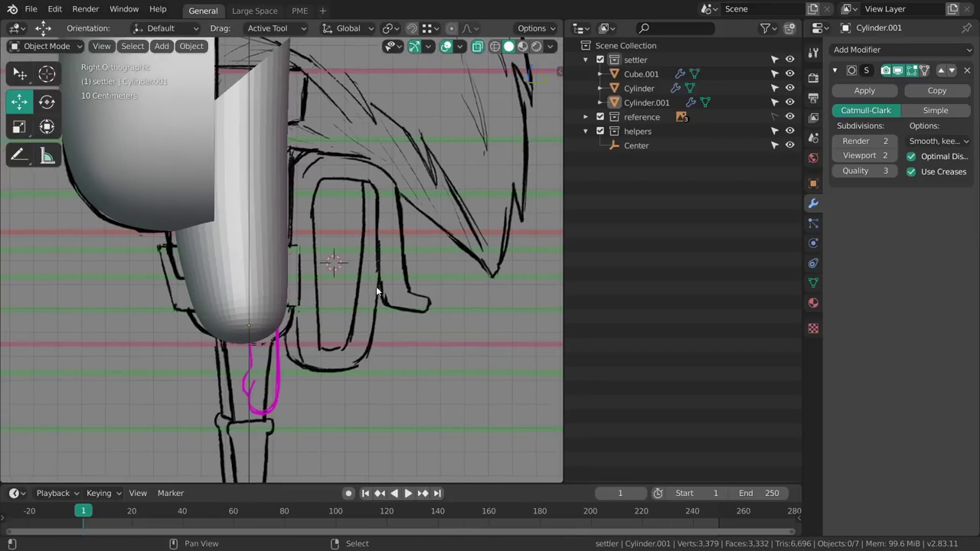
key("shift+a")
mouse_move(345, 254)
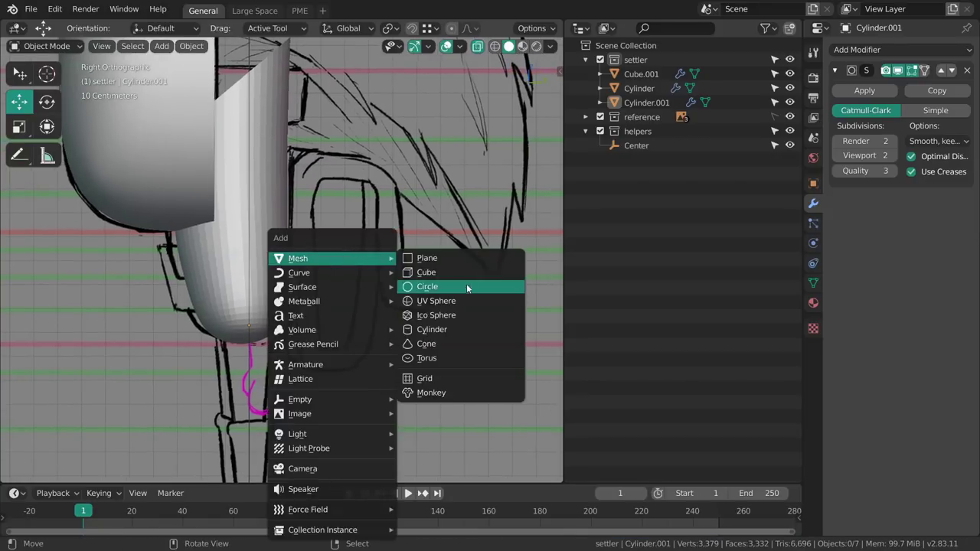
left_click(468, 284)
key("s")
left_click_drag(469, 285, 368, 262)
- Move the cube down in the back view until its lower edge meets the bottom line of the sketched backpack
key("grave")
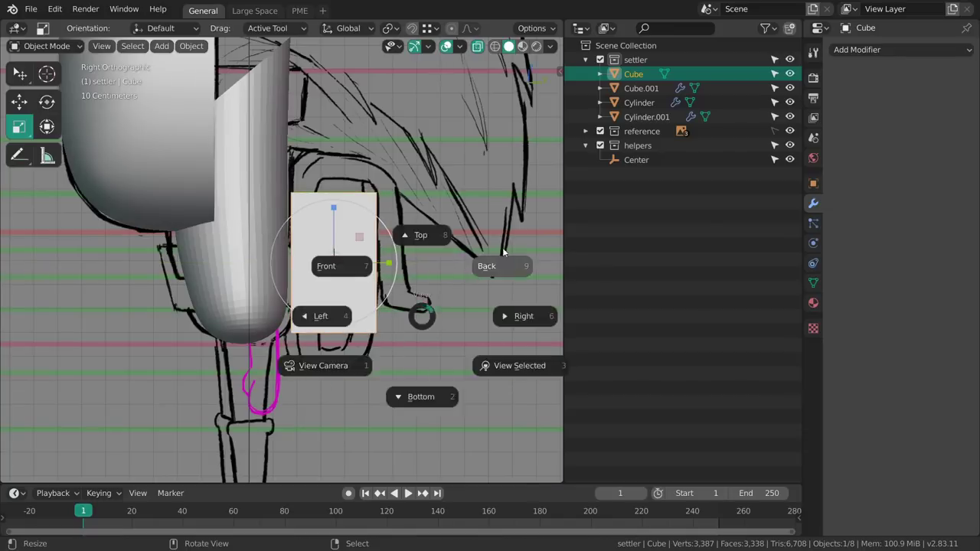
left_click(504, 261)
left_click_drag(414, 296, 442, 320)
key("g")
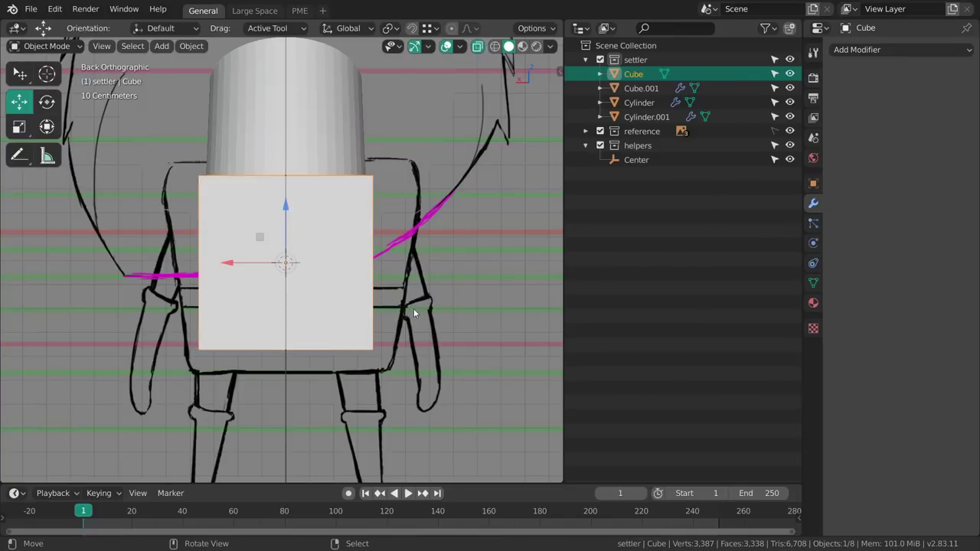
left_click_drag(287, 209, 288, 231)
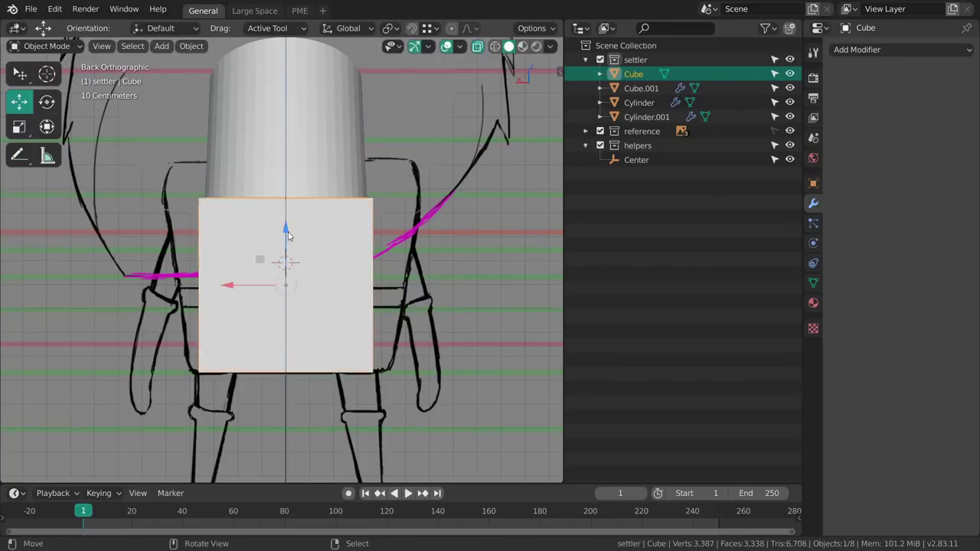
- Scale all of the cube's vertices along X in Edit Mode to match the sketched backpack's bottom width
key("ctrl+Tab")
left_click(350, 300)
key("a")
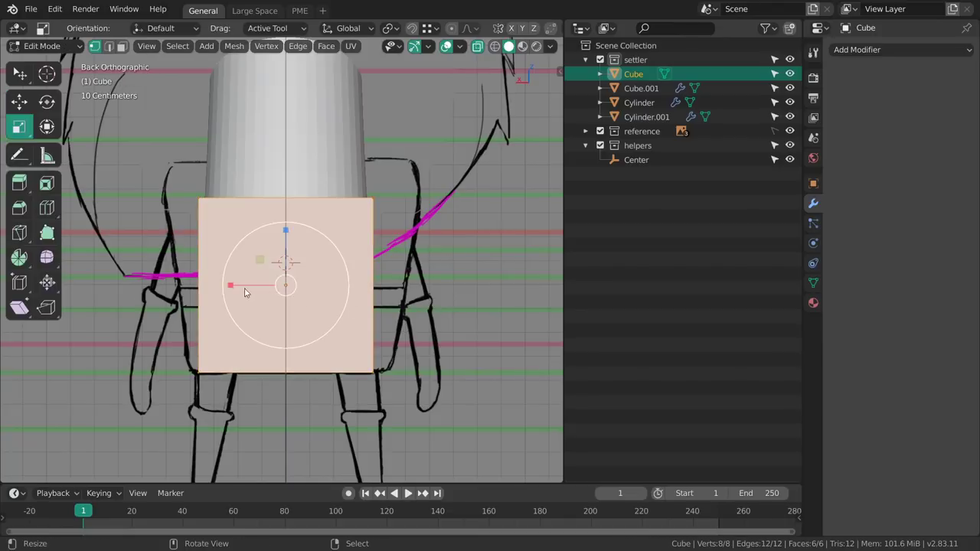
left_click_drag(233, 285, 230, 287)
middle_click_drag(298, 280, 313, 292, "shift")
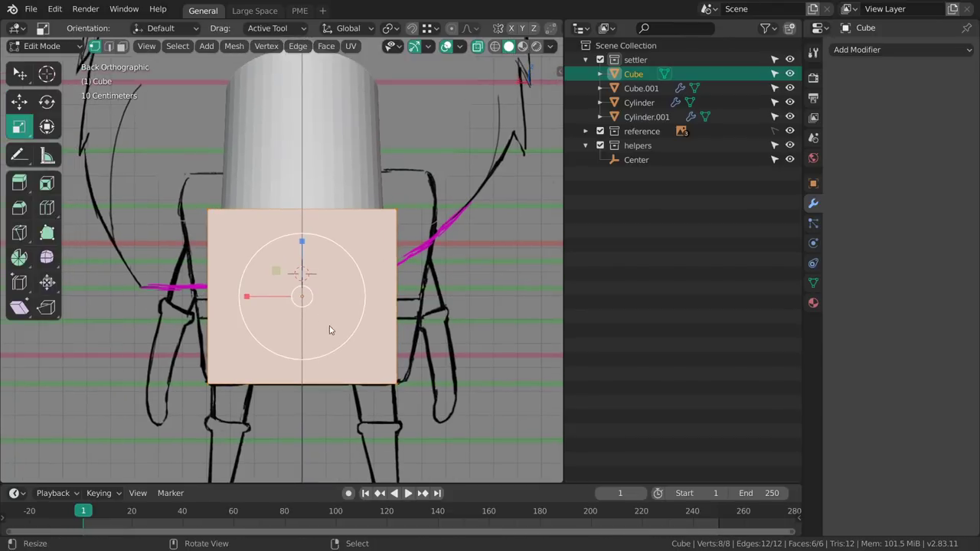
key("g")
left_click_drag(258, 296, 258, 295)
left_click_drag(259, 295, 245, 292)
key("ctrl+z")
key("s")
middle_click_drag(355, 346, 366, 396, "shift")
- Select the cube's top vertices and widen them along X to follow the backpack's flared sides
key("alt+a")
key("b")
left_click_drag(192, 273, 433, 227)
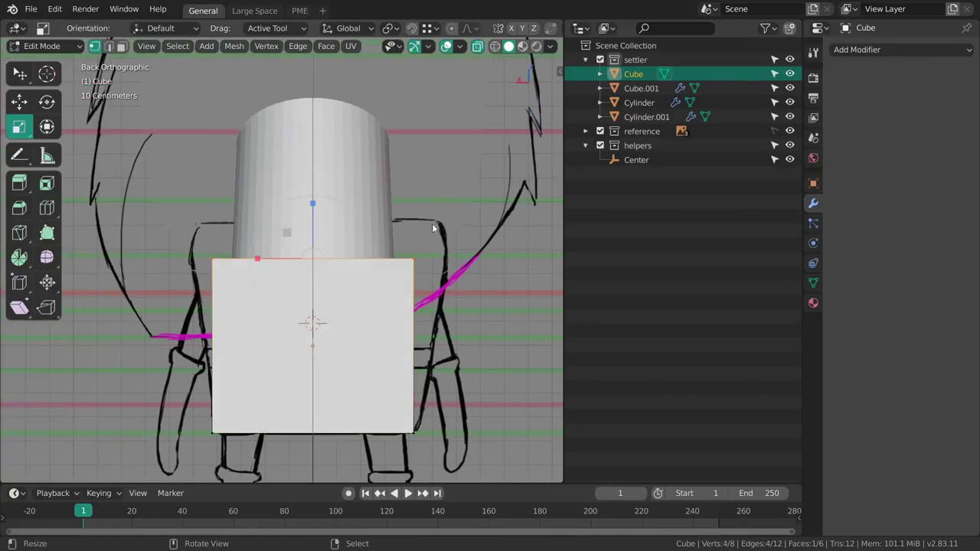
key("g")
left_click_drag(314, 205, 314, 204)
key("s")
left_click_drag(274, 258, 264, 255)
- Extrude the cube's top face up to the backpack's sketched top line and narrow it slightly along X
key("e")
left_click_drag(313, 205, 313, 169)
key("s")
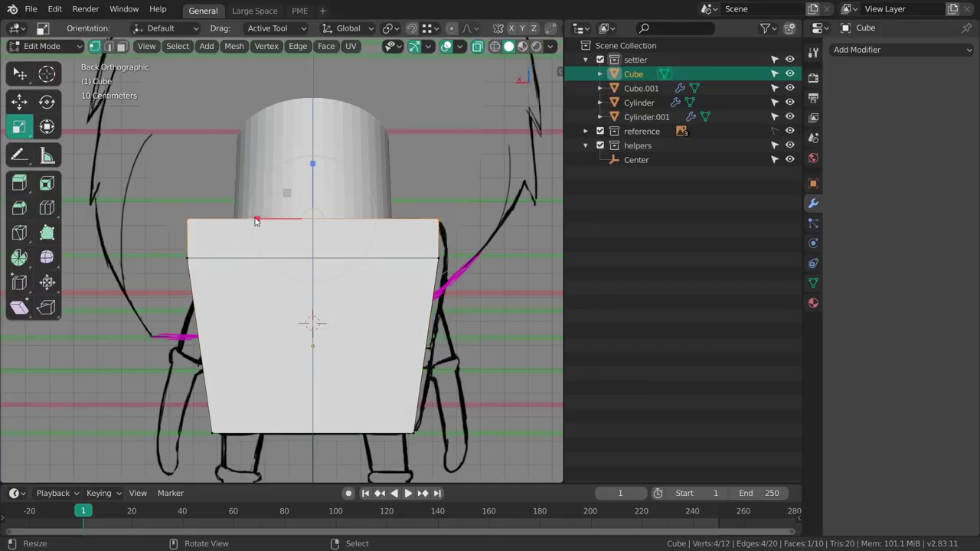
left_click_drag(256, 219, 261, 217)
- Switch to wireframe in the side view and move the bottom rear vertices forward to the sketched backpack outline
key("grave")
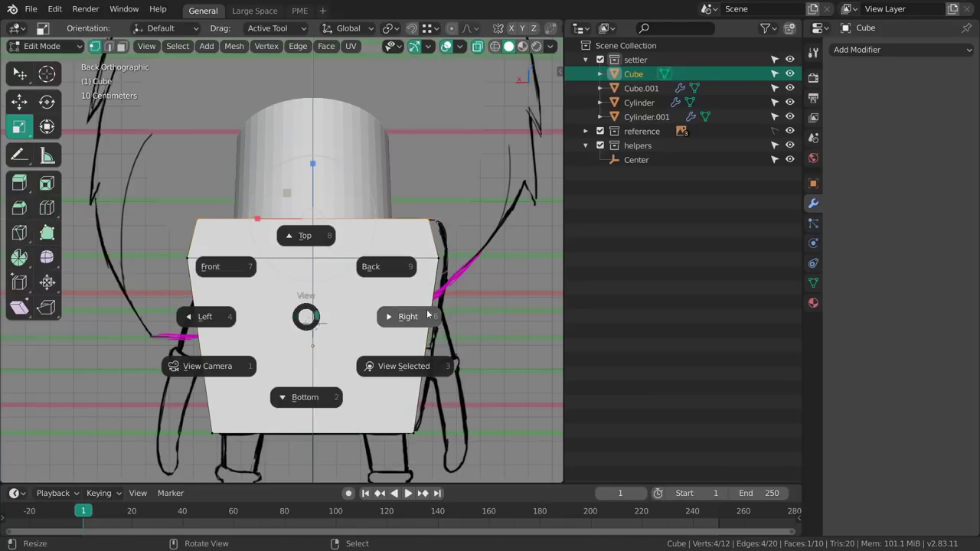
left_click(427, 314)
mouse_move(396, 325)
middle_mouse_down("shift")
mouse_move(405, 293)
mouse_move(412, 415)
middle_mouse_up("shift")
key("z")
left_click(372, 295)
key("alt+a")
middle_click_drag(413, 414, 396, 336, "shift")
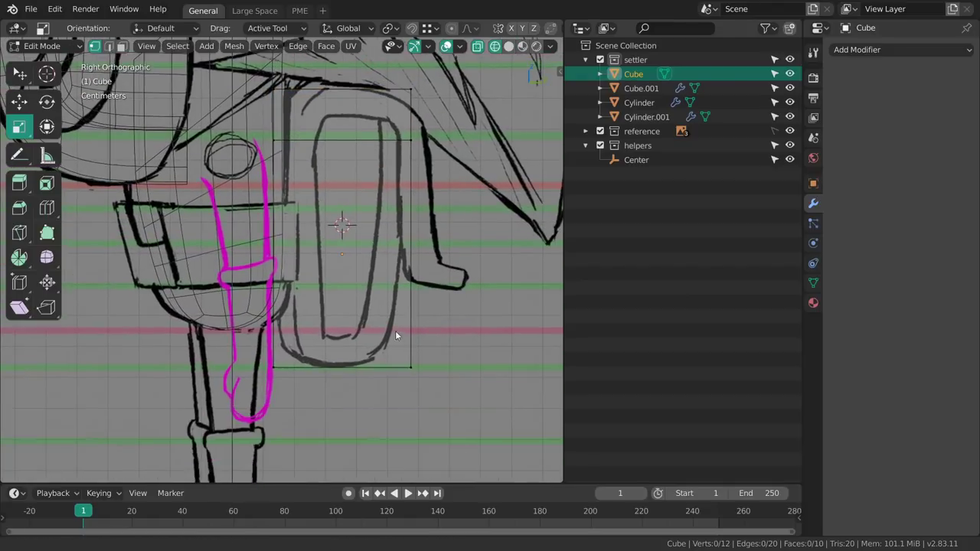
left_click_drag(456, 331, 457, 330)
key("g")
left_click_drag(467, 371, 442, 371)
- Move the bottom front vertices slightly backward to match the backpack's lower front corner in the side sketch
key("alt+a")
key("b")
left_click_drag(250, 389, 297, 330)
left_click_drag(330, 368, 337, 368)
middle_click_drag(378, 304, 366, 384, "shift")
key("alt+a")
middle_click_drag(391, 248, 383, 277, "shift")
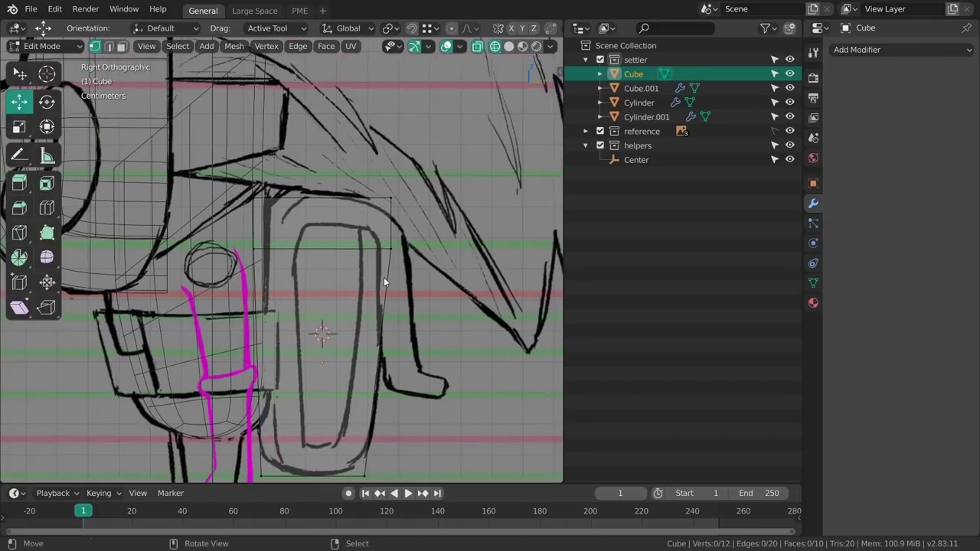
- Nudge the two rows of upper rear vertices forward to the backpack's back outline
key("b")
left_click_drag(375, 284, 432, 246)
key("alt+a")
key("b")
left_click_drag(377, 220, 442, 192)
- Move the upper front vertices of both rows backward onto the backpack's front line in the side sketch
key("alt+a")
key("b")
left_click_drag(235, 179, 289, 227)
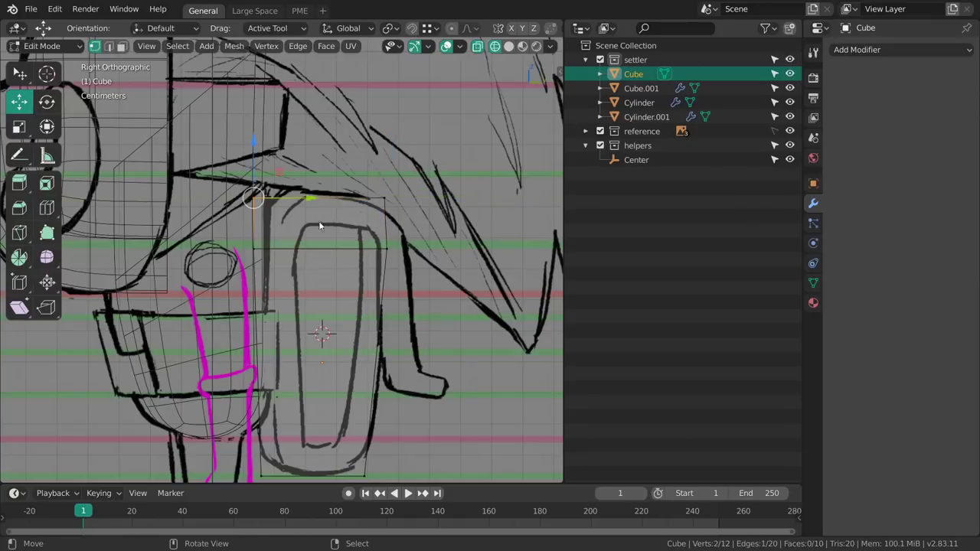
key("b")
left_click_drag(233, 278, 276, 185)
left_click_drag(313, 224, 325, 227)
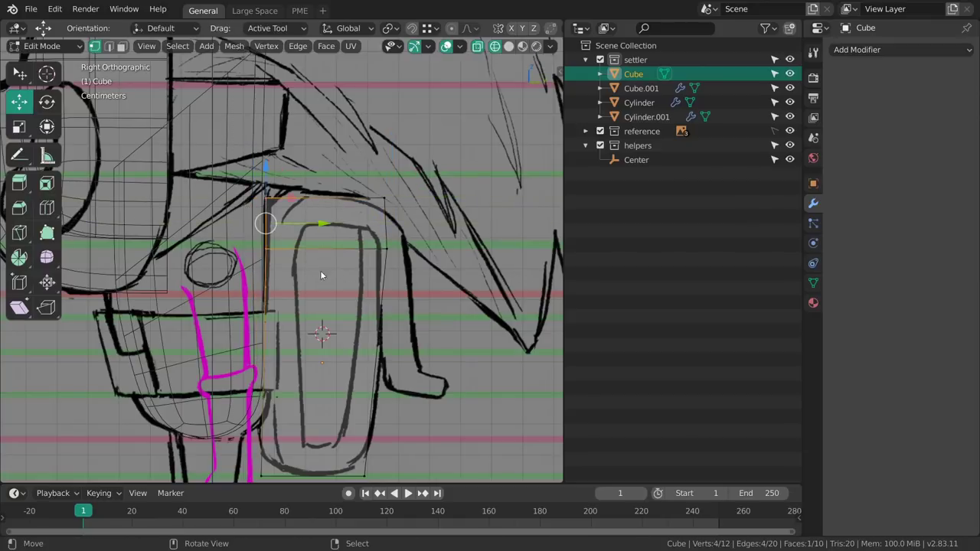
key("alt+a")
key("b")
left_click_drag(251, 228, 309, 166)
middle_click_drag(343, 224, 354, 203, "shift")
key("alt+a")
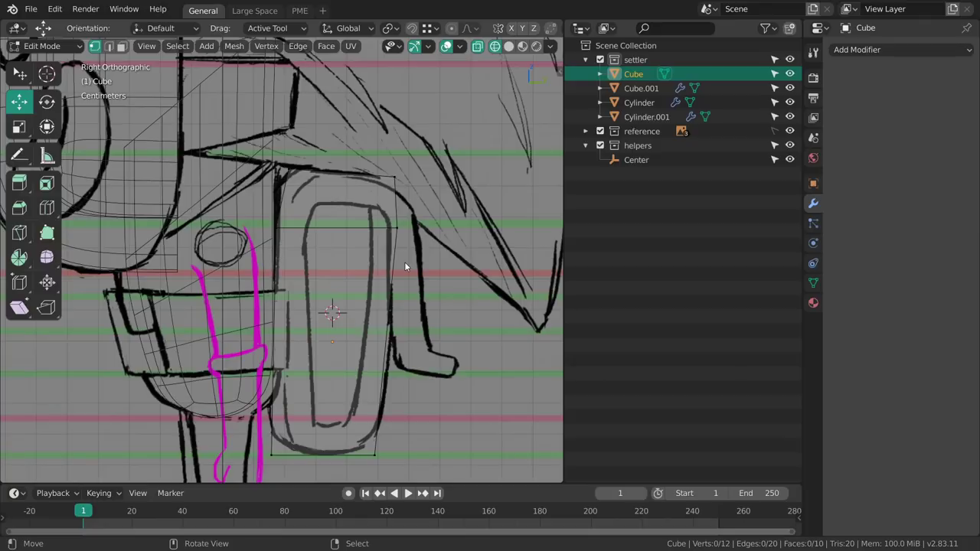
- Return to Object Mode and apply the backpack cube's scale
middle_click_drag(391, 286, 373, 272)
middle_click_drag(343, 304, 420, 292, "shift")
middle_click_drag(402, 355, 403, 318, "shift")
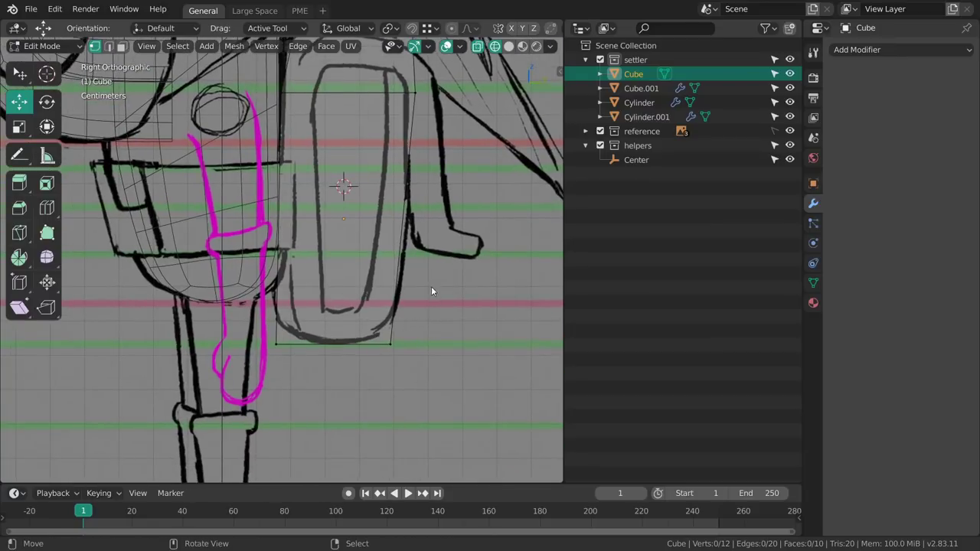
key("Tab")
key("ctrl+a")
left_click(365, 273)
mouse_move(379, 281)
middle_mouse_down("shift")
mouse_move(376, 312)
mouse_move(383, 281)
mouse_move(355, 281)
middle_mouse_up("shift")
- Bevel the backpack's four outer top and bottom edges that run across its width, using 5 segments and a width of about 0.08 m
key("ctrl+Tab")
left_click(416, 294)
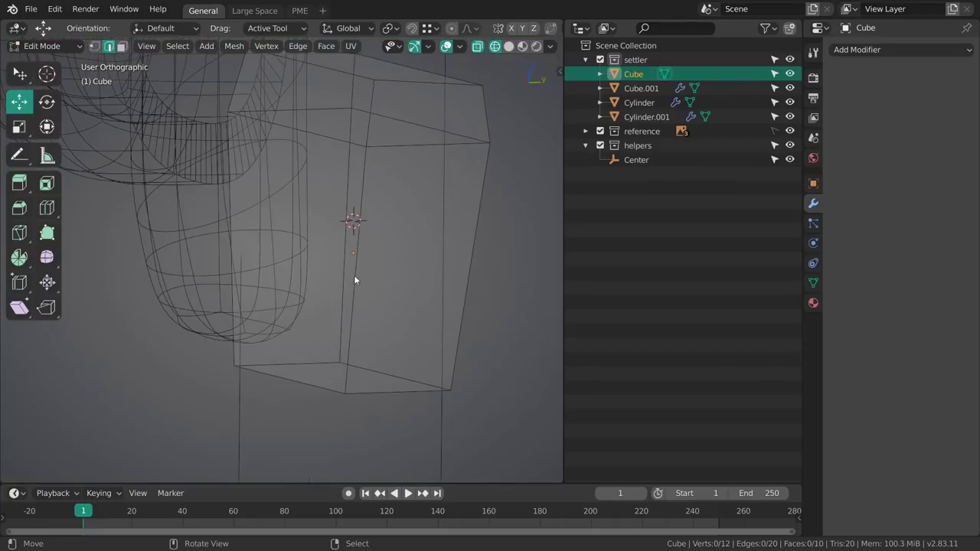
middle_click_drag(381, 372, 360, 347)
right_click(316, 377, "shift")
middle_click_drag(387, 169, 366, 291, "shift")
middle_click_drag(366, 291, 443, 298)
right_click(410, 213, "shift")
middle_click_drag(383, 203, 415, 267)
right_click(300, 194, "shift")
key("grave")
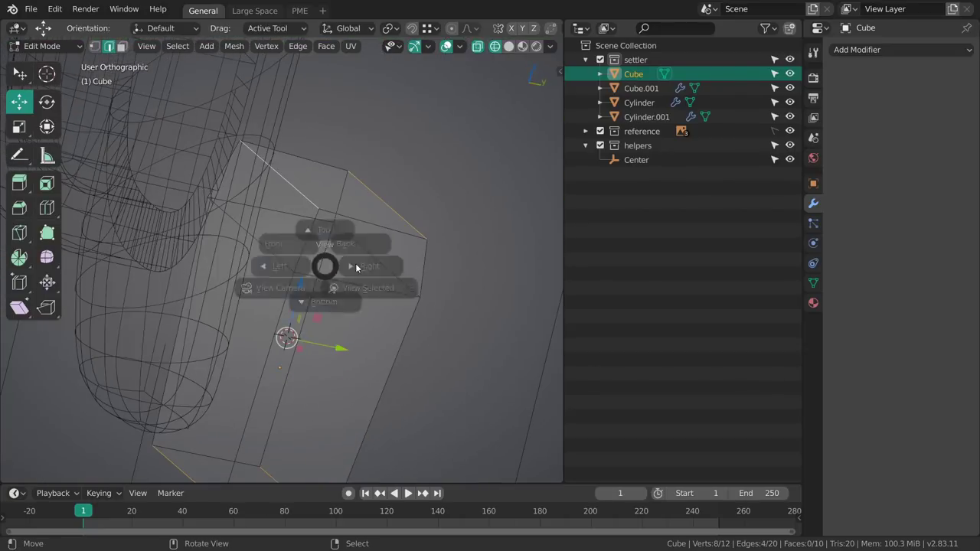
left_click(368, 268)
middle_click_drag(441, 304, 439, 271, "shift")
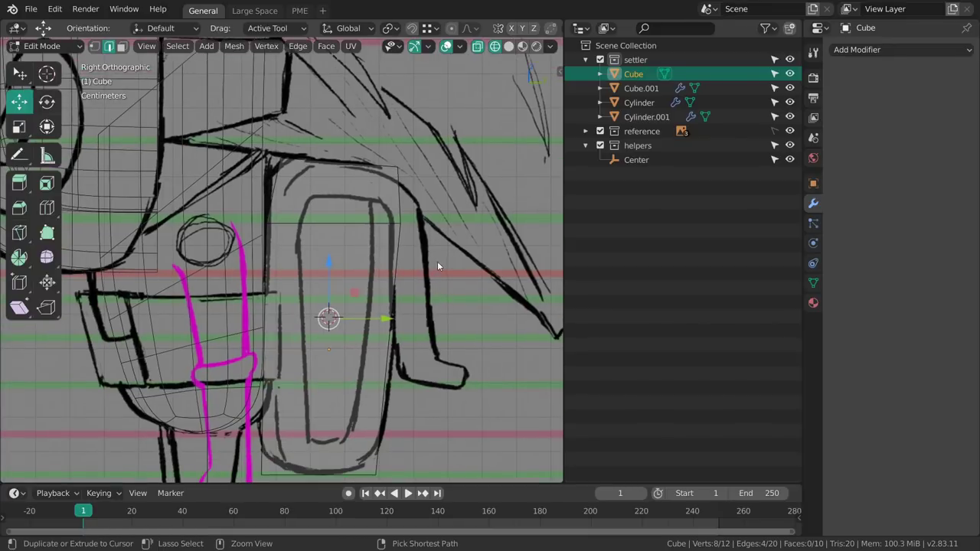
key("ctrl+b")
left_click_drag(445, 264, 474, 281)
middle_click_drag(463, 277, 472, 281)
left_click_drag(471, 280, 495, 278)
key("s")
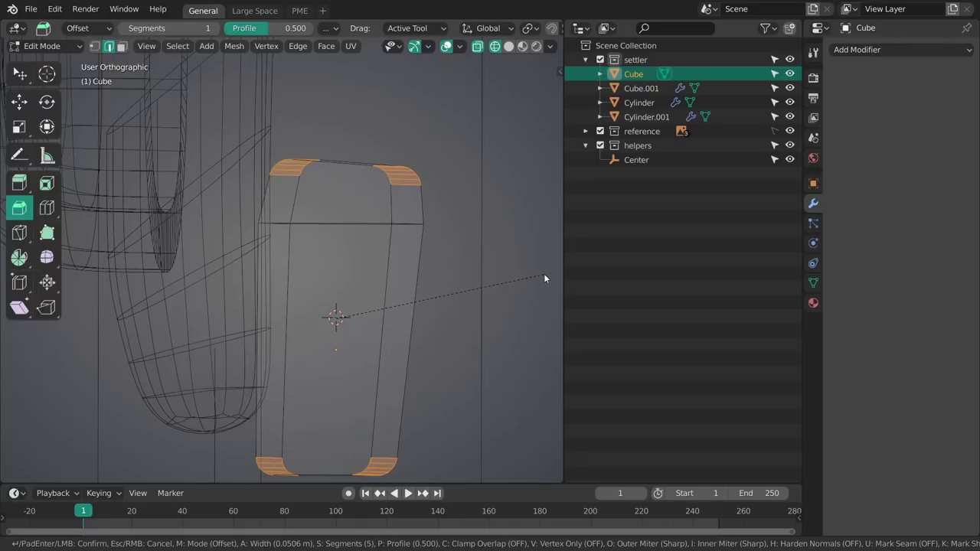
left_click_drag(542, 274, 559, 274)
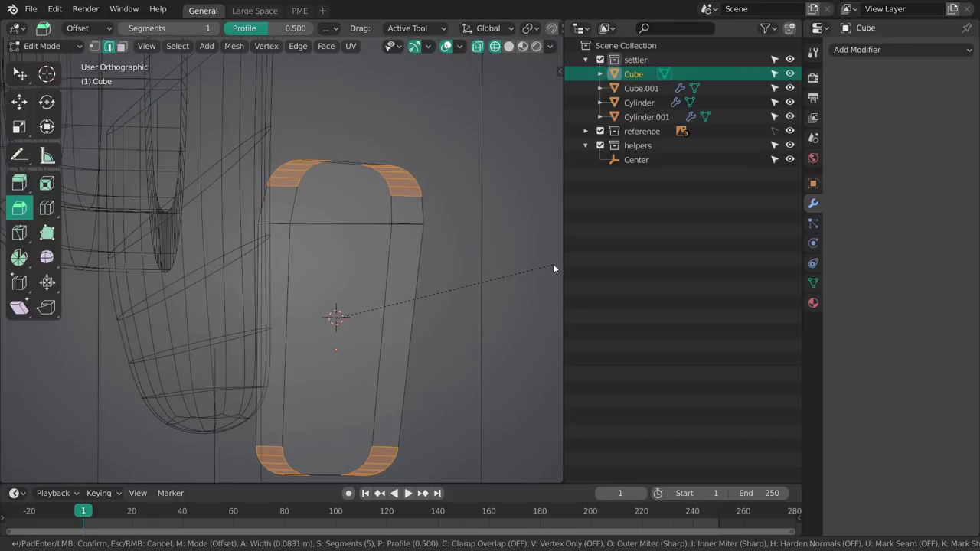
key("v")
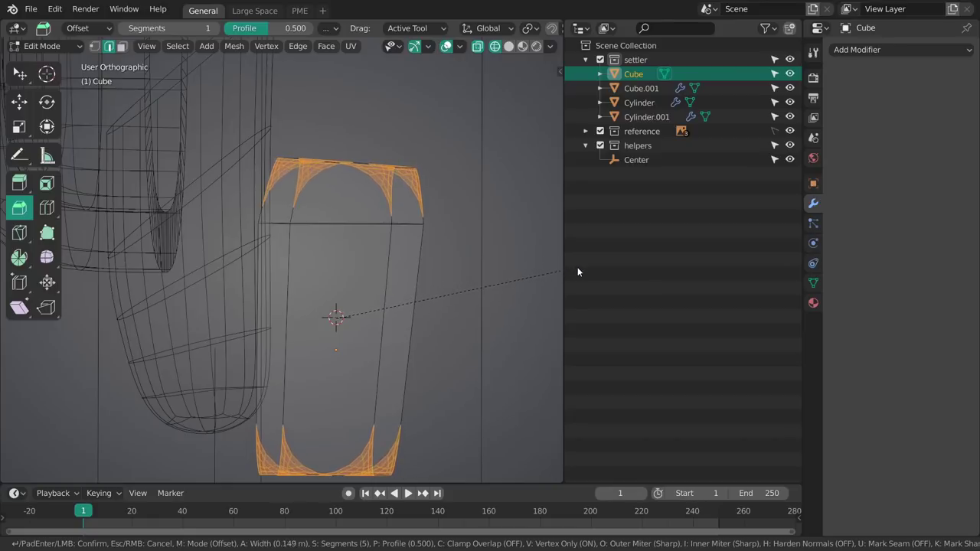
key("v")
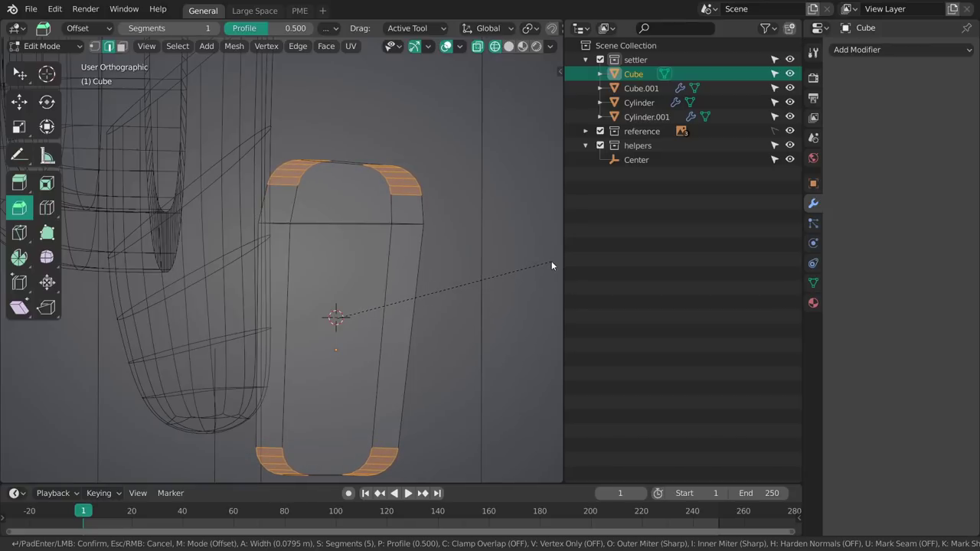
left_click(551, 264)
- Bevel the horizontal edge loop below the backpack's top with 1 segment, about 0.05 m wide, checking it in the back view
middle_click_drag(551, 264, 430, 236)
key("grave")
left_click(448, 257)
key("alt+a")
key("grave")
left_click(471, 207)
mouse_move(431, 236)
middle_mouse_down()
mouse_move(398, 225)
mouse_move(433, 234)
middle_mouse_up()
right_click(432, 235, "alt")
key("grave")
left_click(413, 252)
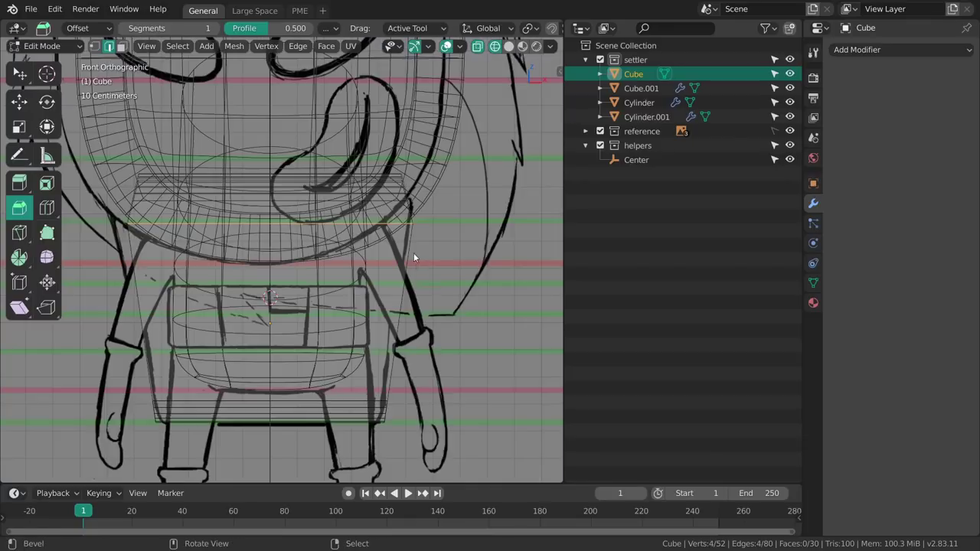
key("grave")
left_click(478, 278)
key("grave")
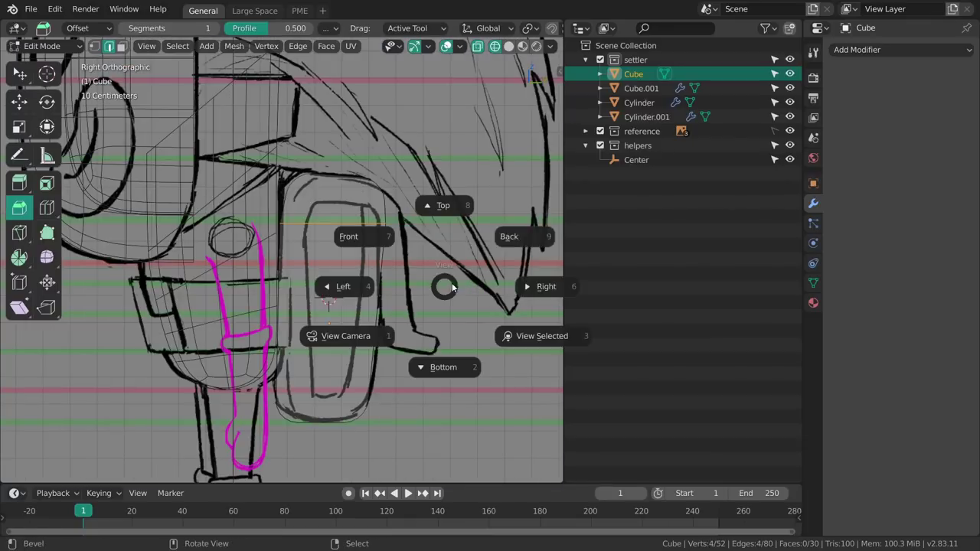
left_click(494, 264)
key("ctrl+b")
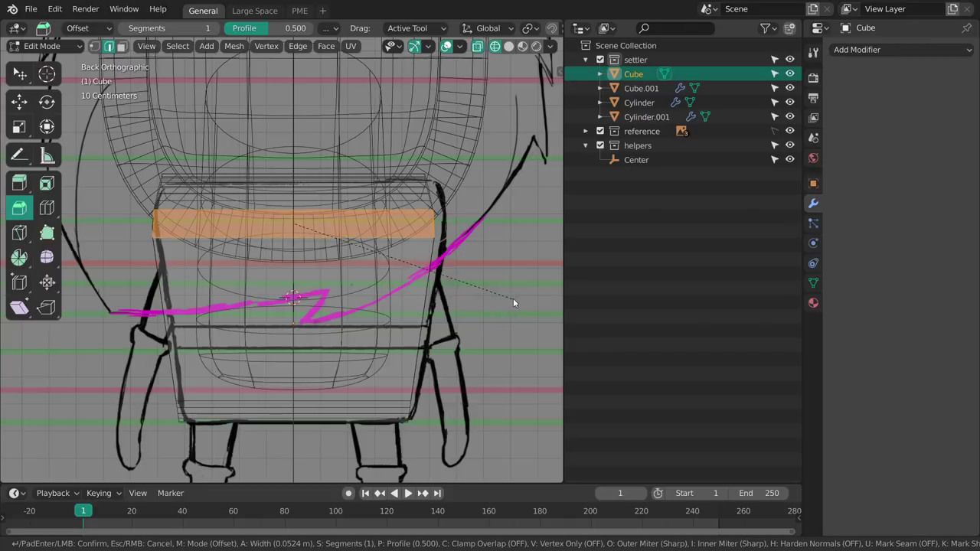
left_click(527, 303)
key("alt+a")
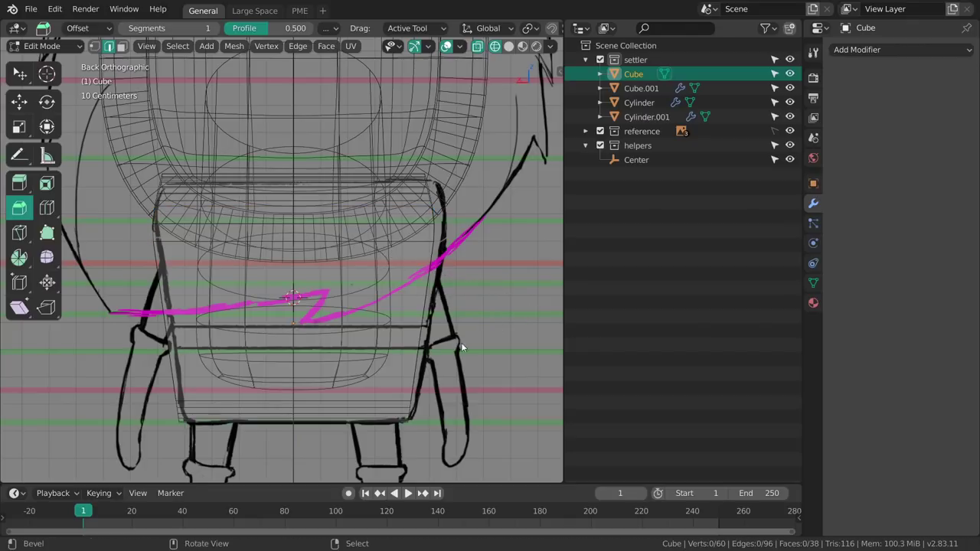
- Examine the backpack's shape against the back and side sketches in solid and wireframe display
middle_click_drag(357, 387, 380, 337, "shift")
scroll(367, 354, "up", 1)
middle_click_drag(410, 385, 383, 369, "shift")
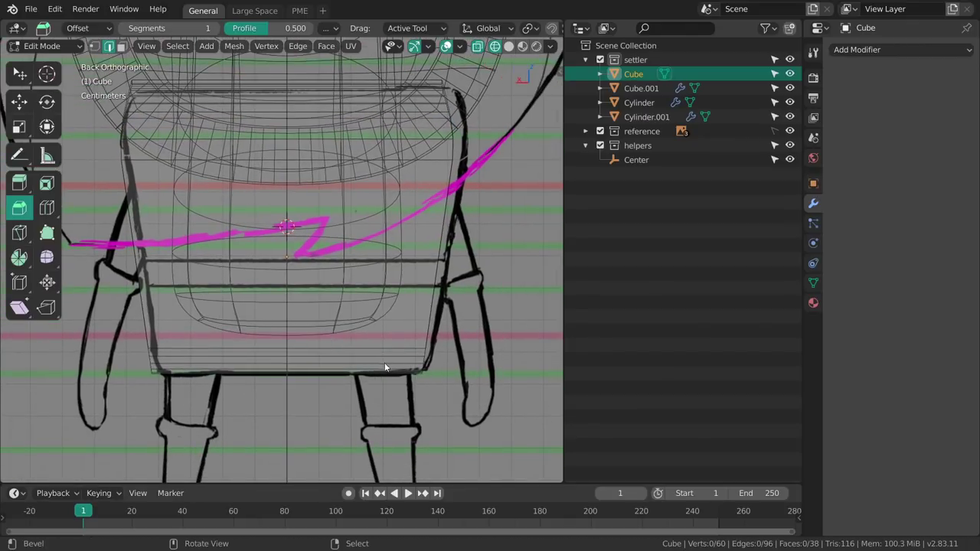
key("Tab")
mouse_move(353, 333)
middle_mouse_down()
mouse_move(449, 324)
mouse_move(501, 305)
mouse_move(469, 237)
mouse_move(339, 346)
mouse_move(444, 330)
mouse_move(375, 290)
mouse_move(407, 278)
mouse_move(405, 289)
middle_mouse_up()
key("shift+z")
key("alt+a")
right_click(339, 346)
left_click(444, 283)
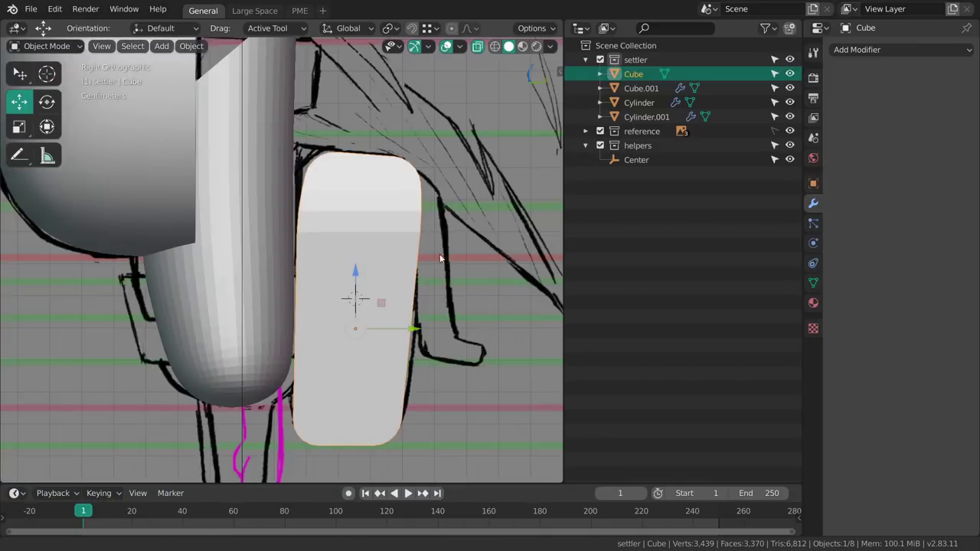
middle_click_drag(441, 258, 416, 287, "shift")
key("z")
left_click(333, 276)
key("z")
left_click(384, 274)
key("z")
left_click(283, 256)
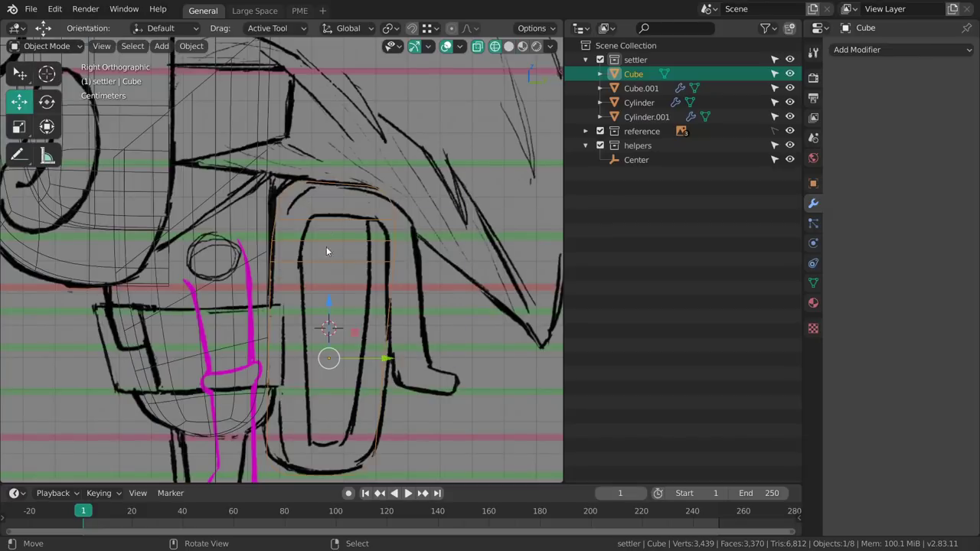
middle_click_drag(340, 289, 343, 256, "shift")
scroll(351, 291, "down", 2, "shift")
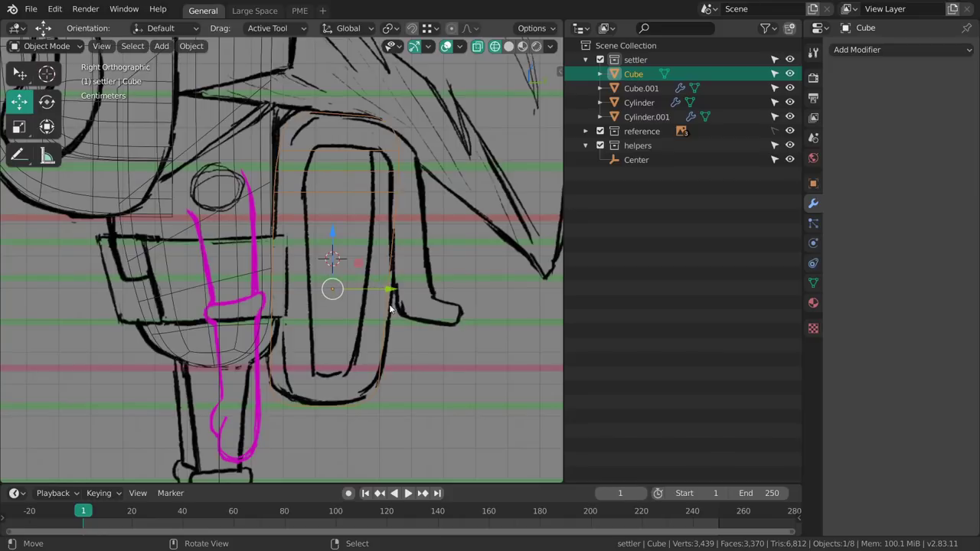
- Enter Edit Mode on the backpack and select its entire mesh
key("Tab")
key("a")
middle_click_drag(424, 285, 419, 295, "shift")
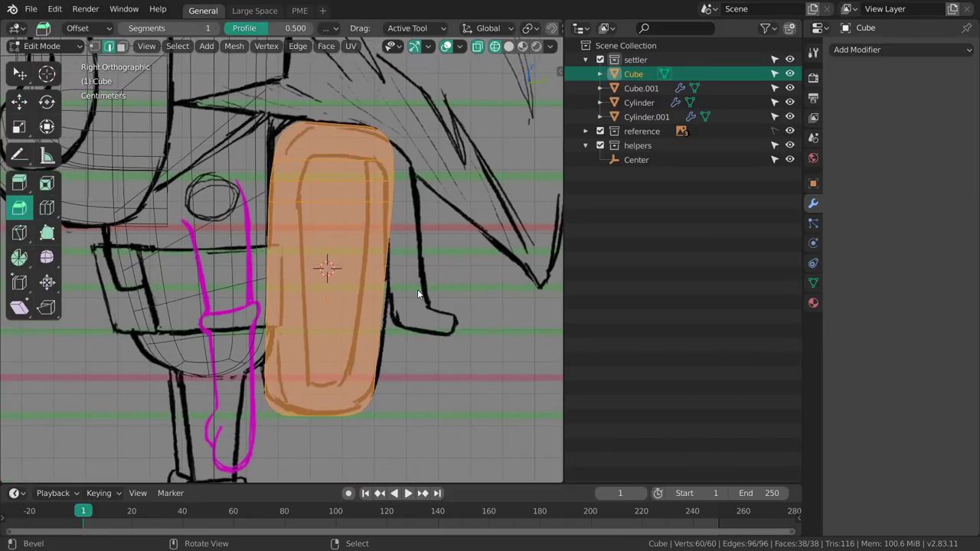
key("alt+a")
key("i")
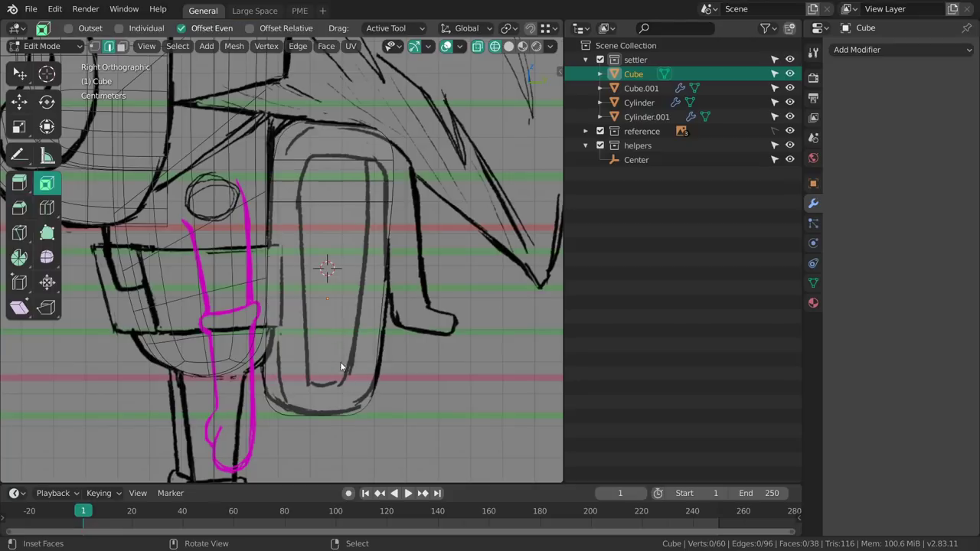
key("alt+a")
key("a")
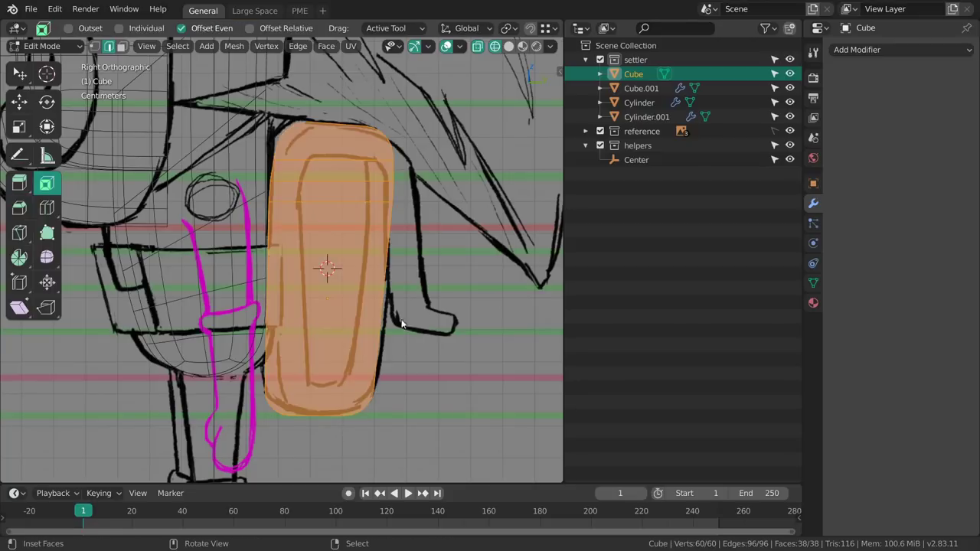
- Try scaling the whole backpack mesh down toward the inner outline in the side sketch, and undo it
key("shift+space")
key("s")
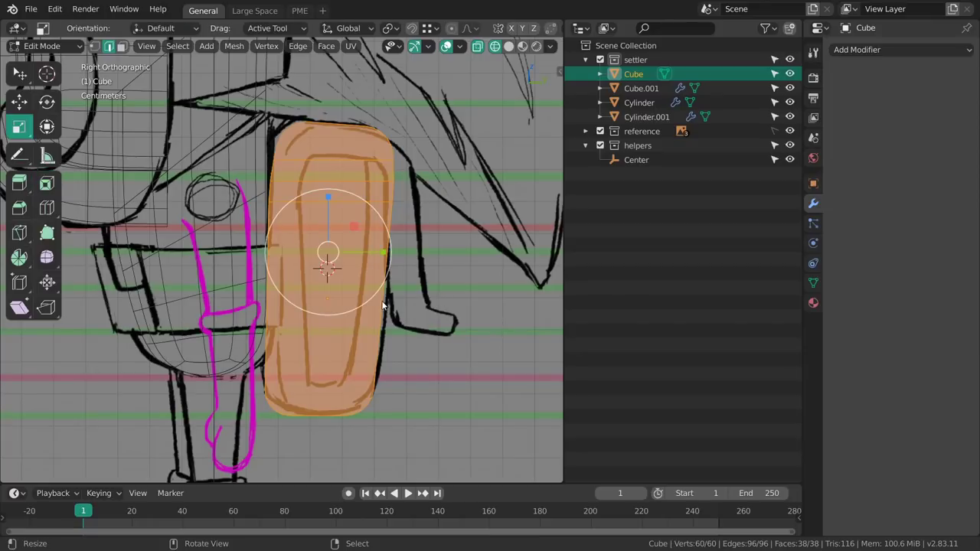
left_click_drag(355, 230, 386, 251)
key("shift+space")
key("g")
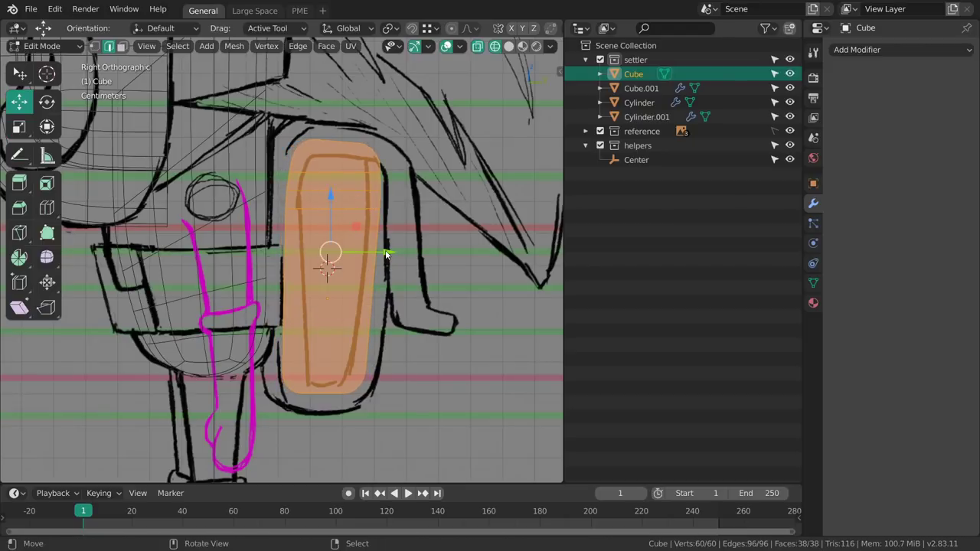
key("ctrl+z")
key("ctrl+z")
key("ctrl+z")
- Duplicate the backpack mesh in place and scale the copy down toward the inner outline in the side sketch
key("shift+d")
right_click(390, 265)
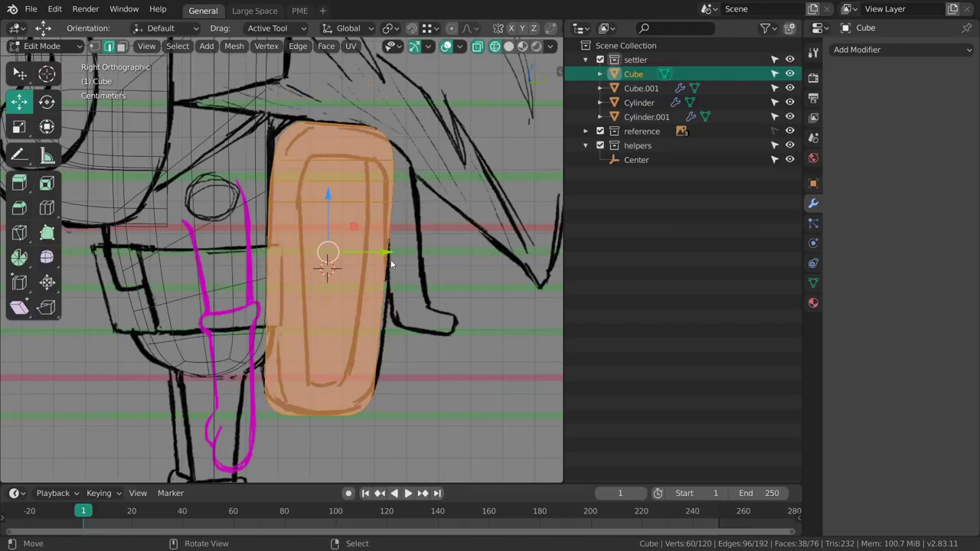
key("shift+space")
key("s")
left_click_drag(357, 226, 390, 252)
key("shift+space")
key("g")
key("shift+space")
key("s")
left_click_drag(333, 197, 332, 197)
key("shift+space")
key("g")
key("shift+space")
key("s")
key("shift+space")
key("g")
- Cut a vertical centre loop through both the outer backpack mesh and its smaller inner copy
key("alt+a")
key("l")
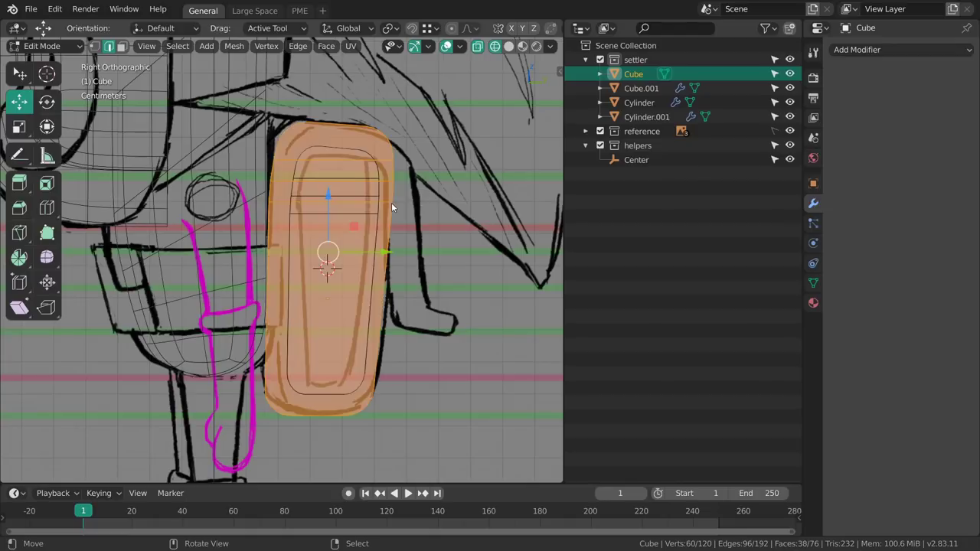
middle_click_drag(328, 297, 230, 284, "shift")
key("alt+a")
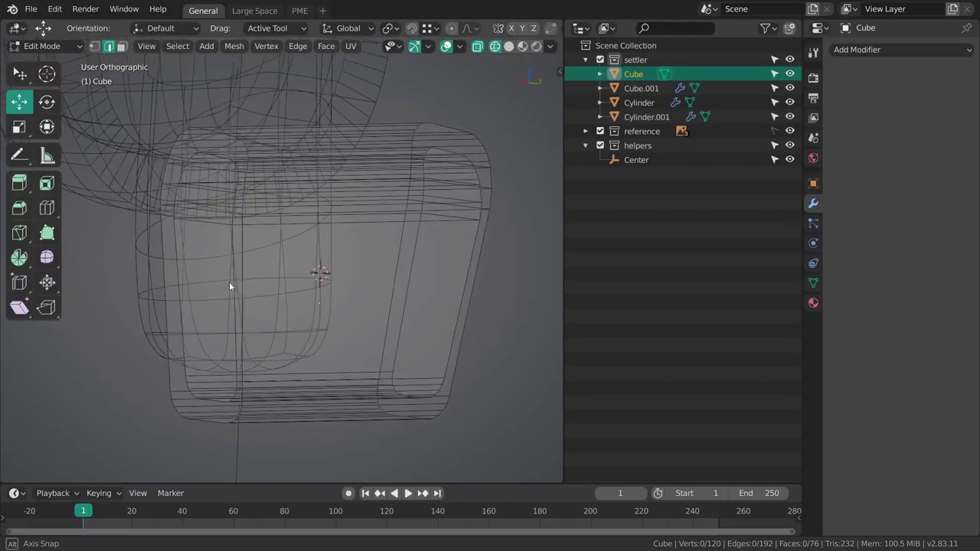
middle_click_drag(452, 285, 324, 276)
key("ctrl+r")
left_click(338, 261)
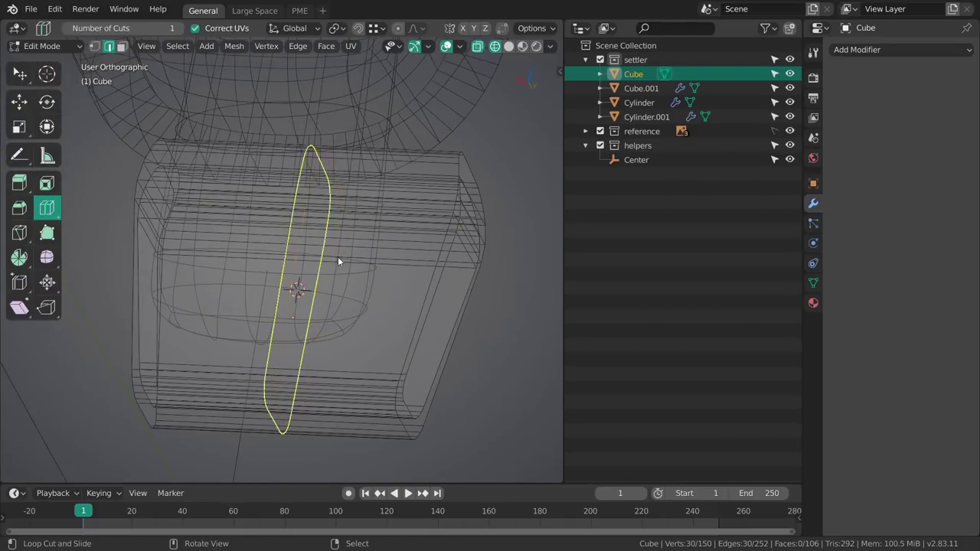
left_click(308, 266)
middle_click_drag(302, 288, 337, 300)
middle_click_drag(373, 270, 392, 349)
- Delete the faces of one half of both backpack meshes, box-selecting them up to the centre line in the front view
key("grave")
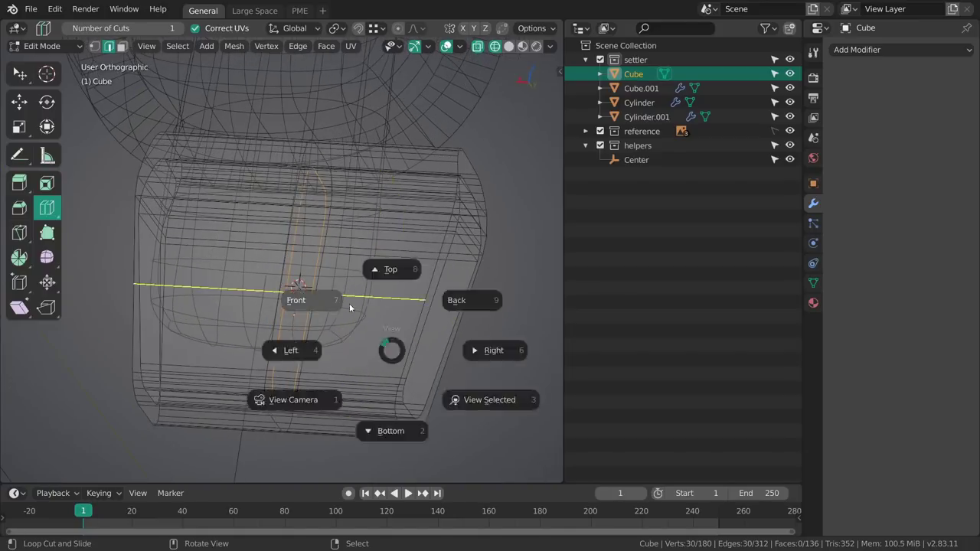
left_click(348, 302)
key("alt+a")
middle_click_drag(309, 312, 424, 292, "shift")
key("shift+z")
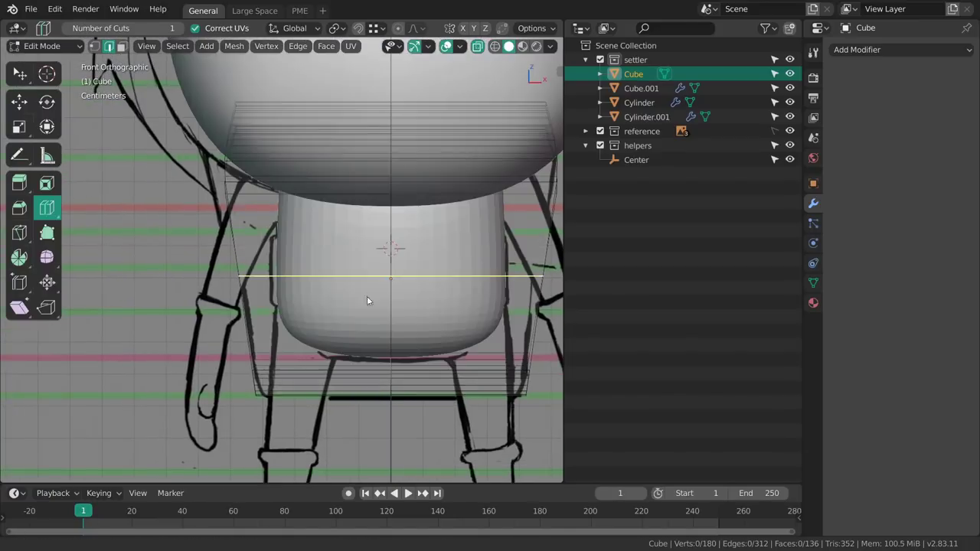
middle_click_drag(367, 271, 364, 297, "ctrl")
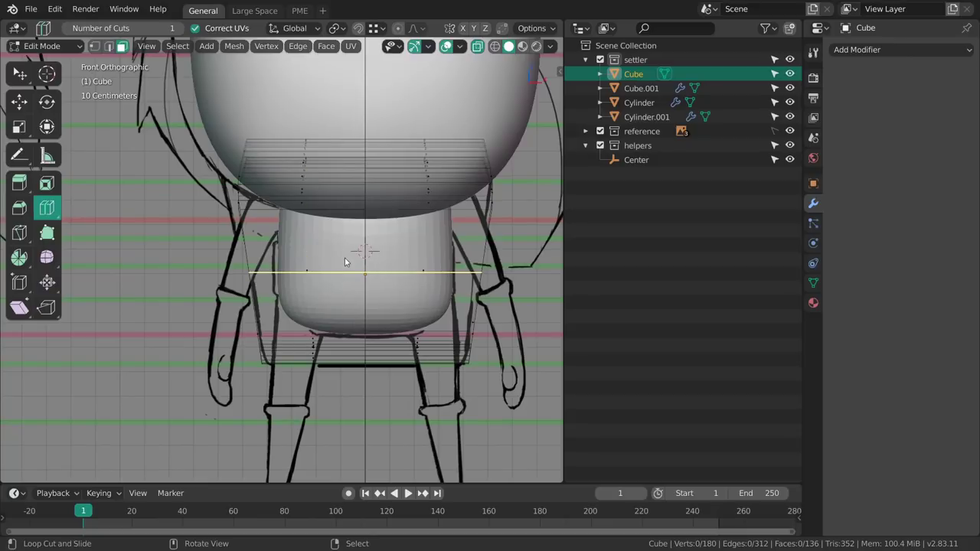
key("w")
key("b")
left_click_drag(185, 413, 342, 118)
key("x")
left_click(372, 274)
- Add a Mirror modifier on the X axis with Clipping enabled to restore the backpack's missing half
middle_click_drag(480, 286, 441, 255, "shift")
key("grave")
left_click(422, 240)
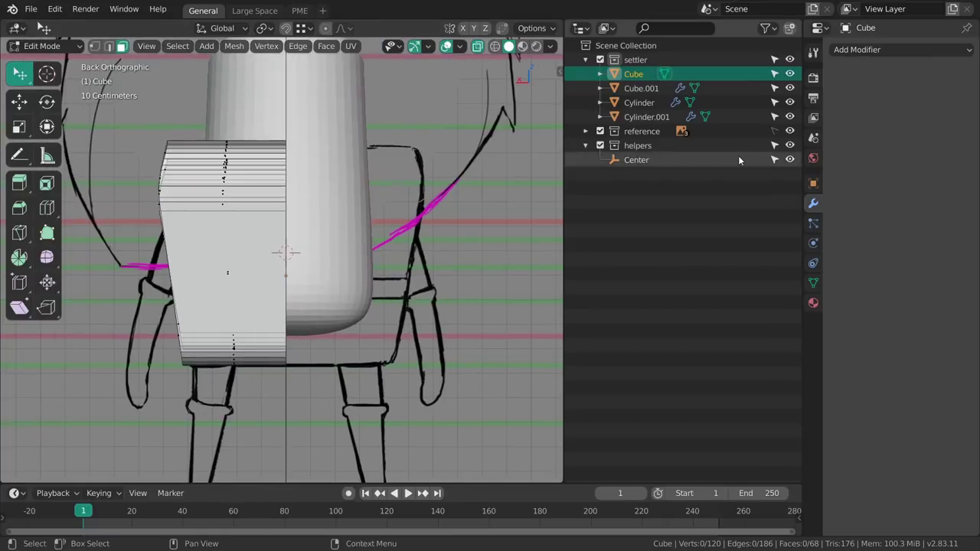
left_click(858, 50)
left_click(695, 189)
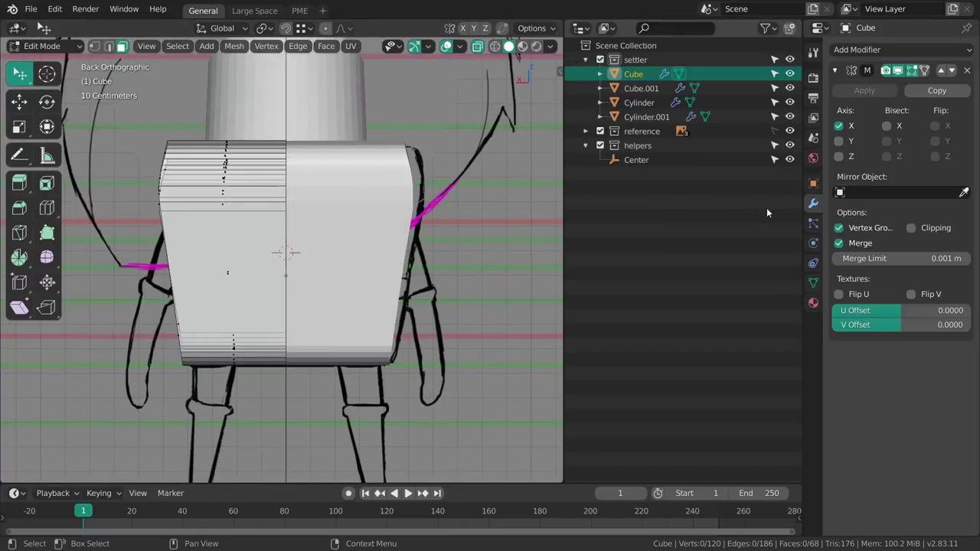
middle_click_drag(316, 284, 374, 291, "shift")
middle_click_drag(299, 245, 441, 295)
scroll(354, 262, "up", 3)
key("Tab")
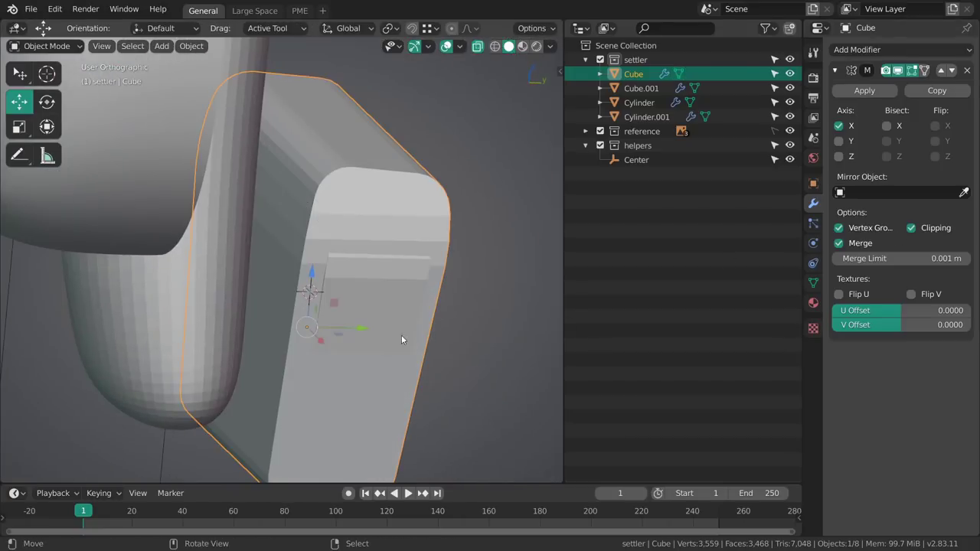
- Separate the backpack mesh by loose parts so the outer shell and inner copy become individual objects
key("KP_1")
key("alt+a")
middle_click_drag(372, 292, 374, 268, "shift")
middle_click_drag(408, 273, 338, 280)
right_click(381, 243)
key("Tab")
key("a")
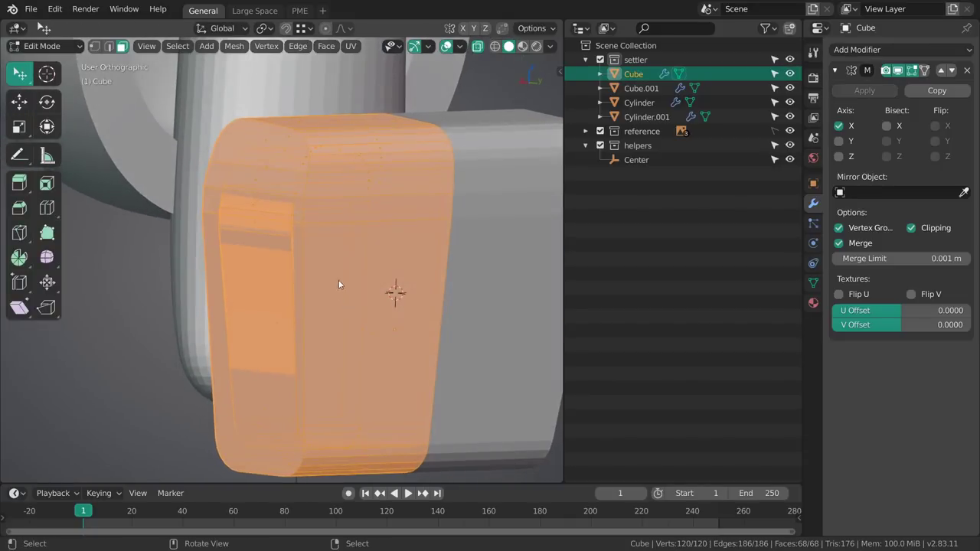
key("alt+a")
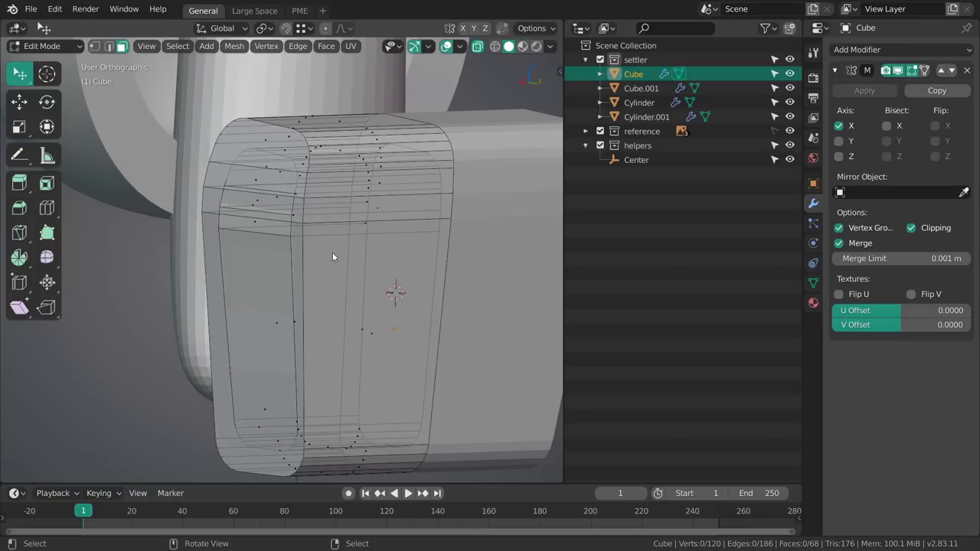
key("p")
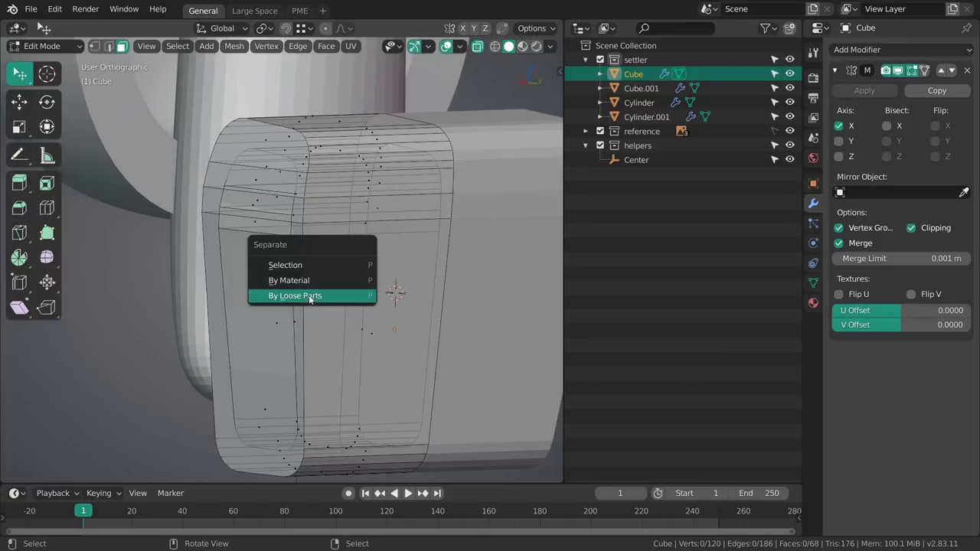
left_click(303, 297)
- Open the separated inner part in Edit Mode and examine its mesh on its own
key("Tab")
mouse_move(299, 297)
middle_mouse_down()
mouse_move(280, 286)
mouse_move(307, 294)
mouse_move(299, 294)
middle_mouse_up()
left_click(302, 283)
key("Tab")
middle_click_drag(370, 300, 305, 270)
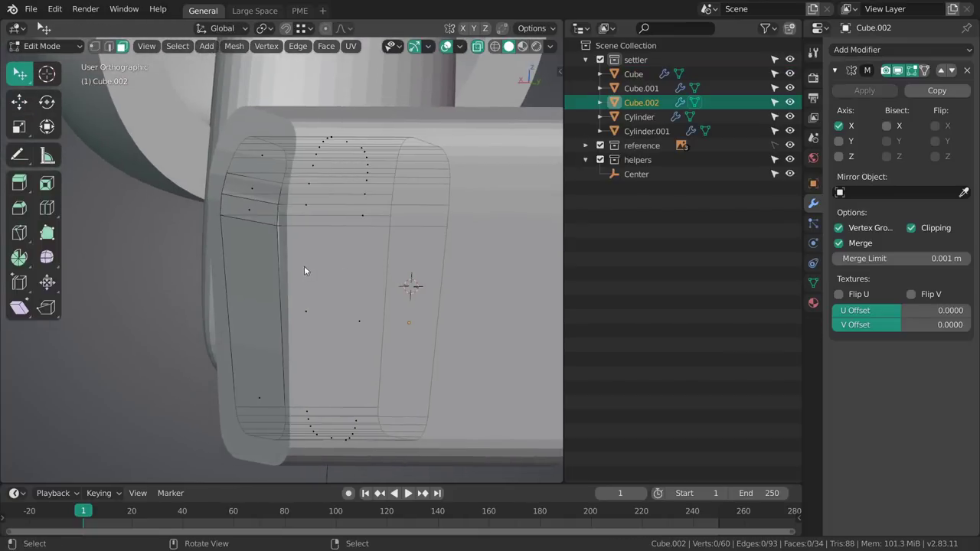
key("grave")
left_click(409, 201)
key("a")
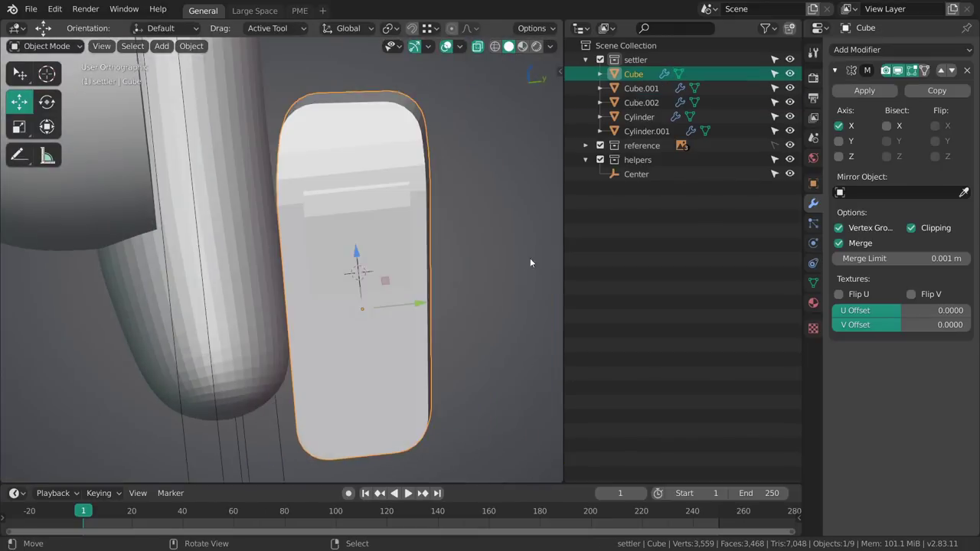
- Enter Edit Mode on the outer backpack shell and select the four faces that make up its side
key("Tab")
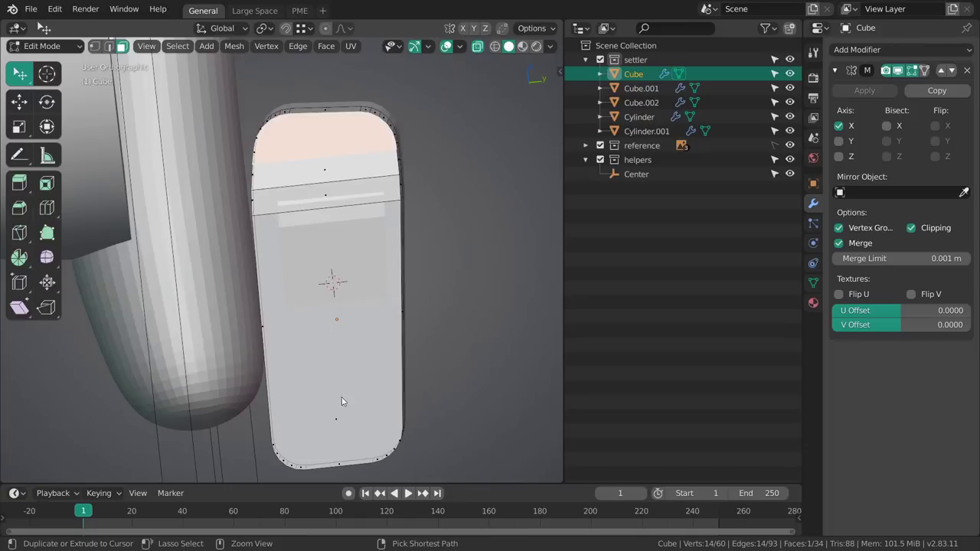
right_click(342, 397, "ctrl")
middle_click_drag(421, 376, 462, 296)
- Try insetting the shell's selected side faces in the angled view, and undo it
key("i")
left_click_drag(463, 296, 440, 285)
key("ctrl+z")
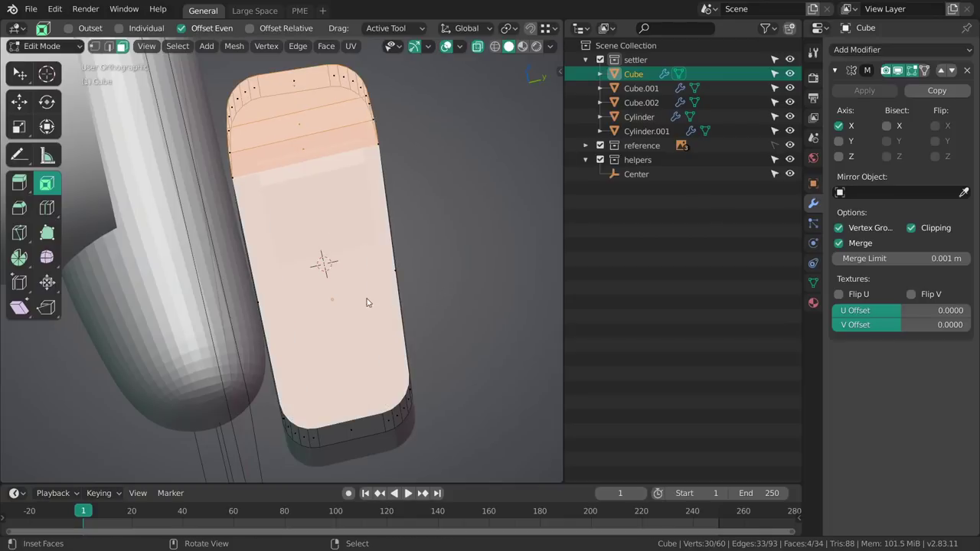
- Inset the four side faces in the right view and scale the result to about 0.94 toward the sketched inner panel
key("KP_3")
middle_click_drag(428, 297, 423, 285, "shift")
key("shift+z")
middle_click_drag(467, 358, 469, 346, "ctrl")
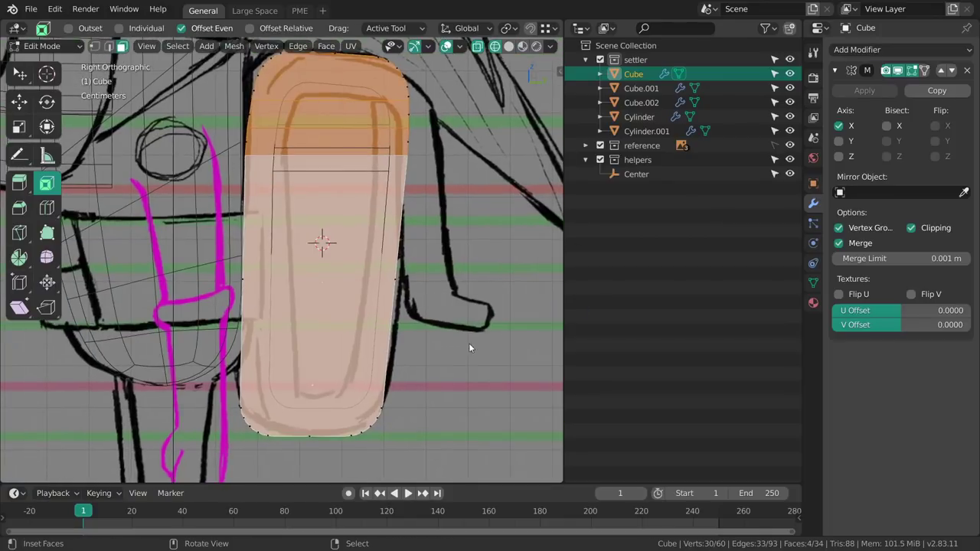
key("i")
left_click(457, 333)
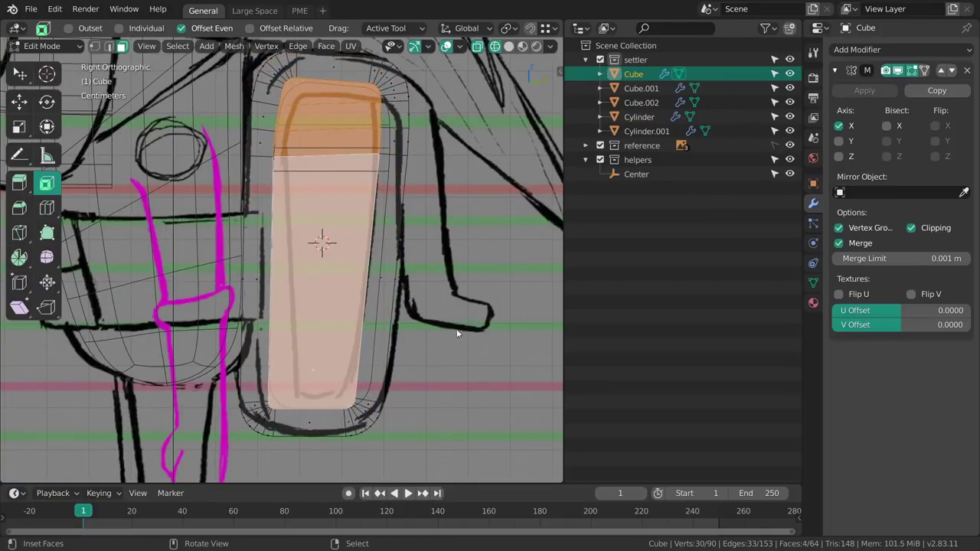
key("s")
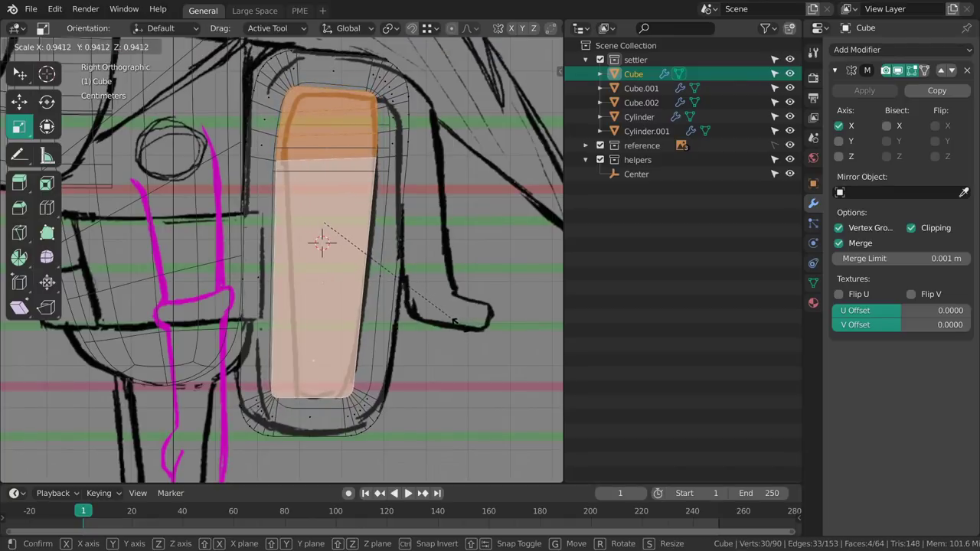
left_click(452, 321)
- Move the vertices of the inset's lower front corner backward onto the inner panel outline in the side sketch
middle_click_drag(452, 321, 477, 289, "shift")
key("alt+a")
key("1")
left_click_drag(310, 366, 307, 351, "ctrl")
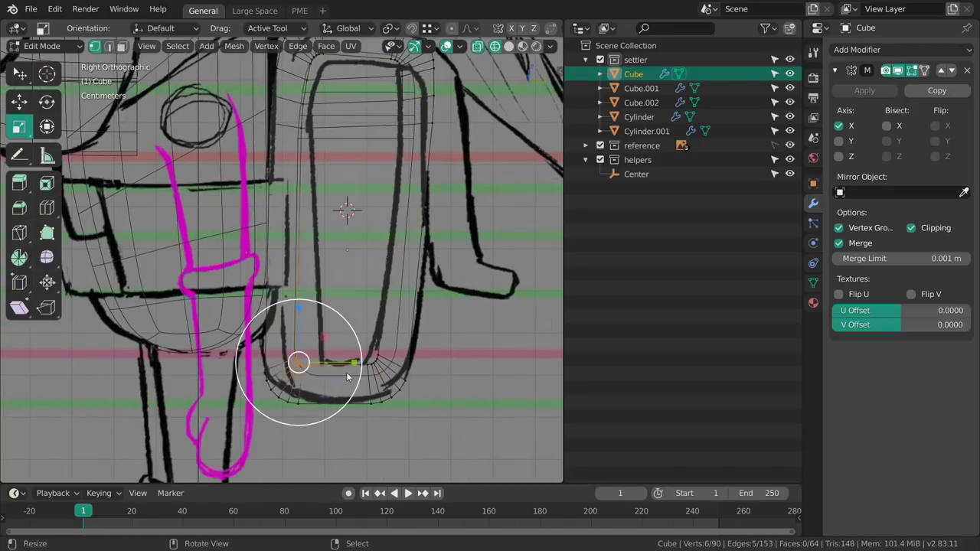
key("s")
left_click(438, 408)
key("g")
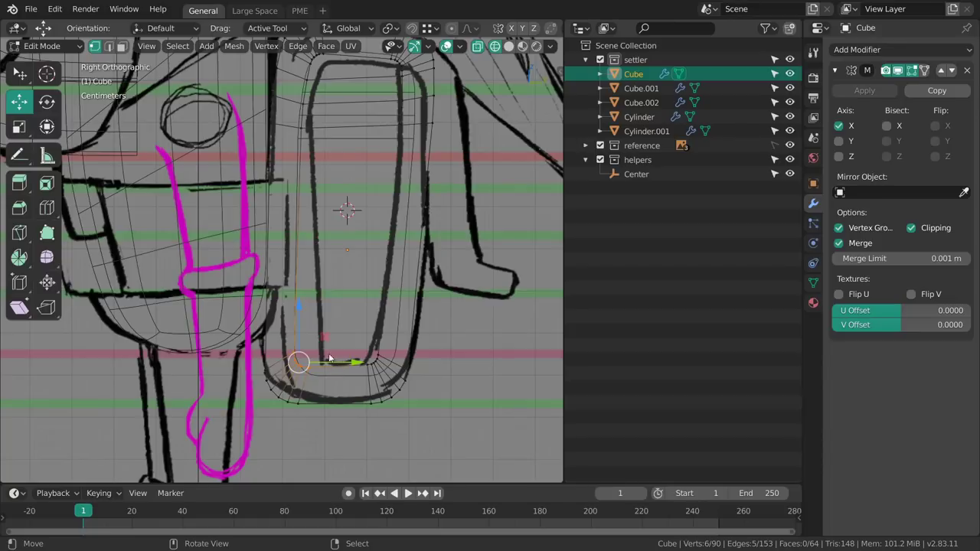
left_click_drag(342, 359, 367, 360)
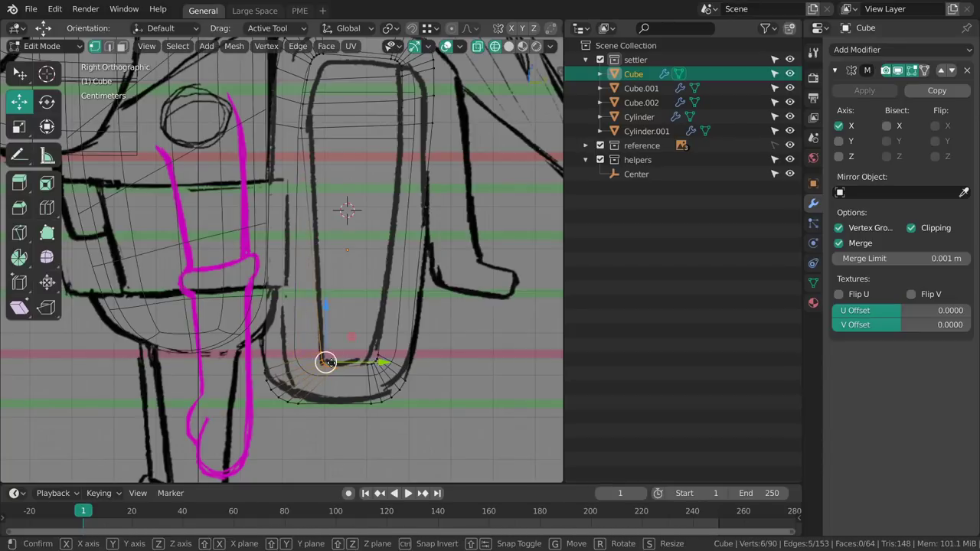
key("alt+a")
- Move the vertices of the inset's lower rear corner onto the sketched inner panel outline and scale them to widen its rounding
middle_click_drag(368, 373, 345, 365, "shift")
middle_click_drag(345, 366, 357, 393, "ctrl")
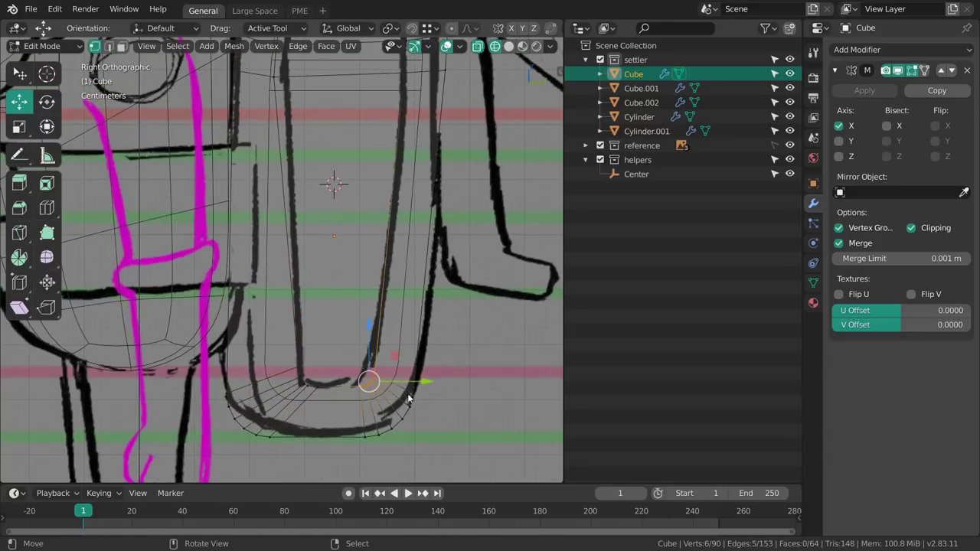
key("s")
left_click_drag(463, 395, 494, 394)
key("g")
left_click_drag(370, 382, 361, 378)
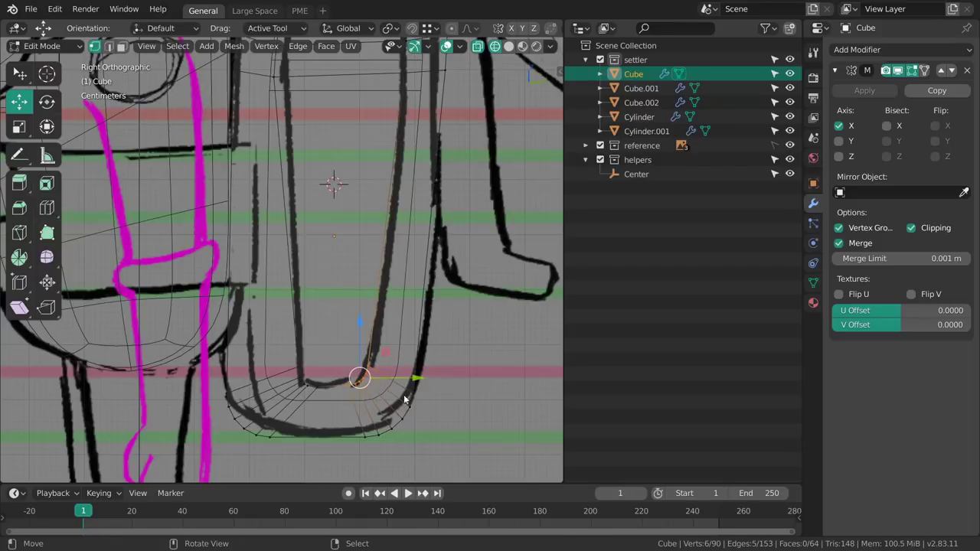
key("s")
left_click_drag(453, 408, 493, 415)
left_click_drag(401, 392, 418, 397)
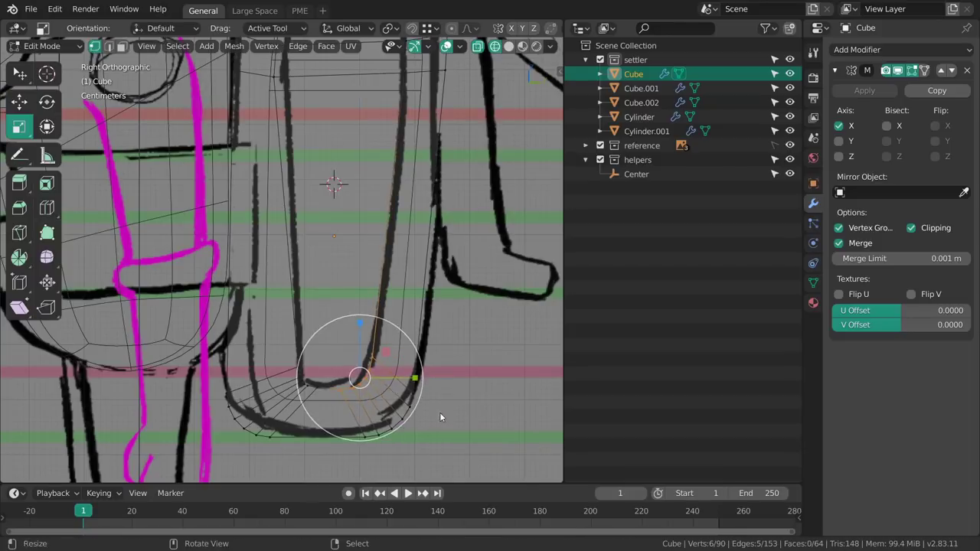
- Move and scale the vertices of the inset's upper rear corner onto the sketched inner panel outline in the side view
middle_click_drag(385, 198, 369, 387, "shift")
left_click_drag(402, 151, 404, 150)
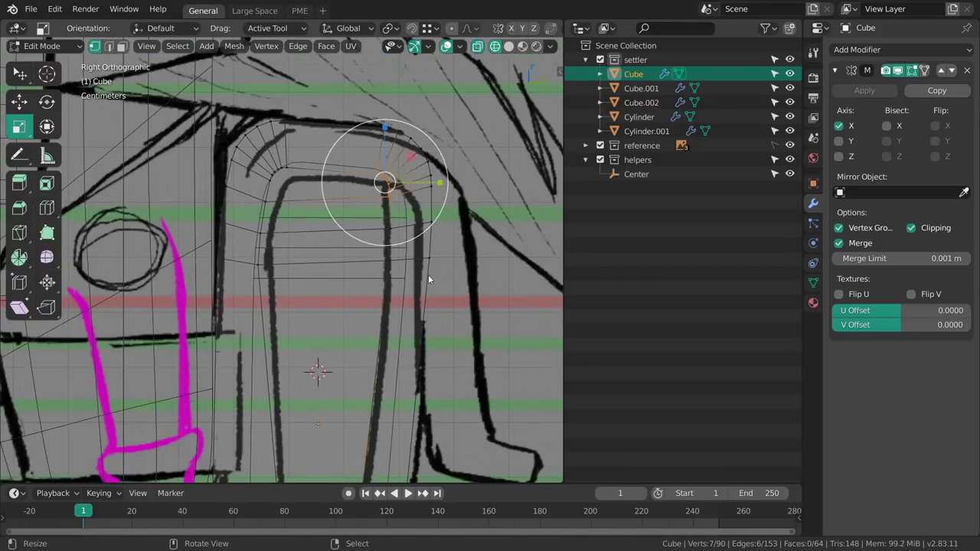
left_click_drag(428, 275, 512, 361)
key("g")
left_click_drag(381, 182, 388, 208)
key("s")
left_click_drag(487, 262, 464, 249)
left_click(426, 244)
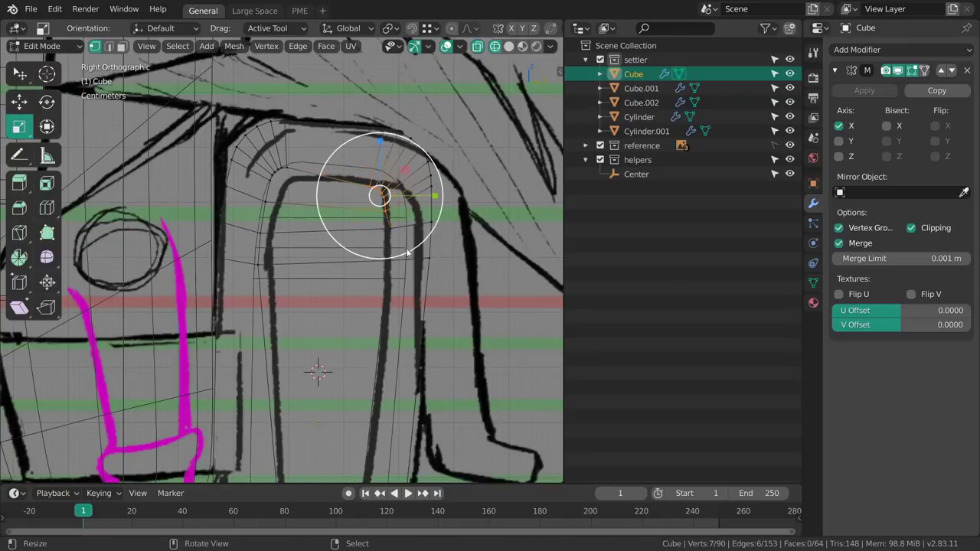
- Delete the vertices of the cross edge just below the shell's upper rear corner, opening a gap in the side strip
middle_click_drag(413, 255, 418, 308, "shift")
right_click(411, 257, "alt")
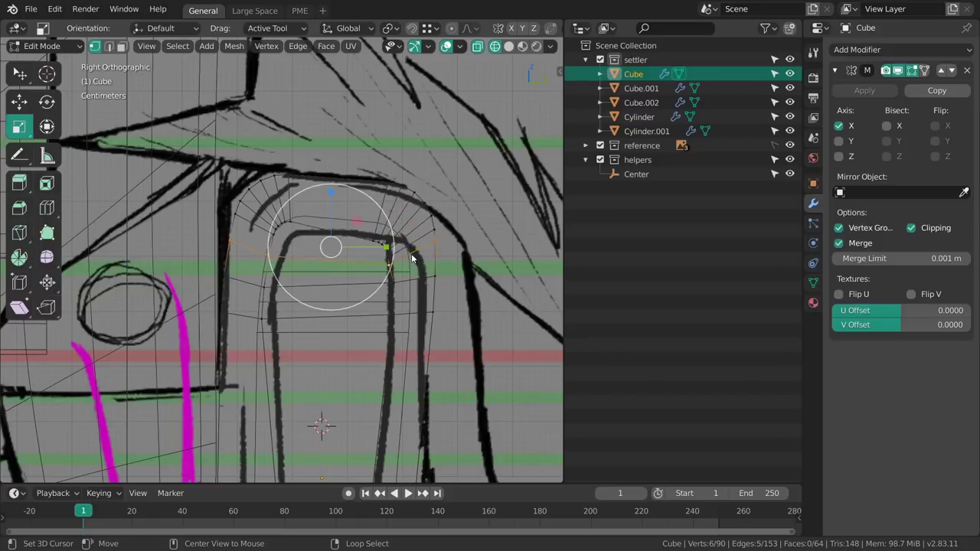
right_click(412, 244, "alt")
key("x")
left_click(411, 219)
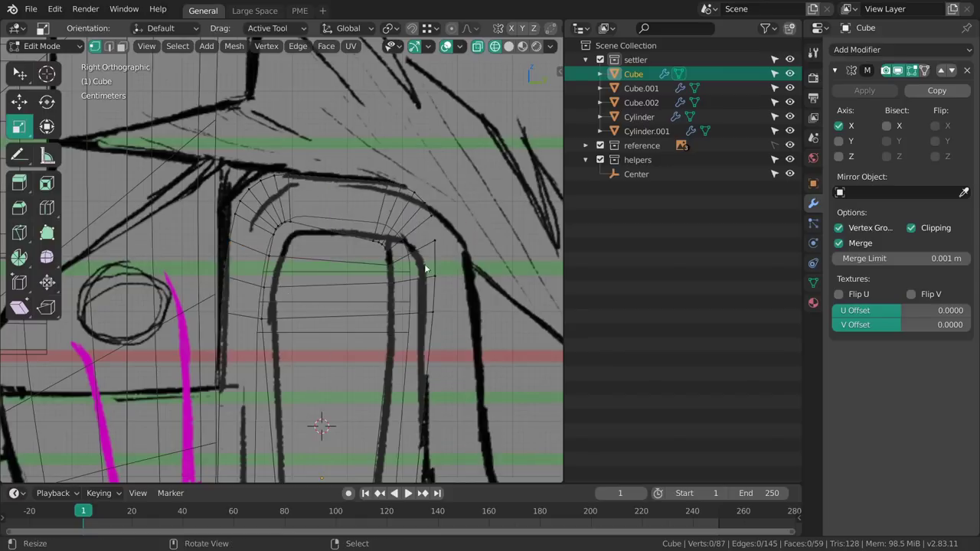
- Delete the three faces filling the inset's inner panel area, keeping the surrounding frame
key("3")
right_click(332, 272)
middle_click_drag(375, 381, 384, 291, "shift")
middle_click_drag(369, 376, 371, 306, "shift")
right_click(326, 335, "ctrl")
key("x")
left_click(332, 337)
key("ctrl+z")
key("x")
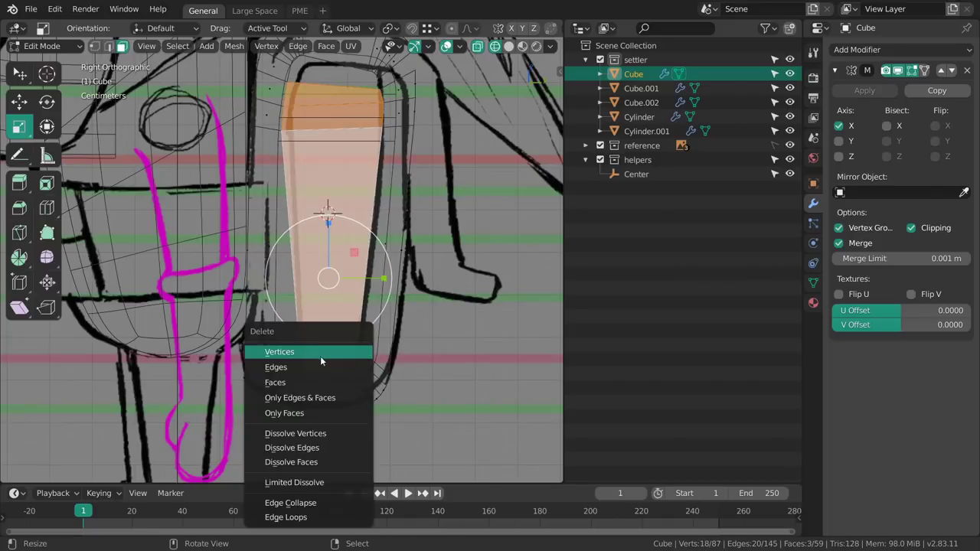
left_click(313, 379)
- Examine the opened shell frame in solid shading, and return to the wireframe right view
middle_click_drag(405, 109, 390, 233, "shift")
key("z")
left_click(432, 316)
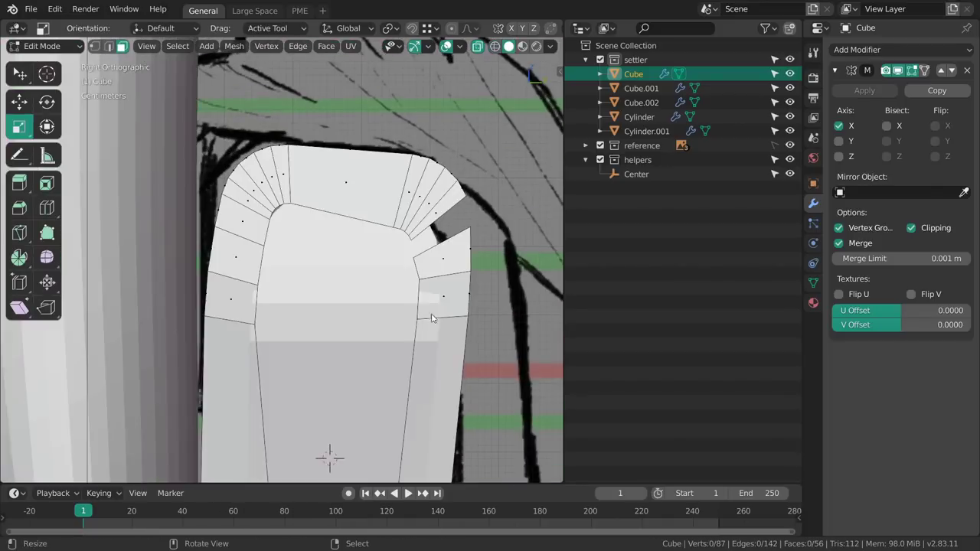
key("a")
middle_click_drag(413, 202, 385, 191, "ctrl")
middle_click_drag(362, 343, 404, 380, "shift")
key("z")
left_click(376, 382)
key("grave")
left_click(479, 394)
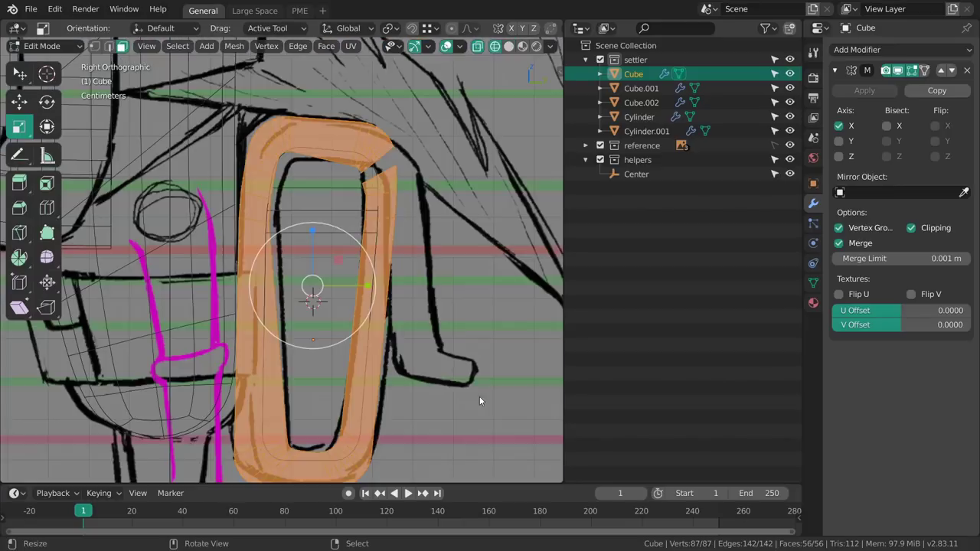
- Move, scale and rotate the inner vertices of the upper rear corner onto the sketched rounded line
middle_click_drag(406, 250, 397, 289, "shift")
key("alt+a")
key("1")
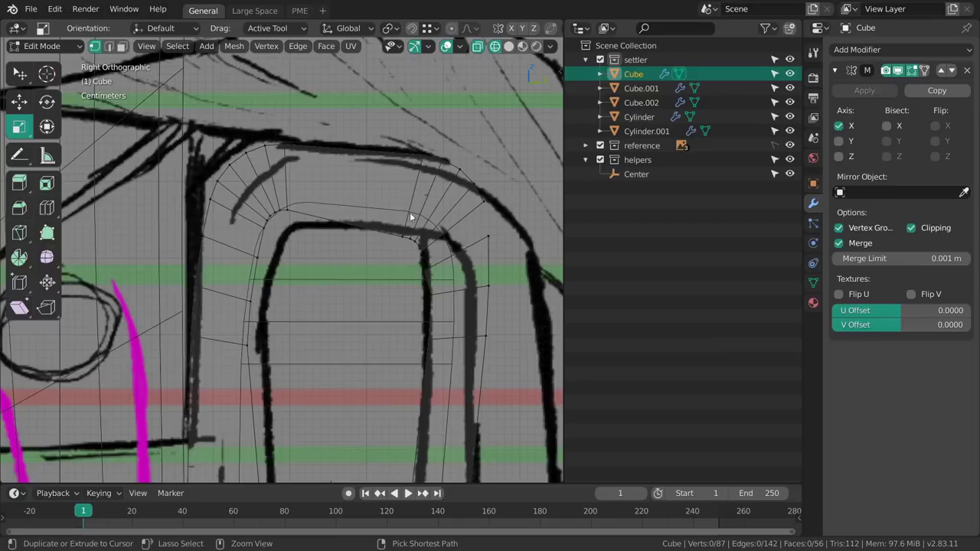
left_click_drag(411, 217, 453, 246, "ctrl")
key("g")
key("s")
left_click_drag(493, 281, 536, 347)
key("r")
key("g")
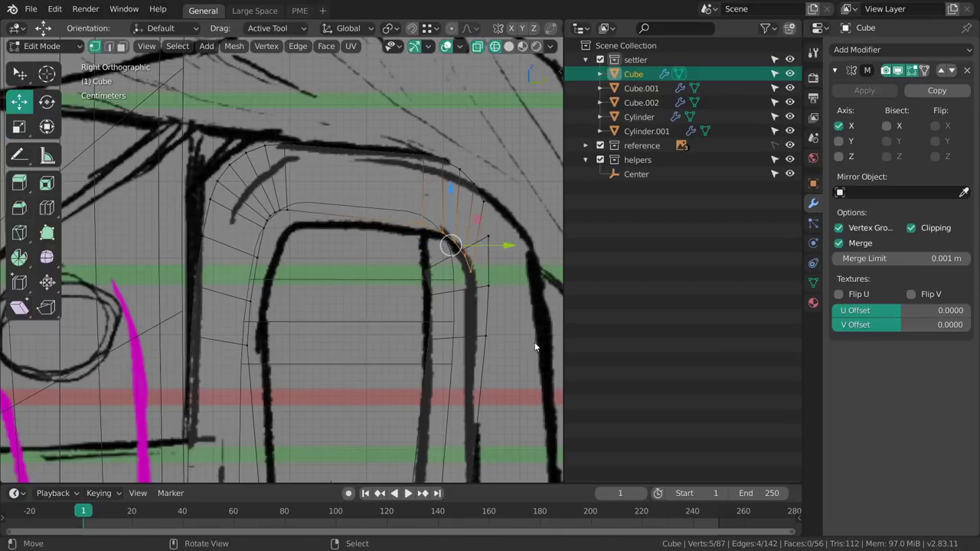
- Dissolve the two cross edges on the shell's rear side below the gap, so the strip has only its top edge
key("alt+a")
middle_click_drag(431, 271, 395, 261, "shift")
right_click(391, 261)
right_click_drag(395, 247, 399, 224)
right_click_drag(400, 283, 399, 276)
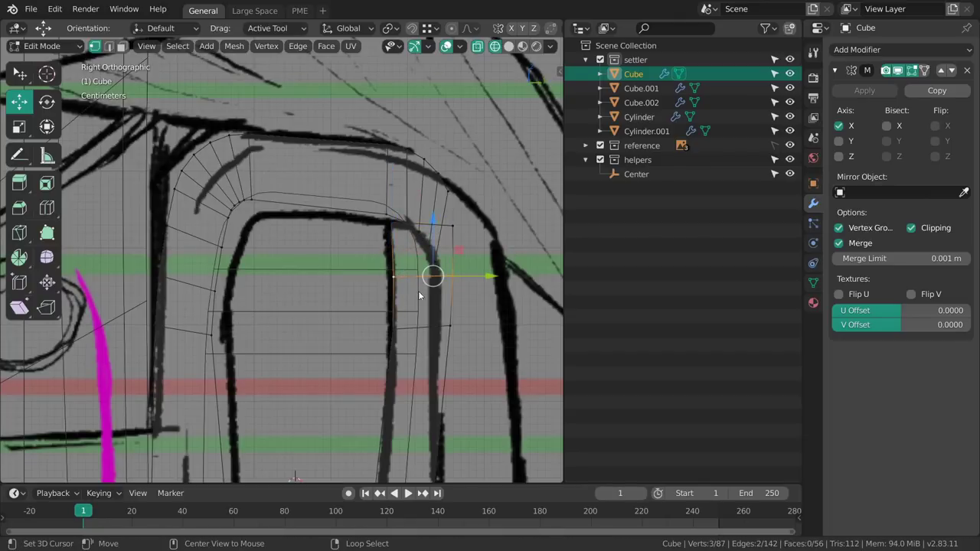
key("ctrl+x")
middle_click_drag(436, 347, 362, 277, "shift")
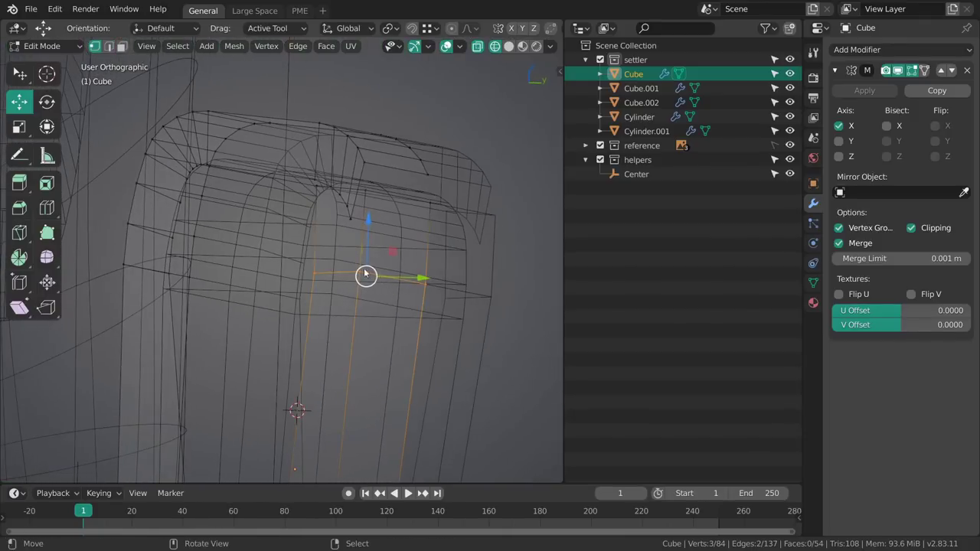
mouse_move(408, 314)
middle_mouse_down()
mouse_move(385, 304)
mouse_move(420, 307)
mouse_move(438, 324)
mouse_move(420, 300)
mouse_move(407, 307)
middle_mouse_up()
key("ctrl+x")
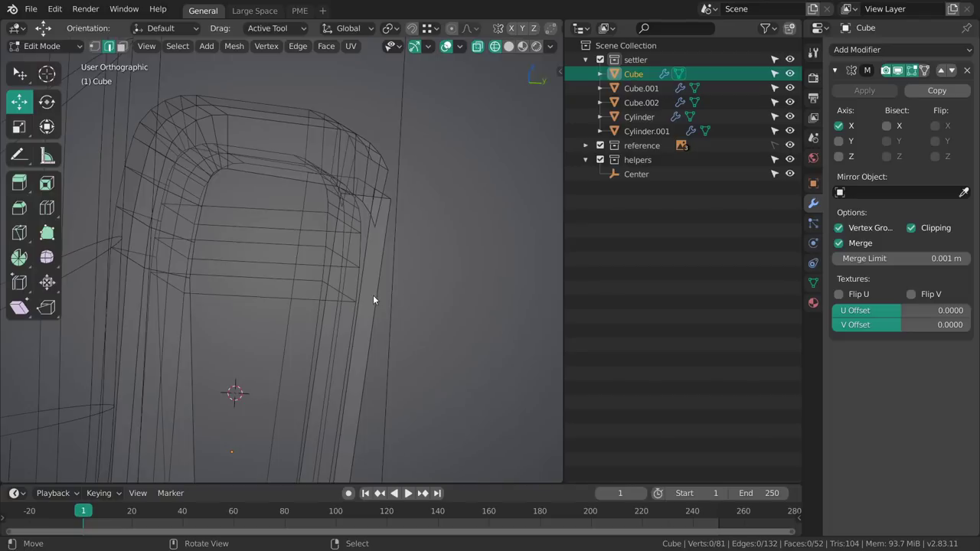
- Select the open top edge of the rear strip and move it slightly up toward the rounded corner
key("grave")
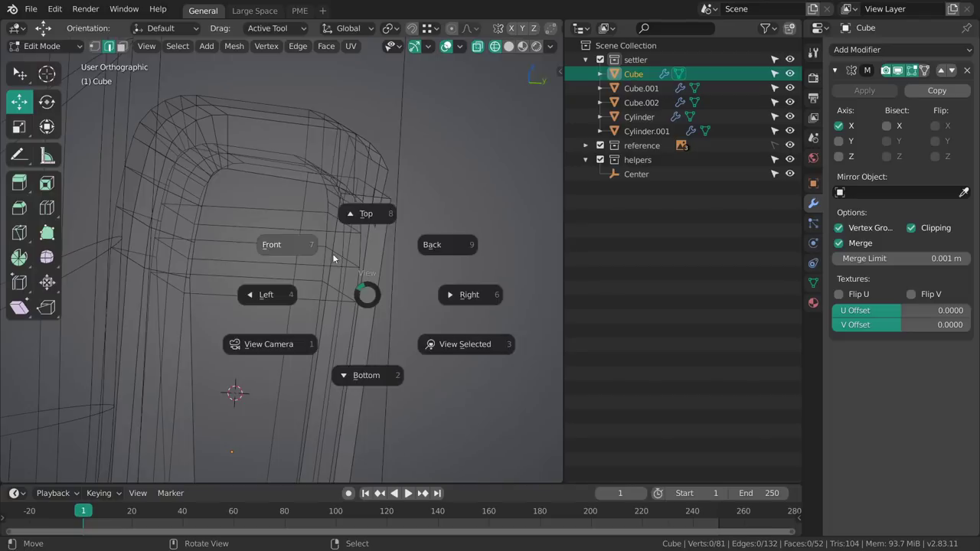
left_click(328, 250)
middle_click_drag(379, 246, 383, 289, "shift")
key("grave")
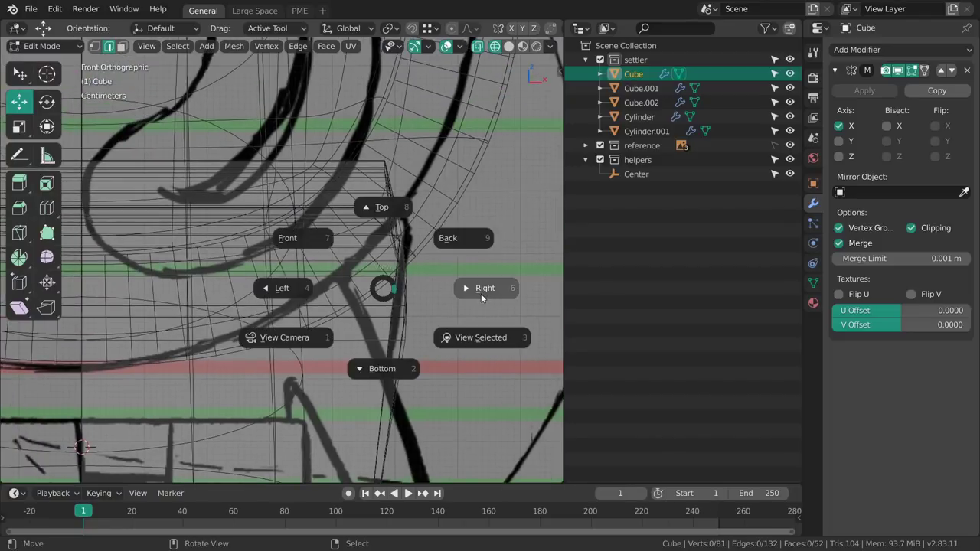
left_click(481, 293)
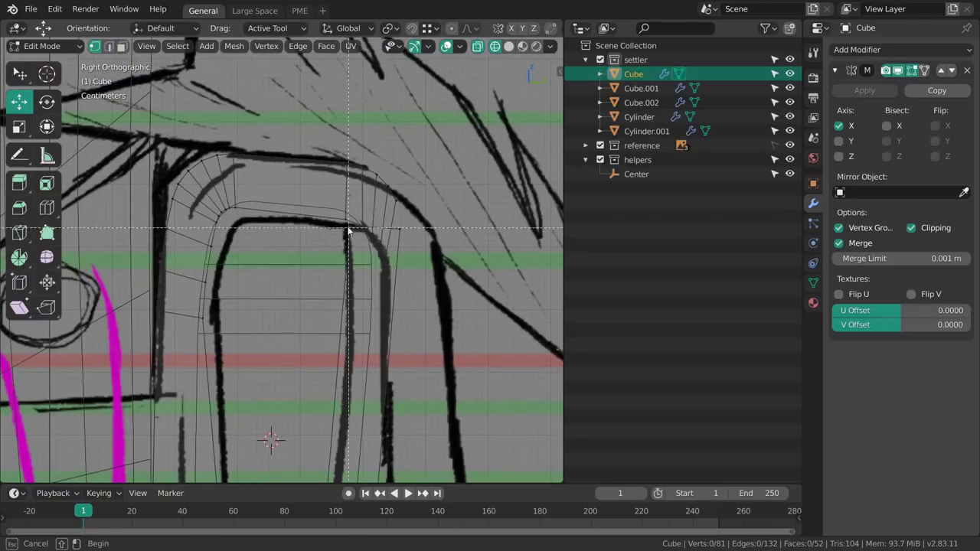
left_click_drag(348, 229, 408, 276)
left_click(386, 254)
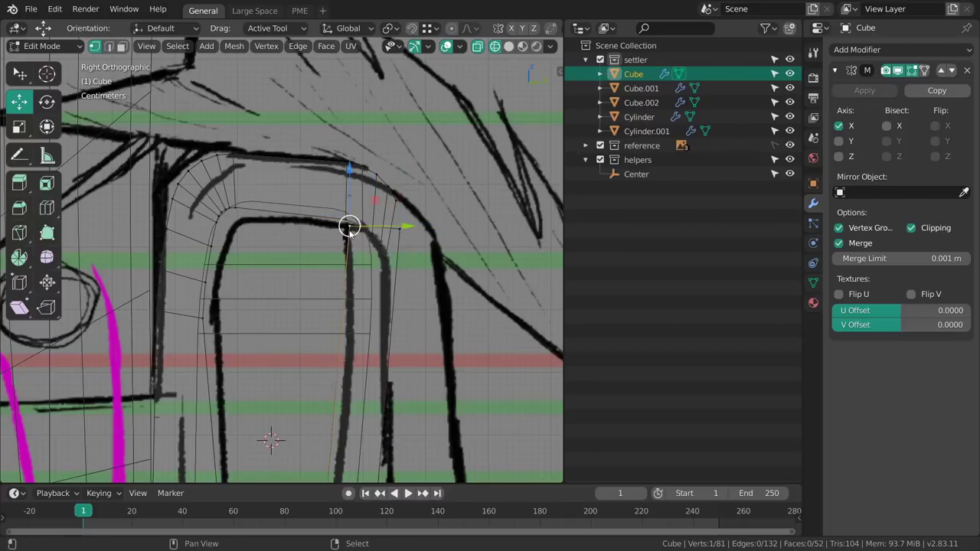
middle_click_drag(350, 234, 355, 261)
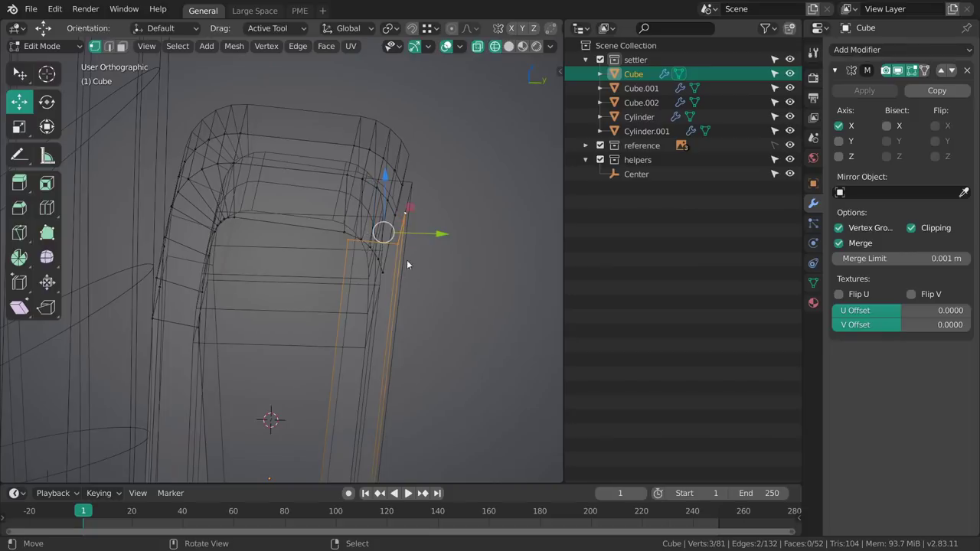
key("grave")
left_click(409, 308)
mouse_move(409, 308)
middle_mouse_down()
mouse_move(371, 334)
mouse_move(383, 337)
mouse_move(386, 317)
middle_mouse_up()
key("KP_3")
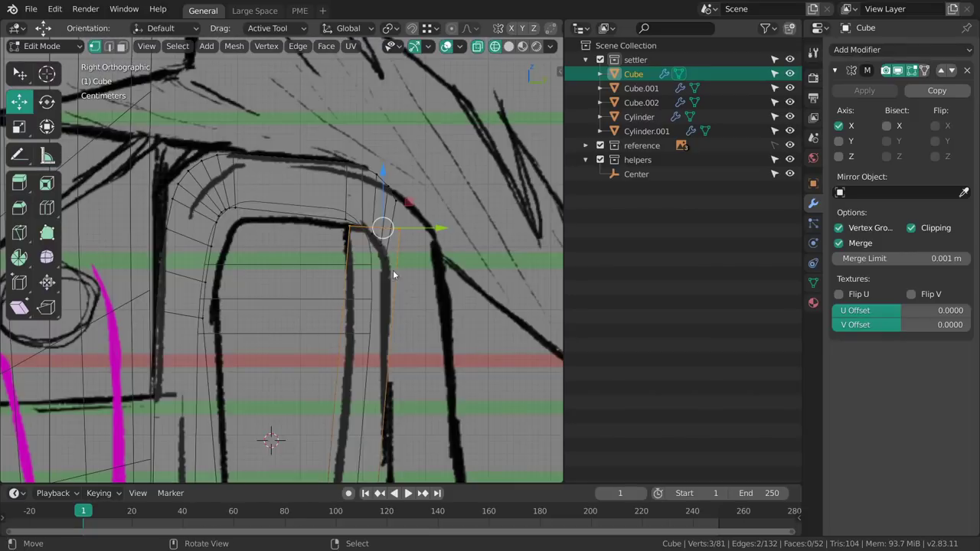
middle_click_drag(393, 270, 451, 253, "shift")
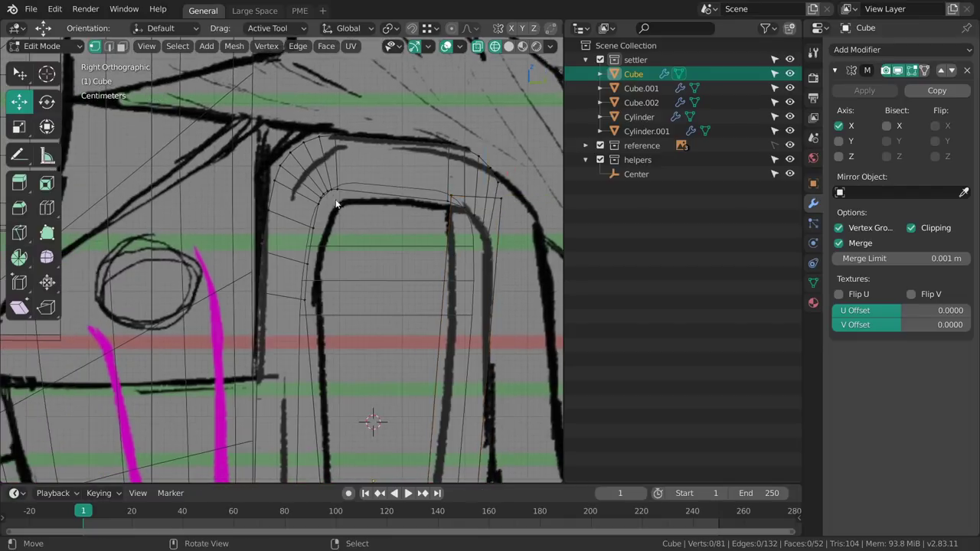
- Dissolve two of the cross-edge loops on the shell's front strip below the upper front corner
left_click_drag(347, 182, 316, 221)
key("ctrl+x")
middle_click_drag(319, 255, 332, 212, "shift")
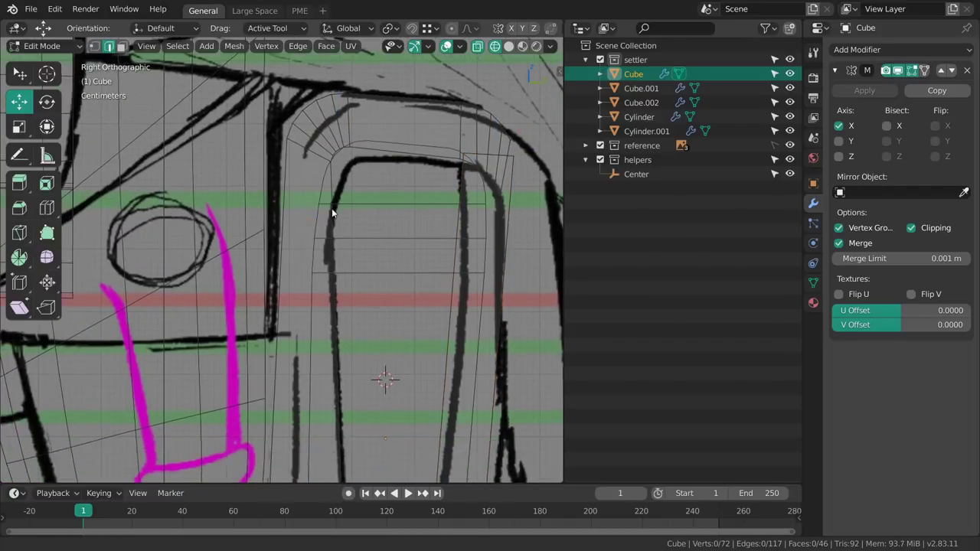
key("ctrl+z")
right_click(299, 252, "alt+shift")
key("ctrl+x")
middle_click_drag(318, 269, 326, 331, "ctrl")
key("ctrl+z")
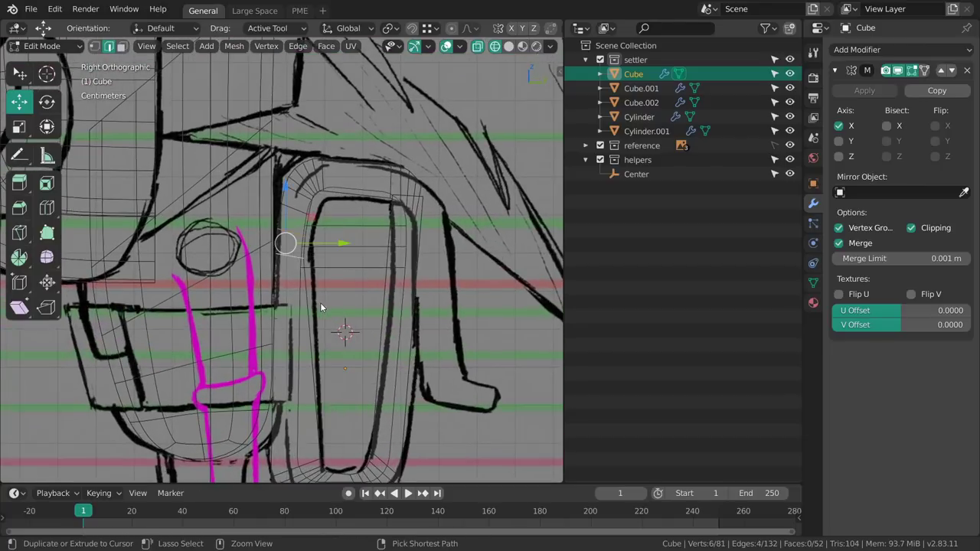
key("ctrl+x")
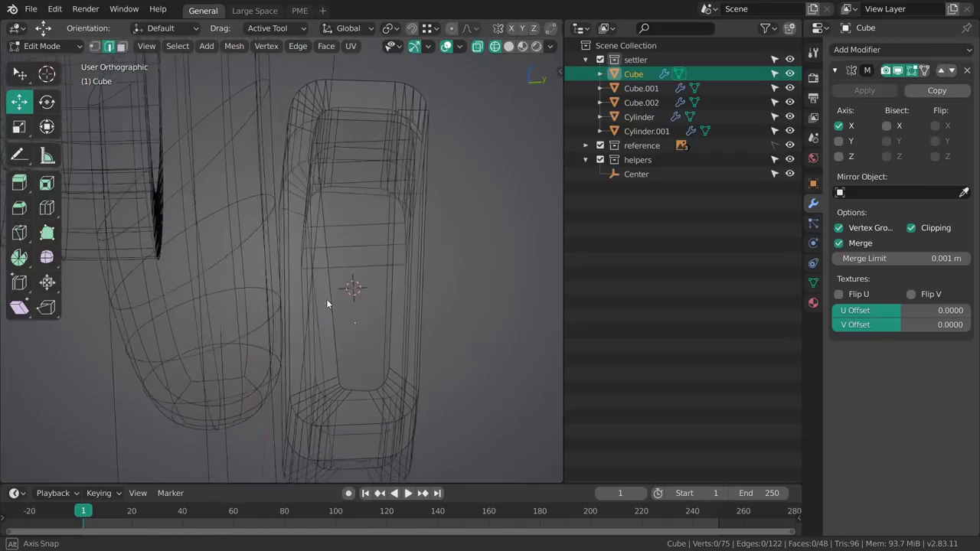
key("a")
key("alt+a")
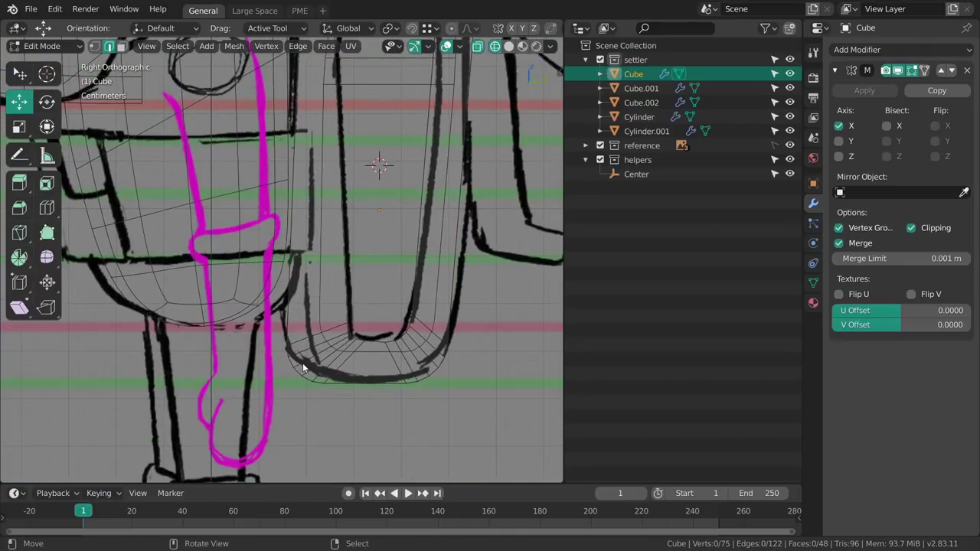
- Move and scale the outer vertices of the shell's lower front corner onto the sketched outer outline
mouse_move(295, 341)
left_mouse_down("ctrl")
mouse_move(342, 422)
mouse_move(317, 343)
left_mouse_up("ctrl")
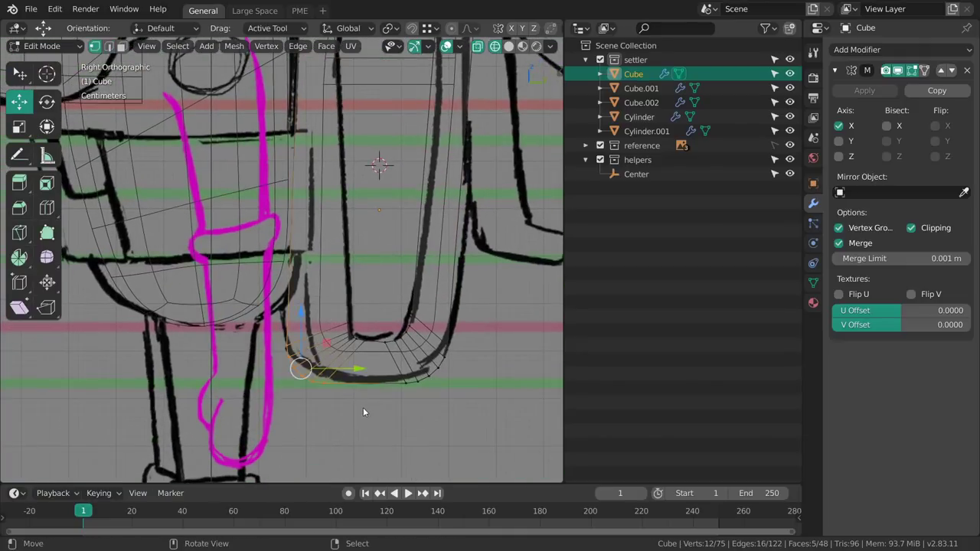
key("g")
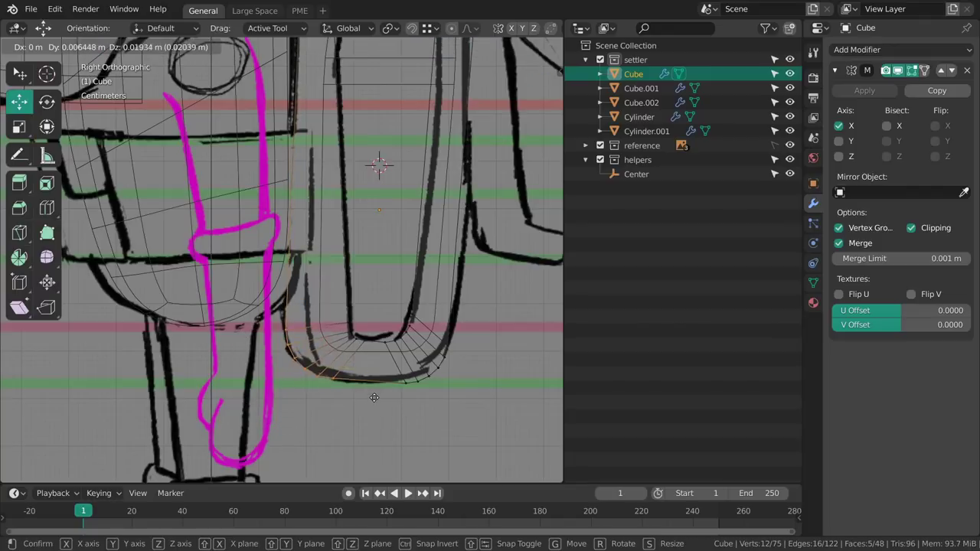
left_click_drag(374, 397, 378, 399)
key("s")
left_click_drag(380, 400, 414, 393)
key("g")
key("alt+a")
- Scale and move the outer vertices of the shell's lower rear corner onto the sketched outer outline
key("b")
left_click_drag(468, 349, 478, 333)
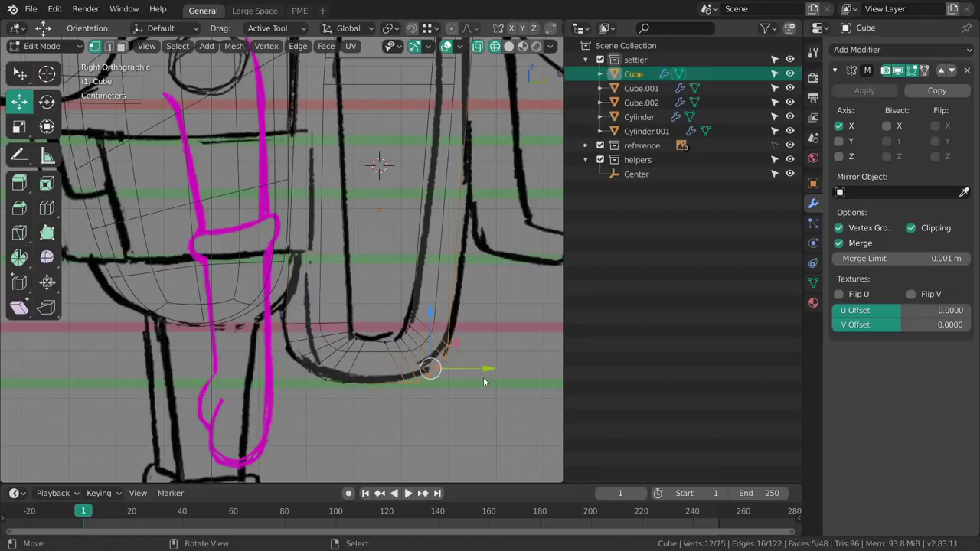
key("s")
left_click_drag(504, 397, 512, 402)
key("g")
left_click_drag(510, 402, 506, 394)
middle_click_drag(491, 273, 452, 326, "shift")
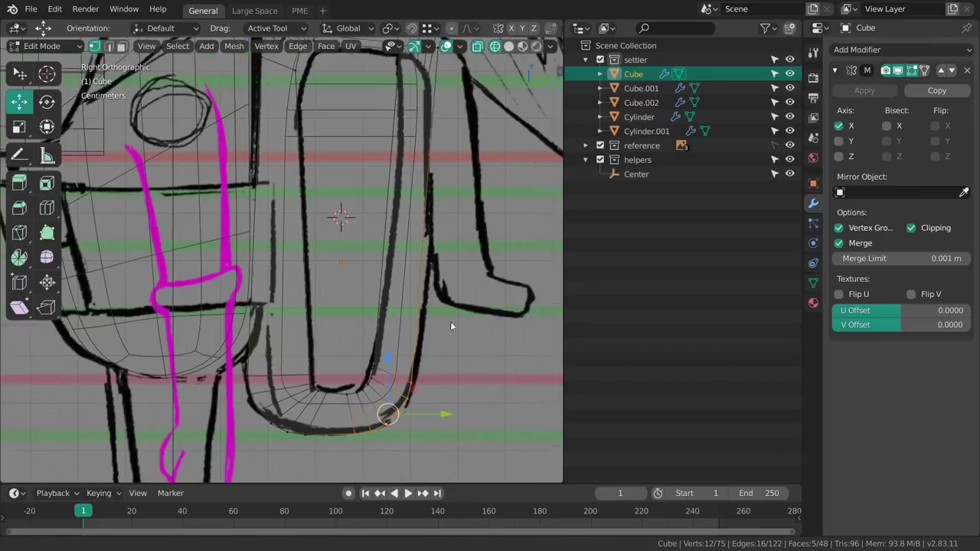
- Add two loop cuts across the shell's long rear strip and move each onto the sketched side outline
key("alt+a")
middle_click_drag(423, 219, 413, 294, "shift")
key("ctrl+r")
left_click_drag(413, 281, 421, 264)
key("g")
left_click_drag(448, 303, 453, 309)
key("ctrl+r")
left_click_drag(413, 342, 413, 357)
key("g")
left_click_drag(450, 380, 445, 391)
middle_click_drag(441, 392, 456, 343, "shift")
key("alt+a")
- Add a loop cut across the shell's long front strip and adjust its position to the sketched outline
key("ctrl+r")
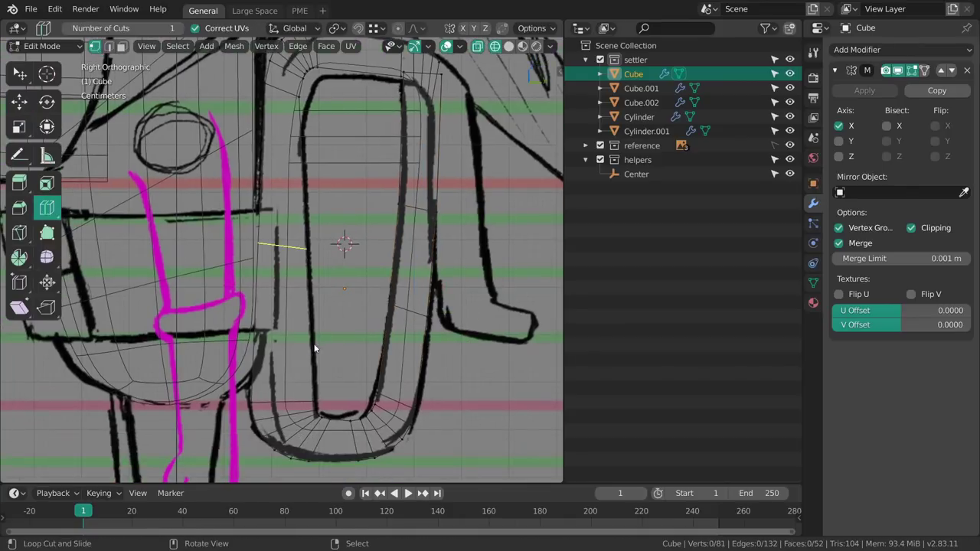
left_click_drag(312, 291, 314, 350)
left_click_drag(316, 229, 317, 227)
middle_click_drag(340, 251, 360, 347, "shift")
key("g")
left_click_drag(368, 328, 365, 321)
- Edge-slide the cross edge below the upper front corner farther down the front strip
middle_click_drag(356, 295, 355, 383, "shift")
middle_click_drag(354, 382, 372, 273, "ctrl")
key("g")
key("g")
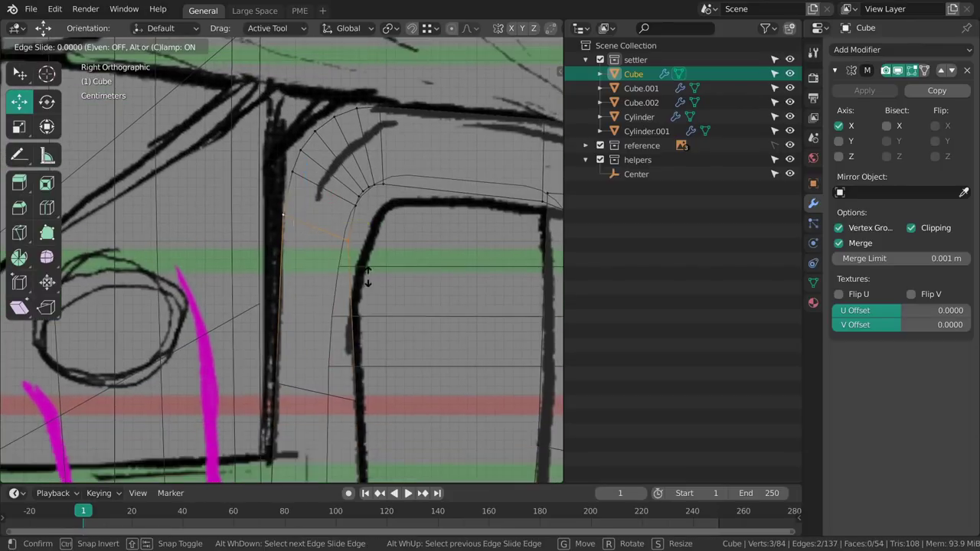
left_click(365, 314)
key("alt+a")
- Scale and move the inner vertices of the upper front corner onto the sketched inner panel outline, widening its rounding
middle_click_drag(327, 208, 301, 242, "shift")
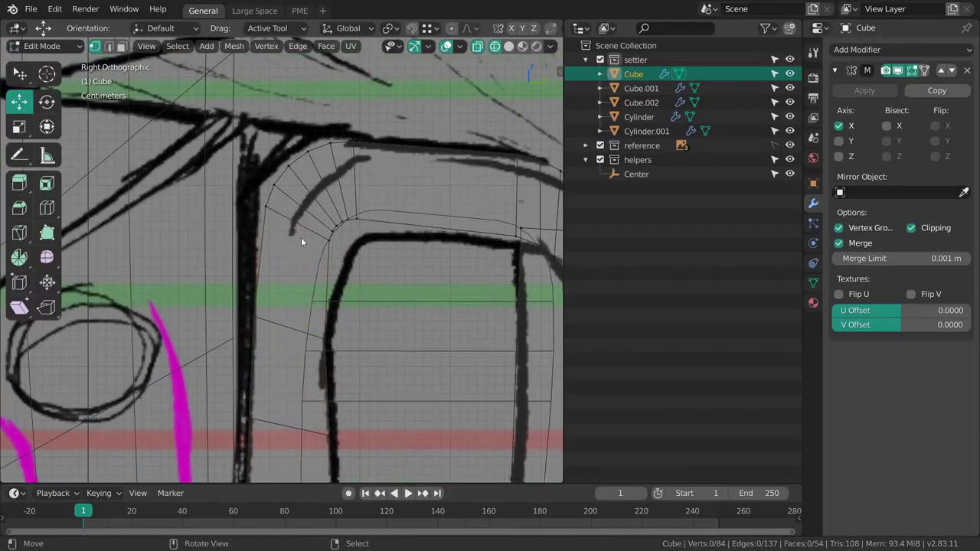
key("b")
left_click_drag(322, 253, 390, 201)
key("s")
left_click_drag(396, 290, 467, 320)
key("g")
left_click_drag(438, 294, 435, 317)
key("s")
middle_click_drag(435, 317, 414, 350)
key("KP_3")
middle_click_drag(392, 282, 444, 352, "ctrl")
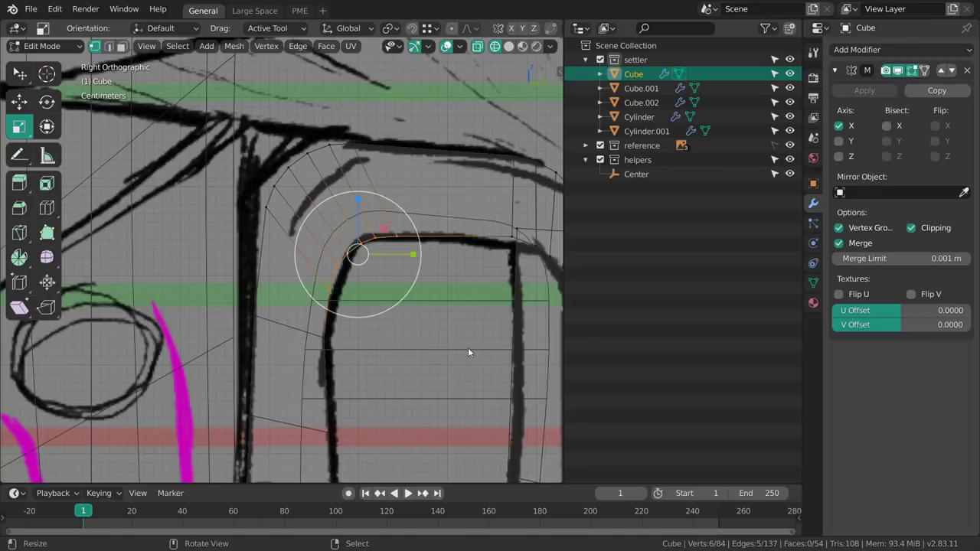
mouse_move(468, 348)
left_mouse_down()
mouse_move(421, 330)
mouse_move(447, 329)
left_mouse_up()
key("g")
key("s")
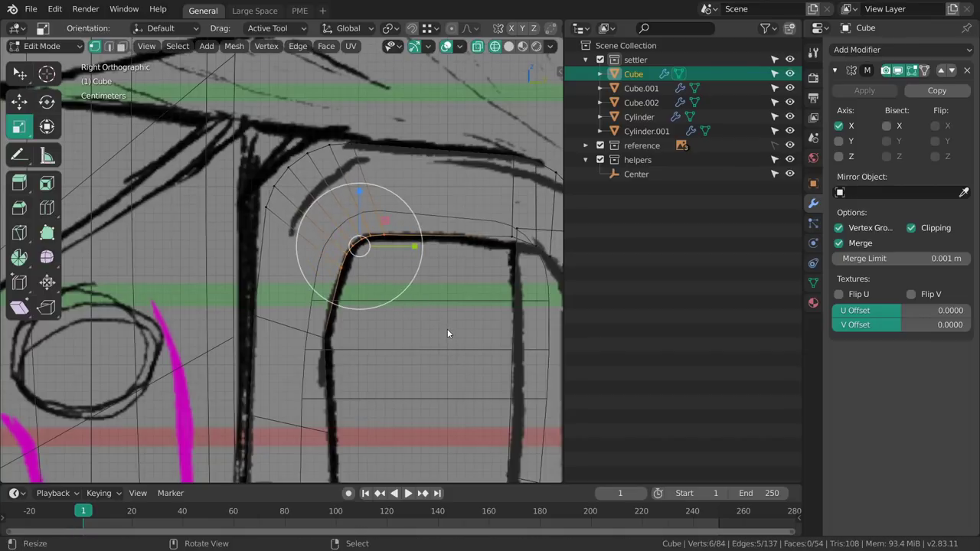
- Scale and move the outer vertices of the shell's upper front corner onto the sketched outer outline
key("alt+a")
middle_click_drag(287, 226, 336, 303, "shift")
key("b")
left_click_drag(290, 298, 418, 174)
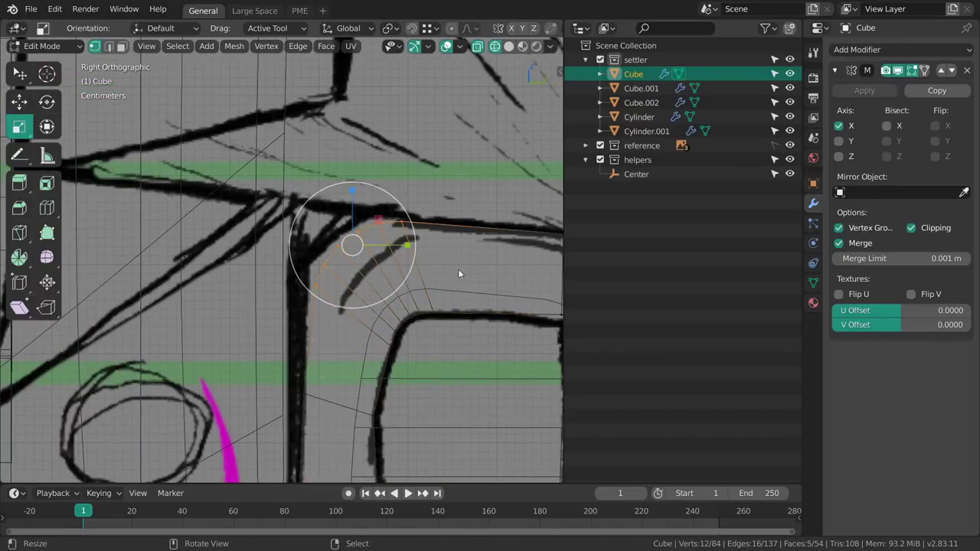
left_click_drag(460, 272, 470, 278)
key("g")
left_click_drag(490, 351, 484, 346)
key("s")
key("g")
left_click_drag(481, 348, 480, 347)
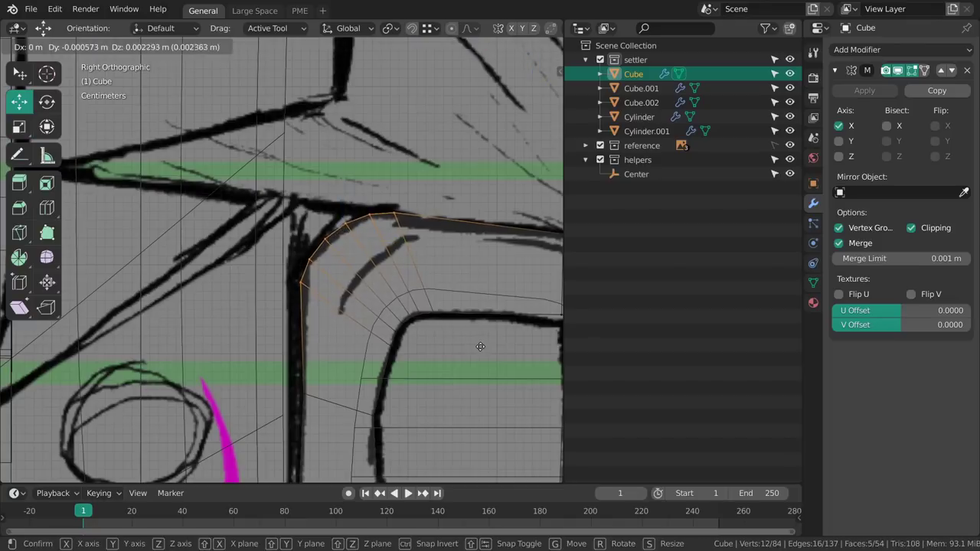
left_click(480, 346)
- Scale up and move the outer vertices of the shell's upper rear corner onto the sketched outer outline
middle_click_drag(475, 238, 475, 319, "ctrl")
key("alt+a")
middle_click_drag(529, 315, 375, 221, "shift")
key("b")
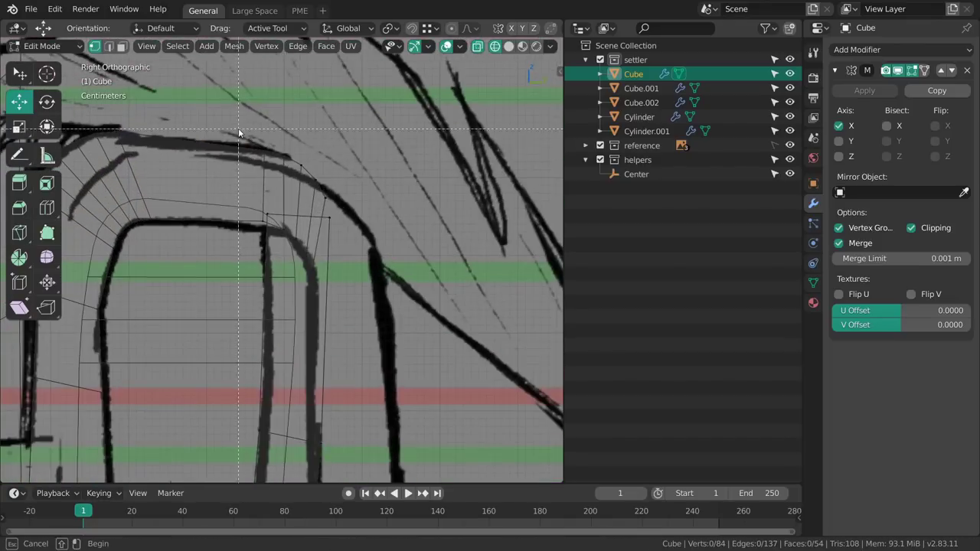
left_click_drag(349, 199, 349, 200)
key("s")
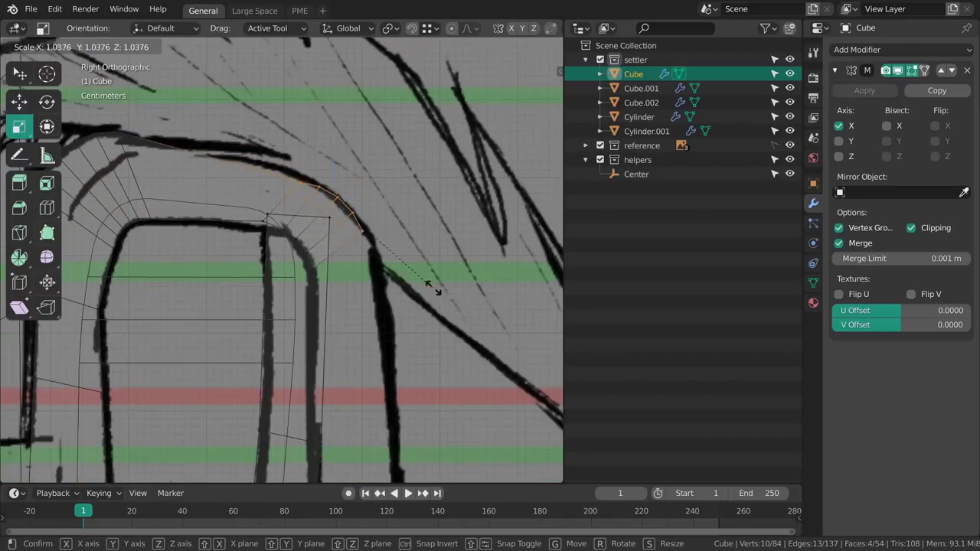
left_click_drag(485, 347, 447, 326)
key("g")
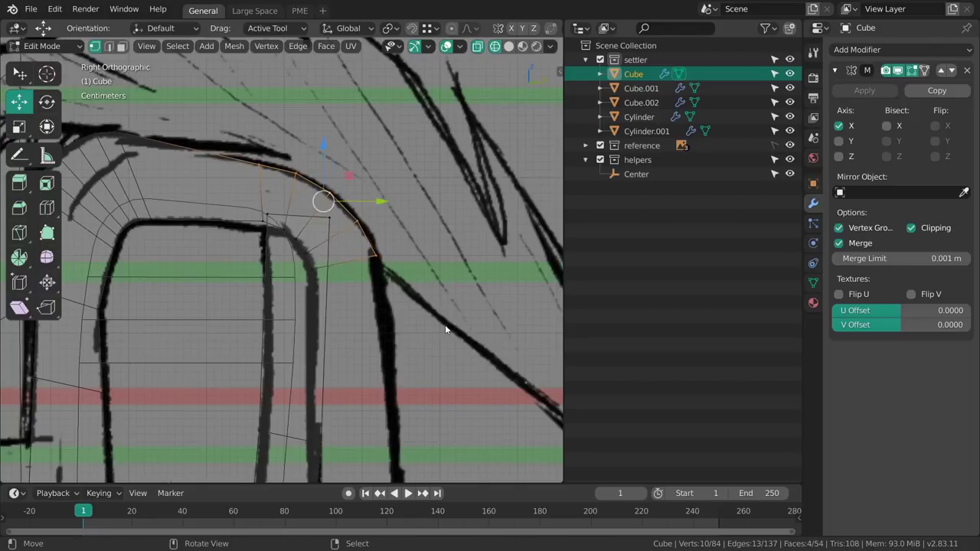
middle_click_drag(383, 335, 382, 248, "shift")
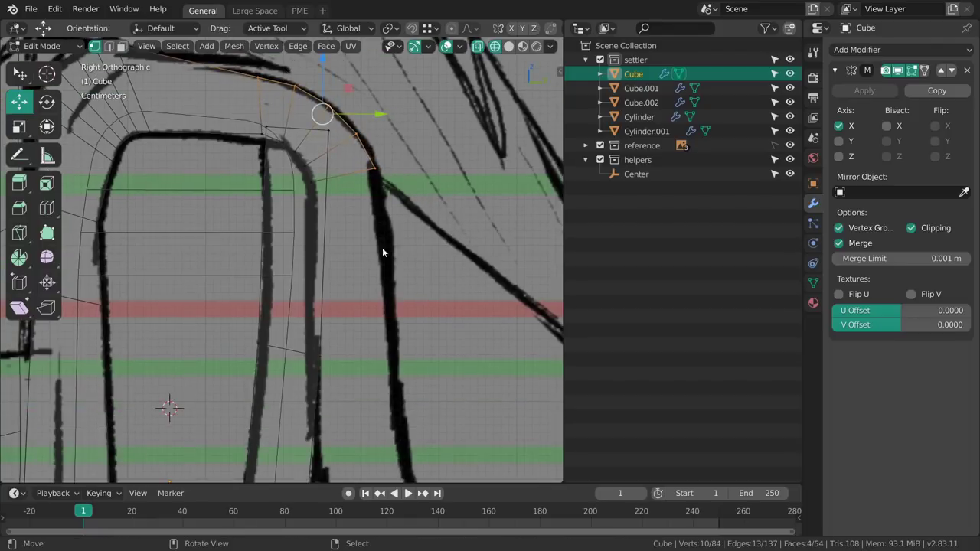
- Select the edge loop running around the outer rim of the shell's side frame
left_click(374, 167)
middle_click_drag(374, 167, 334, 158)
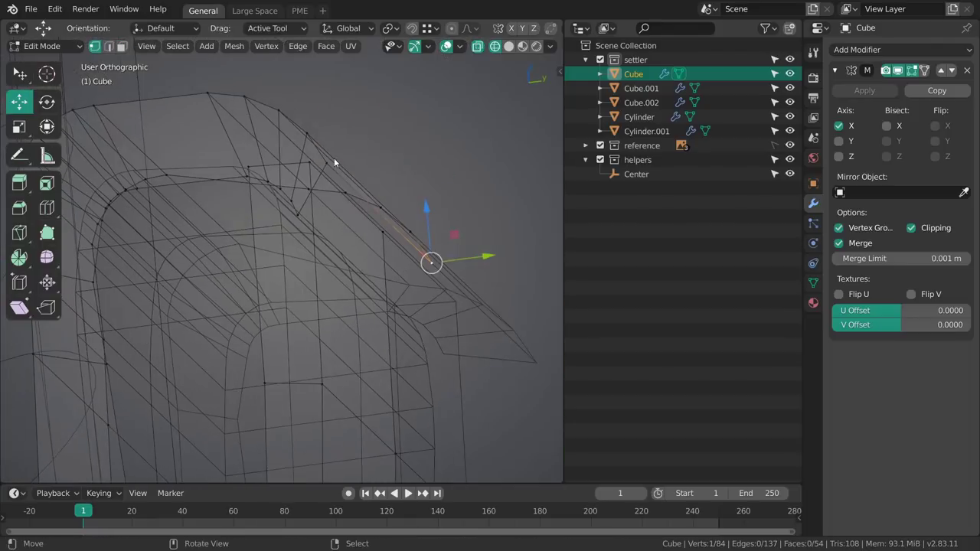
left_click(300, 216, "shift")
middle_click_drag(300, 216, 340, 275)
key("2")
middle_click_drag(277, 314, 243, 304, "shift")
left_click(324, 289, "alt")
- Flatten the selected outer rim loop along X by scaling it to 0 in the back view
key("grave")
left_click(357, 239)
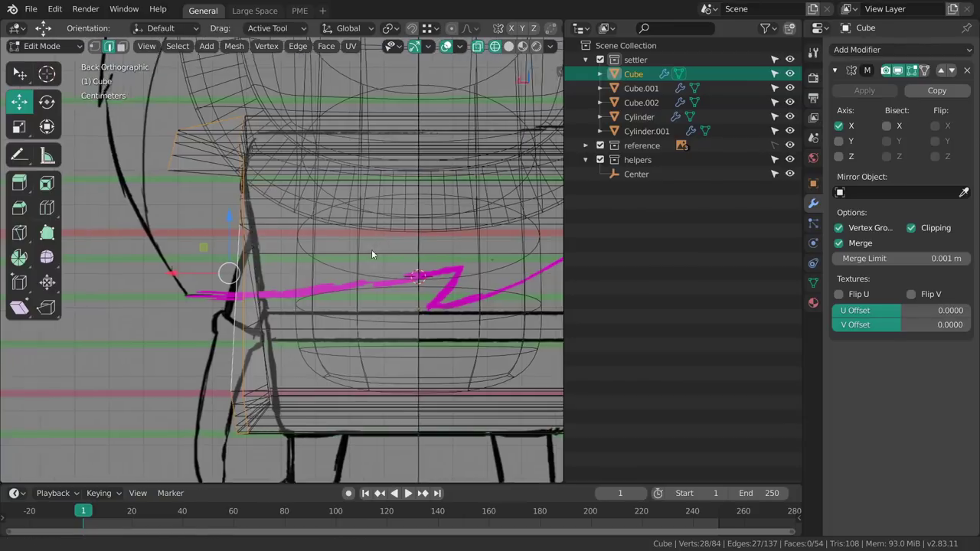
middle_click_drag(340, 295, 374, 281, "shift")
scroll(360, 277, "up", 1)
key("shift+space")
key("s")
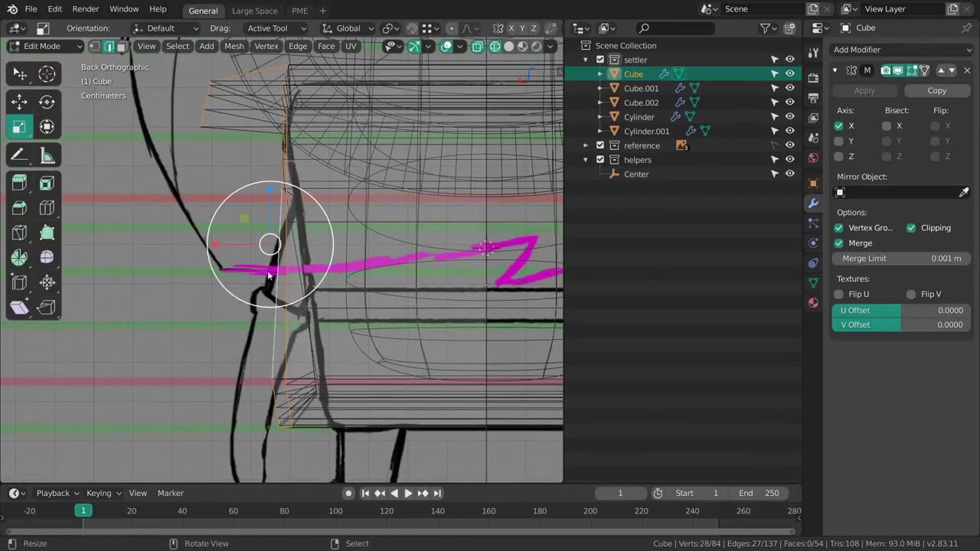
left_click_drag(216, 247, 303, 245)
type("0")
- Move the flattened rim loop inward along X to the sketched side line of the backpack
key("shift+space")
key("g")
key("x")
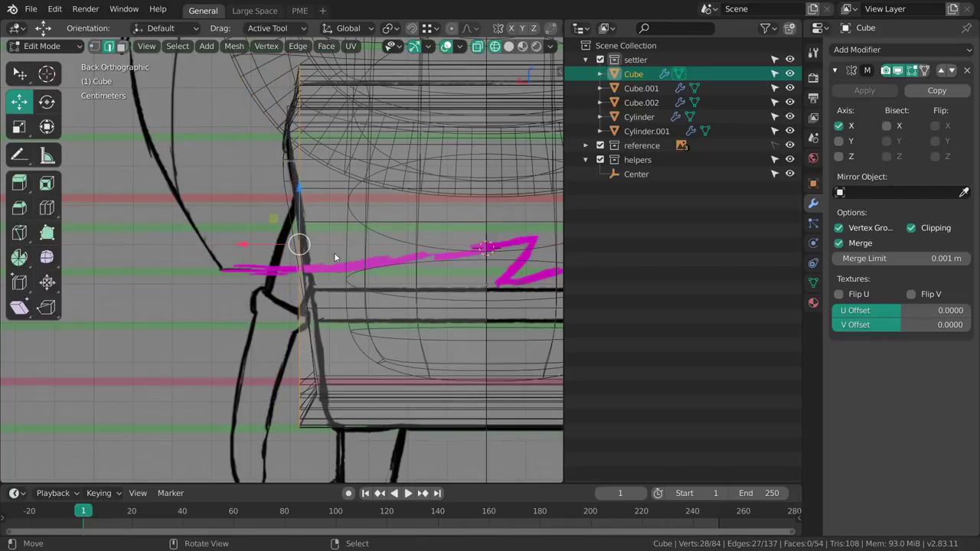
middle_click_drag(307, 249, 272, 262, "shift")
key("grave")
left_click(337, 265)
key("grave")
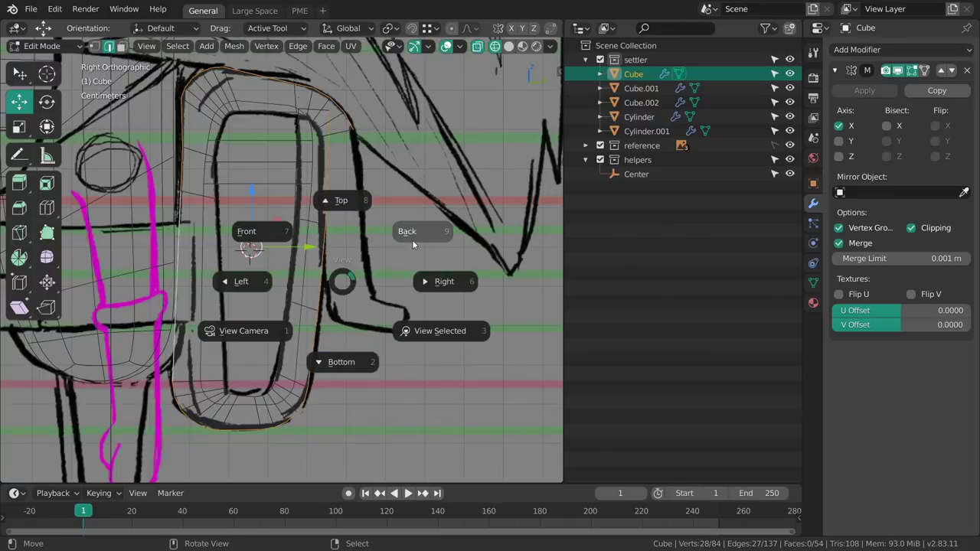
left_click(414, 245)
middle_click_drag(366, 234, 337, 263, "shift")
- Select all vertices on the shell's side and flatten them along X into one vertical plane
key("ctrl+Tab")
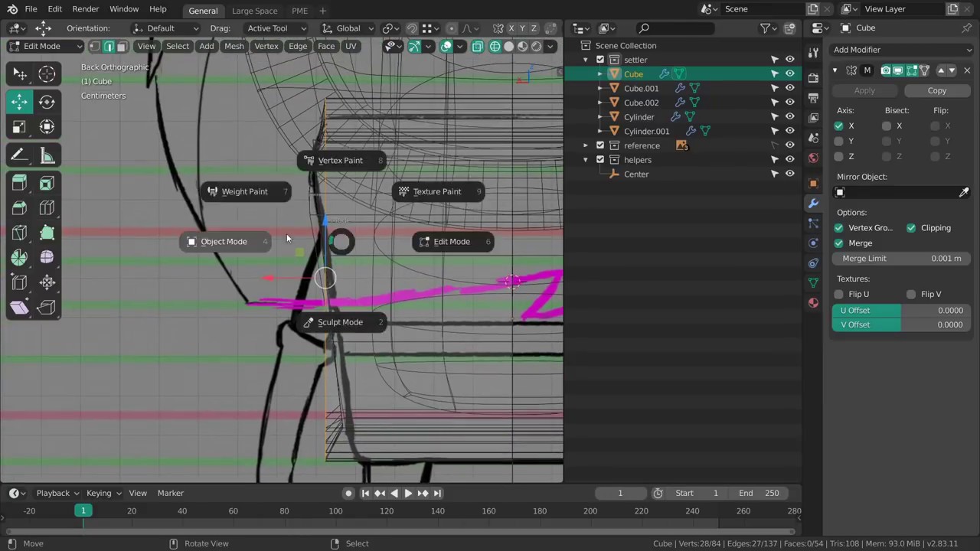
left_click(288, 238)
key("ctrl+Tab")
left_click(365, 248)
key("a")
key("alt+a")
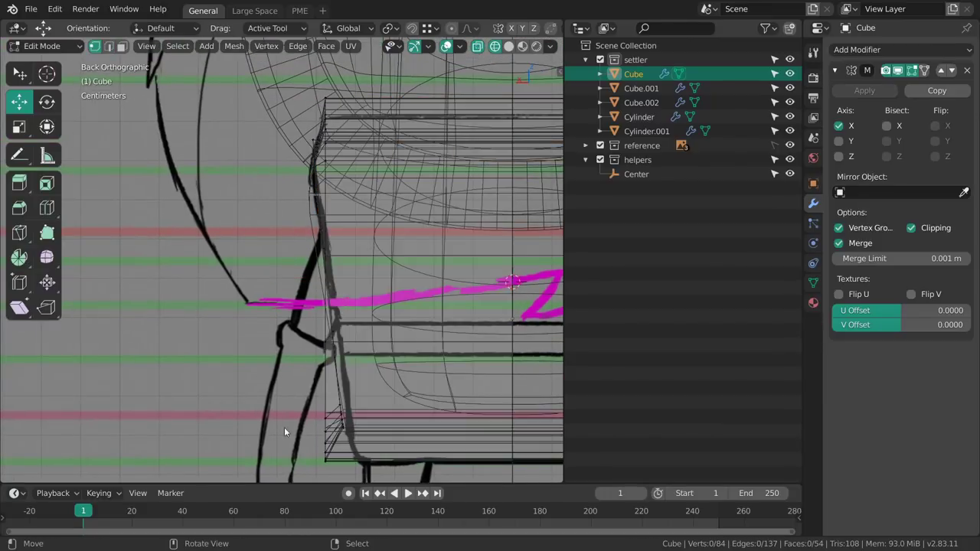
left_click_drag(294, 460, 378, 67)
key("s")
left_click_drag(271, 279, 307, 280)
key("Return")
middle_click_drag(353, 318, 350, 283, "shift")
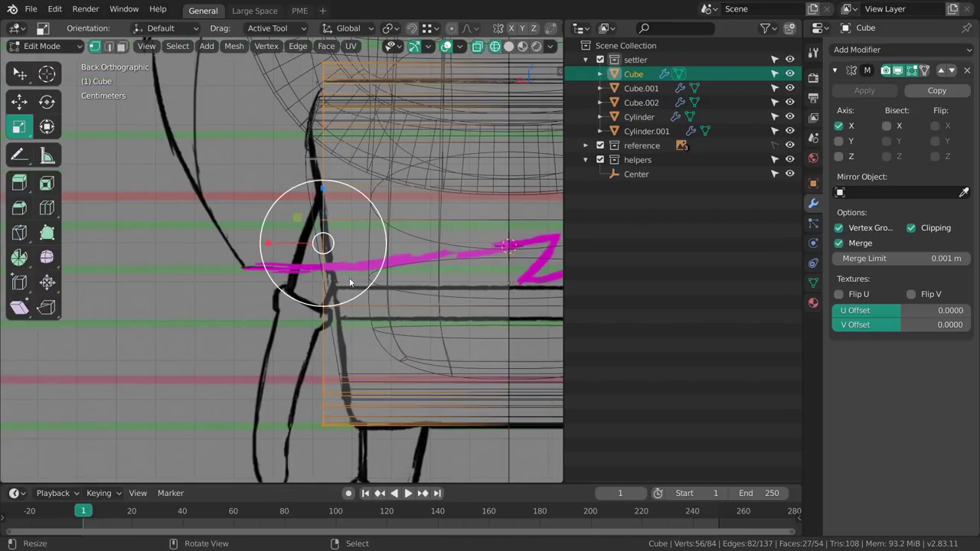
- Shear the shell's side vertices to the slant of the sketched backpack side and fine-tune their position along X
key("ctrl+shift+alt+s")
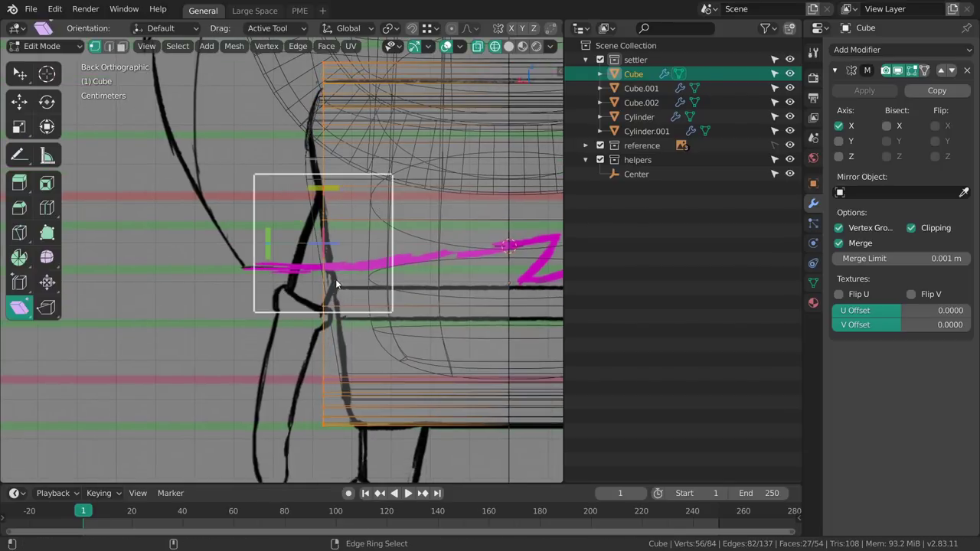
middle_click_drag(339, 257, 330, 269, "shift")
left_click_drag(347, 325, 382, 327)
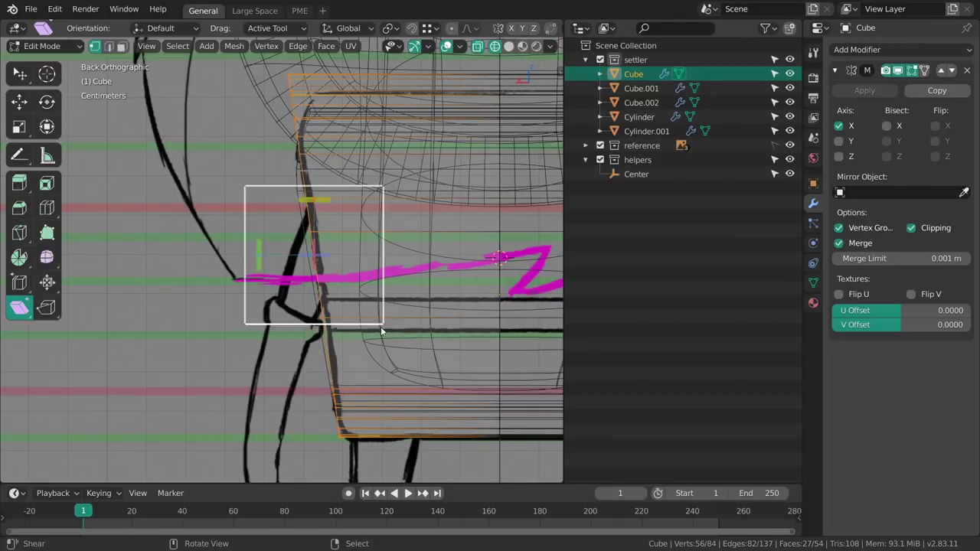
key("g")
left_click_drag(265, 256, 271, 255)
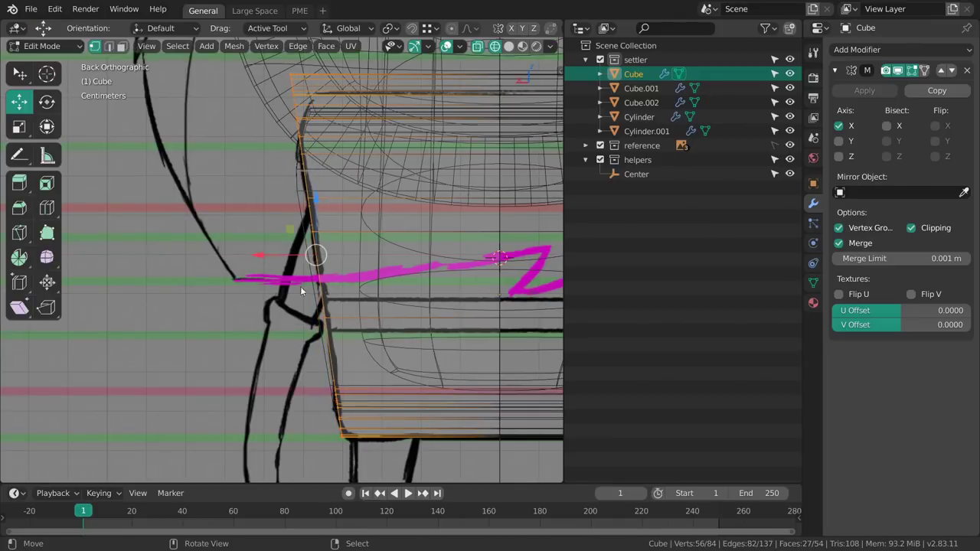
middle_click_drag(315, 225, 324, 343, "shift")
- Select the vertices of the shell's upper front and rear corners for adjustment in the back view
key("alt+a")
scroll(312, 270, "up", 2)
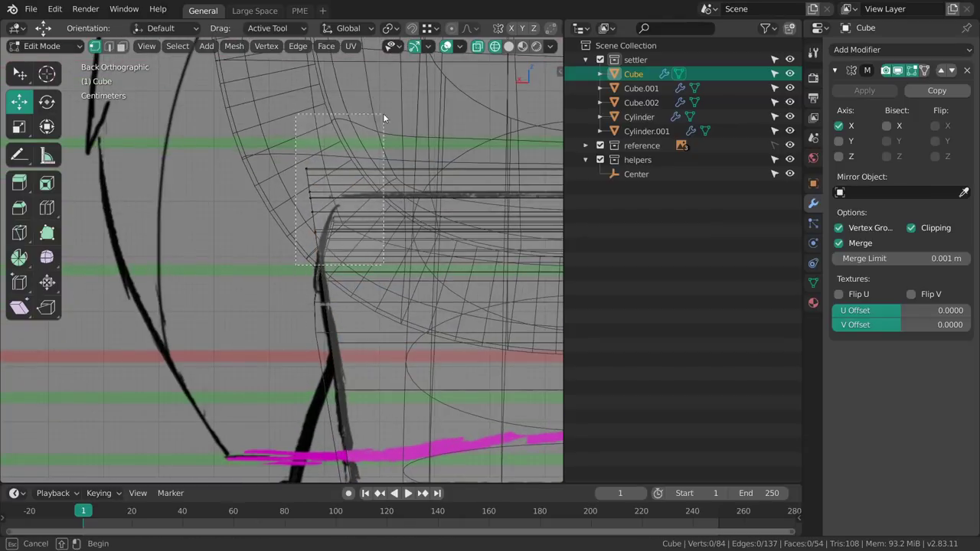
left_click_drag(384, 115, 386, 114)
middle_click_drag(383, 244, 401, 267)
key("b")
left_click_drag(335, 278, 372, 264)
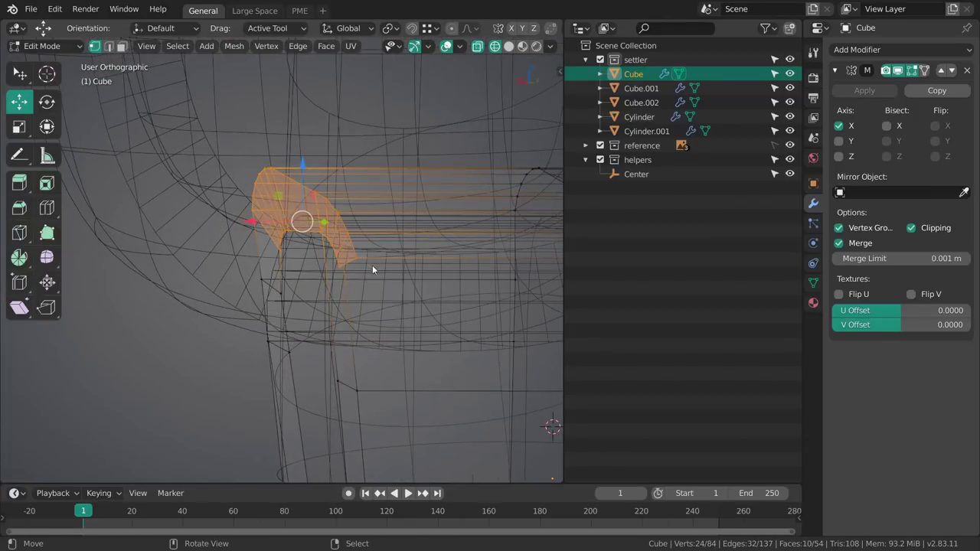
key("grave")
left_click(414, 284)
key("grave")
left_click(425, 245)
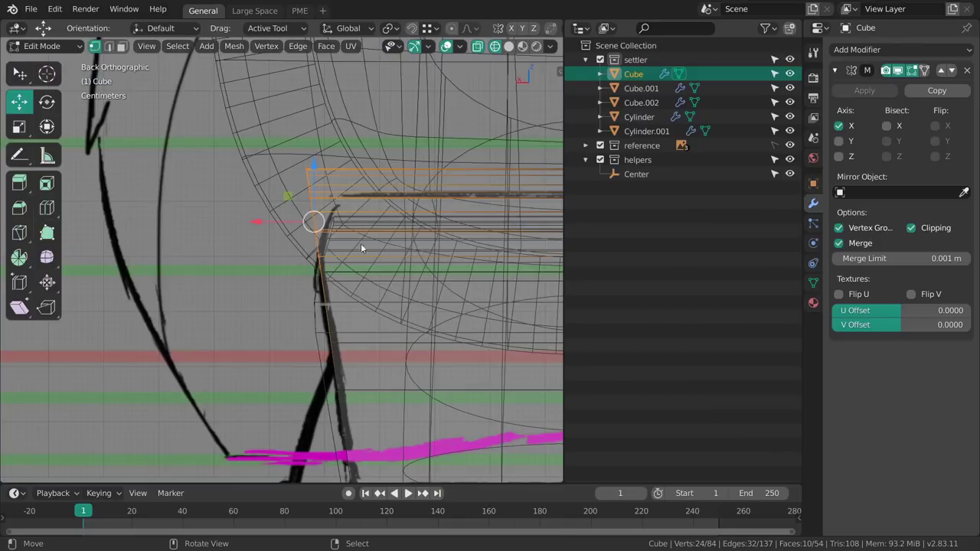
- Try to shear the upper corner vertices inward at the top and shift them along X toward the sketch
key("ctrl+alt+shift+s")
left_click_drag(338, 291, 193, 267)
key("shift+space")
key("g")
left_click_drag(270, 223, 289, 223)
middle_click_drag(291, 224, 463, 291)
middle_click_drag(504, 298, 348, 246)
key("g")
key("x")
left_click(357, 266)
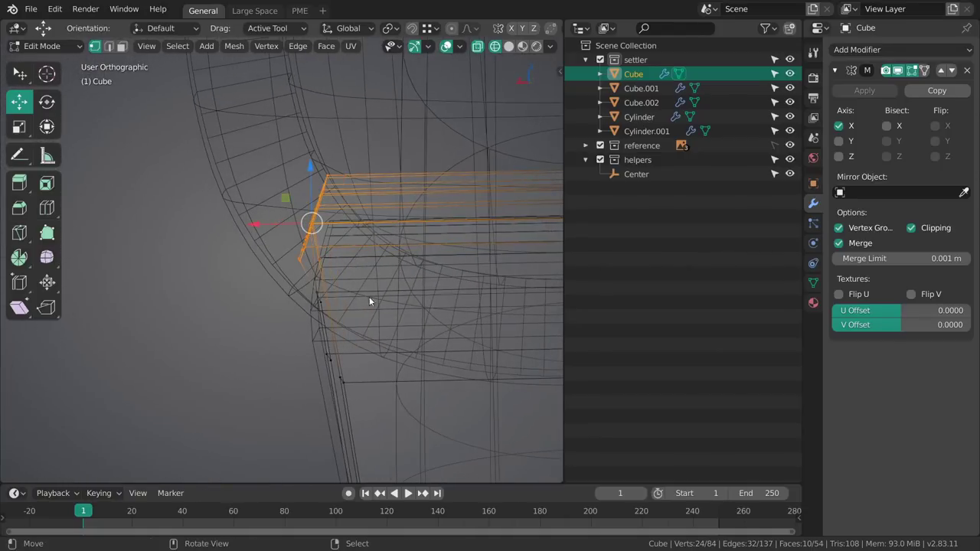
key("KP_3")
key("grave")
left_click(469, 255)
key("alt+a")
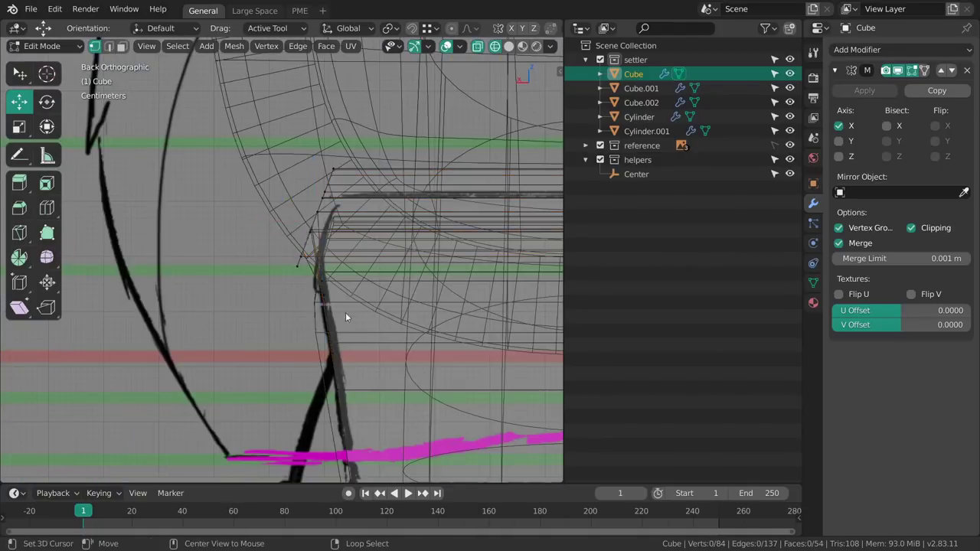
- Try a loop cut across the rear strip below the sheared upper corner and edge-slide it into position
middle_click_drag(333, 284, 310, 282, "shift")
middle_click_drag(310, 281, 393, 283)
key("ctrl+r")
left_click_drag(397, 280, 398, 262)
key("grave")
left_click(452, 196)
key("g")
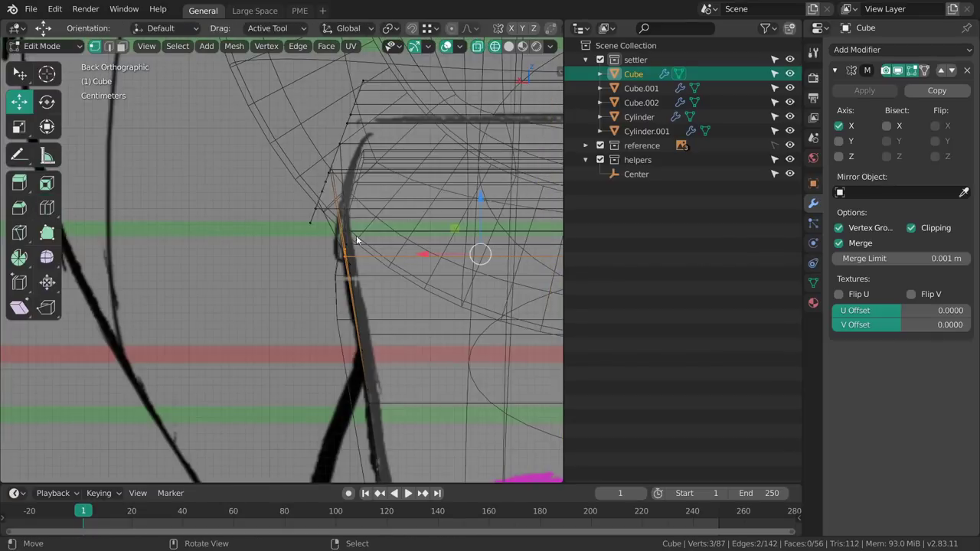
key("g")
key("g")
left_click(452, 247)
- Try to box-select the shell's upper vertices around the new cut, comparing them with the sketch
middle_click_drag(457, 246, 391, 297, "shift")
key("alt+a")
right_click(356, 252, "alt")
key("alt+a")
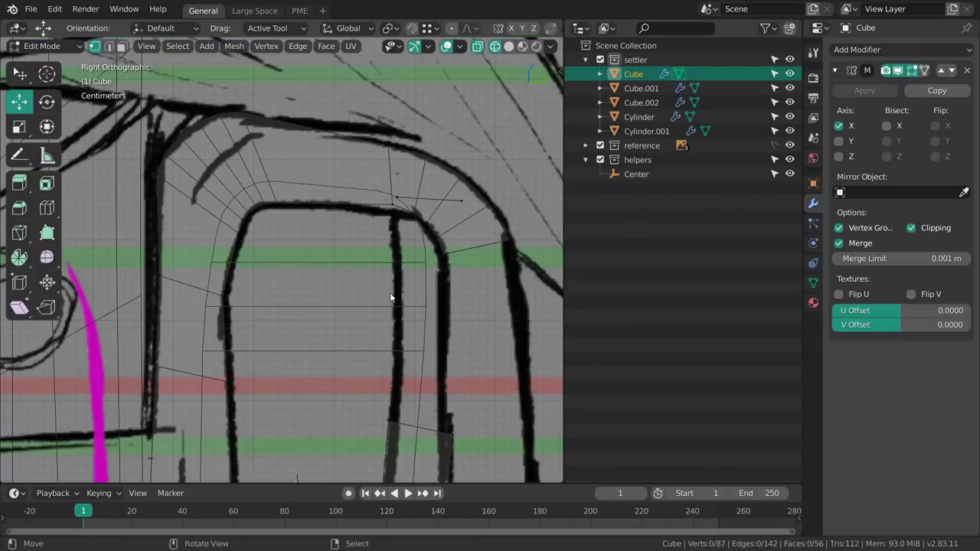
key("grave")
left_click(421, 233)
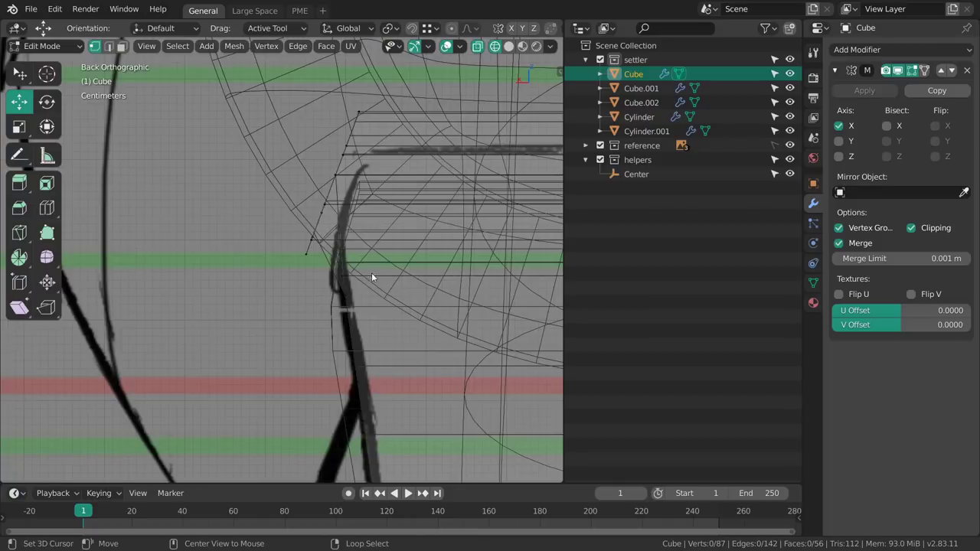
right_click(372, 274, "alt")
middle_click_drag(371, 274, 429, 157)
key("h")
key("a")
key("alt+a")
key("b")
left_click_drag(253, 272, 517, 170)
middle_click_drag(502, 184, 350, 298, "ctrl")
key("grave")
left_click(441, 241)
middle_click_drag(413, 294, 366, 292, "shift")
key("alt+a")
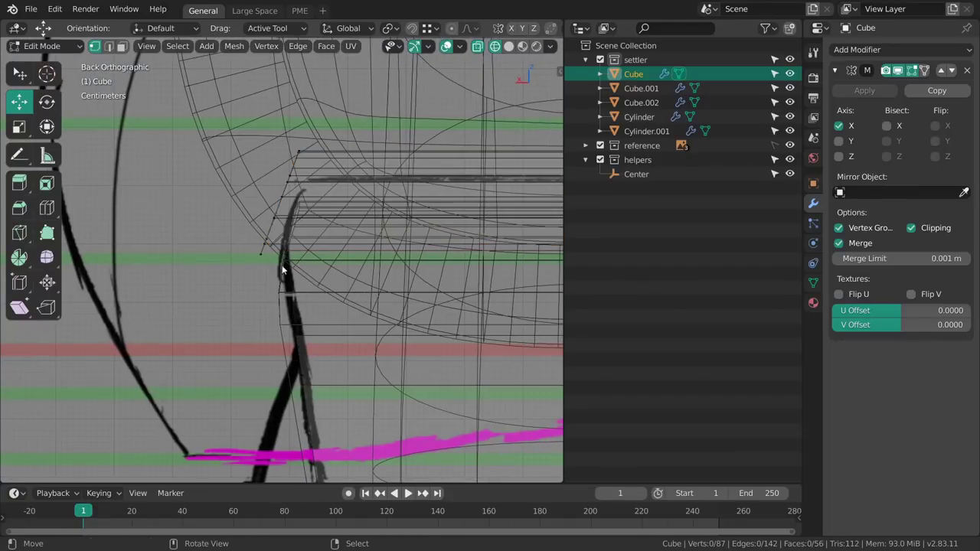
- Undo the loop cut and the shear and shift of the upper corner vertices
key("ctrl+z")
key("ctrl+z")
key("ctrl+z")
key("ctrl+z")
key("ctrl+z")
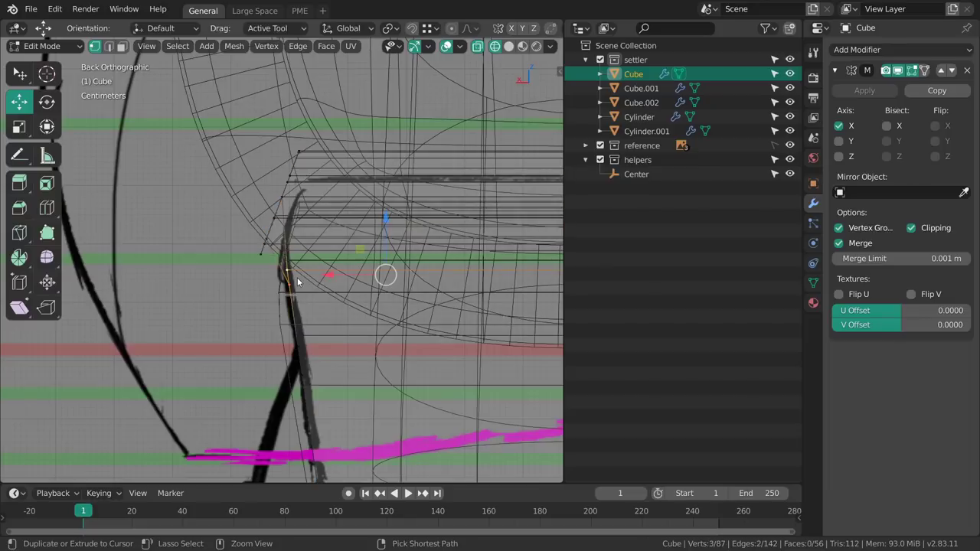
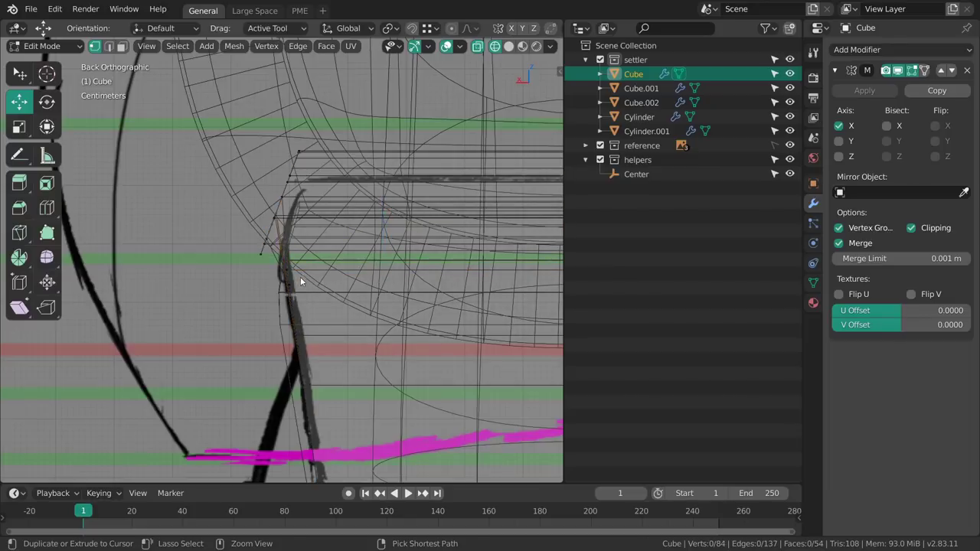
key("ctrl+z")
middle_click_drag(325, 283, 358, 284)
key("ctrl+z")
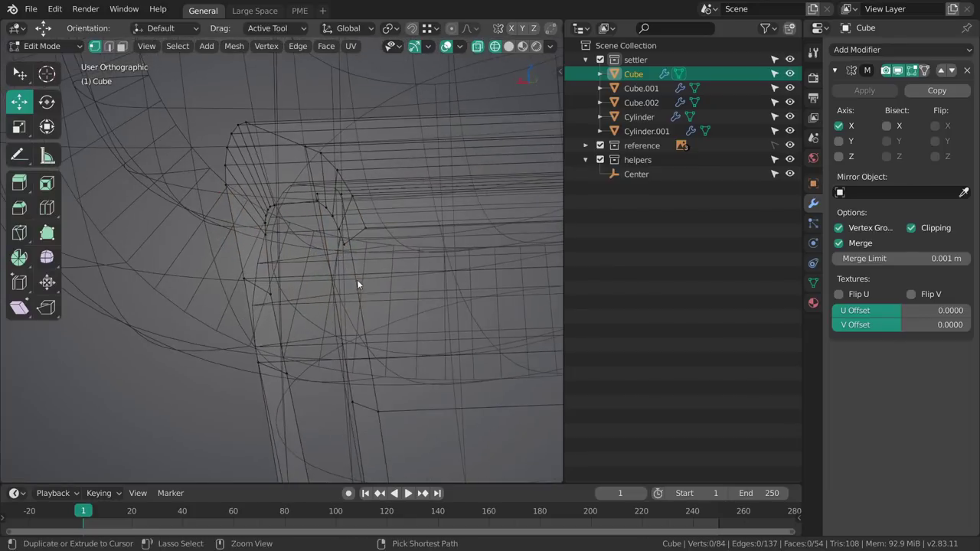
- Add a loop cut across the shell's rear strip and edge-slide it to just below the upper rear corner
key("ctrl+r")
left_click(361, 278)
key("ctrl+z")
left_click_drag(362, 287, 354, 261)
key("grave")
left_click(406, 223)
key("shift+space")
key("g")
key("g")
key("g")
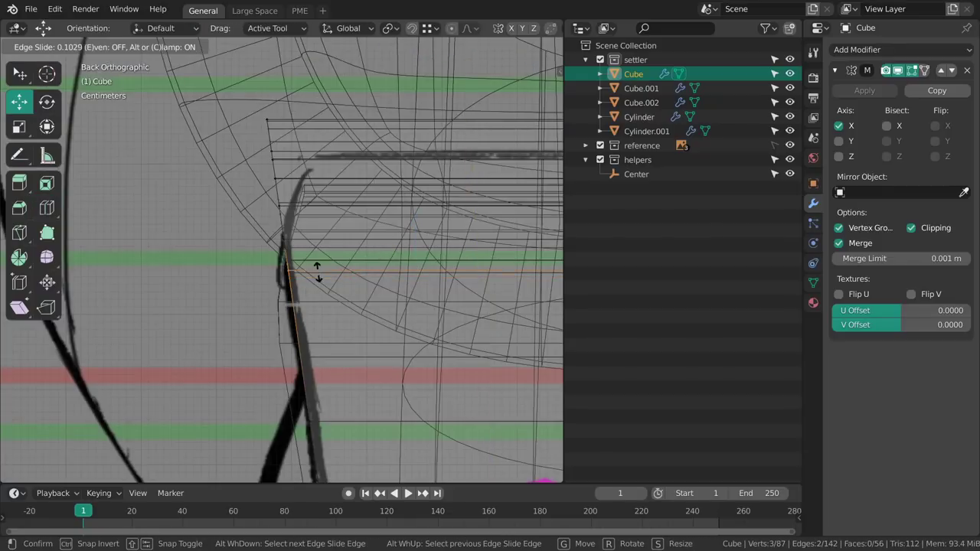
left_click(315, 281)
key("alt+a")
middle_click_drag(313, 283, 387, 279)
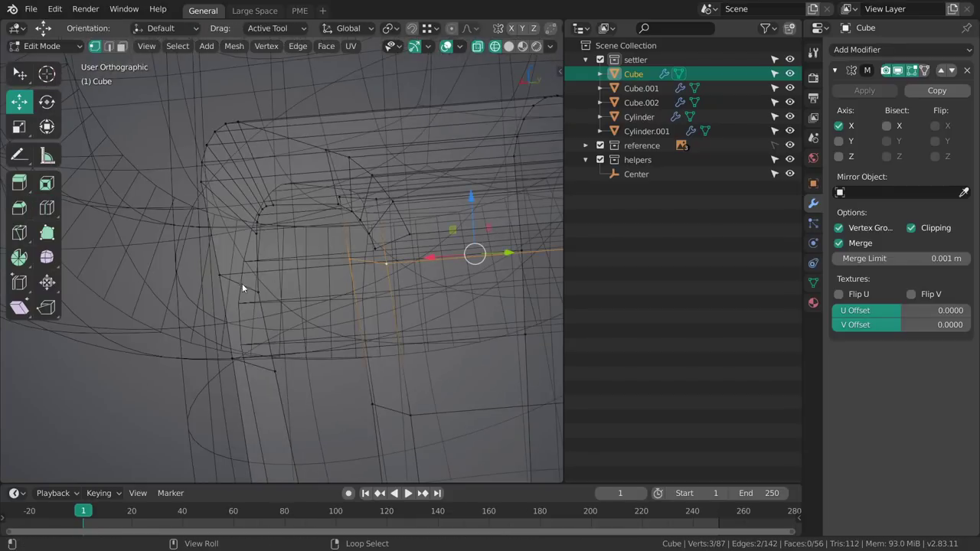
key("alt+a")
middle_click_drag(343, 313, 353, 218, "ctrl")
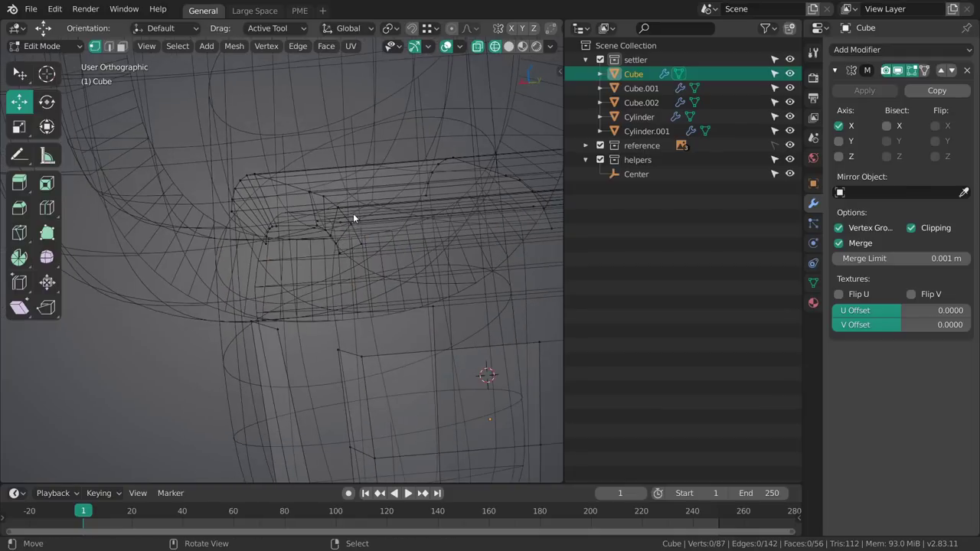
- Select the shell's entire upper section spanning the front and rear corners
key("l")
middle_click_drag(366, 259, 345, 243)
right_click(345, 243)
key("ctrl+l")
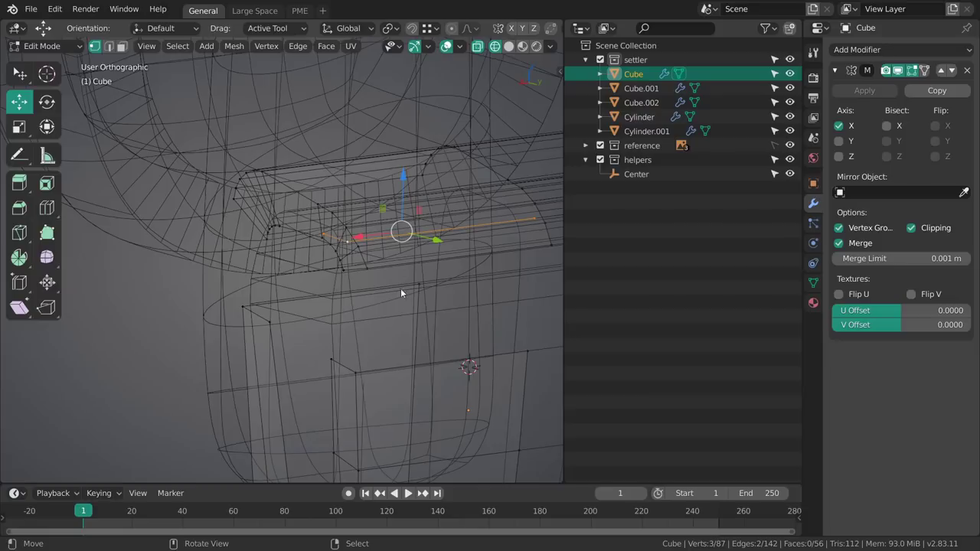
key("l")
middle_click_drag(360, 251, 335, 268)
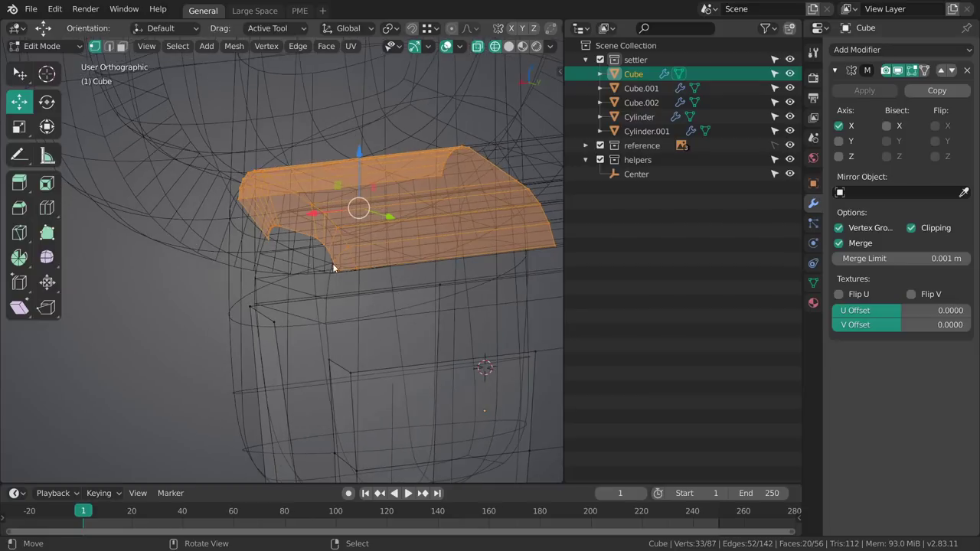
- Shear the selected upper section in the back view so that its top leans inward
key("grave")
left_click(419, 215)
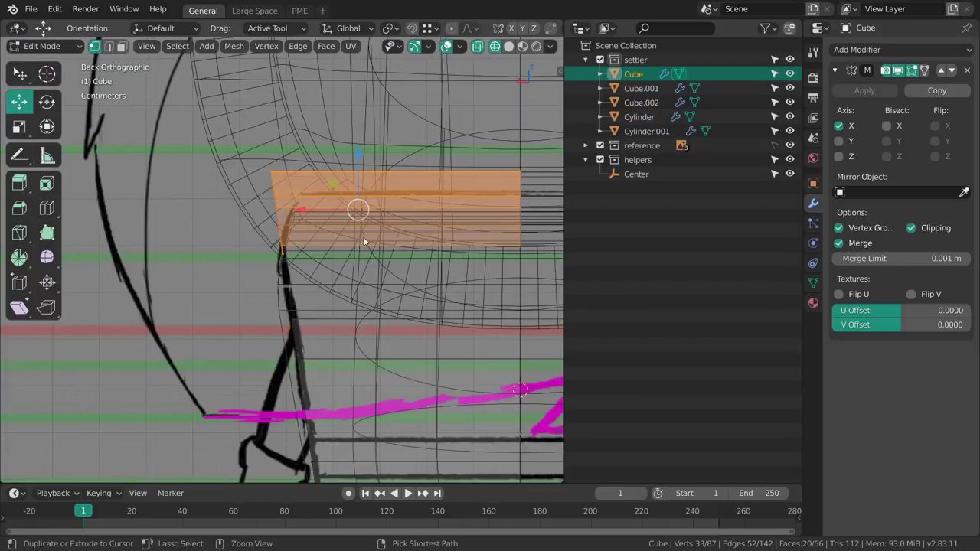
middle_click_drag(364, 239, 356, 253, "ctrl")
key("ctrl+alt+shift+s")
left_click_drag(348, 274, 339, 273)
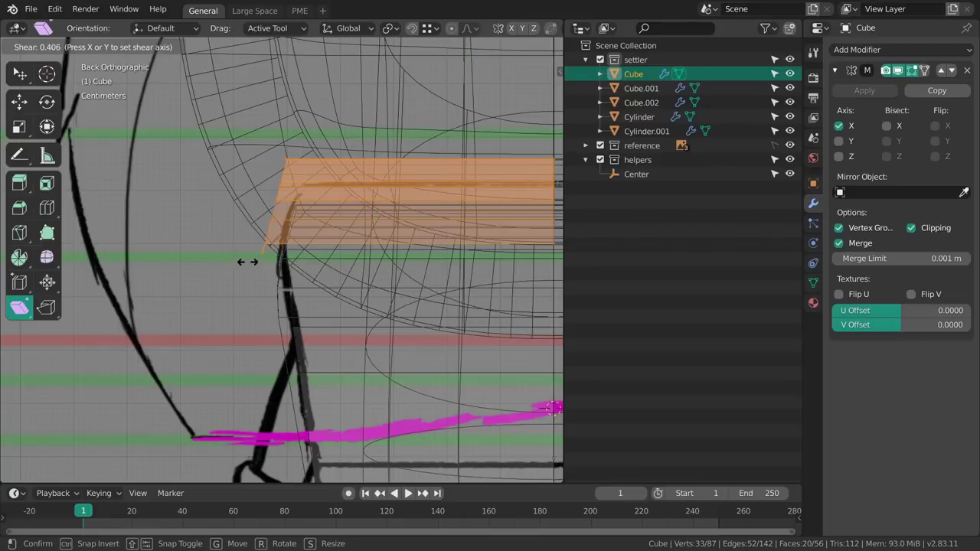
left_click_drag(222, 254, 221, 255)
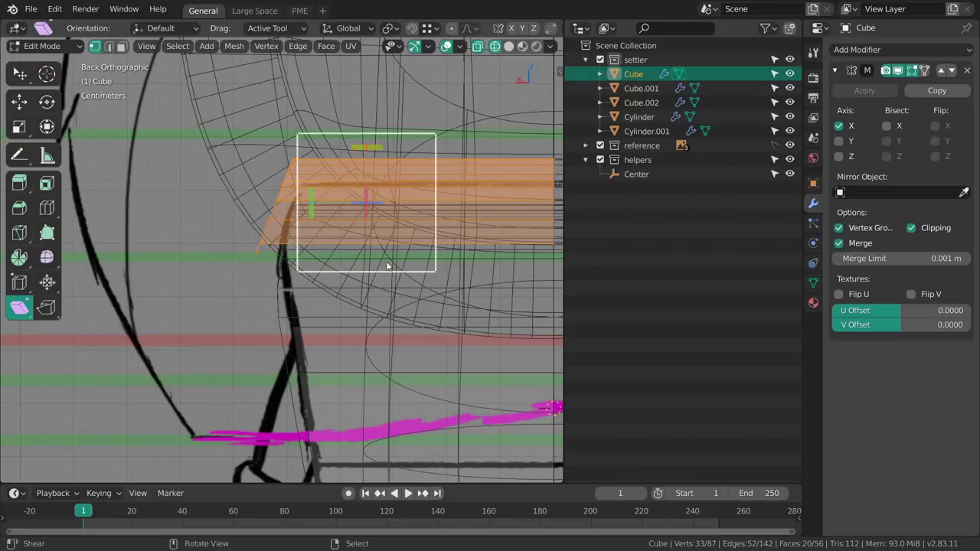
- Move the selected upper section of the backpack shell inward along X in the back view to meet the sketched outline
key("g")
middle_click_drag(411, 217, 352, 228, "shift")
left_click_drag(278, 217, 295, 216)
- Shift the edge at the shell's upper side corner inward along X
middle_click_drag(340, 233, 278, 295)
key("alt+a")
right_click(288, 207, "alt")
middle_click_drag(287, 206, 264, 224)
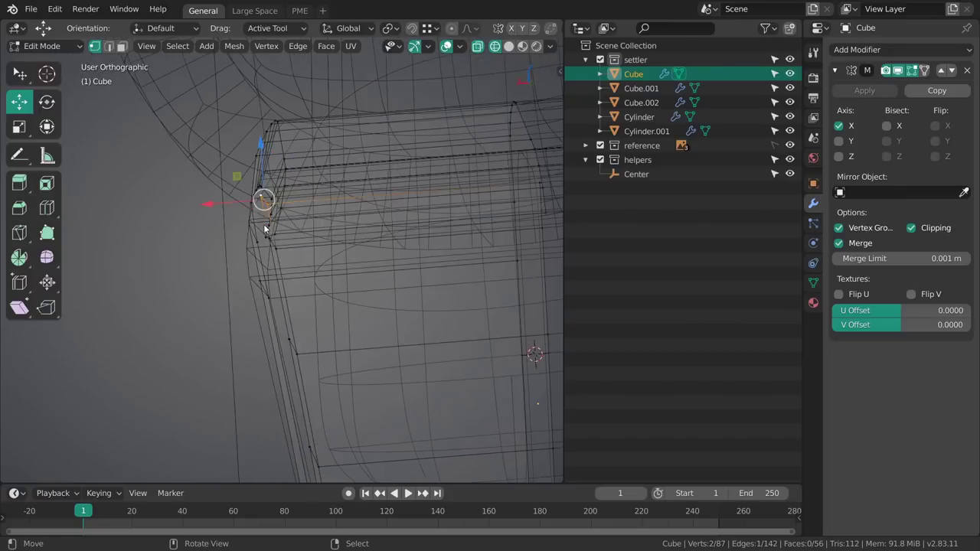
left_click_drag(239, 205, 264, 201)
middle_click_drag(264, 202, 251, 236)
left_click_drag(254, 190, 257, 182)
key("ctrl+z")
- Save the file and compare the shell's upper section with the reference sketch in the front view
key("alt+a")
middle_click_drag(305, 264, 423, 258)
key("ctrl+s")
key("grave")
left_click(426, 222)
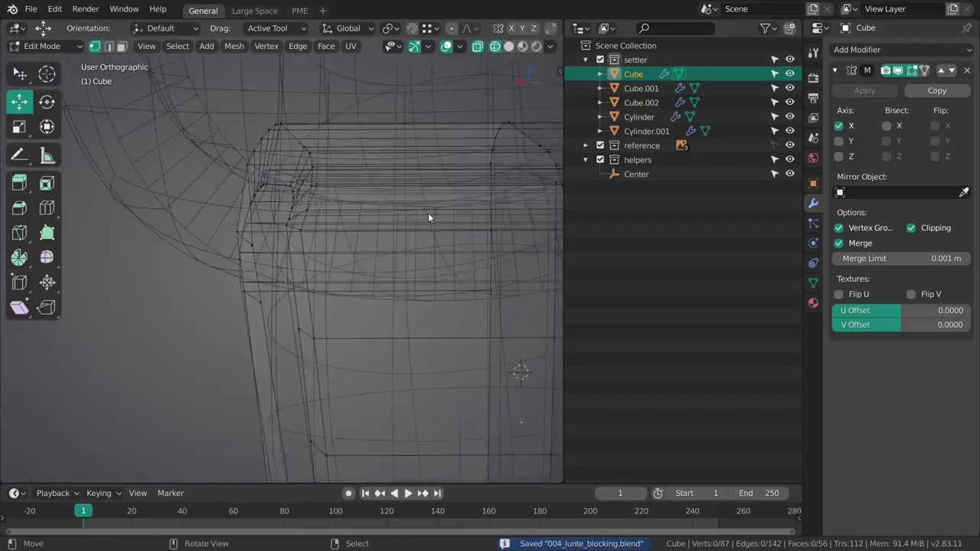
key("grave")
left_click(342, 223)
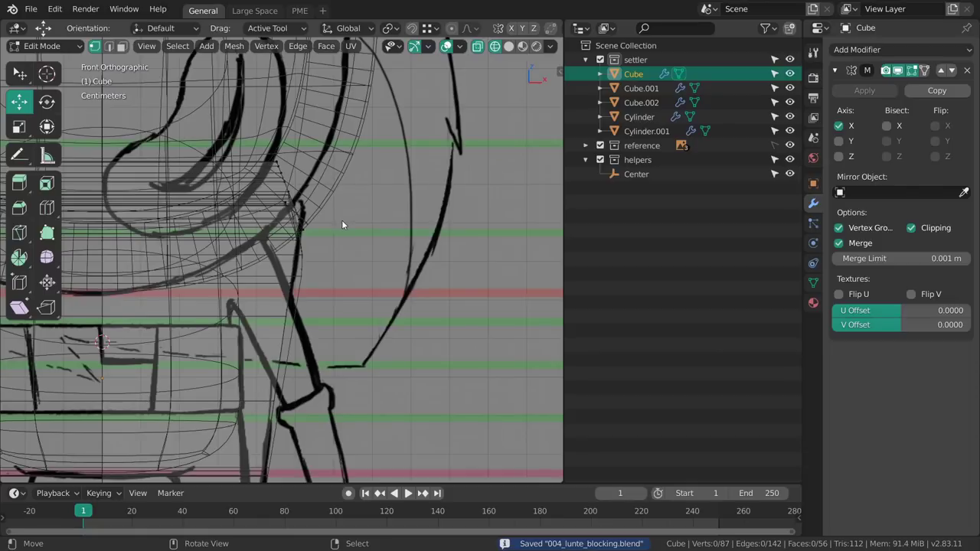
middle_click_drag(365, 260, 411, 239, "shift")
mouse_move(375, 280)
middle_mouse_down("ctrl")
mouse_move(355, 236)
mouse_move(399, 306)
mouse_move(377, 274)
middle_mouse_up("ctrl")
key("a")
mouse_move(377, 274)
middle_mouse_down("ctrl")
mouse_move(399, 220)
mouse_move(343, 255)
mouse_move(336, 271)
middle_mouse_up("ctrl")
key("alt+a")
- Switch to solid shading, leave the shell's Edit Mode and select the inner body Cube.002
key("z")
left_click(393, 281)
mouse_move(394, 281)
middle_mouse_down("alt")
mouse_move(372, 293)
mouse_move(365, 270)
mouse_move(342, 296)
mouse_move(274, 288)
middle_mouse_up("alt")
key("Tab")
right_click(319, 307)
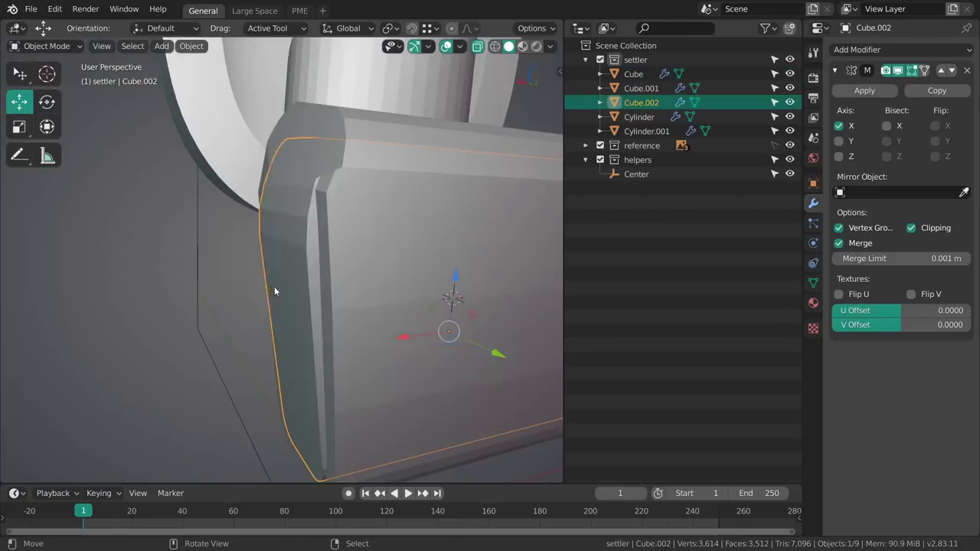
- Move the whole mesh of Cube.002 inward along X so that its side sits inside the shell
key("Tab")
key("grave")
left_click(409, 293)
middle_click_drag(360, 283, 354, 238, "alt")
key("alt+a")
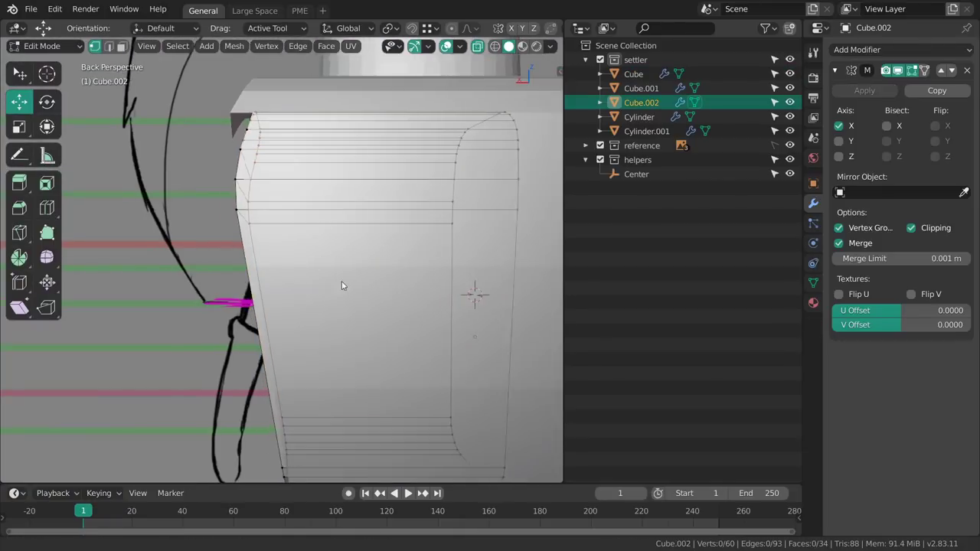
key("a")
left_click_drag(325, 261, 342, 258)
middle_click_drag(341, 259, 430, 268)
left_click_drag(366, 266, 372, 267)
- Edit the shell Cube again and adjust the vertices around its upper side corner
key("Tab")
left_click(313, 268)
right_click(299, 211)
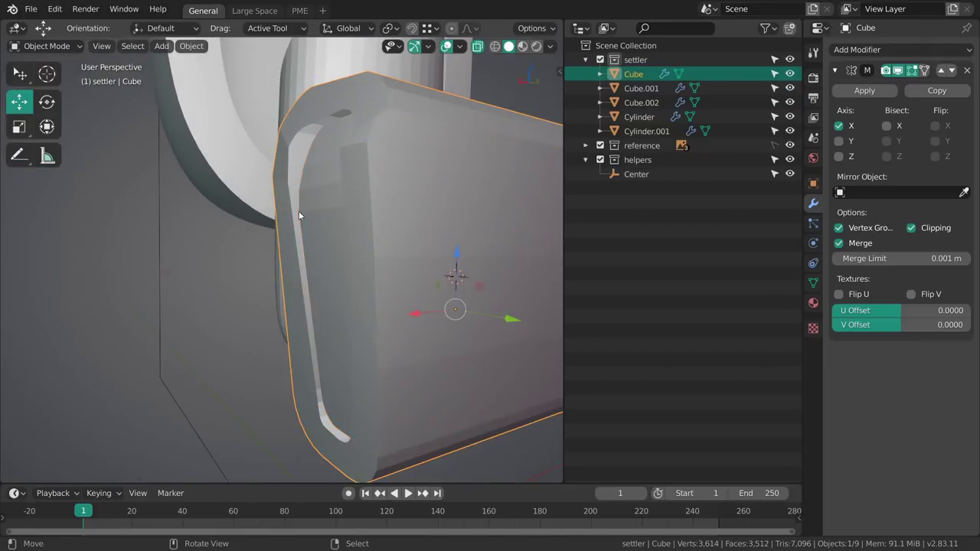
middle_click_drag(299, 212, 313, 322)
key("Tab")
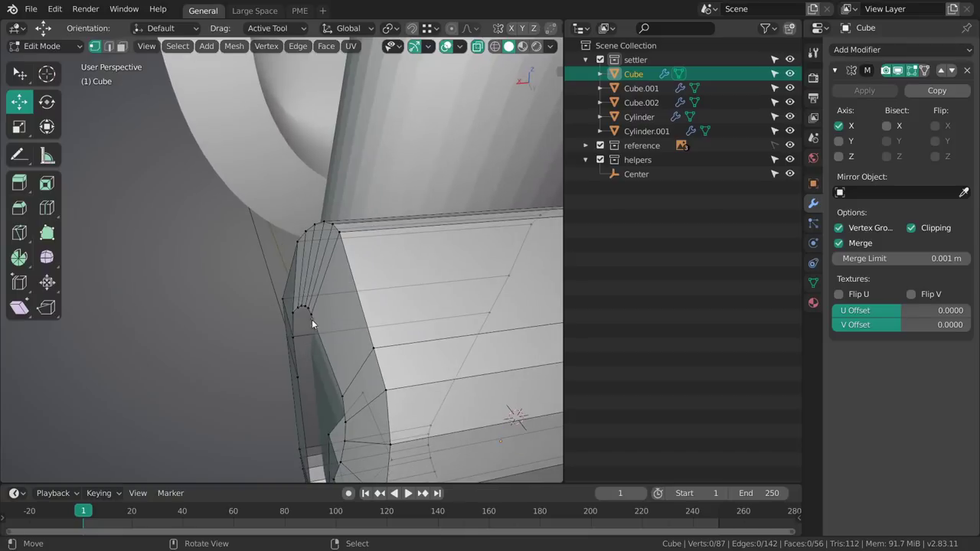
left_click_drag(268, 312, 271, 314)
right_click(292, 244, "ctrl")
left_click_drag(283, 230, 276, 230)
scroll(277, 232, "down", 3)
key("alt+a")
- Nudge the shell's upper front corner slightly inward, working from the front side
middle_click_drag(321, 245, 284, 290)
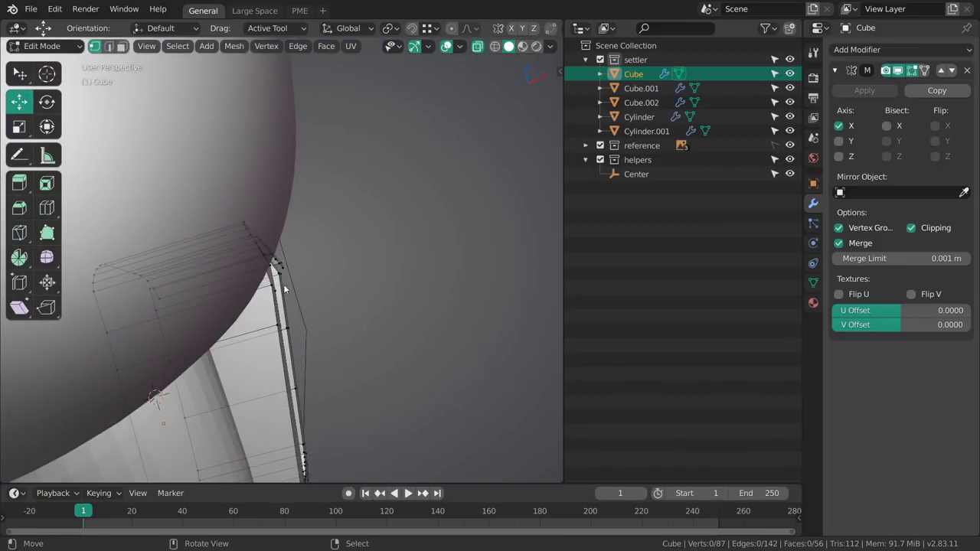
left_click_drag(321, 271, 314, 274)
key("alt+a")
middle_click_drag(314, 295, 275, 361)
middle_click_drag(274, 287, 349, 286)
scroll(349, 287, "up", 2)
middle_click_drag(349, 291, 369, 258)
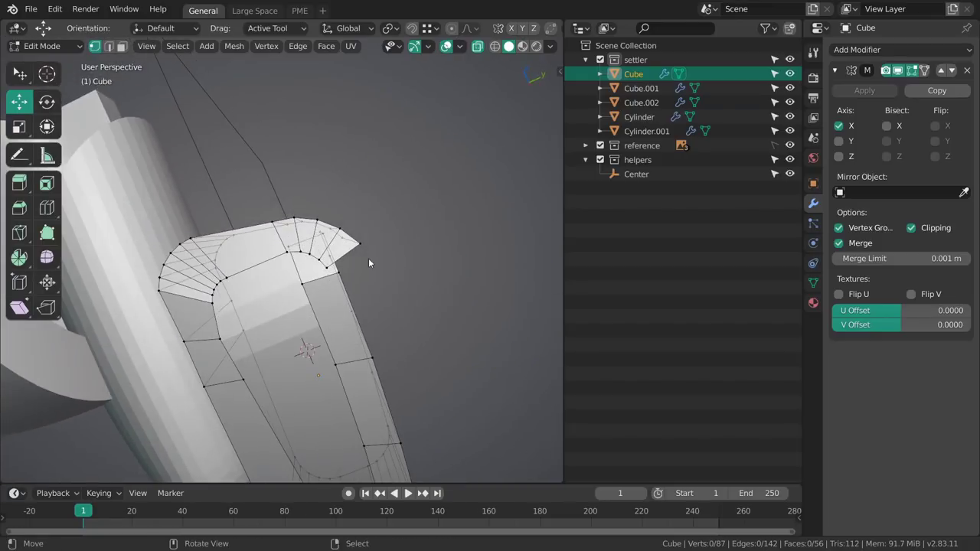
- Extrude the shell's upper rear edge downward in the right view to form the flap along the sketched line
middle_click_drag(390, 325, 417, 305)
middle_click_drag(417, 306, 351, 261, "shift")
key("shift+space")
key("e")
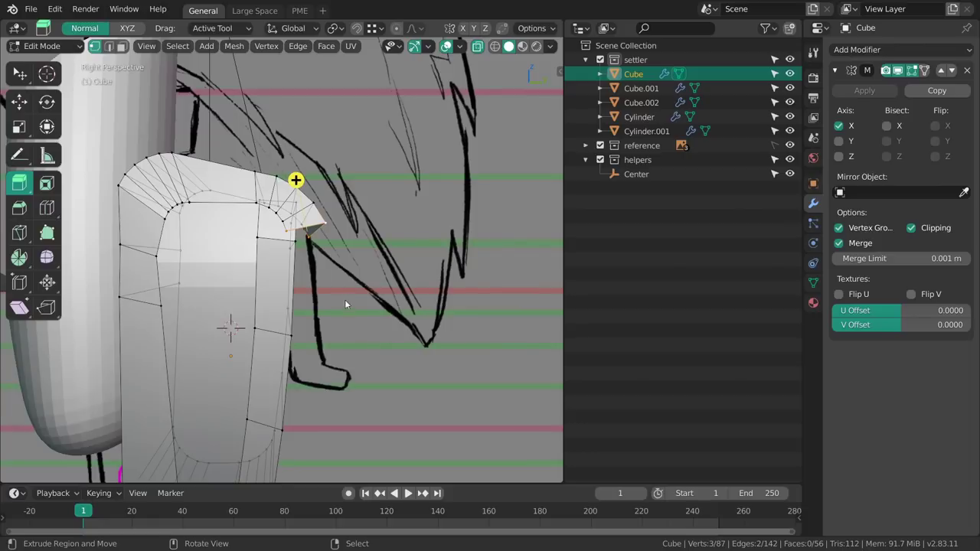
scroll(352, 300, "up", 3)
middle_click_drag(360, 302, 354, 235, "shift")
left_click_drag(356, 220, 371, 421)
middle_click_drag(372, 404, 366, 290, "shift")
scroll(382, 289, "up", 2)
- Scale, rotate and move the flap's lower edge so that it meets both sketched lines above the lip
key("shift+space")
key("s")
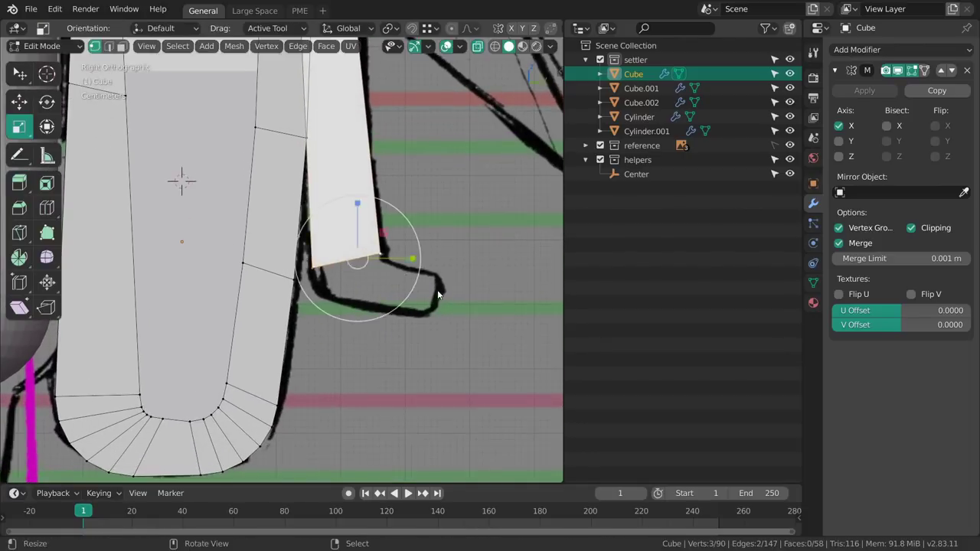
key("s")
left_click(462, 334)
middle_click_drag(444, 337, 411, 309, "shift")
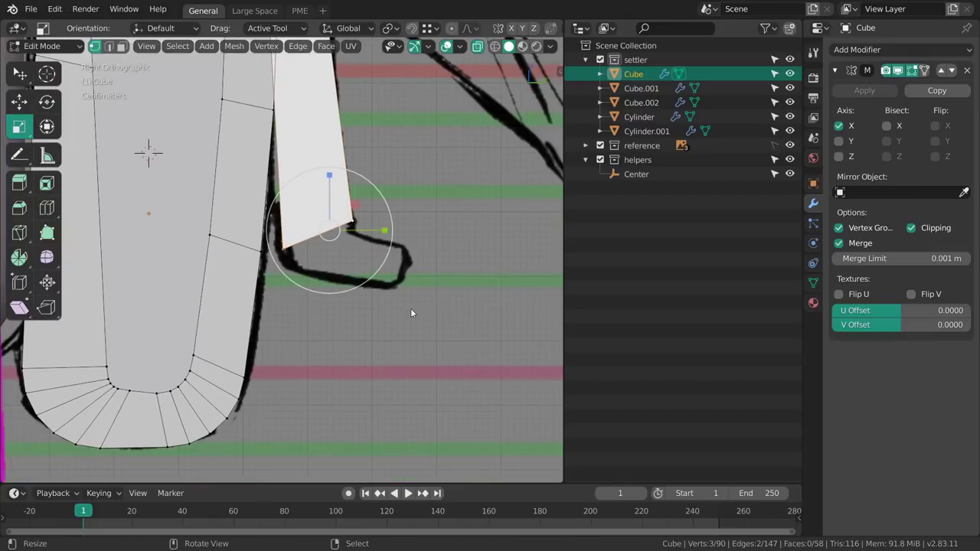
key("r")
mouse_move(425, 321)
left_mouse_down()
mouse_move(436, 311)
mouse_move(438, 320)
left_mouse_up()
key("g")
key("s")
key("w")
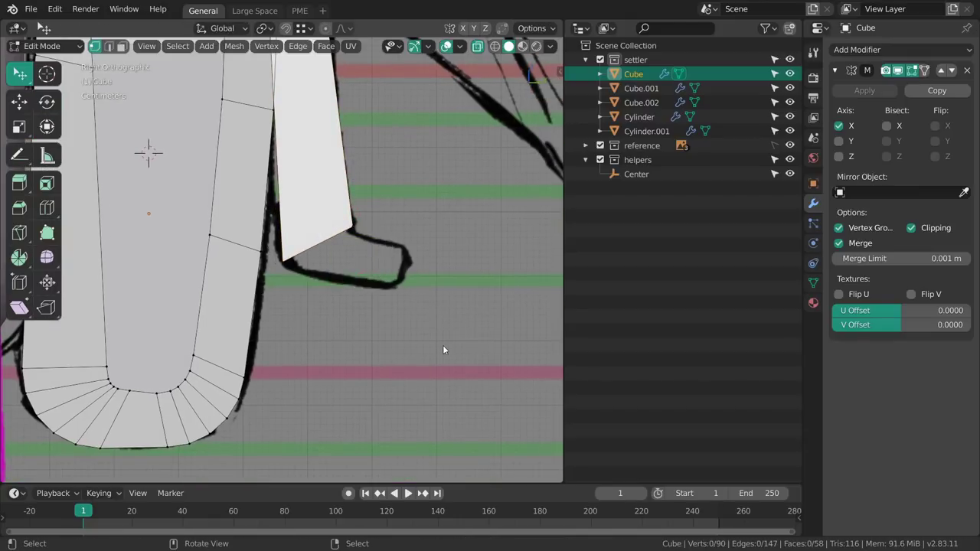
- Try to extrude the flap's lower edge rearward into a lip, rotating, scaling and moving it to follow the sketch
key("e")
right_click(332, 249, "alt")
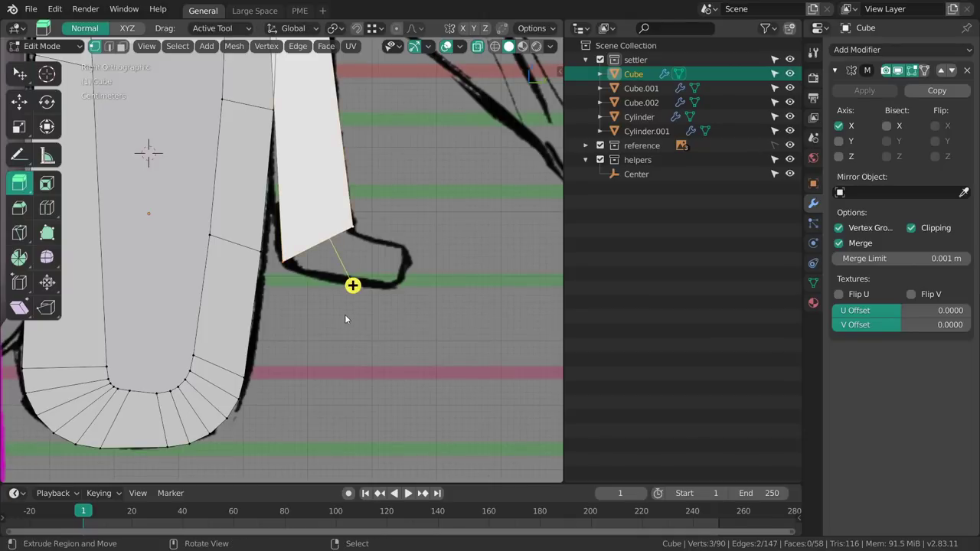
left_click_drag(344, 314, 429, 338)
key("r")
left_click_drag(488, 343, 460, 231)
key("s")
left_click_drag(494, 312, 474, 294)
key("g")
left_click_drag(497, 311, 483, 308)
- Undo the lip extrusion together with its rotation, scaling and move
key("ctrl+z")
key("ctrl+z")
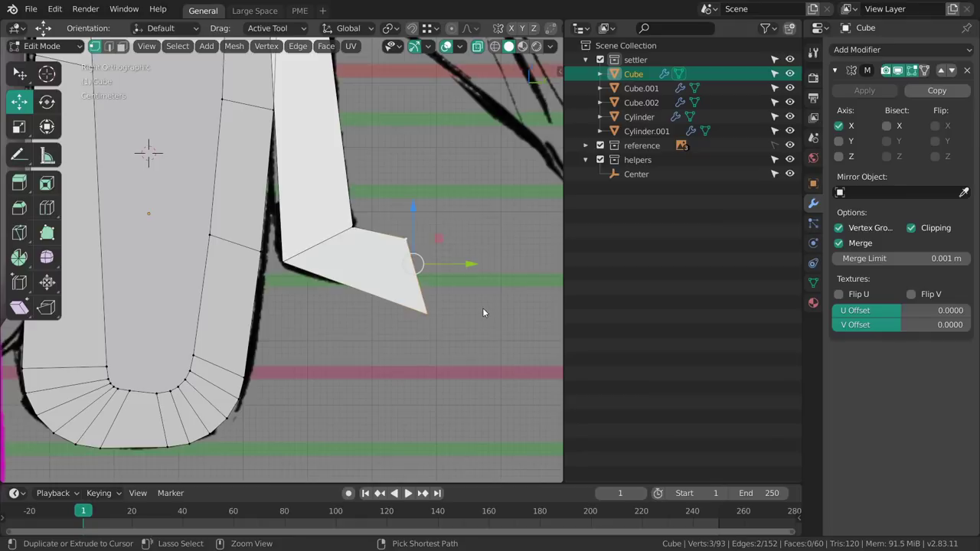
middle_click_drag(486, 306, 399, 302)
key("ctrl+z")
key("ctrl+z")
key("ctrl+z")
middle_click_drag(405, 370, 381, 250, "shift")
- Try to fill the flap's open bottom from its lower corner vertex and adjust the new vertex
right_click(392, 160)
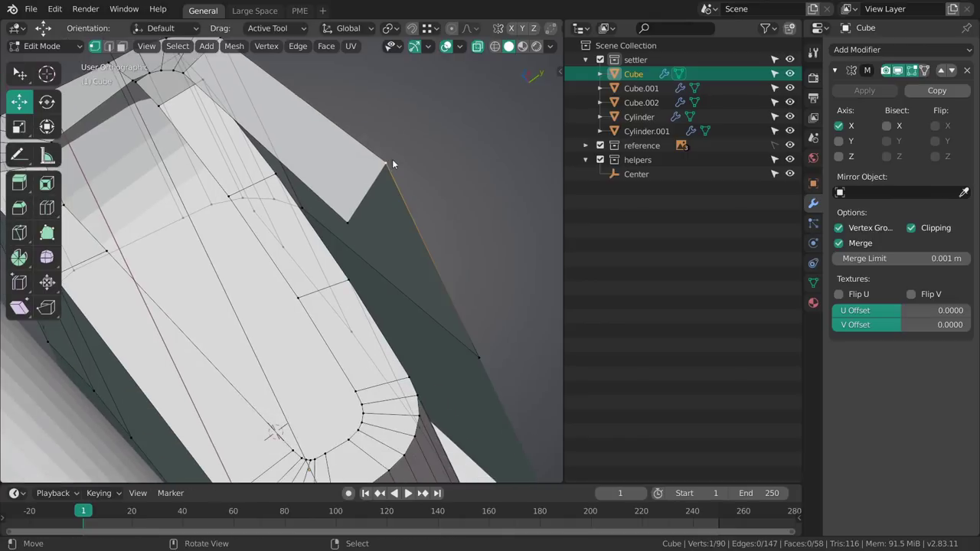
middle_click_drag(417, 334, 396, 354, "shift")
key("f")
left_click_drag(418, 409, 412, 398)
middle_click_drag(366, 311, 379, 325, "shift")
middle_click_drag(379, 325, 427, 291)
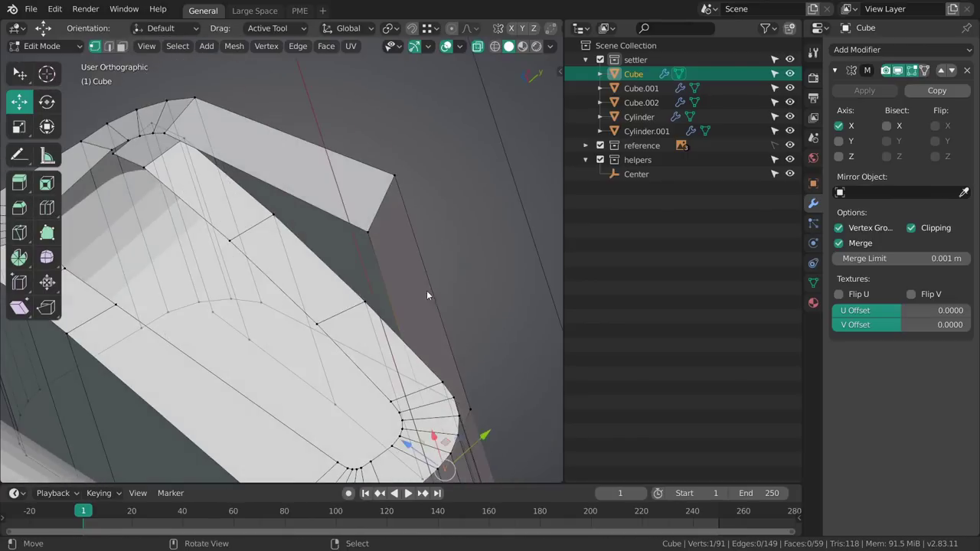
right_click(370, 222)
middle_click_drag(372, 272, 375, 307, "ctrl")
middle_click_drag(376, 306, 401, 213, "shift")
middle_click_drag(401, 213, 424, 223)
middle_click_drag(451, 260, 304, 289)
- Undo the bottom fill of the flap and the adjustment of its new vertex
key("ctrl+z")
key("ctrl+z")
key("ctrl+z")
- Fill the flap's bottom face from its lower outer corner vertex and shift the new vertex into line
middle_click_drag(452, 303, 327, 156)
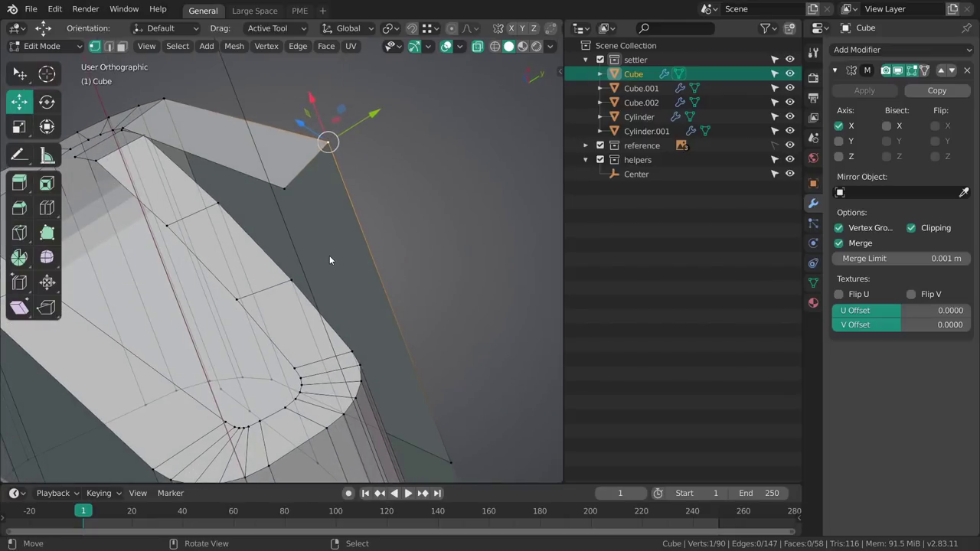
key("f")
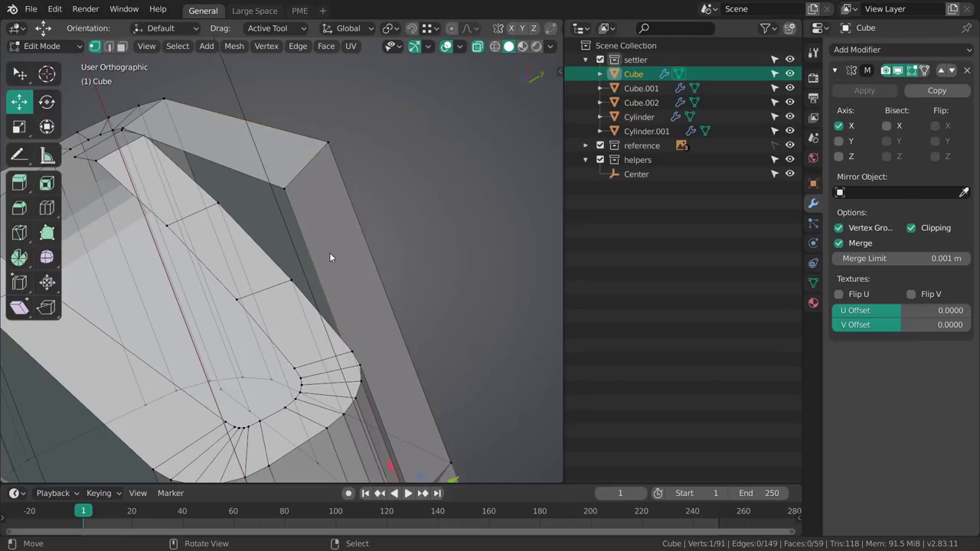
middle_click_drag(442, 453, 369, 333, "shift")
middle_click_drag(369, 332, 410, 311, "shift")
left_click_drag(421, 317, 425, 326)
scroll(406, 225, "down", 3)
middle_click_drag(406, 224, 374, 281)
key("alt+a")
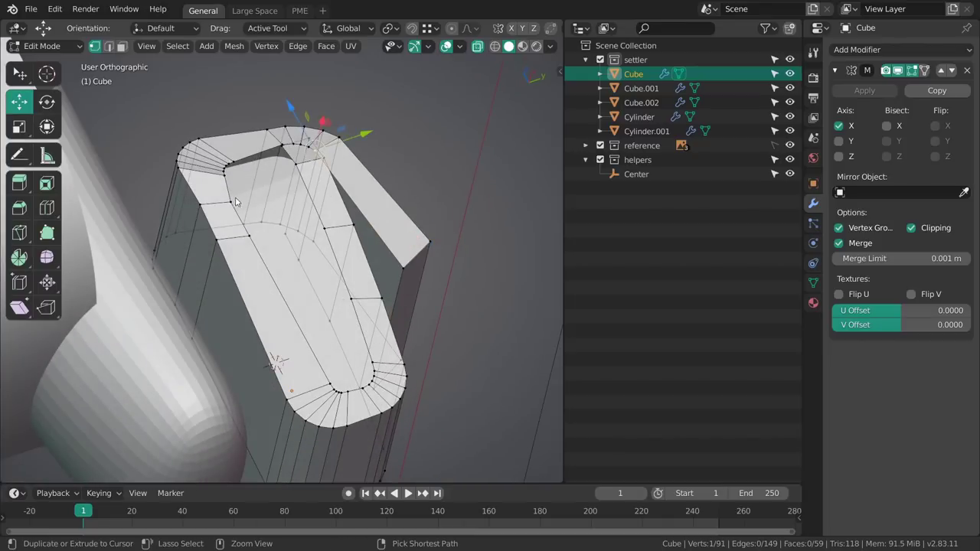
- Extrude the inner rim loop of the shell's side opening inward along the X axis
middle_click_drag(302, 195, 319, 234)
key("e")
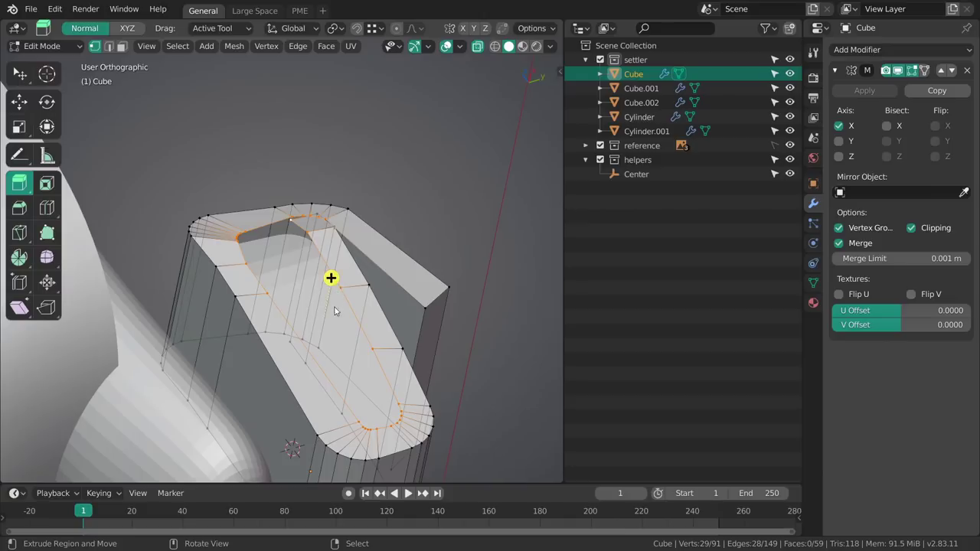
left_click_drag(331, 278, 315, 341)
key("x")
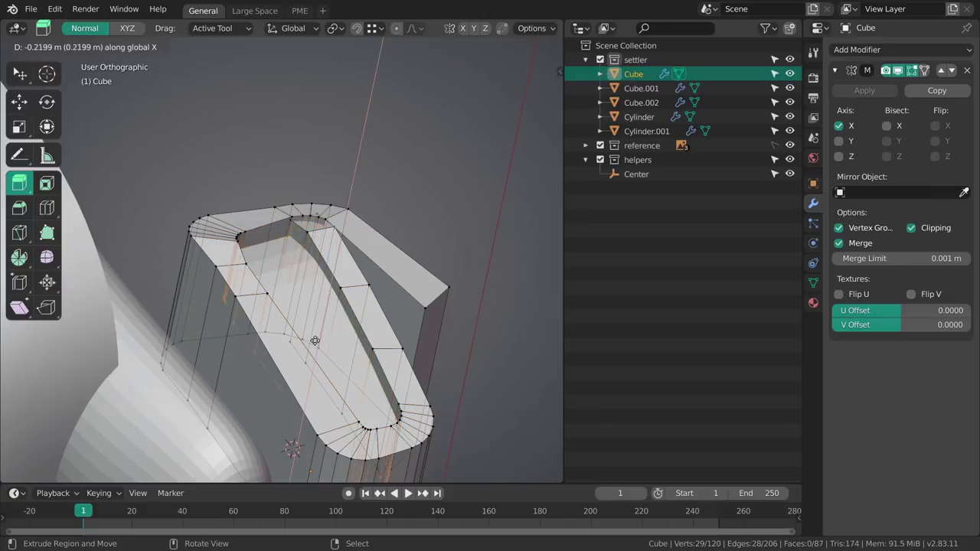
left_click_drag(288, 440, 288, 446)
middle_click_drag(335, 324, 345, 306)
scroll(346, 306, "up", 3)
key("alt+a")
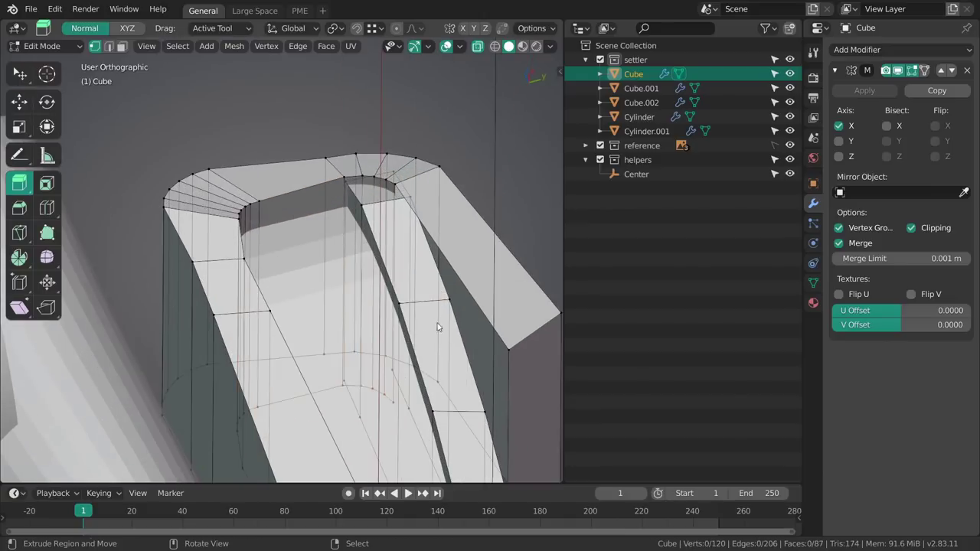
- Fill the flap's open inner face and check the shell in Object Mode
middle_click_drag(437, 325, 412, 227)
right_click(317, 144, "shift")
key("f")
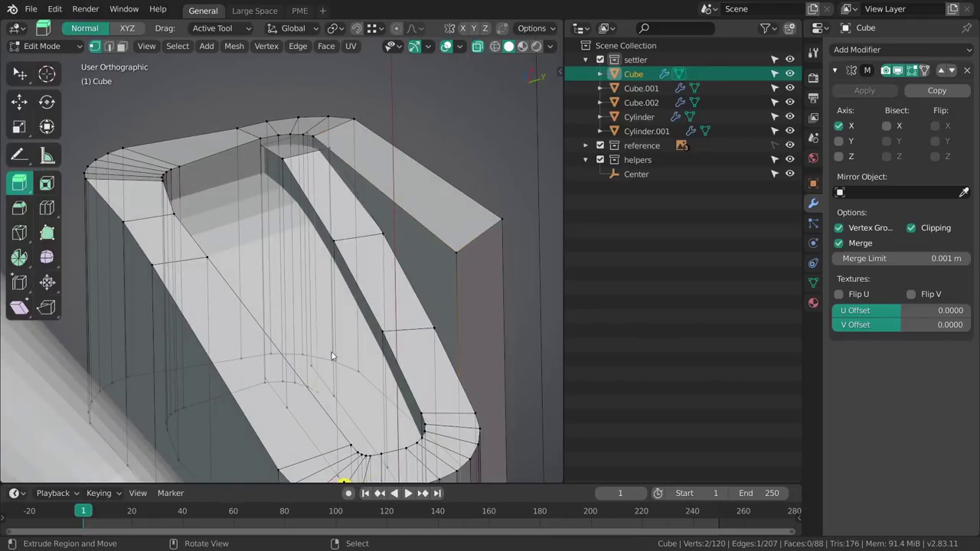
scroll(382, 360, "down", 3)
key("alt+a")
middle_click_drag(404, 280, 436, 288)
key("Tab")
middle_click_drag(261, 238, 311, 292, "shift")
key("Tab")
left_click(381, 291)
middle_click_drag(381, 292, 340, 286)
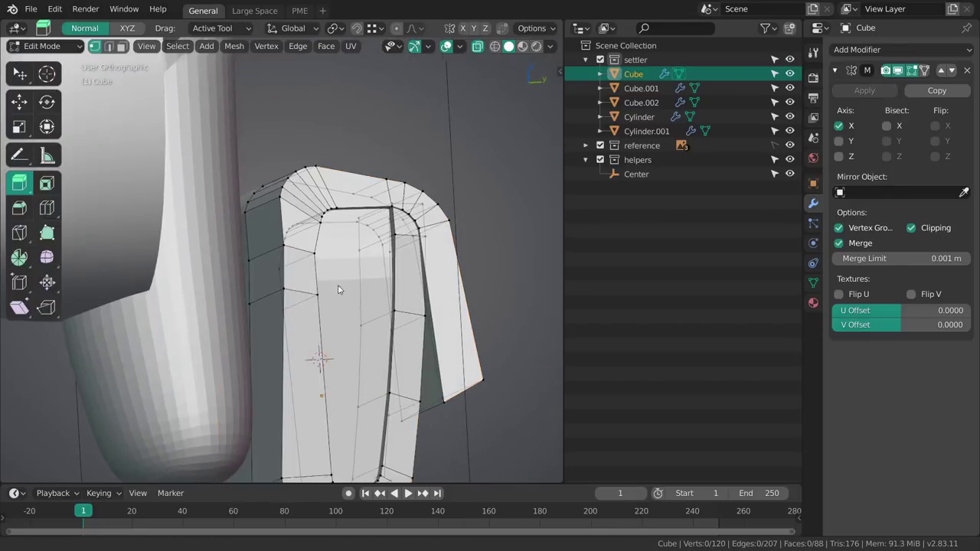
- Move the two upper vertex pairs on the shell's front edge slightly forward in the right view to follow the sketch
scroll(298, 261, "up", 2)
right_click(289, 235)
key("grave")
left_click(282, 297)
key("grave")
left_click(354, 250)
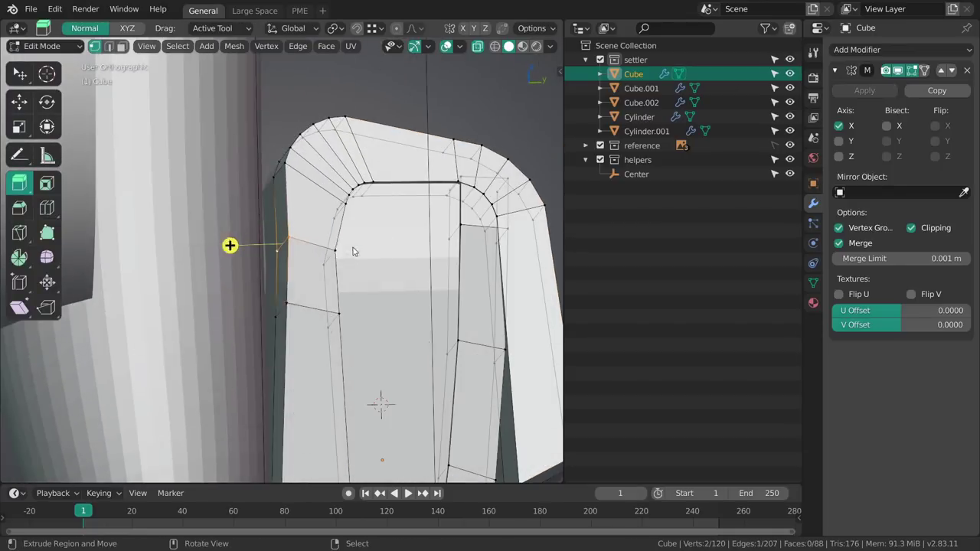
key("grave")
left_click(409, 301)
key("g")
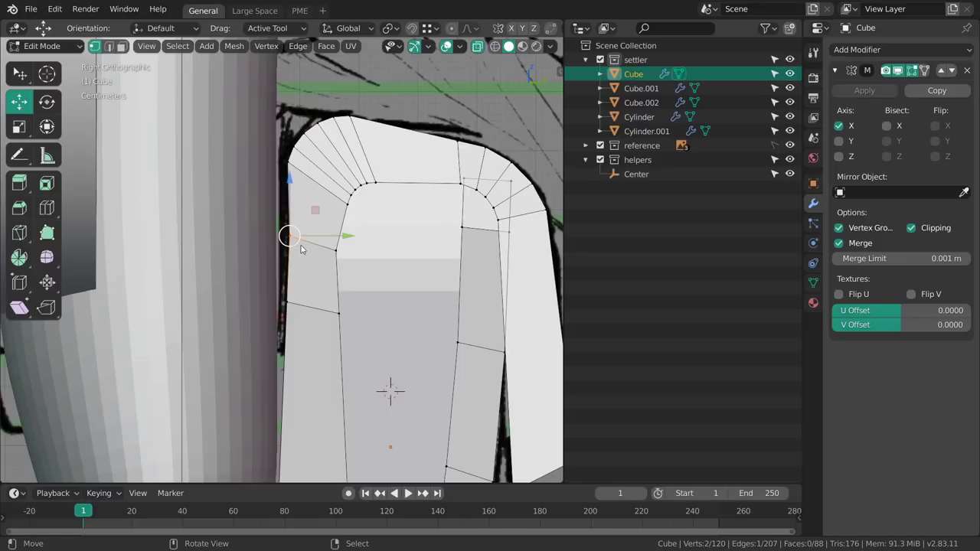
left_click_drag(296, 240, 293, 235)
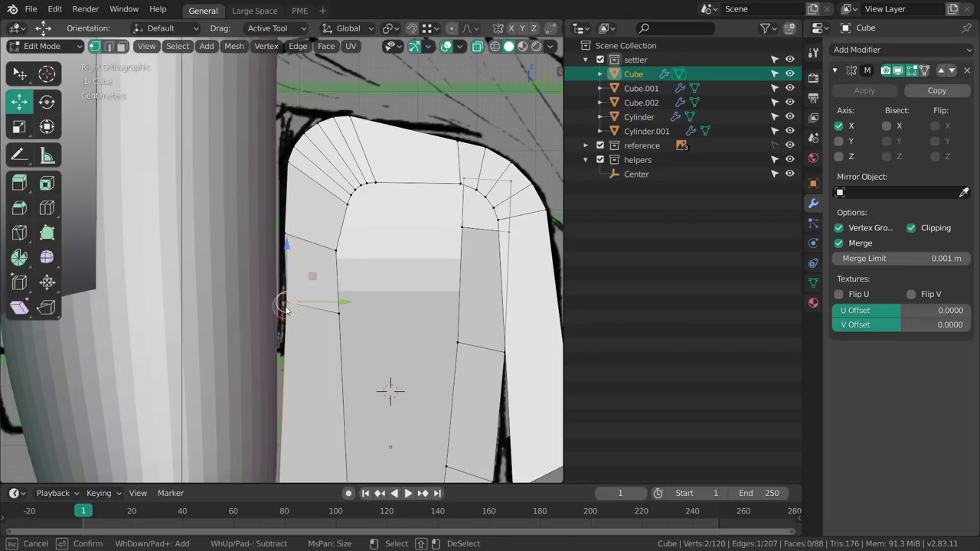
right_click(286, 306)
left_click_drag(285, 305, 282, 303)
middle_click_drag(312, 321, 417, 337, "ctrl")
key("alt+a")
- Move the flap's lower side edge inward along X in the back view toward the sketched side line
middle_click_drag(417, 337, 265, 307, "shift")
left_click(284, 293)
key("grave")
left_click(347, 309)
key("grave")
left_click(437, 247)
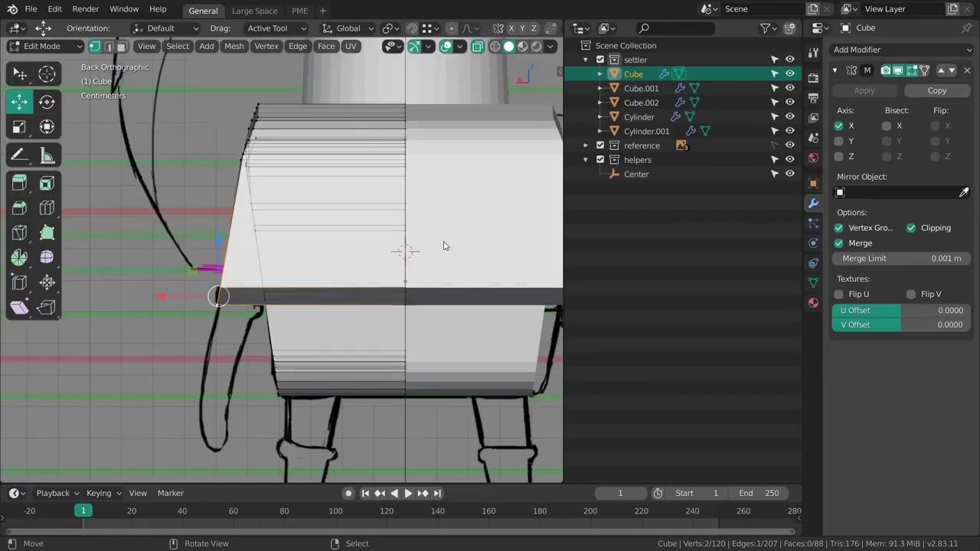
left_click_drag(221, 296, 276, 298)
- Switch to wireframe, shear the flap's lower side edge to match the sketched slant and shift it slightly outward
key("shift+z")
scroll(291, 317, "up", 4)
key("s")
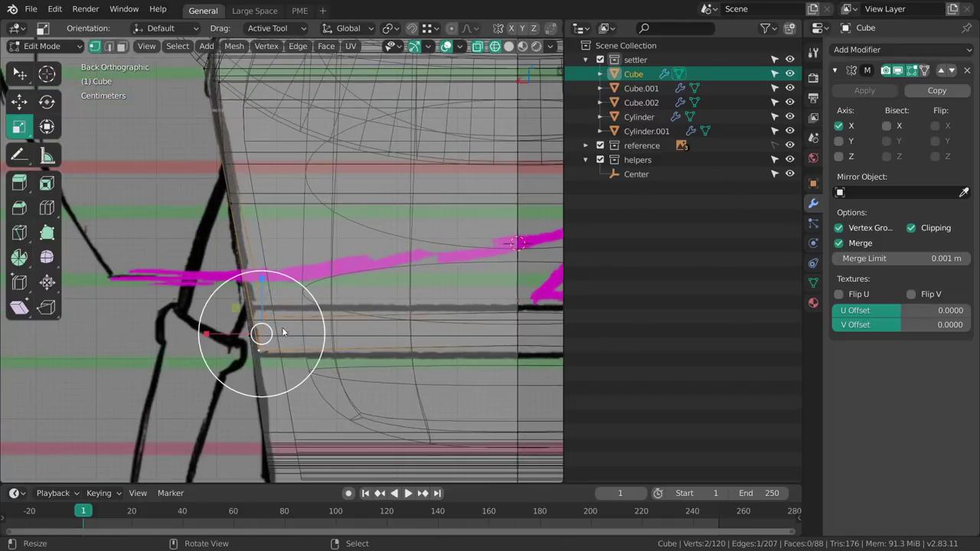
key("ctrl+shift+alt+s")
left_click_drag(297, 403, 430, 409)
key("g")
left_click_drag(228, 333, 220, 333)
middle_click_drag(223, 333, 281, 292)
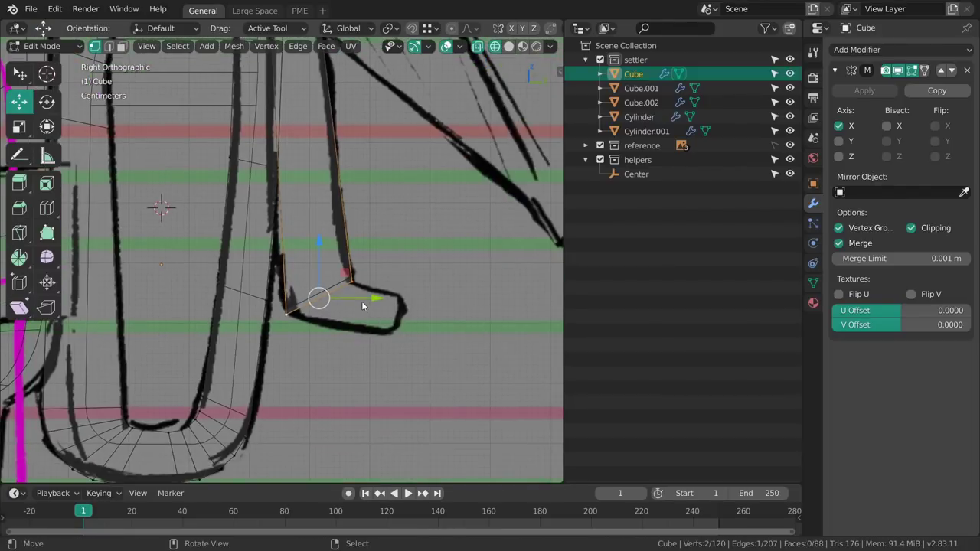
key("e")
left_click_drag(377, 330, 427, 337)
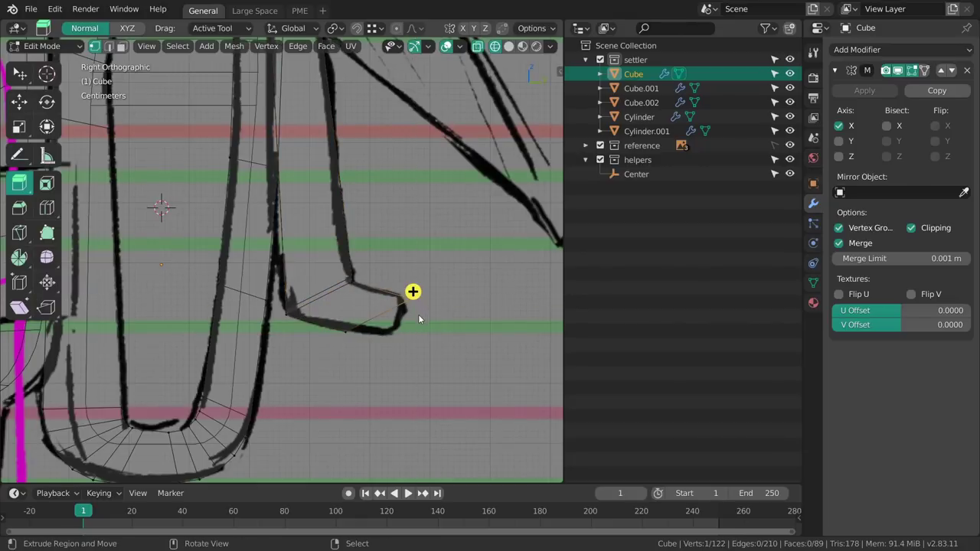
key("shift+space")
key("g")
key("c")
left_click(348, 335)
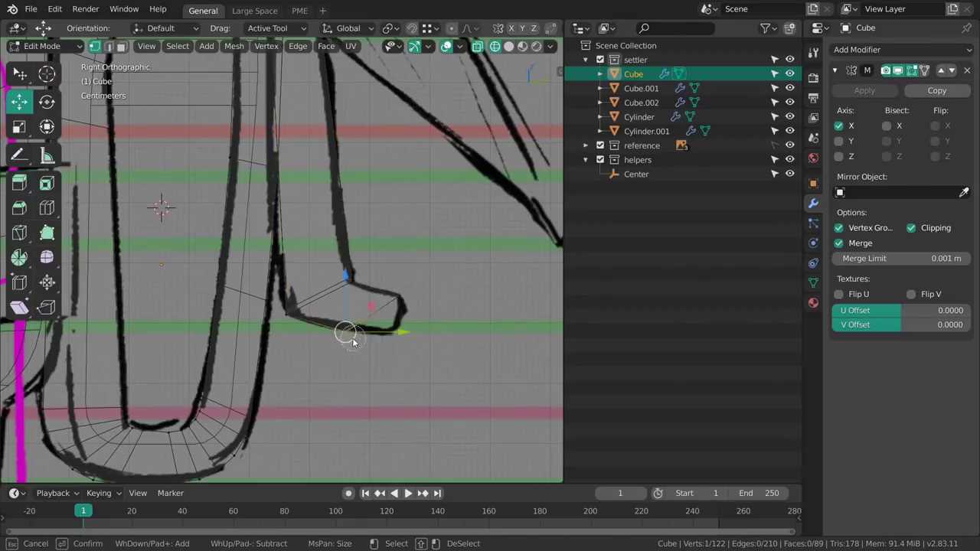
key("g")
left_click(406, 372)
key("alt+a")
mouse_move(389, 347)
middle_mouse_down()
mouse_move(322, 307)
mouse_move(348, 314)
mouse_move(342, 378)
middle_mouse_up()
right_click(329, 375, "alt")
middle_click_drag(358, 380, 341, 289)
key("x")
left_click(344, 289)
key("x")
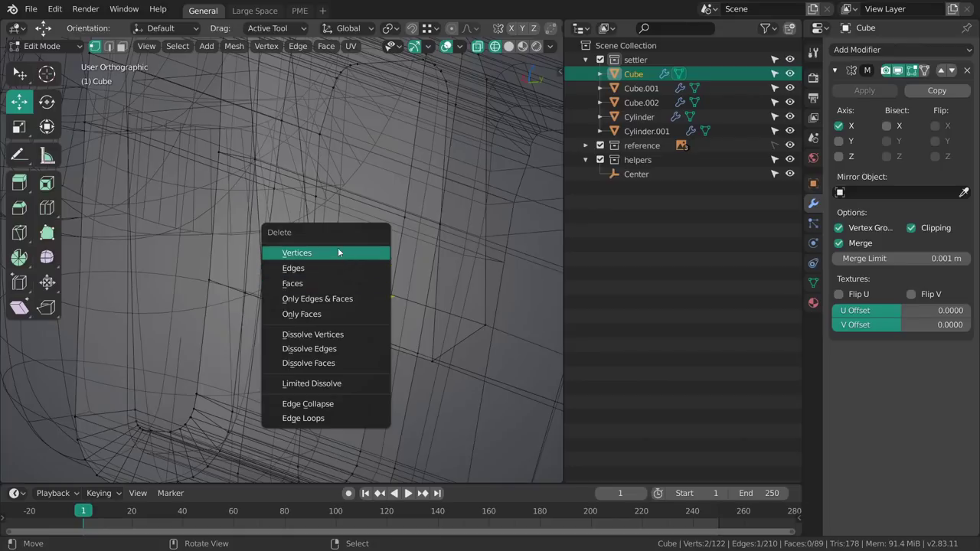
left_click(338, 251)
- Select the flap's bottom face and extrude it backward in the right view toward the sketched lip's end
middle_click_drag(339, 251, 370, 284)
key("3")
right_click(346, 316)
middle_click_drag(346, 316, 416, 344)
key("grave")
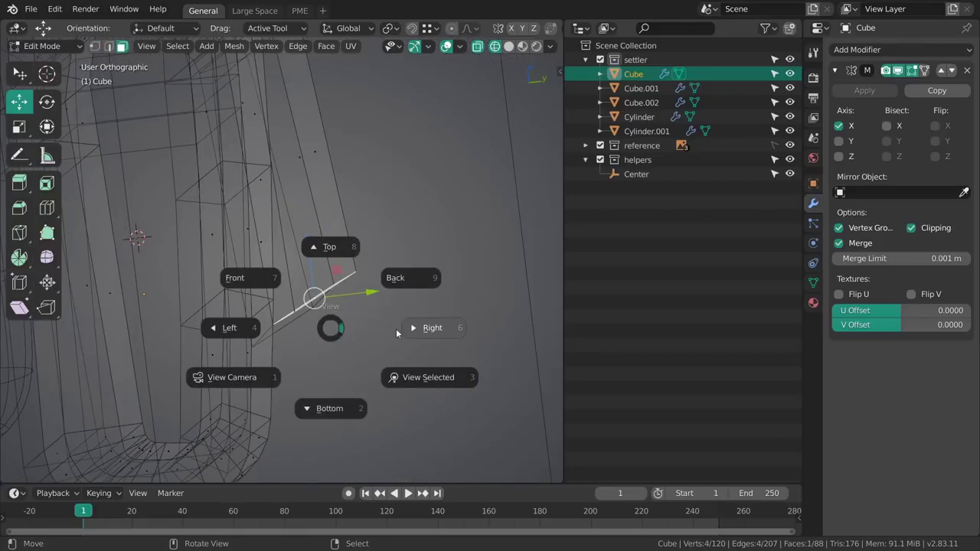
left_click(423, 340)
key("e")
left_click_drag(360, 335, 411, 356)
- Move the upper and lower corner vertices of the lip's end onto the sketched outline in the right view
left_click_drag(404, 308, 414, 296, "ctrl")
key("g")
key("alt+a")
mouse_move(340, 337)
left_mouse_down("ctrl")
mouse_move(339, 324)
mouse_move(390, 336)
left_mouse_up("ctrl")
left_click_drag(385, 288, 404, 299, "ctrl")
left_click_drag(395, 296, 402, 294)
key("alt+a")
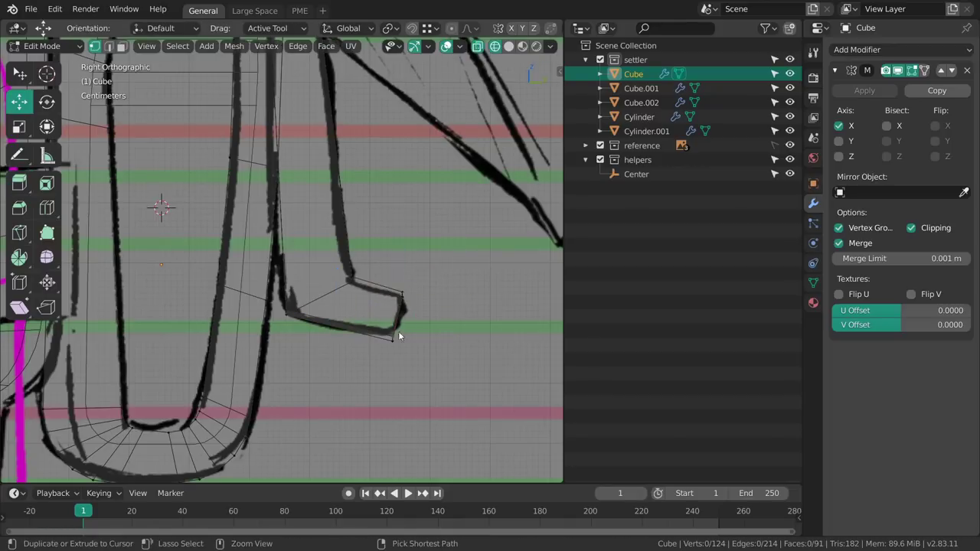
left_click_drag(399, 334, 393, 341, "ctrl")
left_click_drag(393, 341, 388, 338)
key("alt+a")
- Bevel the two edges running across the lip's end to round its corners
middle_click_drag(411, 350, 386, 328)
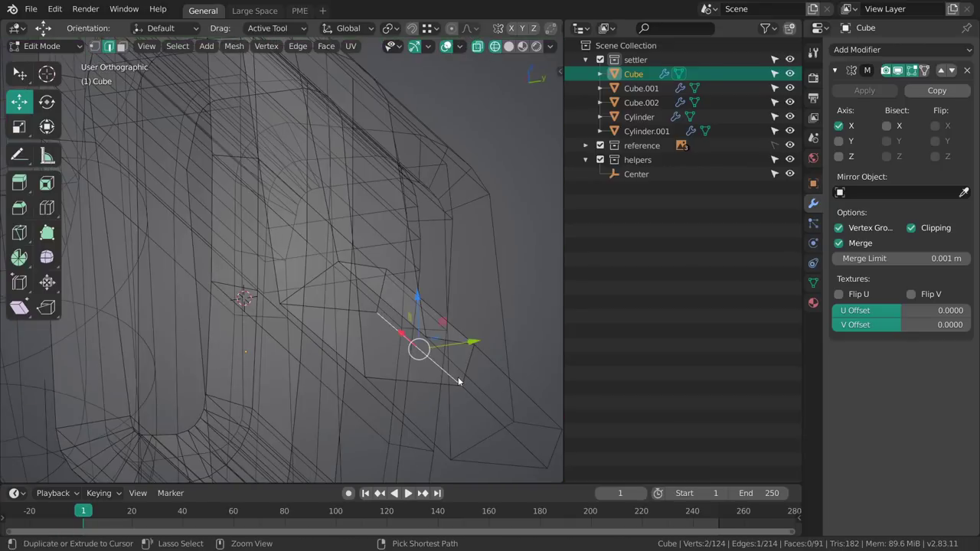
key("ctrl+b")
left_click_drag(462, 390, 507, 412)
key("s")
right_click(438, 314, "alt")
left_click_drag(465, 365, 489, 392)
scroll(491, 389, "up", 1)
mouse_move(489, 392)
middle_mouse_down()
mouse_move(462, 380)
mouse_move(437, 321)
mouse_move(457, 362)
mouse_move(464, 344)
mouse_move(432, 317)
mouse_move(473, 305)
middle_mouse_up()
key("ctrl+b")
left_click(493, 379)
key("alt+a")
- Bevel the creases between flap and lip with 3 segments, about 0.026 m wide, and switch to solid shading
key("KP_3")
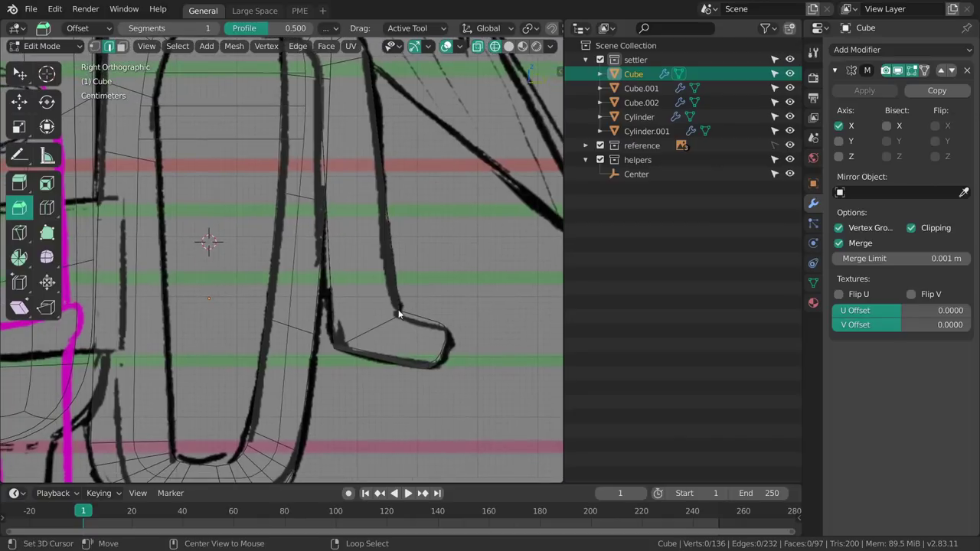
key("ctrl+b")
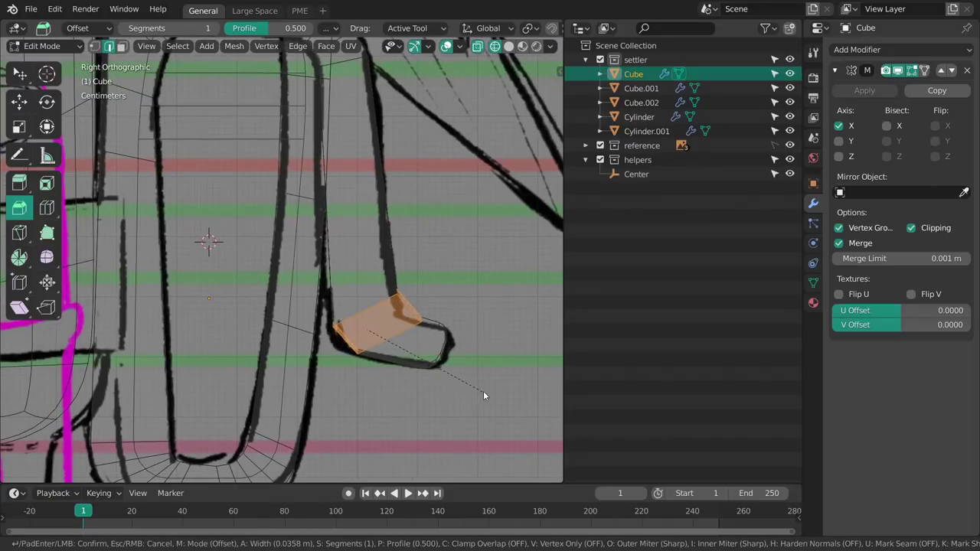
scroll(500, 392, "up", 1)
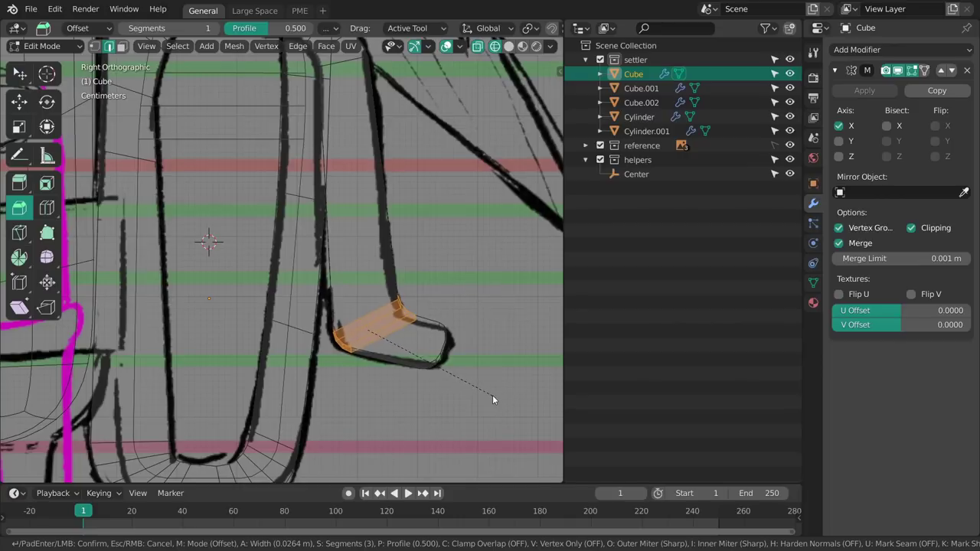
left_click(493, 400)
key("alt+a")
scroll(412, 331, "down", 1)
mouse_move(409, 323)
middle_mouse_down()
mouse_move(341, 322)
mouse_move(393, 348)
mouse_move(377, 320)
mouse_move(412, 326)
middle_mouse_up()
scroll(343, 329, "up", 1)
key("z")
left_click(394, 324)
left_click(406, 302)
- Select the strip of side faces along the shell's upper arch, save the file and flatten the strip with LoopTools
key("grave")
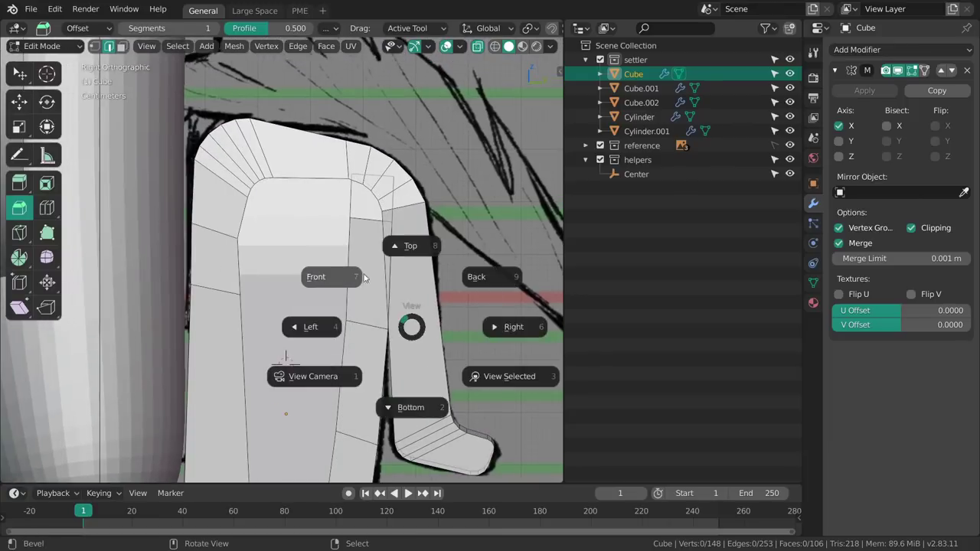
left_click(350, 270)
key("grave")
left_click(433, 223)
middle_click_drag(431, 224, 442, 341, "ctrl")
middle_click_drag(421, 376, 396, 370, "ctrl")
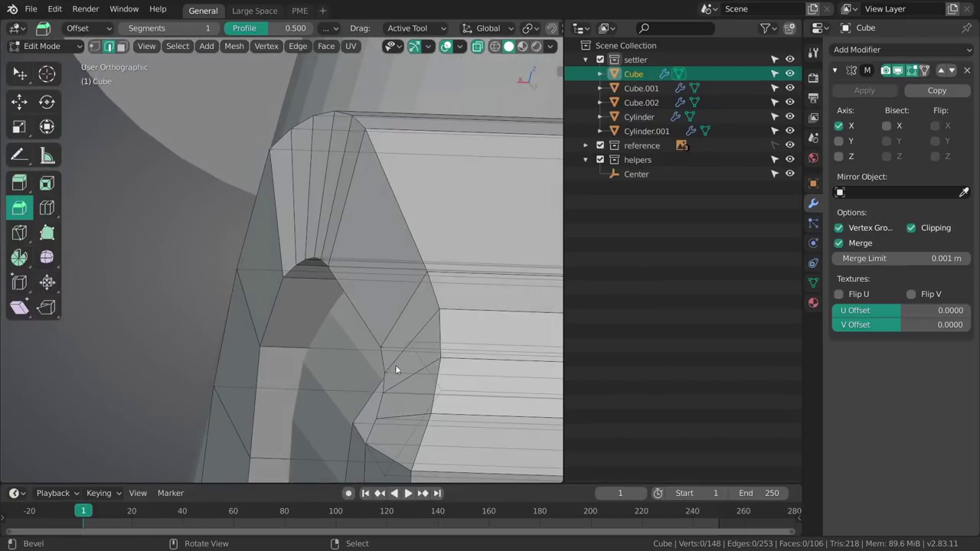
left_click(393, 434)
left_click(281, 201, "alt")
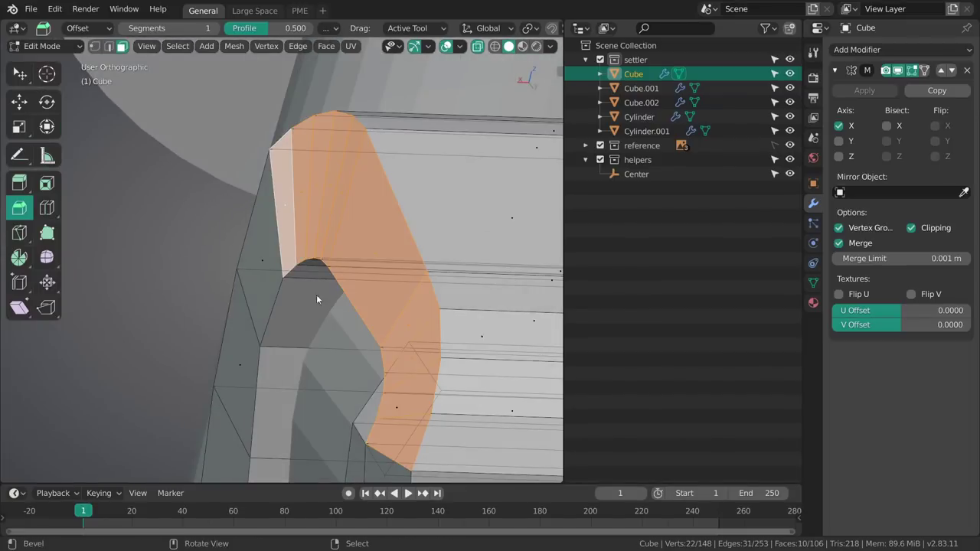
middle_click_drag(317, 296, 332, 311)
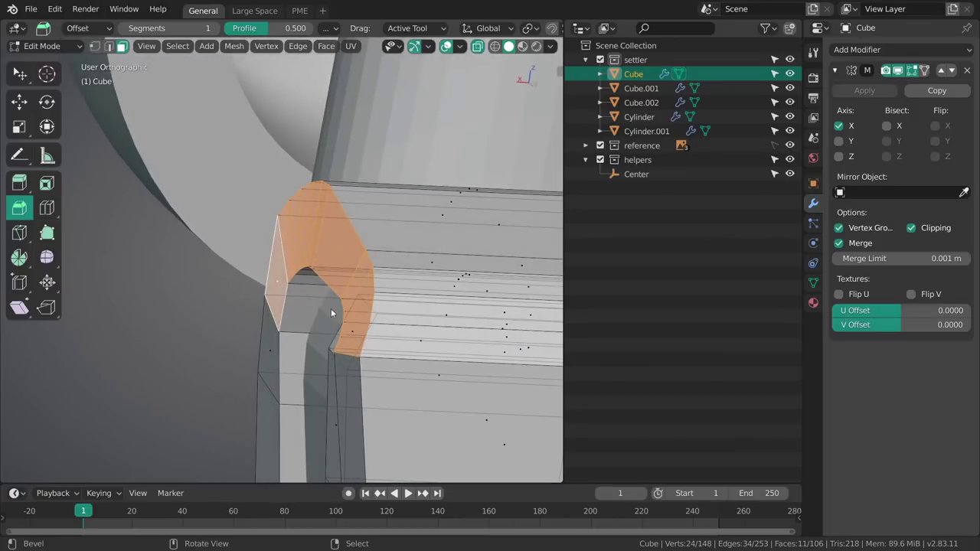
key("ctrl+s")
key("w")
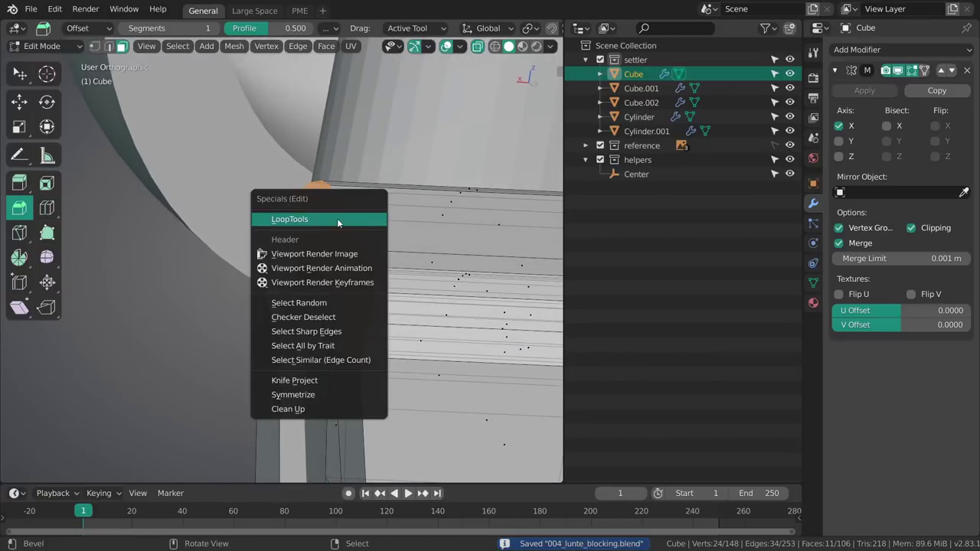
left_click(317, 225)
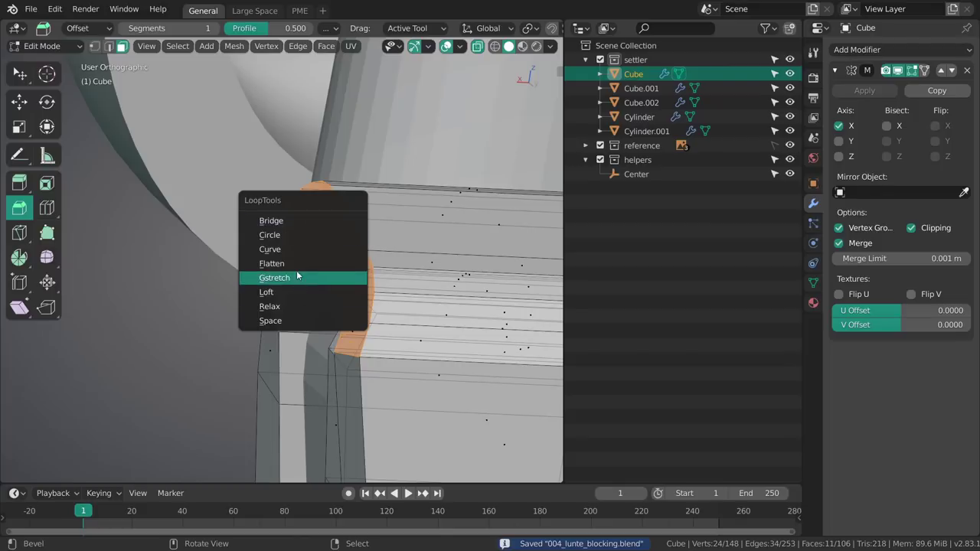
left_click(287, 266)
- Rotate the flattened side faces slightly in the back view to follow the sketched outline
middle_click_drag(335, 272, 299, 272)
key("KP_3")
key("grave")
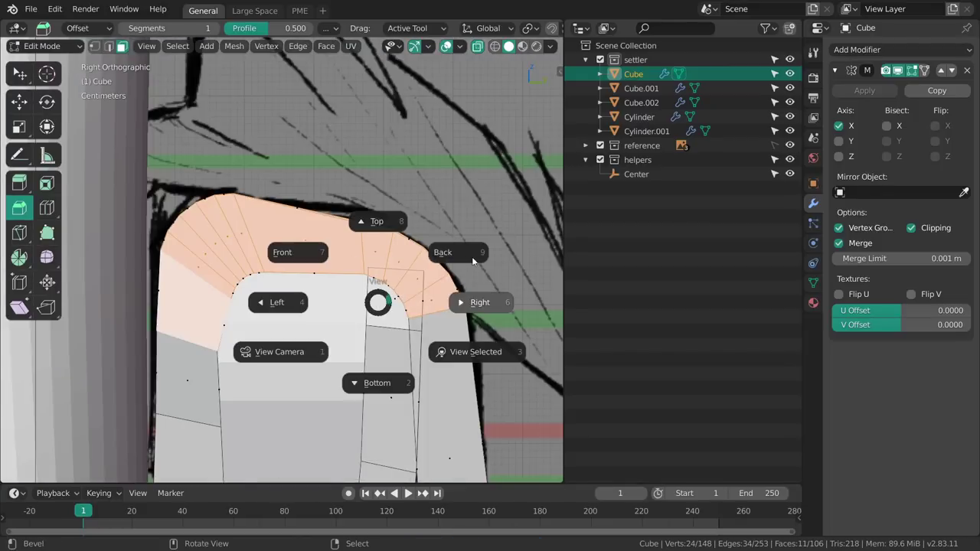
left_click(464, 260)
key("e")
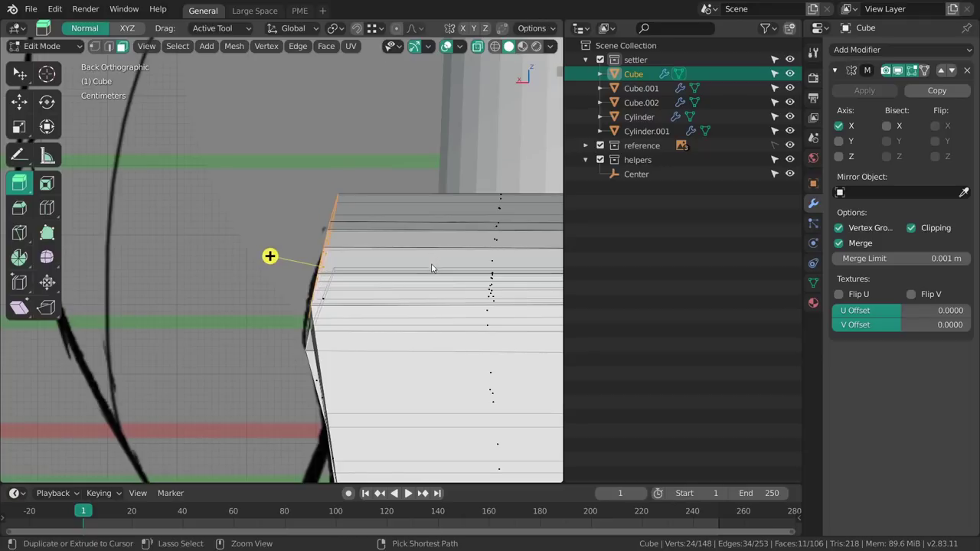
key("r")
mouse_move(460, 276)
left_mouse_down()
mouse_move(457, 255)
mouse_move(455, 272)
left_mouse_up()
key("g")
mouse_move(410, 292)
middle_mouse_down()
mouse_move(465, 297)
mouse_move(376, 288)
middle_mouse_up()
key("z")
left_click(458, 301)
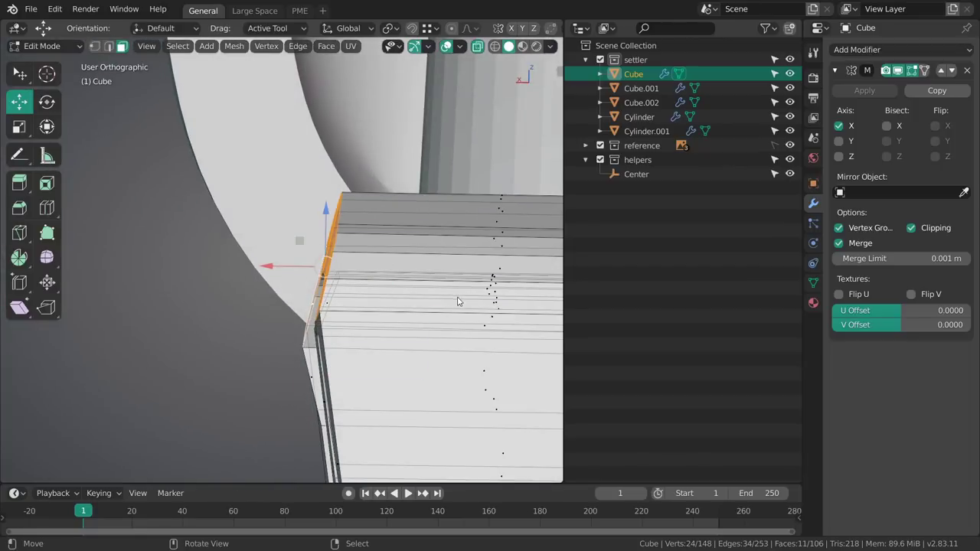
key("grave")
left_click(468, 251)
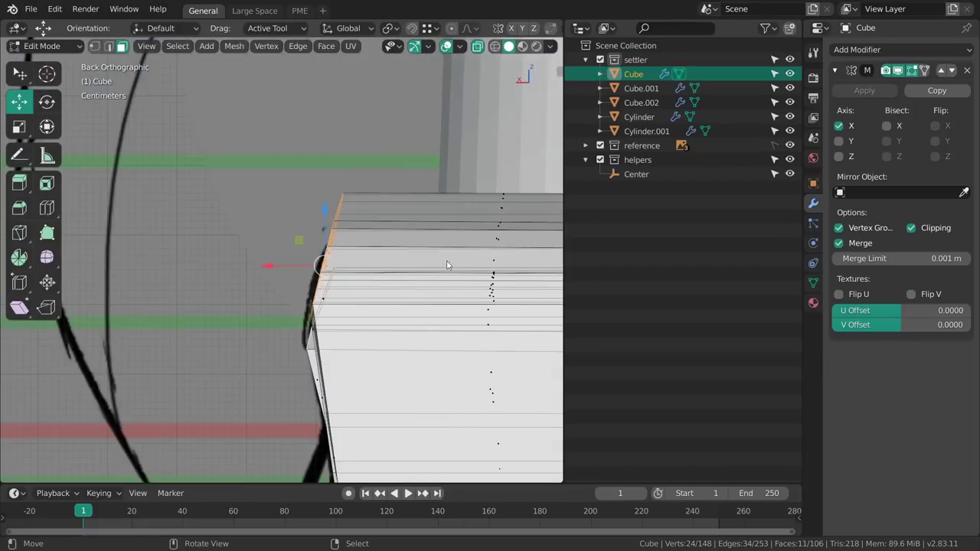
- Select the upper vertex pair on the shell's inner side rim in wireframe and shift it slightly inward along X
scroll(438, 272, "down", 2)
key("shift+z")
middle_click_drag(402, 303, 394, 271, "shift")
mouse_move(394, 272)
middle_mouse_down("ctrl")
mouse_move(404, 308)
mouse_move(408, 245)
mouse_move(381, 307)
mouse_move(338, 281)
mouse_move(362, 292)
mouse_move(339, 258)
middle_mouse_up("ctrl")
key("1")
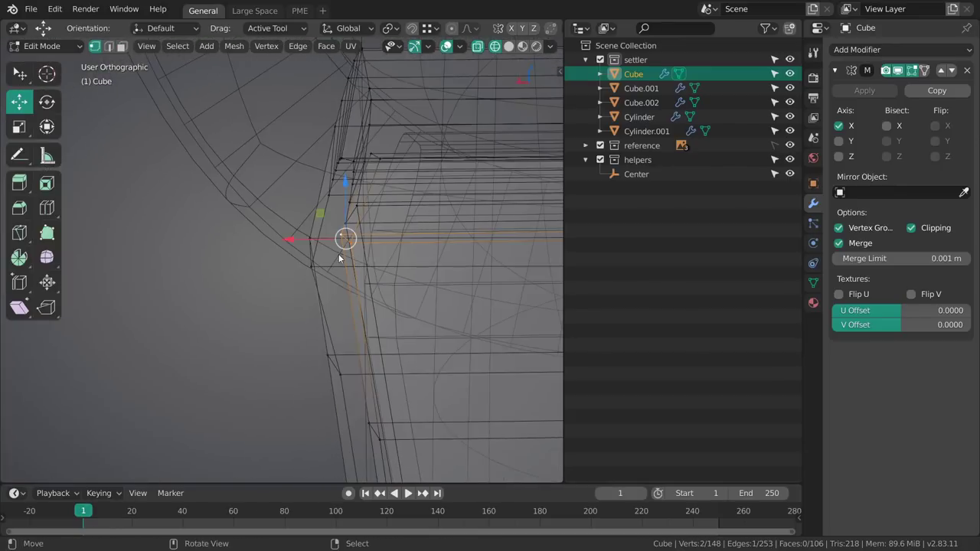
left_click_drag(320, 239, 334, 239)
mouse_move(335, 246)
middle_mouse_down()
mouse_move(344, 259)
mouse_move(528, 287)
mouse_move(332, 251)
middle_mouse_up()
key("shift+z")
key("g")
left_click_drag(334, 245, 332, 245)
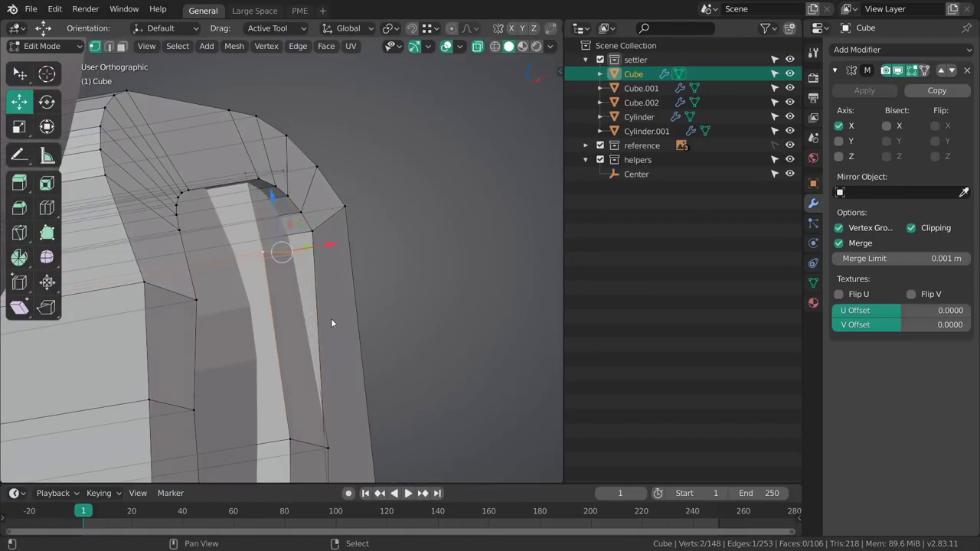
- Move the middle and lower vertex pairs of the inner side rim slightly inward along X
scroll(388, 181, "down", 5)
middle_click_drag(331, 319, 315, 294, "shift")
key("alt+a")
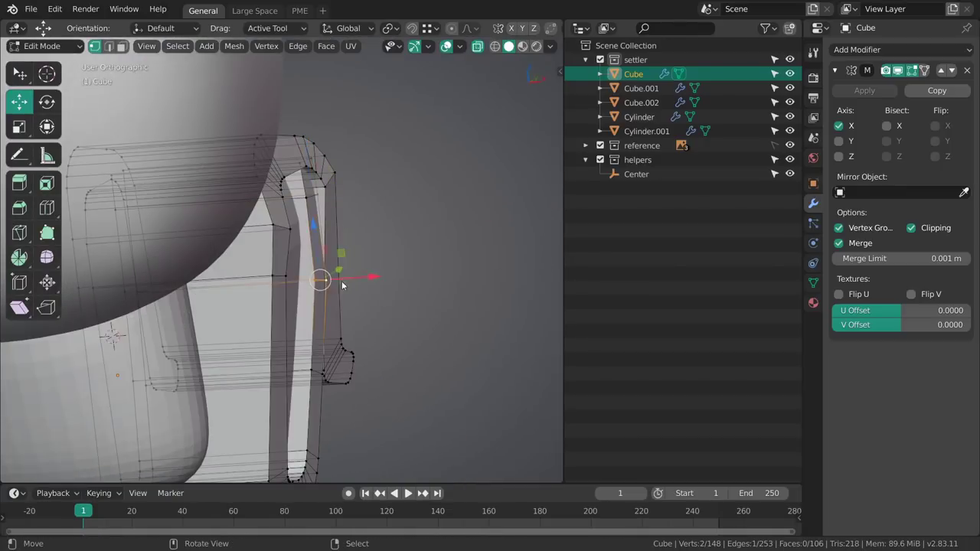
left_click_drag(373, 277, 363, 274)
middle_click_drag(344, 310, 372, 273, "shift")
right_click(340, 335)
right_click(346, 342, "shift")
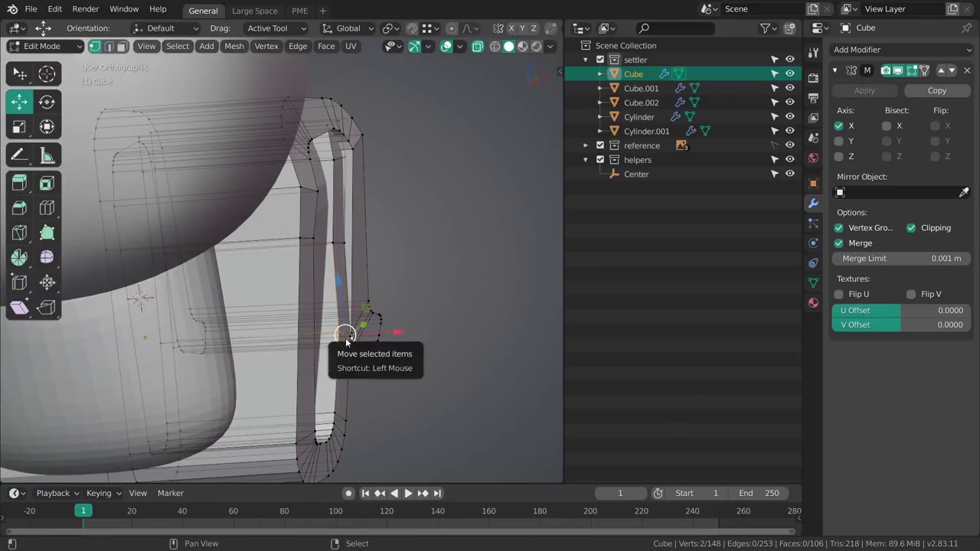
right_click(340, 337, "shift")
scroll(342, 337, "up", 1)
left_click_drag(407, 345, 398, 346)
middle_click_drag(379, 372, 394, 364)
middle_click_drag(394, 363, 403, 310, "shift")
key("ctrl+z")
left_click_drag(401, 290, 396, 289)
- Nudge the two vertex pairs at the top of the inner side rim slightly inward along X
middle_click_drag(378, 387, 382, 310, "shift")
middle_click_drag(382, 310, 328, 298)
key("alt+a")
key("KP_1")
scroll(429, 219, "up", 1)
middle_click_drag(430, 219, 362, 443, "shift")
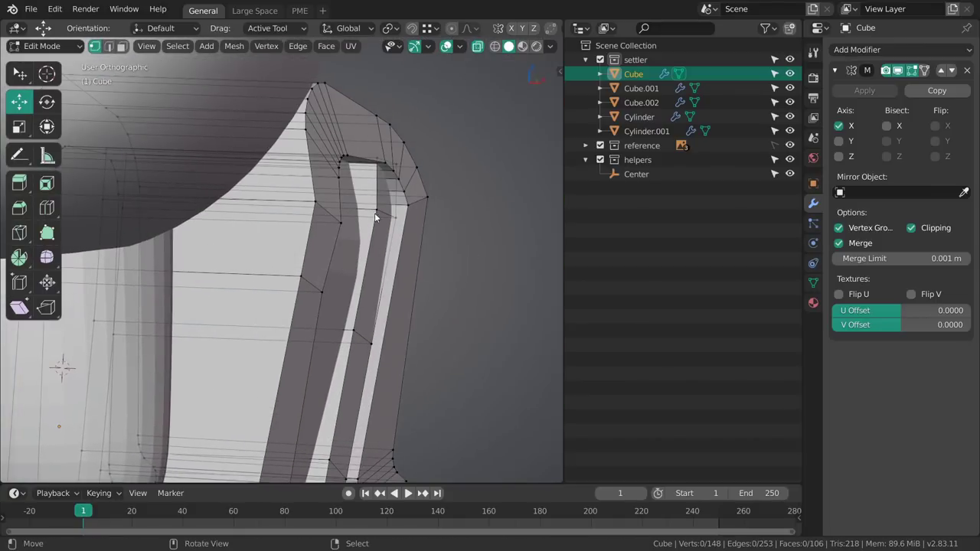
left_click_drag(427, 218, 422, 219)
middle_click_drag(422, 220, 397, 215)
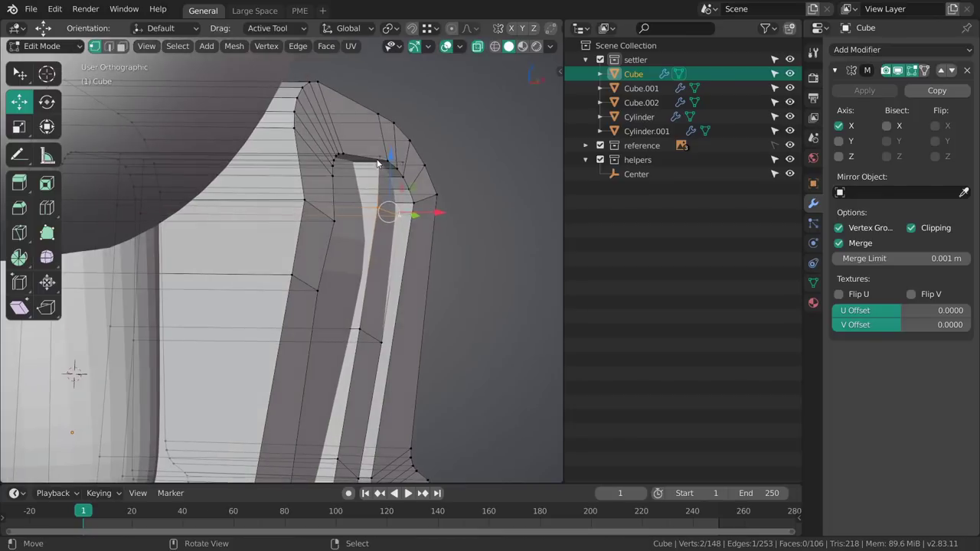
left_click_drag(440, 167, 438, 167)
- Move the upper edge of the shell's front side rim slightly inward, return to Object Mode and save the file
key("alt+a")
middle_click_drag(438, 230, 386, 209)
right_click(316, 222, "alt")
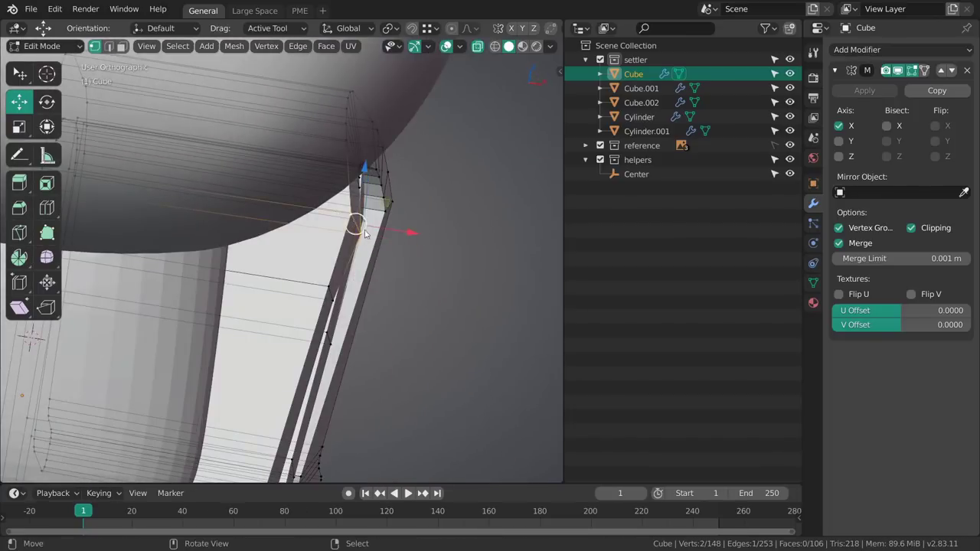
left_click_drag(409, 232, 401, 238)
key("alt+a")
middle_click_drag(401, 242, 385, 304)
scroll(409, 238, "down", 3)
key("Tab")
key("alt+a")
key("ctrl+s")
- Examine the backpack parts against the reference sketches in the right and front views
scroll(356, 293, "down", 3)
right_click(366, 297)
key("KP_3")
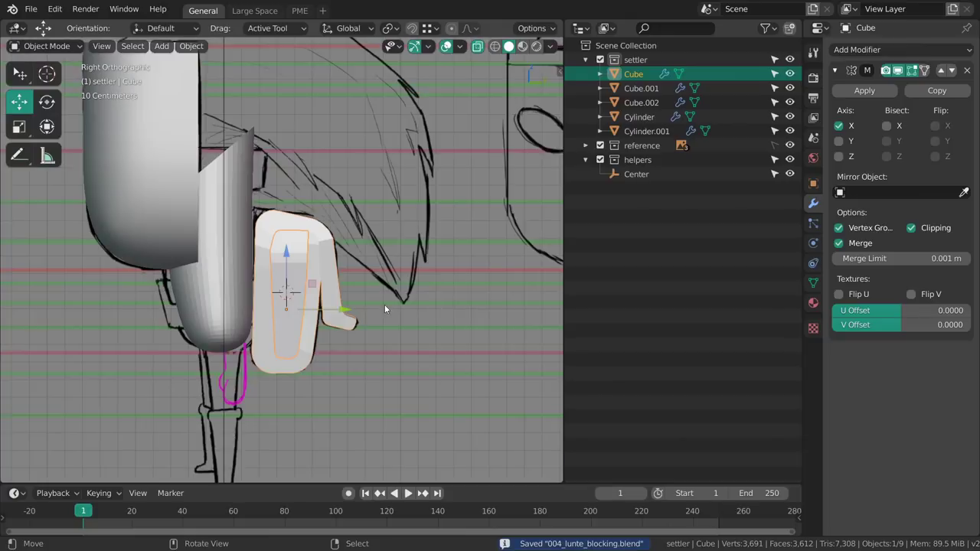
key("alt+a")
middle_click_drag(297, 337, 382, 267, "shift")
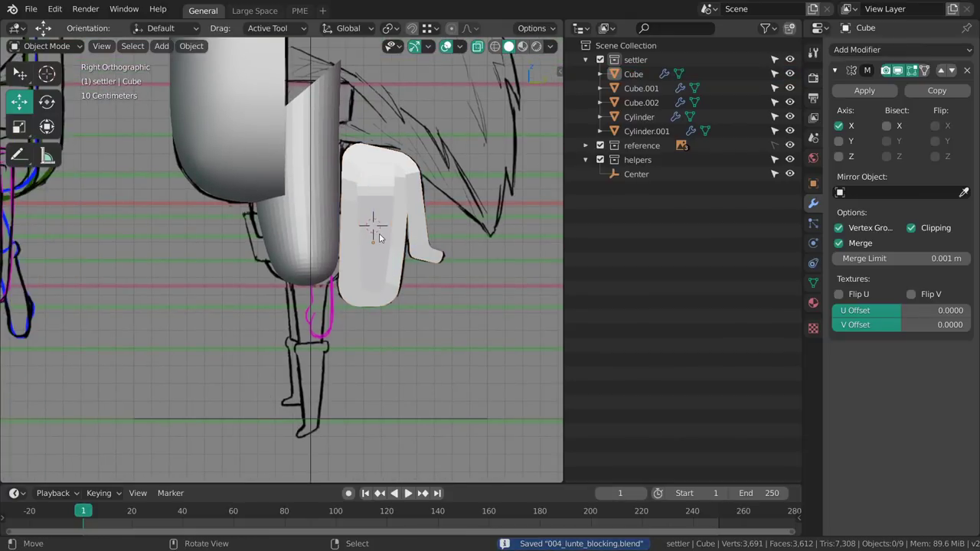
right_click(378, 233)
middle_click_drag(347, 319, 376, 248, "shift")
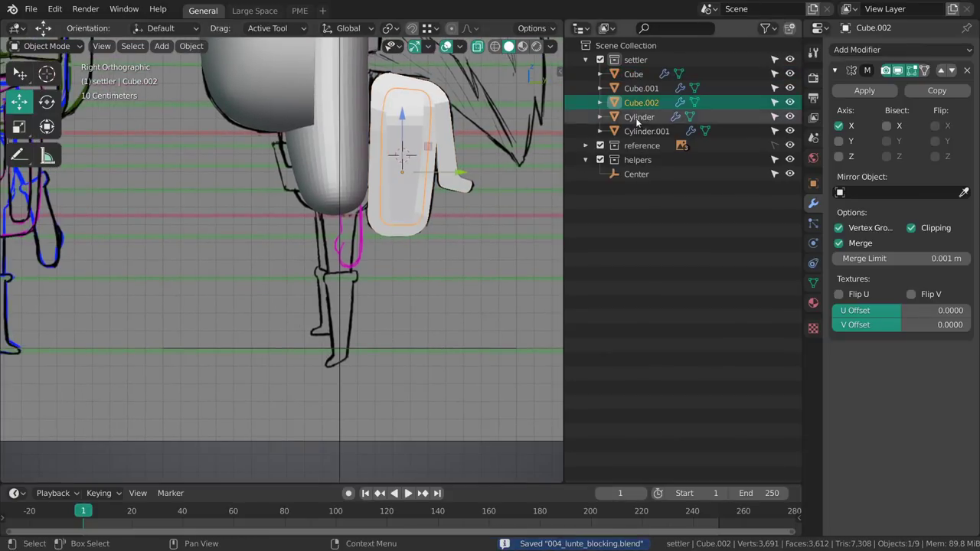
key("KP_1")
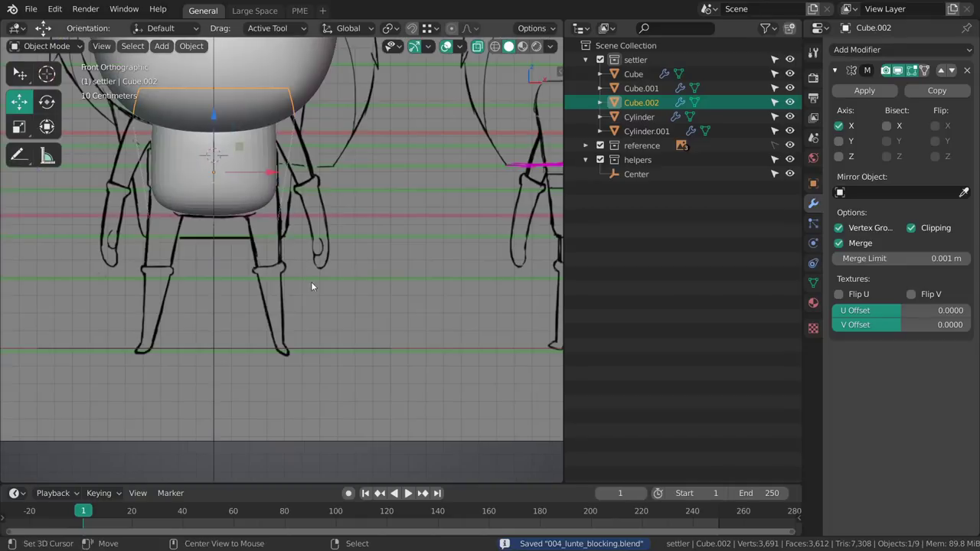
key("alt+a")
- Place the 3D cursor on the thigh of the sketched leg on the positive X side in the front view
middle_click_drag(289, 262, 393, 220, "shift")
middle_click_drag(391, 225, 335, 265, "shift")
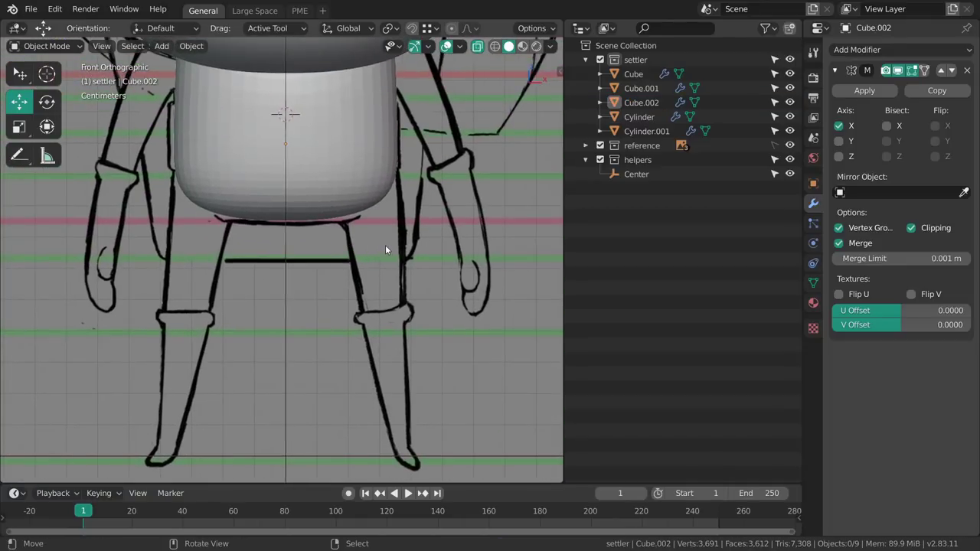
middle_click_drag(380, 278, 367, 271, "shift")
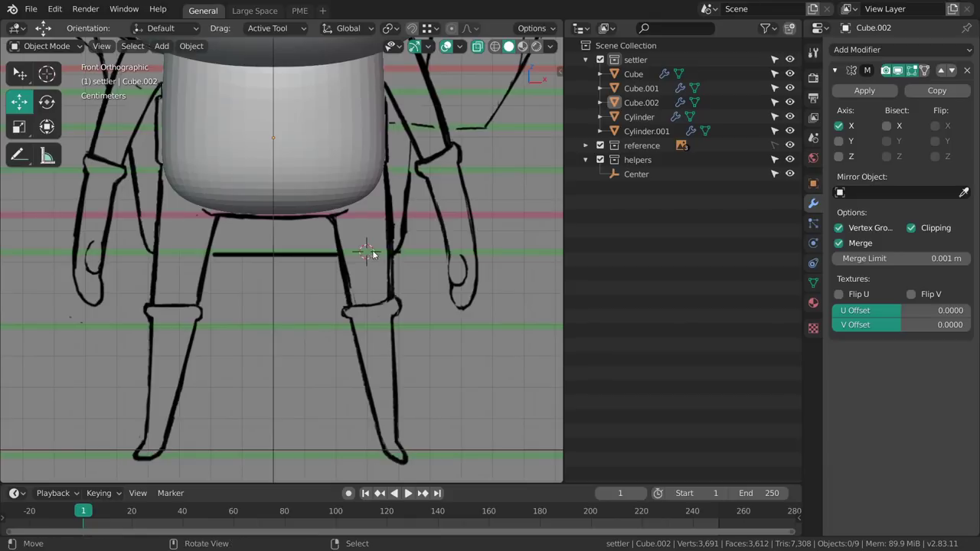
mouse_move(373, 255)
right_mouse_down("shift")
mouse_move(385, 245)
mouse_move(365, 254)
right_mouse_up("shift")
middle_click_drag(366, 265, 345, 263, "shift")
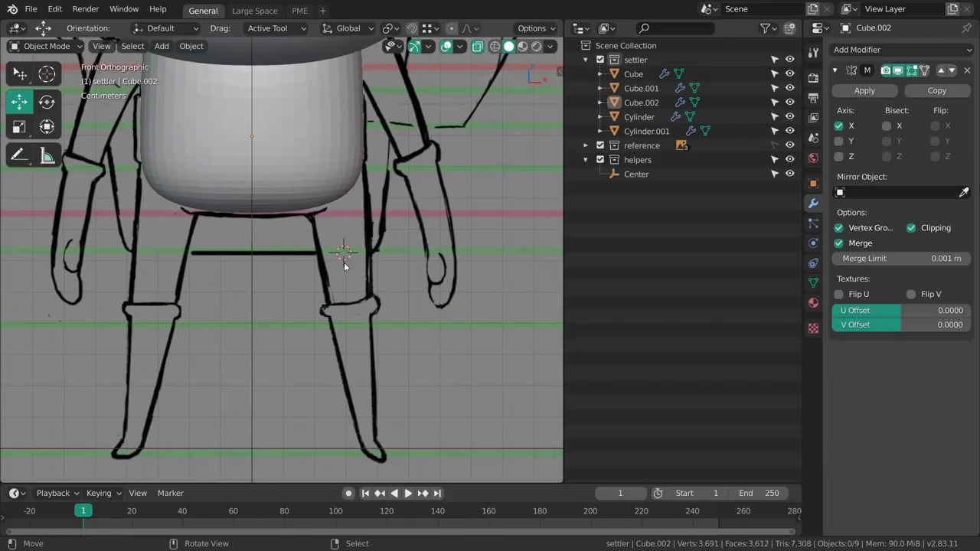
- Hide the reference collection to view the model in front perspective, and undo the hiding
left_click(600, 145)
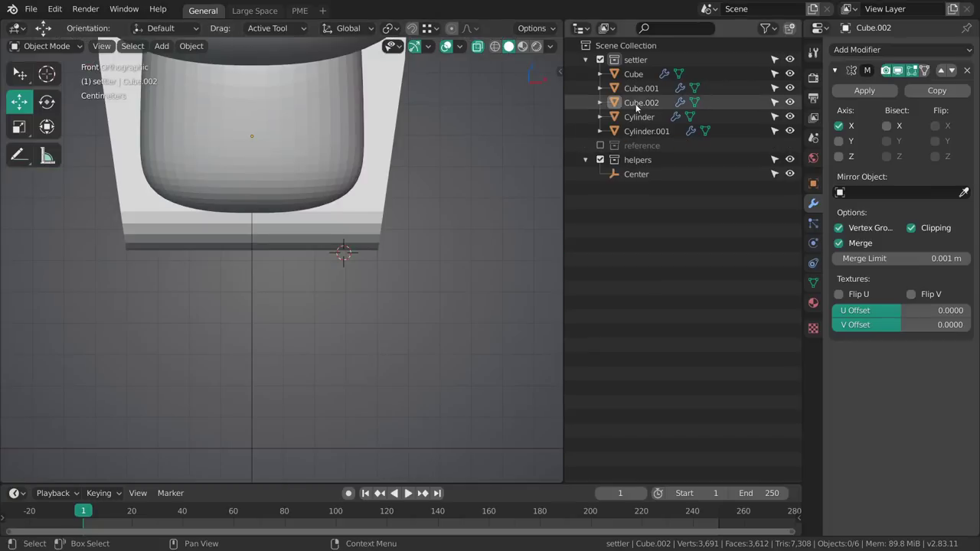
key("grave")
left_click(370, 267)
key("KP_5")
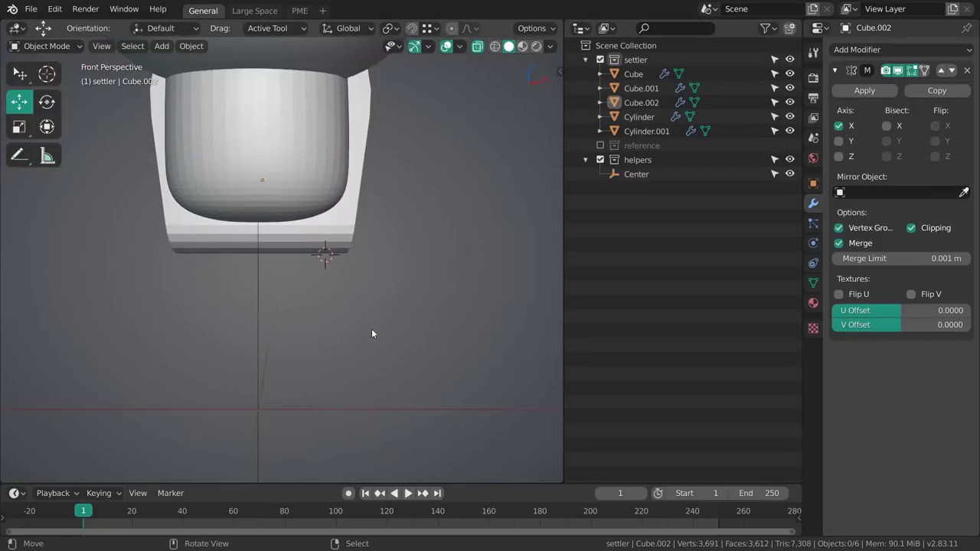
mouse_move(371, 329)
middle_mouse_down("ctrl")
mouse_move(375, 229)
mouse_move(402, 445)
middle_mouse_up("ctrl")
key("ctrl+z")
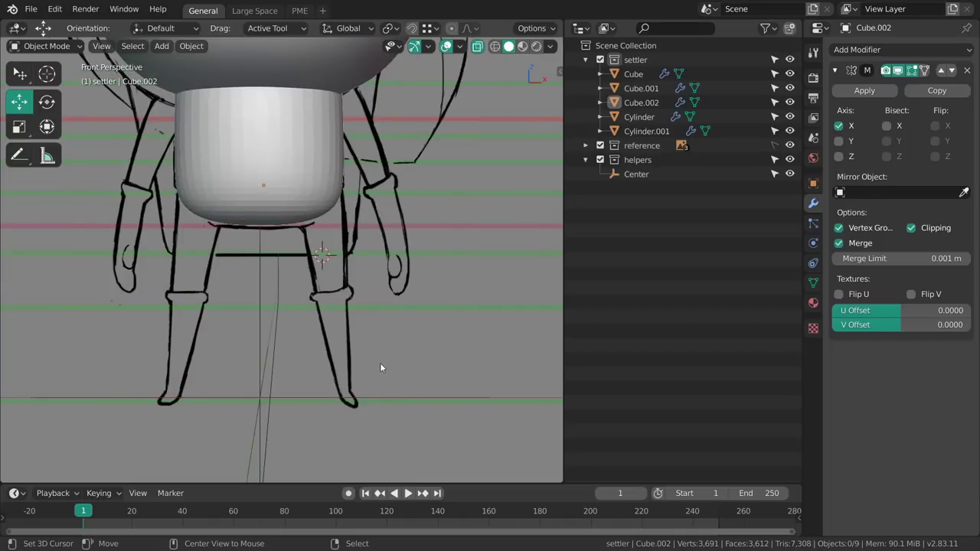